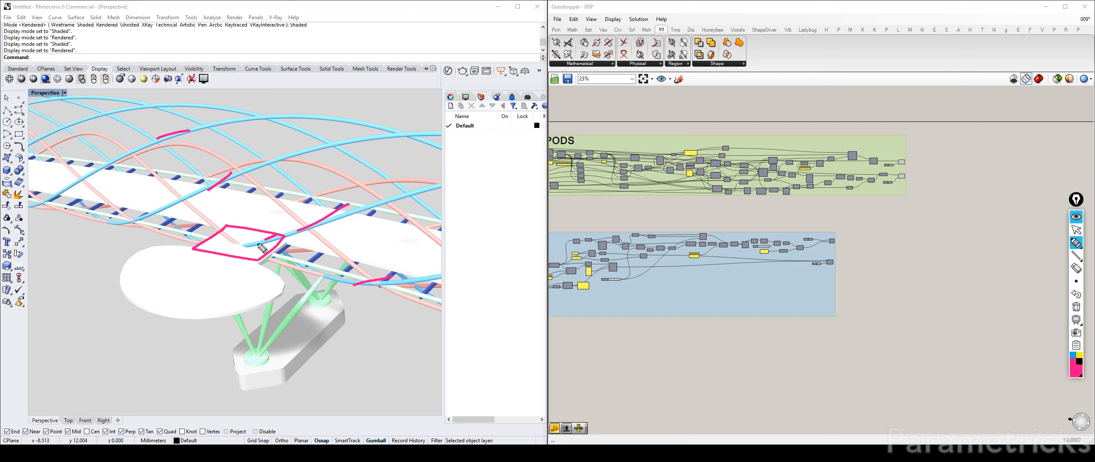
# Mark the outer helix area around the viewing pod's opening with the pen overlay and clear the marks
pyautogui.moveTo(237, 241)
pyautogui.mouseDown()
pyautogui.moveTo(250, 249)
pyautogui.moveTo(241, 251)
pyautogui.mouseUp()
pyautogui.moveTo(306, 222)
pyautogui.mouseDown()
pyautogui.moveTo(311, 234)
pyautogui.moveTo(264, 233)
pyautogui.mouseUp()
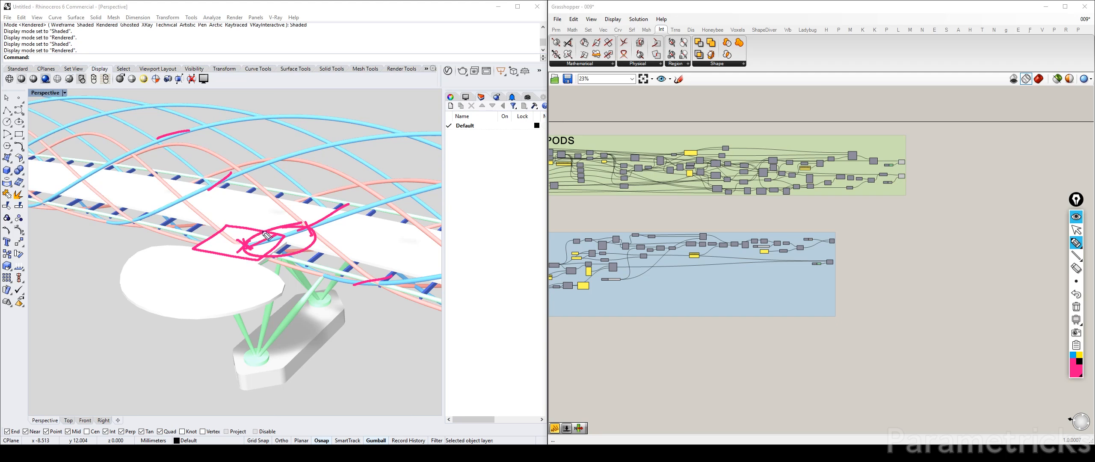
pyautogui.moveTo(308, 326)
pyautogui.mouseDown()
pyautogui.moveTo(299, 269)
pyautogui.moveTo(279, 283)
pyautogui.mouseUp()
pyautogui.click(1077, 307)
pyautogui.click(1077, 230)
# Turn off the preview of the Solid Union component in the VIEWING PODS group
pyautogui.moveTo(642, 214); pyautogui.dragTo(733, 214, button='right')
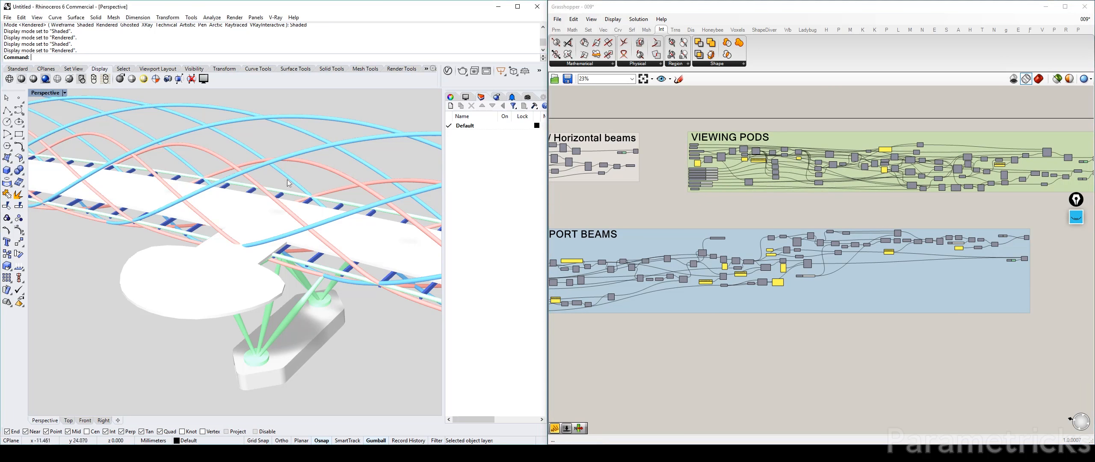
pyautogui.scroll(6, 930, 176)
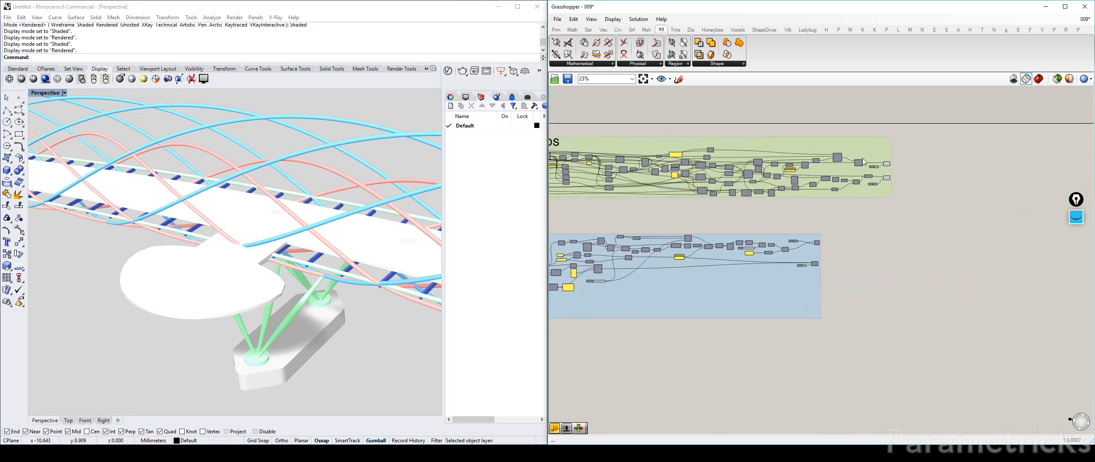
pyautogui.click(872, 272)
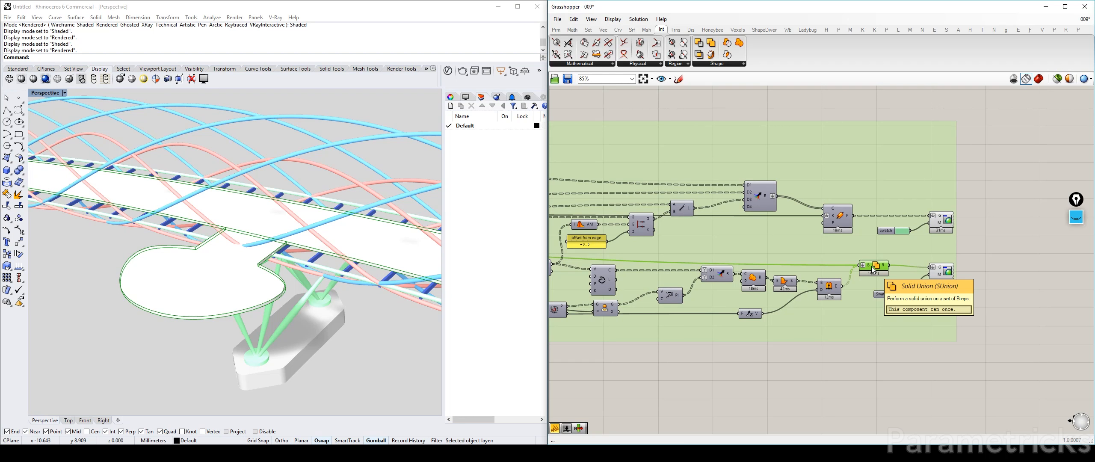
pyautogui.hotkey('ctrl', 'q')
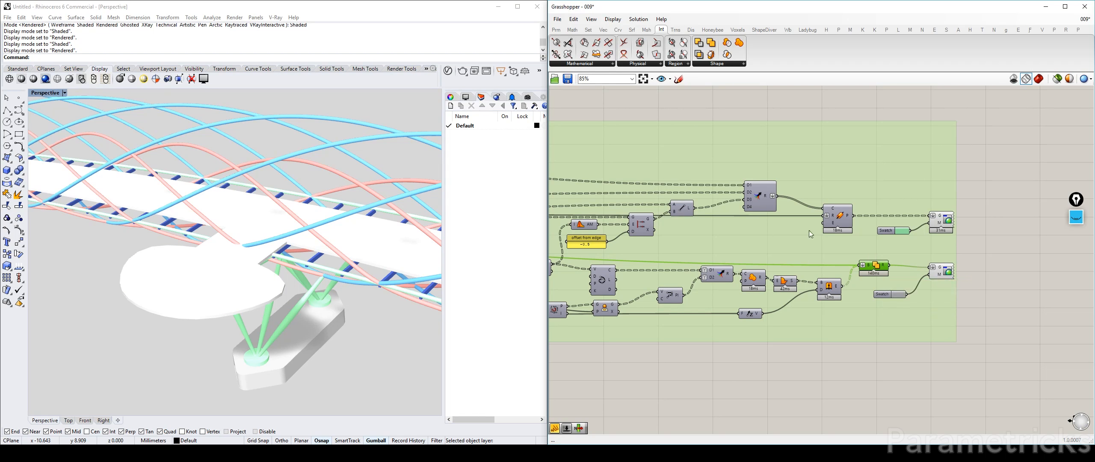
# Add a Curve parameter below the VIEWING PODS group and connect it to the polyline outlining the rectangular pod opening
pyautogui.moveTo(810, 230); pyautogui.dragTo(892, 206, button='right')
pyautogui.moveTo(770, 237); pyautogui.dragTo(742, 190, button='right')
pyautogui.click(722, 226)
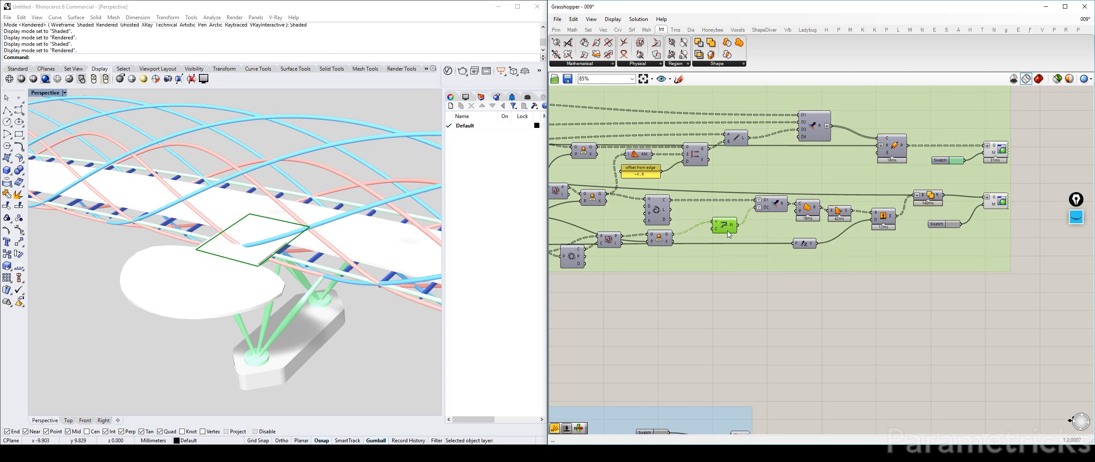
pyautogui.moveTo(733, 228)
pyautogui.click(98, 107)
pyautogui.moveTo(799, 318); pyautogui.dragTo(767, 295, button='right')
pyautogui.doubleClick(767, 294)
pyautogui.write('cur')
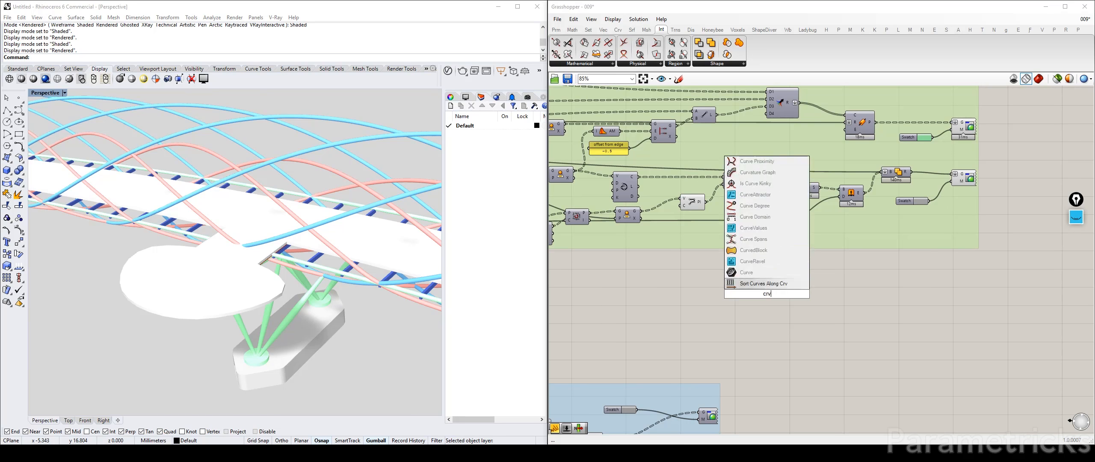
pyautogui.click(766, 273)
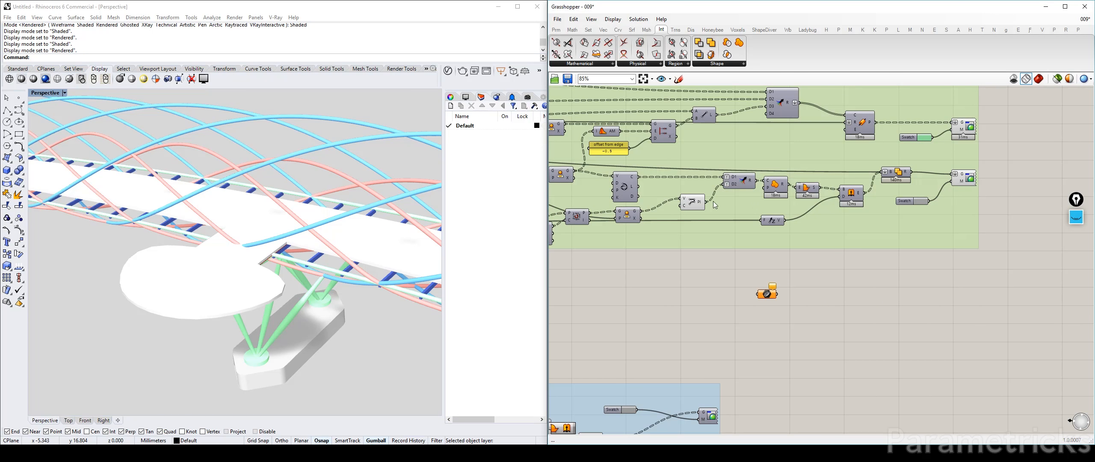
pyautogui.moveTo(706, 202); pyautogui.dragTo(751, 230)
pyautogui.moveTo(768, 295); pyautogui.dragTo(755, 254)
# Rename the new Curve parameter as BOOLEAN GEOMETRY
pyautogui.moveTo(755, 257); pyautogui.dragTo(773, 296, button='right')
pyautogui.rightClick(772, 293)
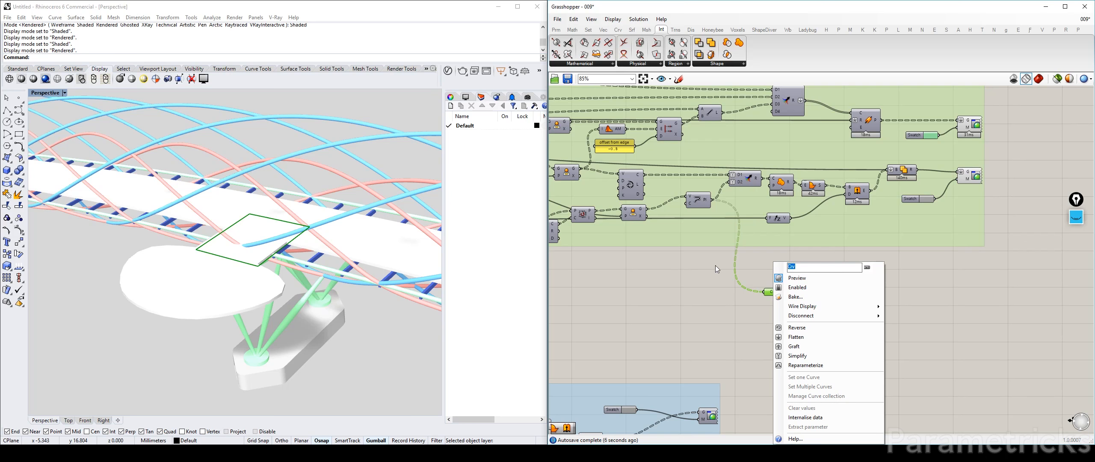
pyautogui.write('Boo')
pyautogui.write('OOLEANS')
pyautogui.press('BackSpace')
pyautogui.press('BackSpace')
pyautogui.write('GEOM')
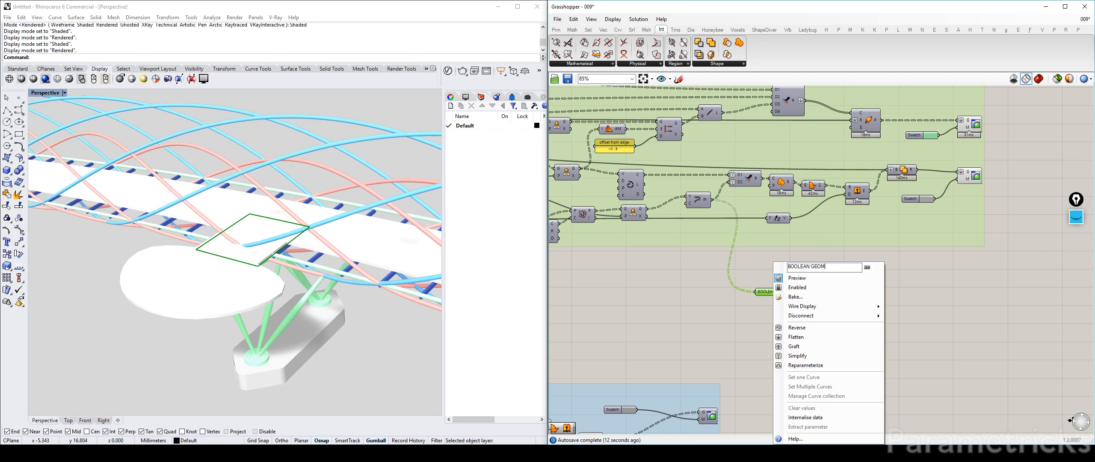
pyautogui.write('ETRY')
pyautogui.click(702, 264)
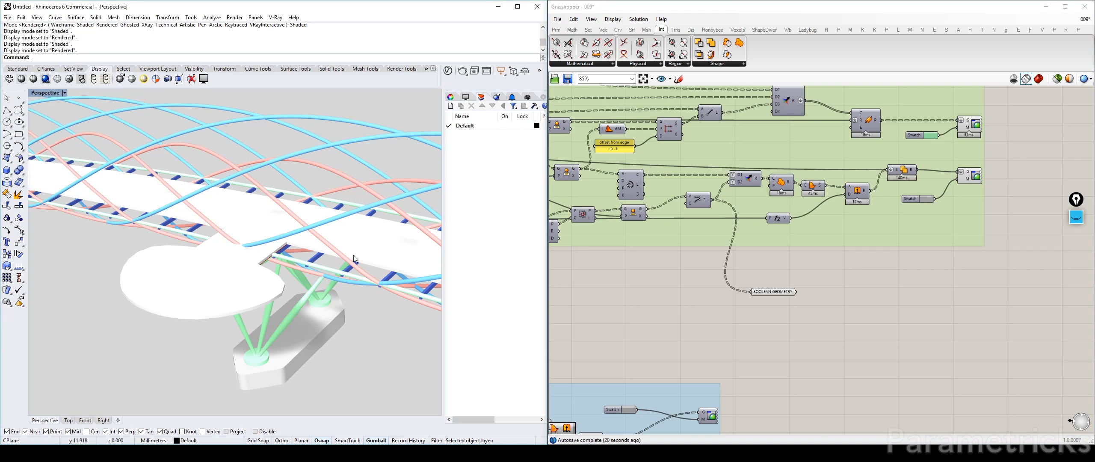
# Locate the outer helix group and examine its curves and the culled points that generate them in the model preview
pyautogui.moveTo(697, 283); pyautogui.dragTo(821, 225, button='right')
pyautogui.scroll(-4, 920, 236)
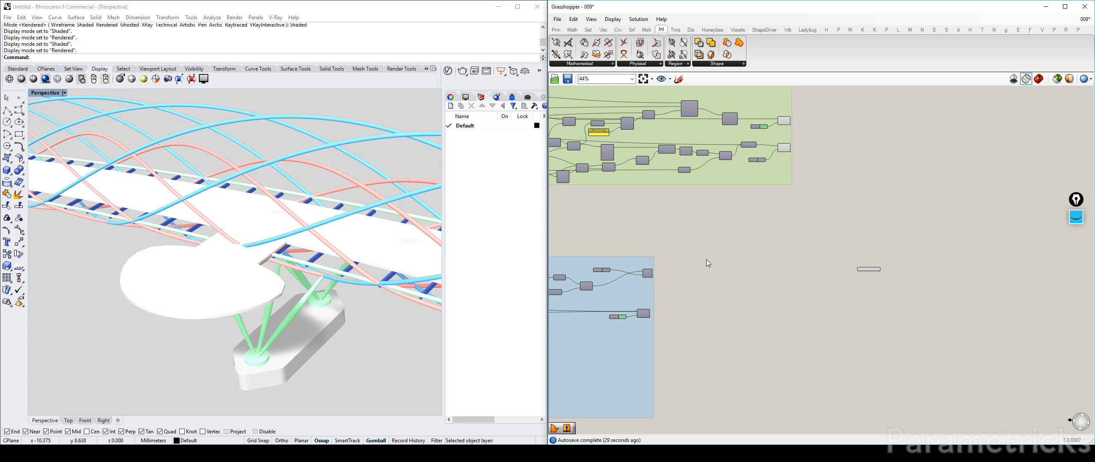
pyautogui.moveTo(683, 247); pyautogui.dragTo(866, 202, button='right')
pyautogui.moveTo(739, 204); pyautogui.dragTo(1060, 152, button='right')
pyautogui.scroll(-4, 813, 196)
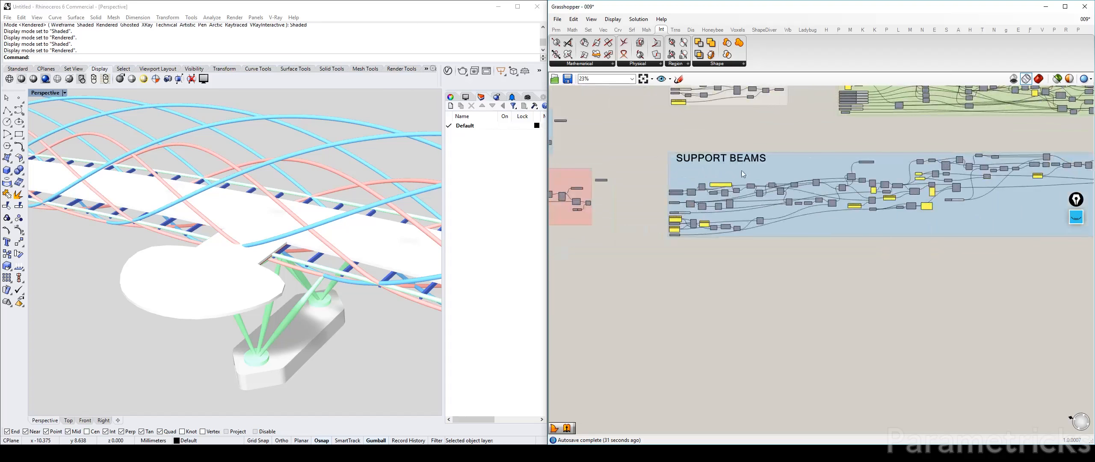
pyautogui.moveTo(741, 171); pyautogui.dragTo(861, 162, button='right')
pyautogui.moveTo(696, 163); pyautogui.dragTo(723, 163, button='right')
pyautogui.scroll(10, 688, 110)
pyautogui.click(804, 121)
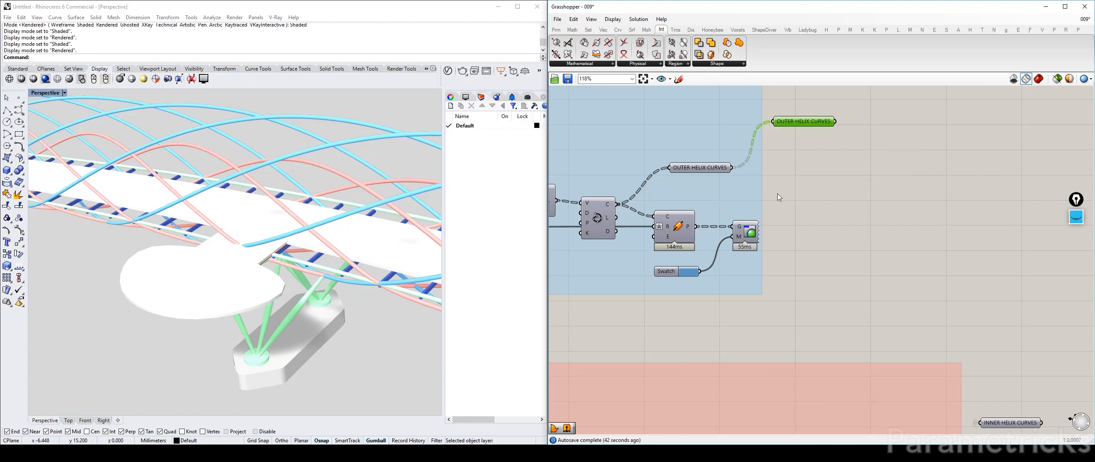
pyautogui.moveTo(710, 175); pyautogui.dragTo(854, 184, button='right')
pyautogui.click(684, 208)
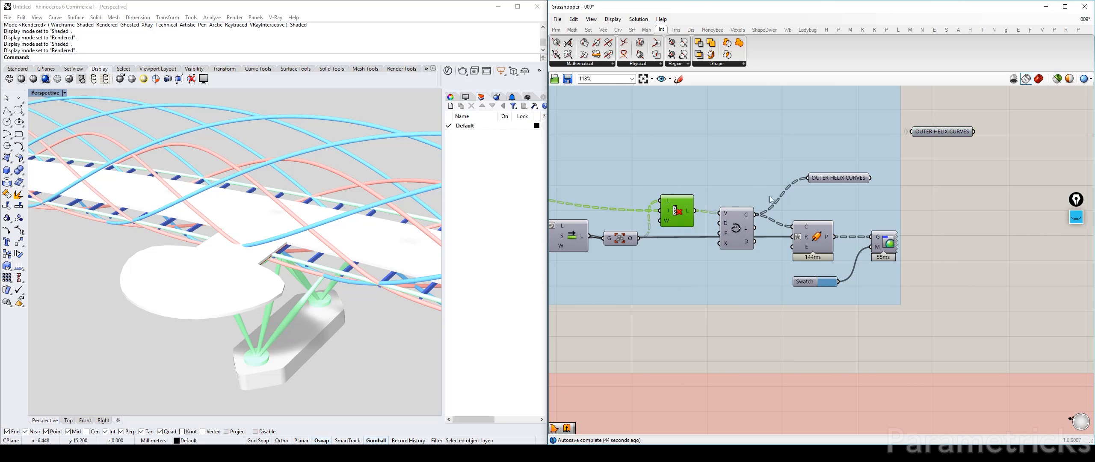
pyautogui.moveTo(931, 142); pyautogui.dragTo(820, 158, button='right')
pyautogui.click(828, 147)
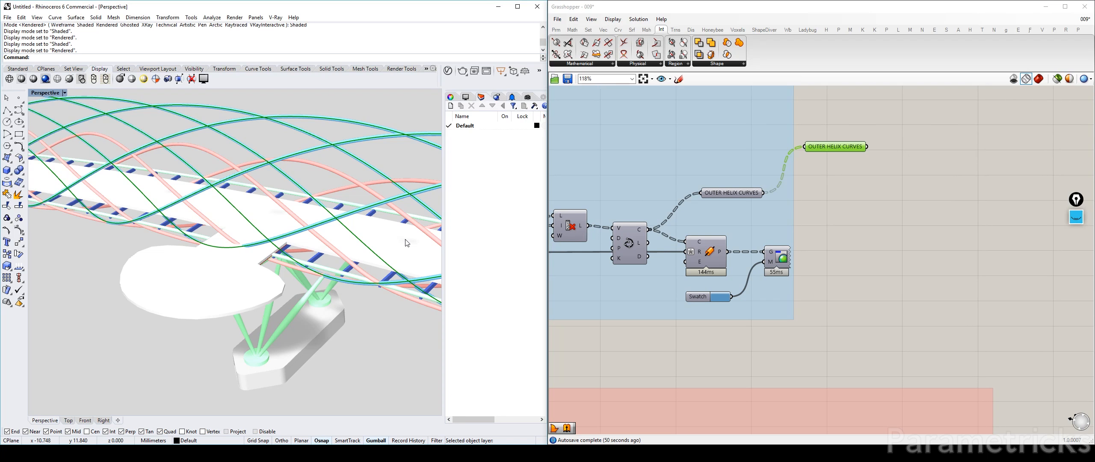
pyautogui.moveTo(676, 156); pyautogui.dragTo(731, 149, button='right')
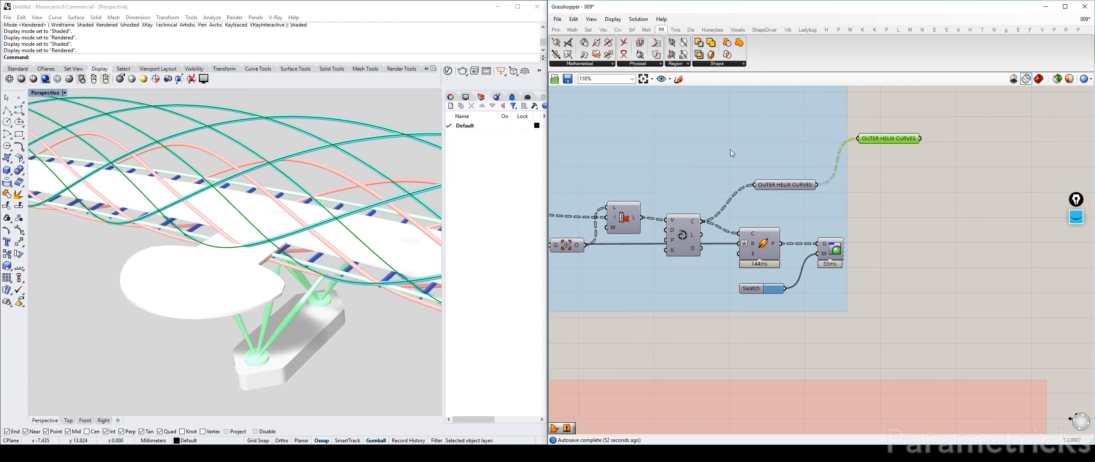
pyautogui.click(621, 212)
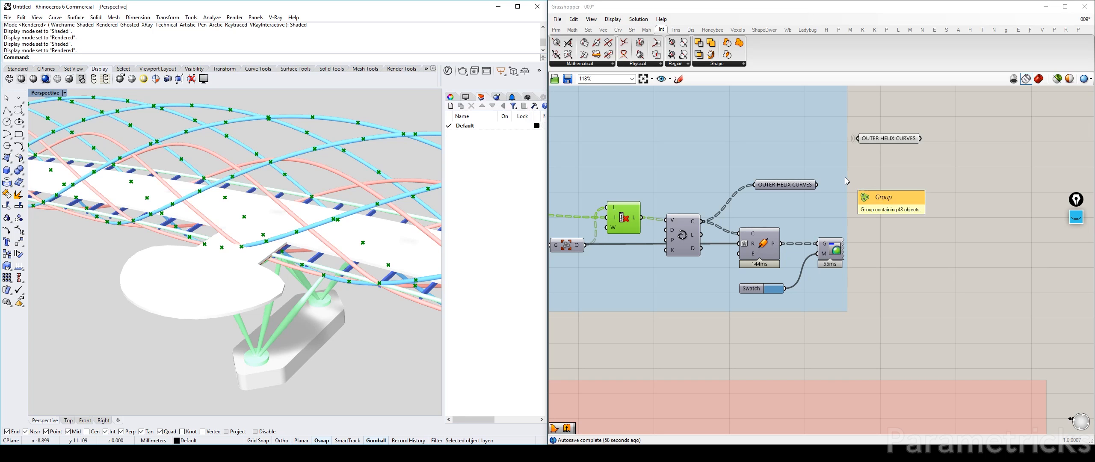
# Add a Point parameter inside the outer helix group and connect it to the Cull Index component's list output
pyautogui.doubleClick(937, 183)
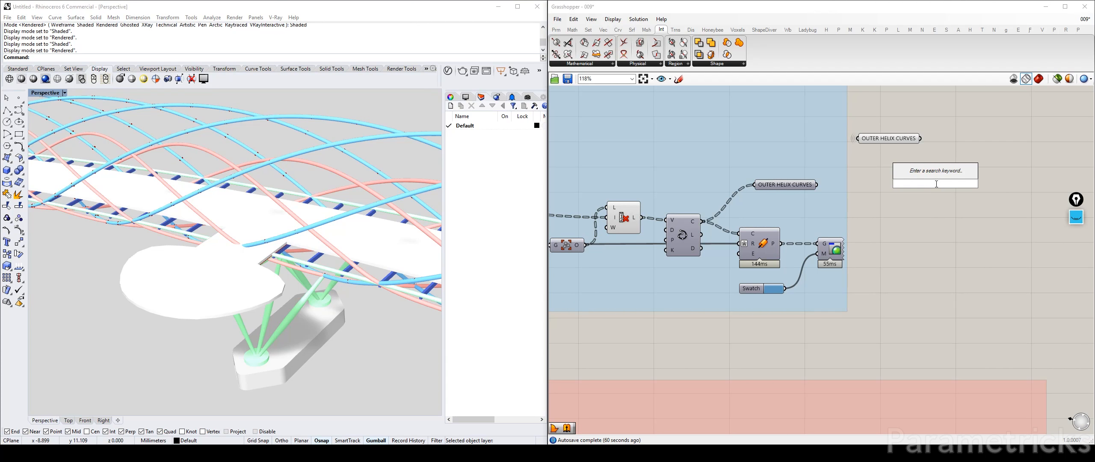
pyautogui.write('curv')
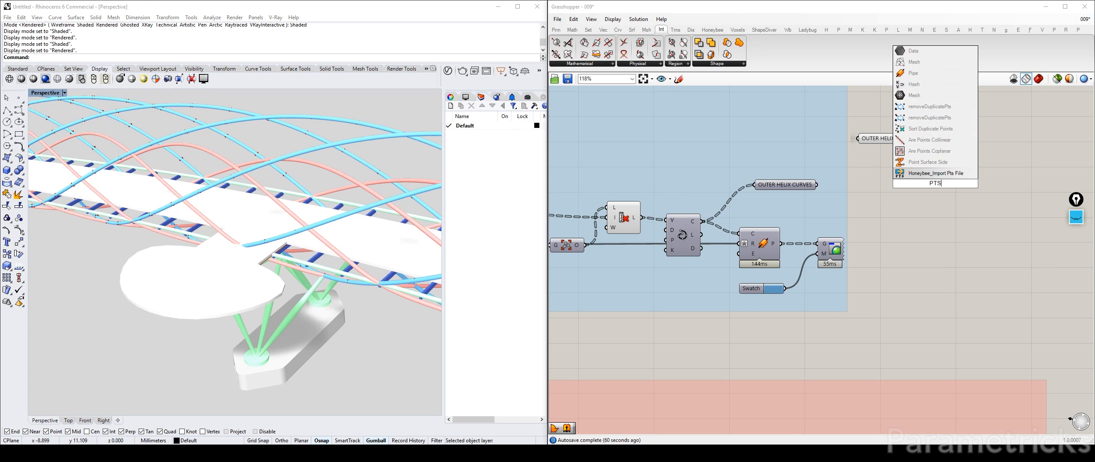
pyautogui.press('BackSpace')
pyautogui.press('BackSpace')
pyautogui.press('BackSpace')
pyautogui.press('BackSpace')
pyautogui.write('point')
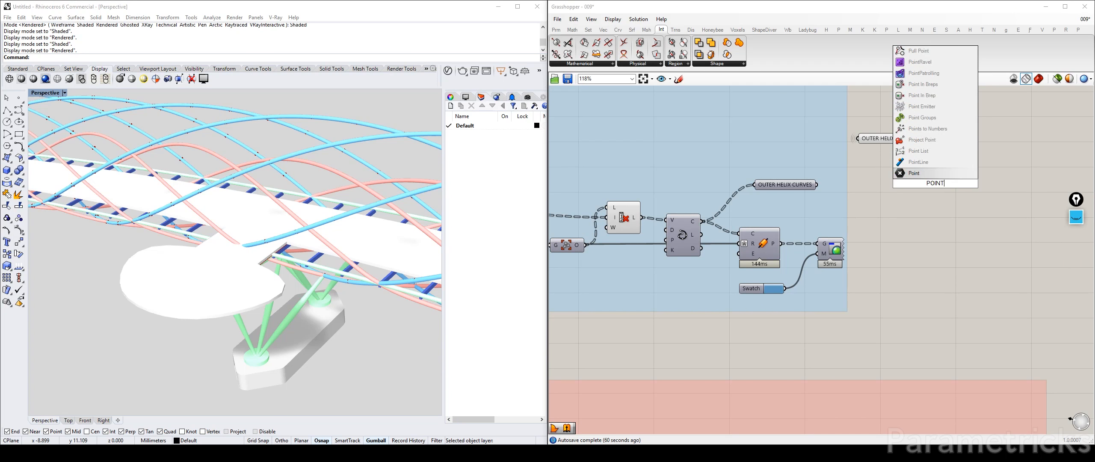
pyautogui.click(934, 174)
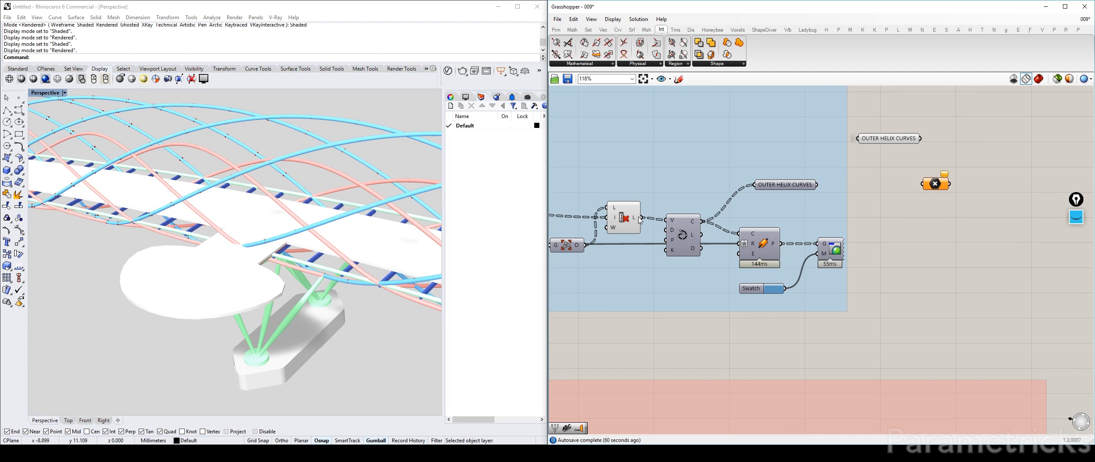
pyautogui.moveTo(641, 217); pyautogui.dragTo(739, 157)
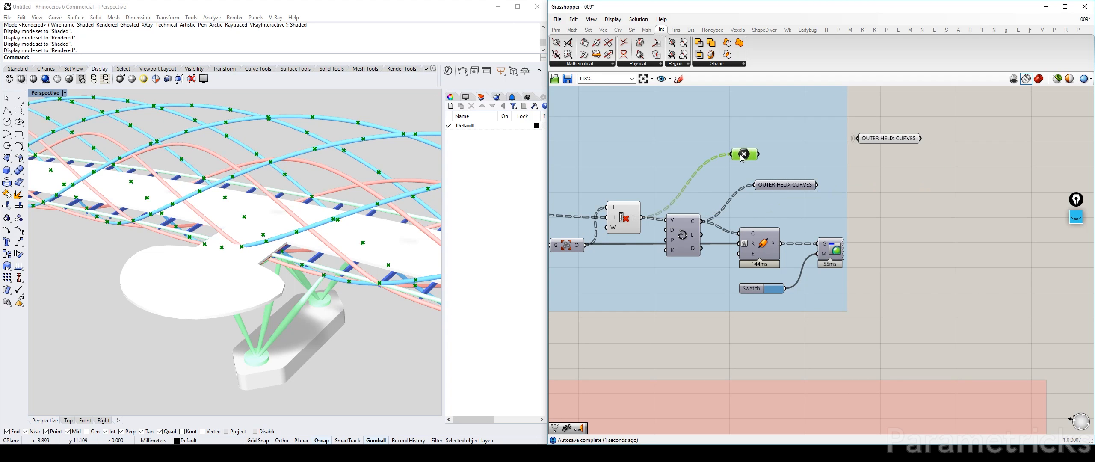
# Rename the Point parameter as OUTER HELIX POINTS, reusing the curve parameter's name, and add it to the surrounding blue group
pyautogui.click(786, 185)
pyautogui.rightClick(786, 184)
pyautogui.hotkey('ctrl', 'c')
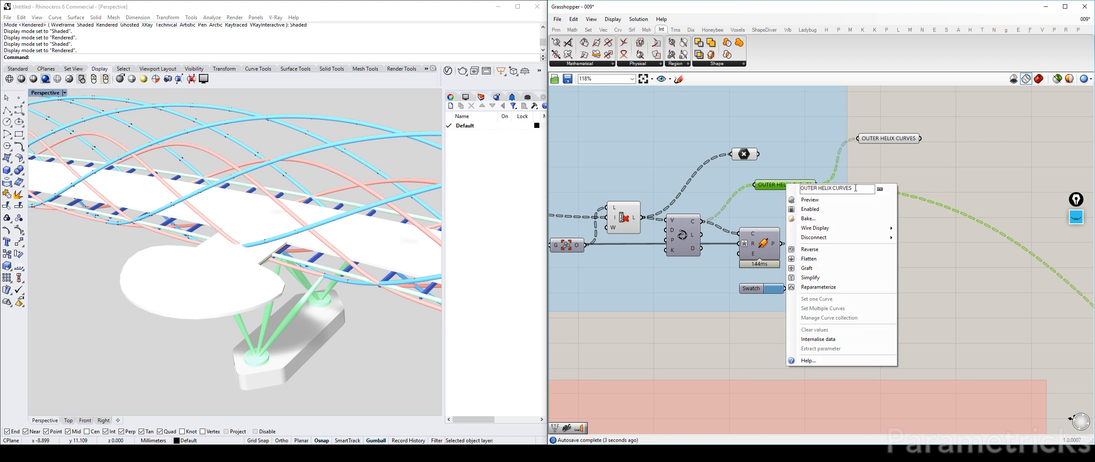
pyautogui.click(745, 154)
pyautogui.rightClick(745, 155)
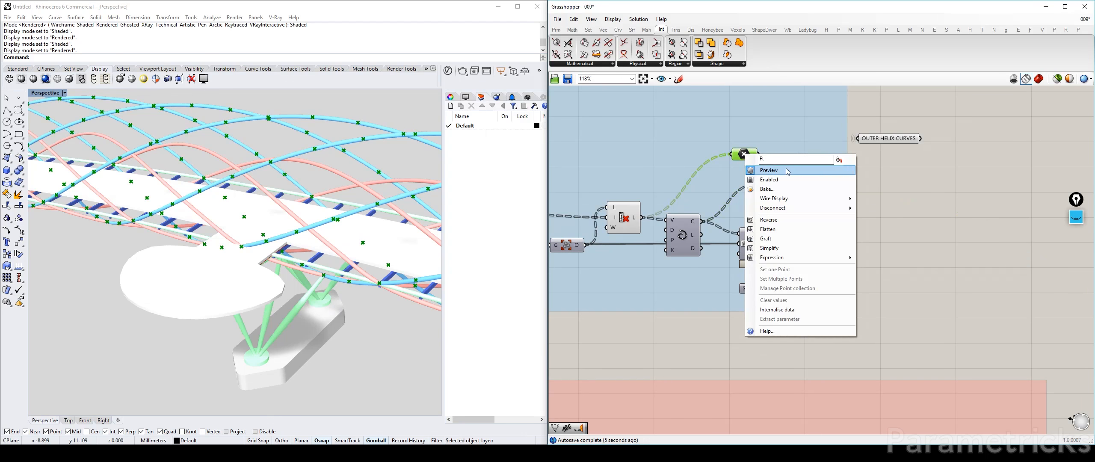
pyautogui.hotkey('ctrl', 'v')
pyautogui.press('Return')
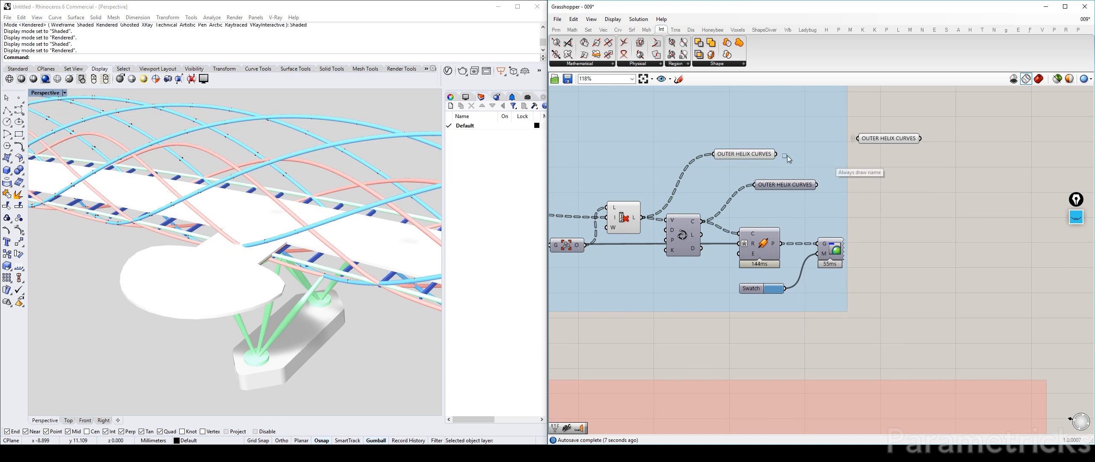
pyautogui.rightClick(756, 157)
pyautogui.doubleClick(807, 161)
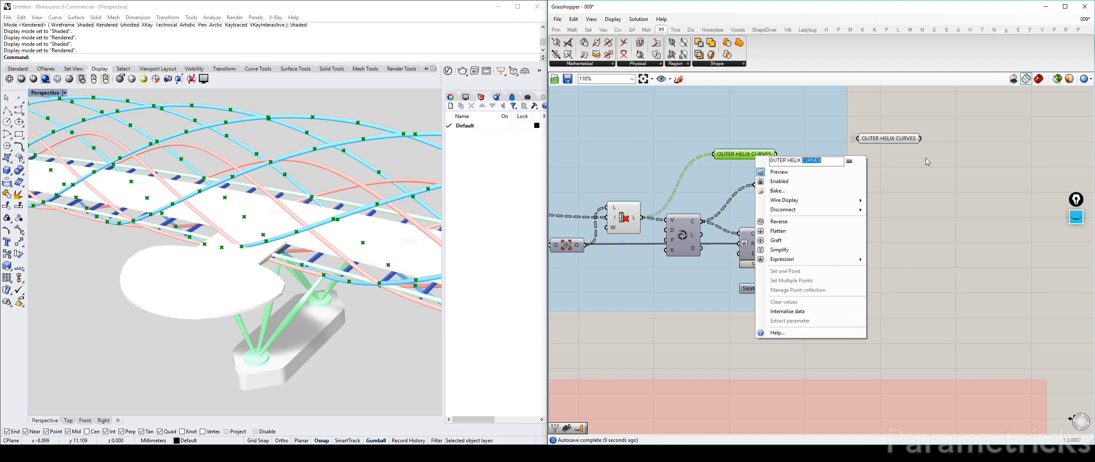
pyautogui.write('POINTS')
pyautogui.press('Return')
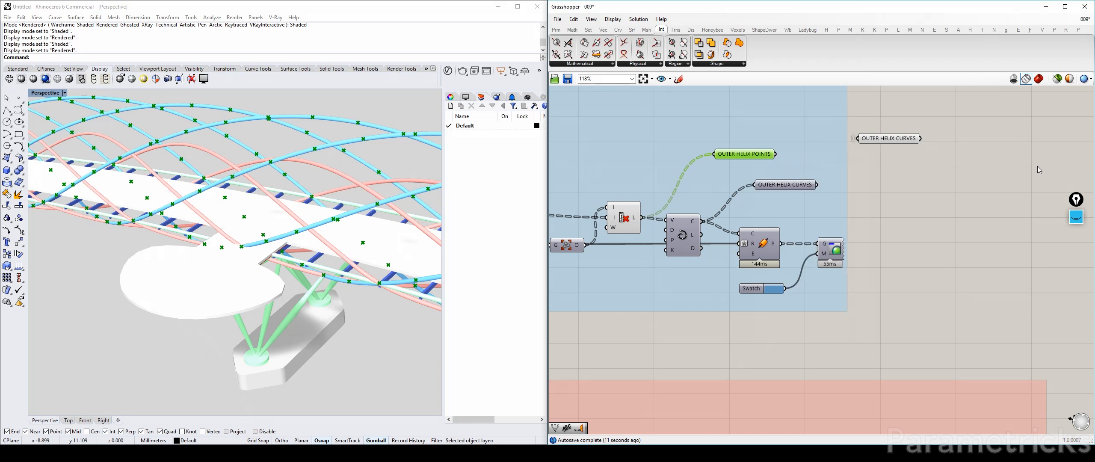
pyautogui.rightClick(756, 131)
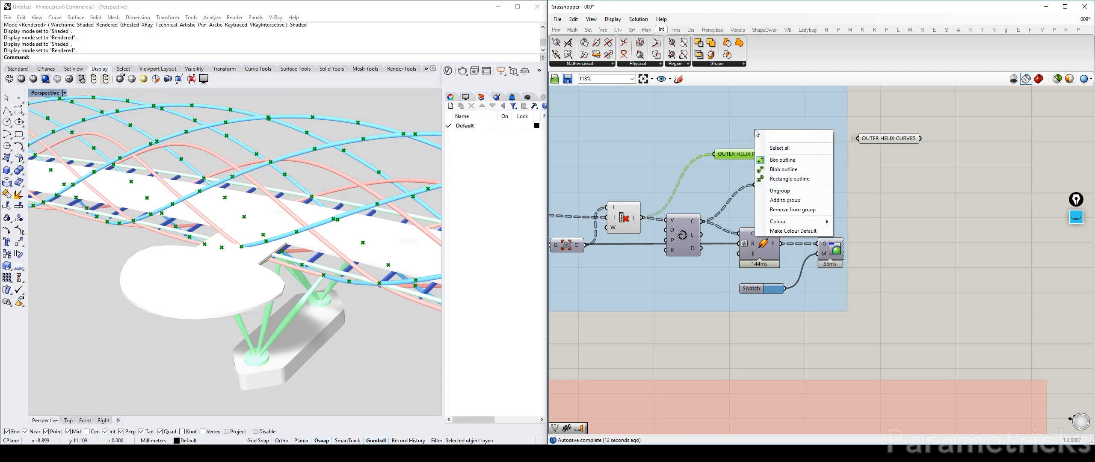
pyautogui.click(791, 200)
# Duplicate OUTER HELIX POINTS outside the group, feed the copy from the original parameter and hide its wire
pyautogui.keyDown('alt'); pyautogui.moveTo(764, 155); pyautogui.dragTo(901, 123); pyautogui.keyUp('alt')
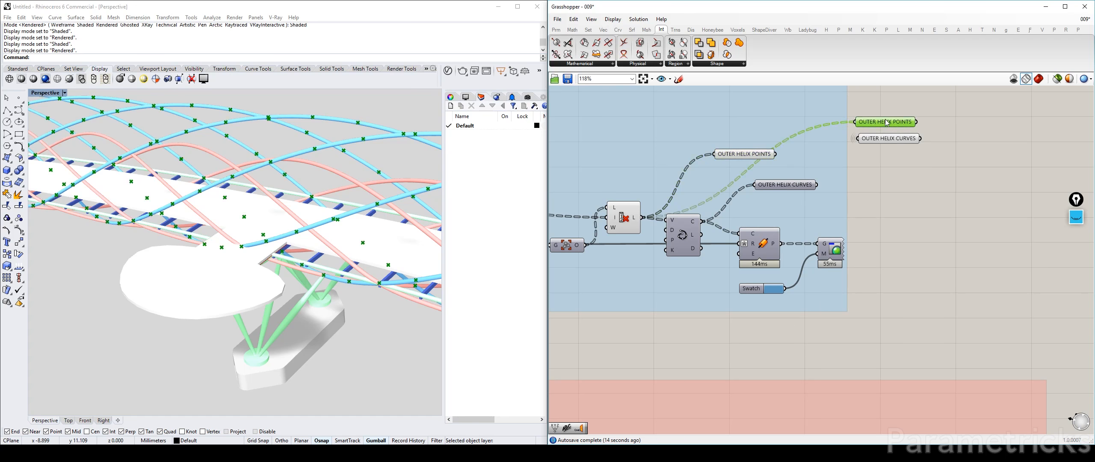
pyautogui.rightClick(886, 121)
pyautogui.moveTo(775, 154); pyautogui.dragTo(855, 122)
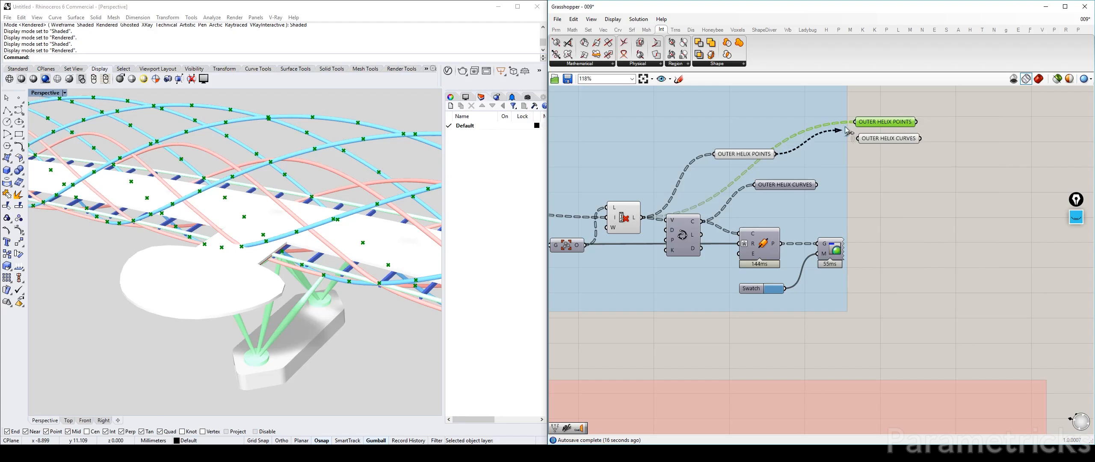
pyautogui.rightClick(884, 124)
pyautogui.moveTo(978, 170)
pyautogui.click(1017, 186)
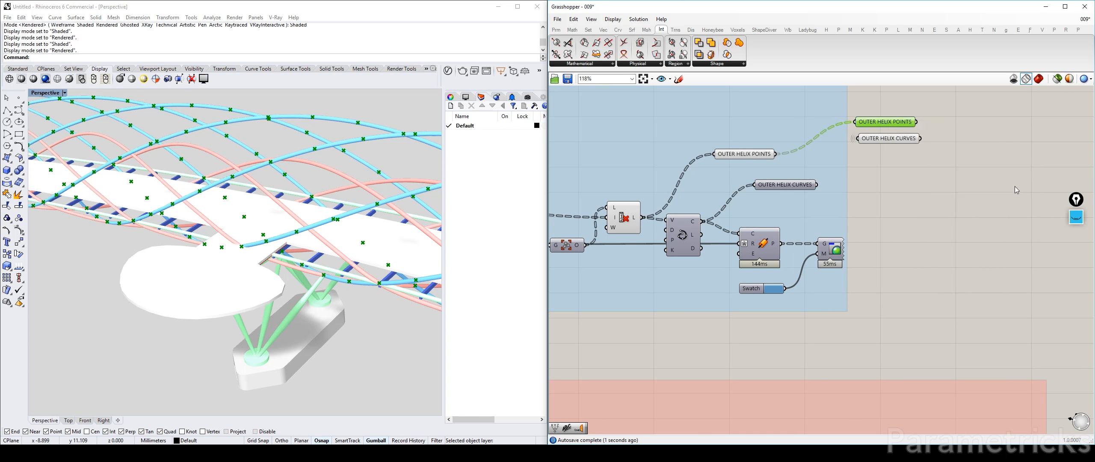
# Copy the outside OUTER HELIX POINTS parameter and place the copy directly below BOOLEAN GEOMETRY
pyautogui.click(746, 155)
pyautogui.click(886, 123)
pyautogui.hotkey('ctrl', 'c')
pyautogui.scroll(-10, 797, 178)
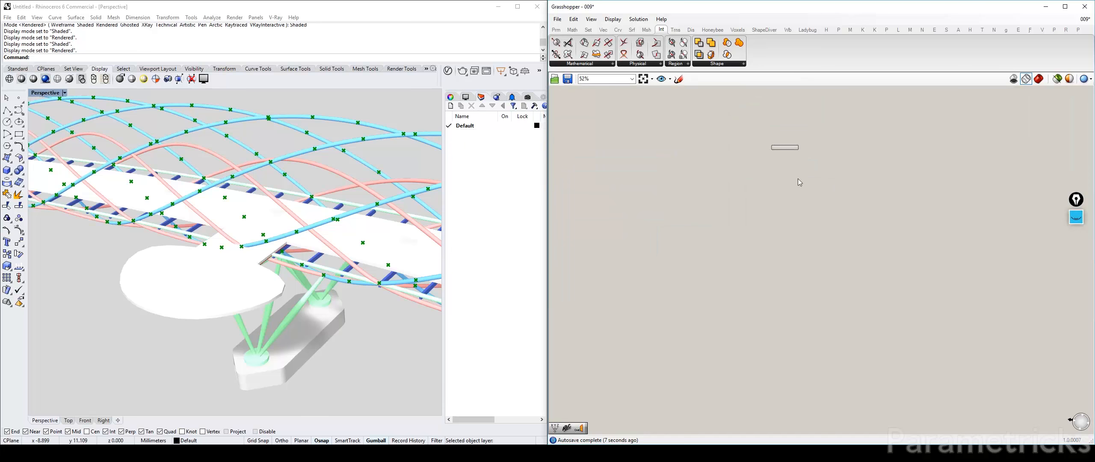
pyautogui.scroll(3, 798, 178)
pyautogui.click(779, 167)
pyautogui.hotkey('ctrl', 'v')
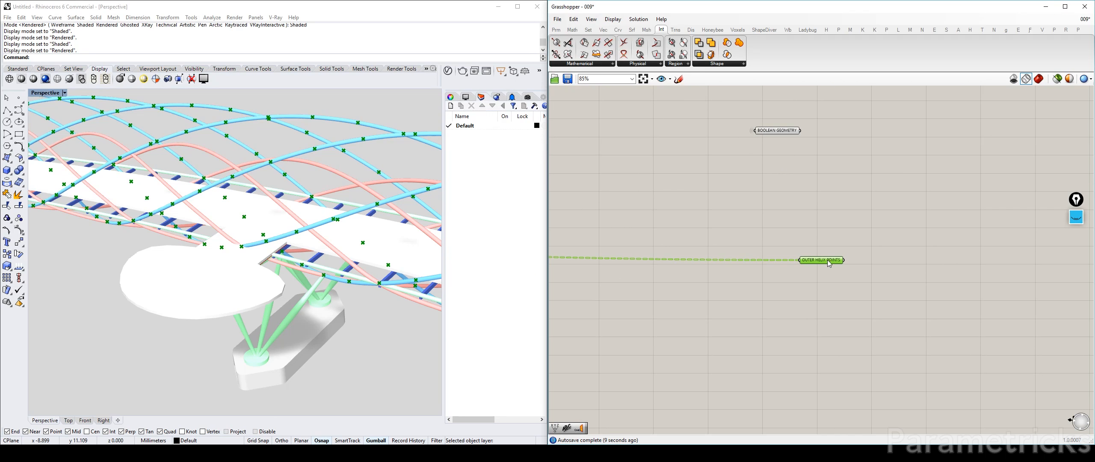
pyautogui.moveTo(828, 263); pyautogui.dragTo(785, 146)
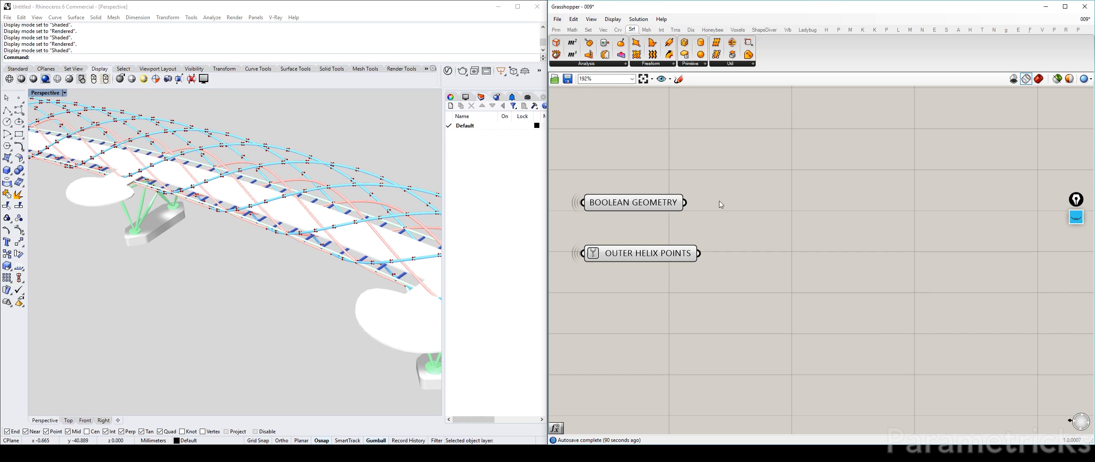
# Add a Boundary Surfaces component and feed its edges input from the BOOLEAN GEOMETRY parameter
pyautogui.click(668, 202)
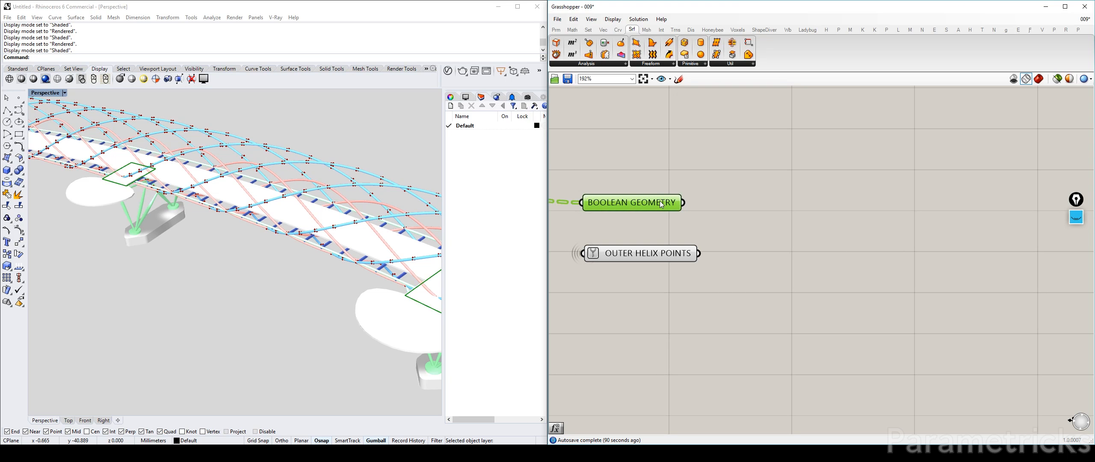
pyautogui.doubleClick(778, 207)
pyautogui.write('bound')
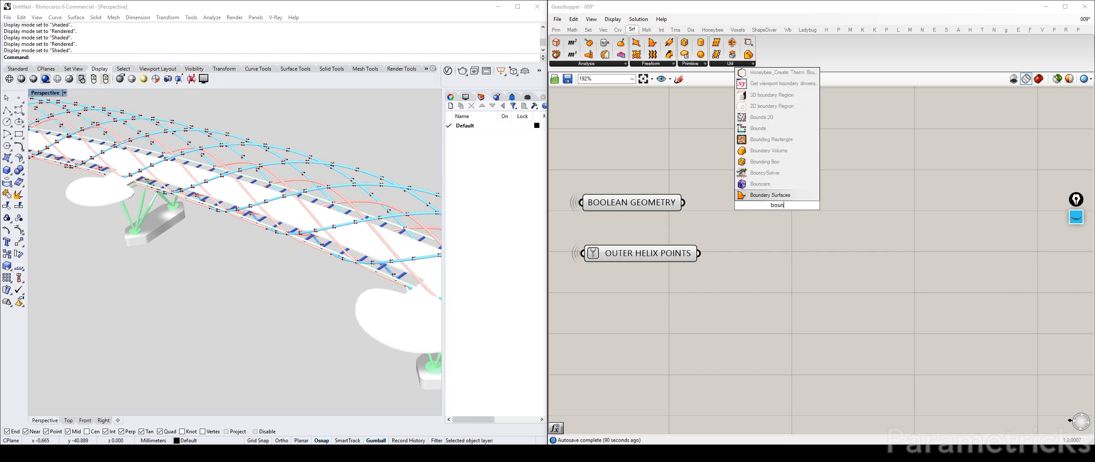
pyautogui.moveTo(720, 206); pyautogui.dragTo(744, 179)
# Add an Extrude component and connect the Boundary Surfaces output to its base input
pyautogui.doubleClick(766, 220)
pyautogui.write('extruyde')
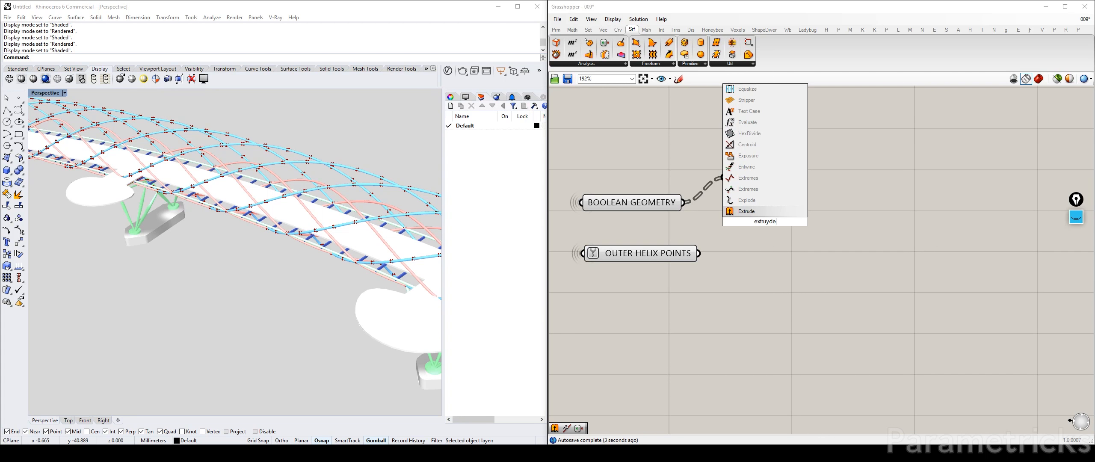
pyautogui.press('Return')
pyautogui.moveTo(835, 194); pyautogui.dragTo(852, 181)
pyautogui.moveTo(779, 176); pyautogui.dragTo(825, 172)
# Add a Unit Z component and connect its vector output to the Extrude component's direction input
pyautogui.click(777, 241)
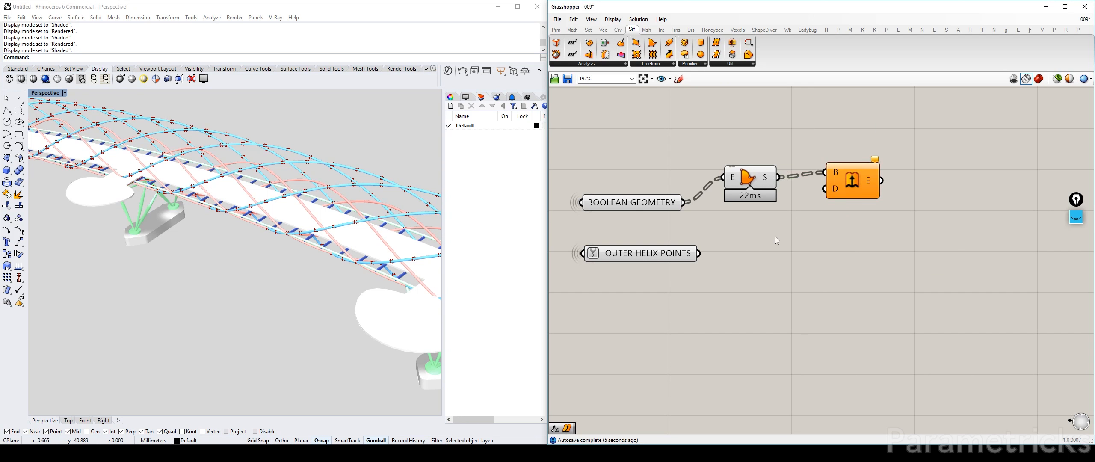
pyautogui.doubleClick(777, 241)
pyautogui.write('unit z')
pyautogui.press('Return')
pyautogui.moveTo(766, 238)
pyautogui.mouseDown()
pyautogui.moveTo(760, 221)
pyautogui.moveTo(826, 189)
pyautogui.moveTo(824, 205)
pyautogui.moveTo(750, 225)
pyautogui.mouseUp()
# Move OUTER HELIX POINTS lower and add a panel containing 0.1 below BOOLEAN GEOMETRY
pyautogui.moveTo(640, 256); pyautogui.dragTo(638, 304)
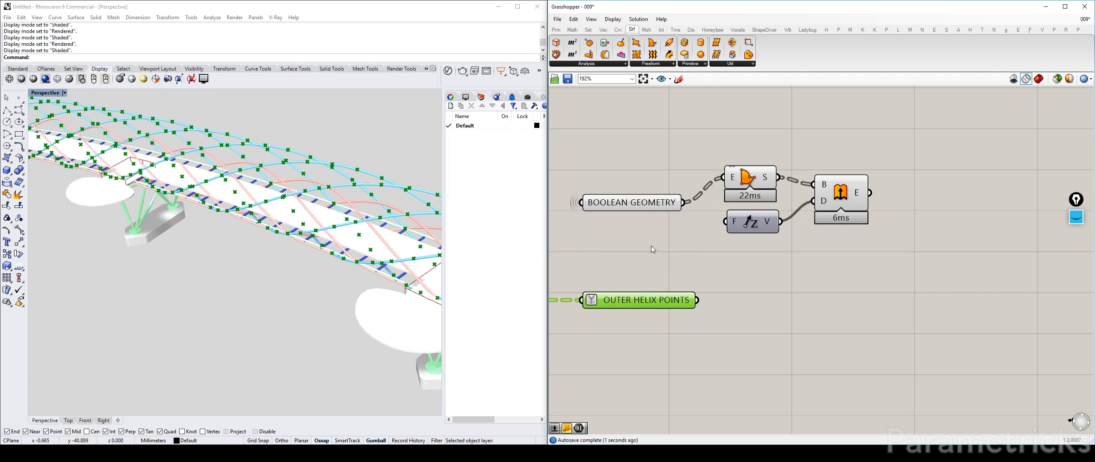
pyautogui.doubleClick(651, 246)
pyautogui.write('panel')
pyautogui.press('Return')
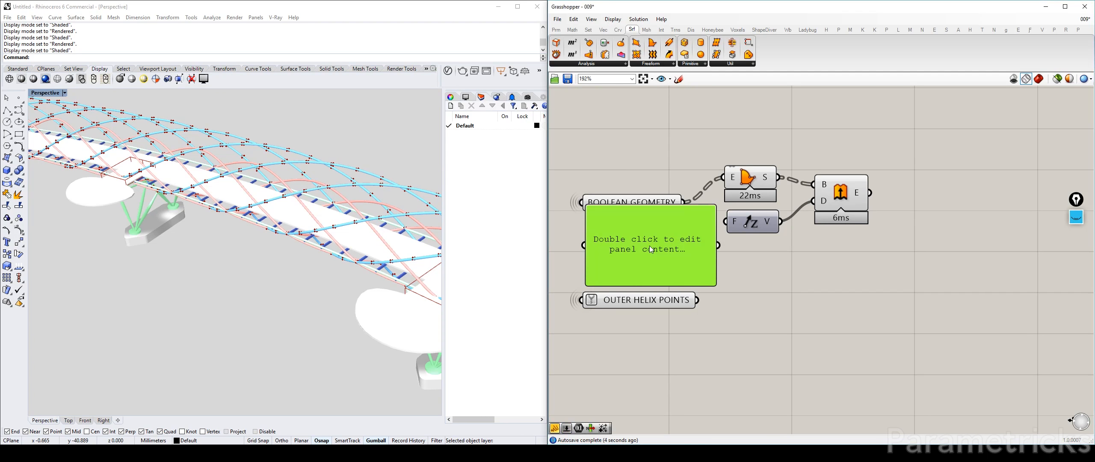
pyautogui.doubleClick(646, 244)
pyautogui.write('0.1')
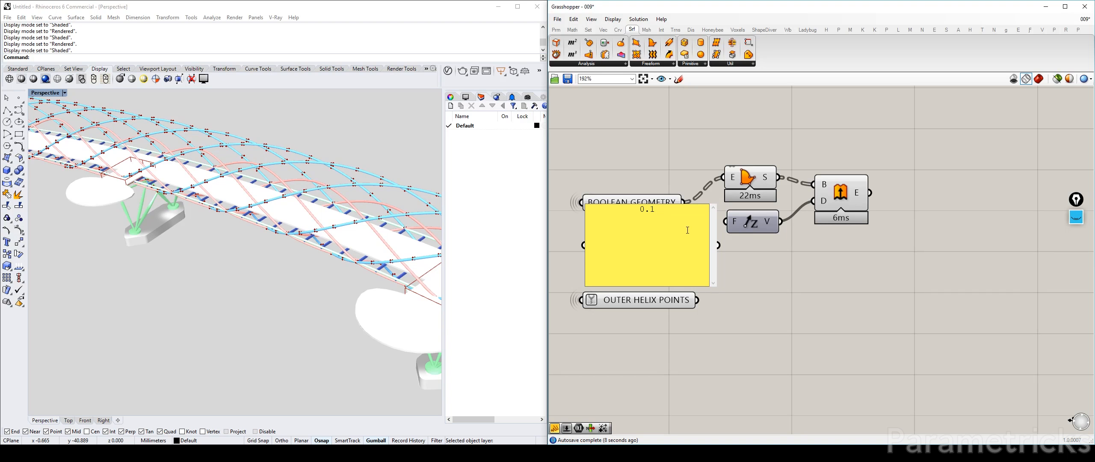
pyautogui.click(239, 396)
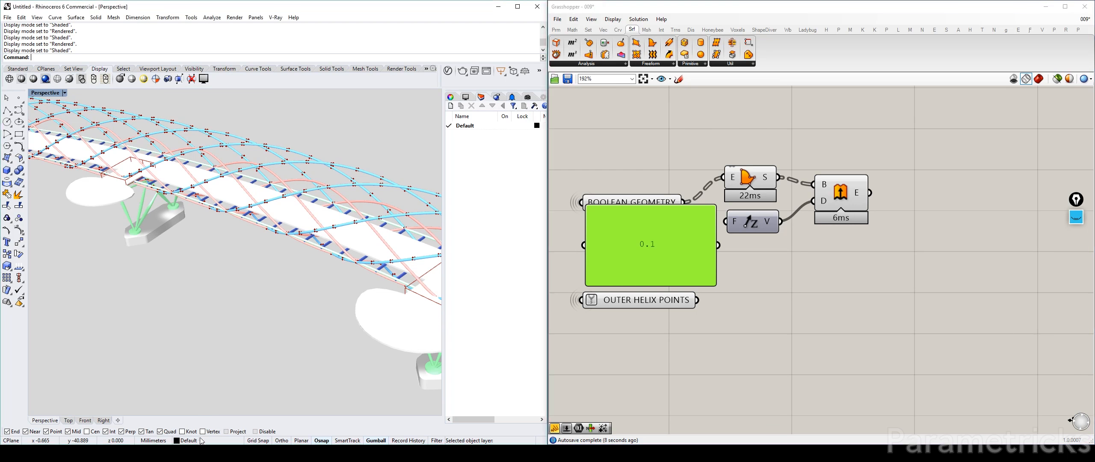
# Switch to Rhino and set the document's model units to Meters
pyautogui.click(159, 441)
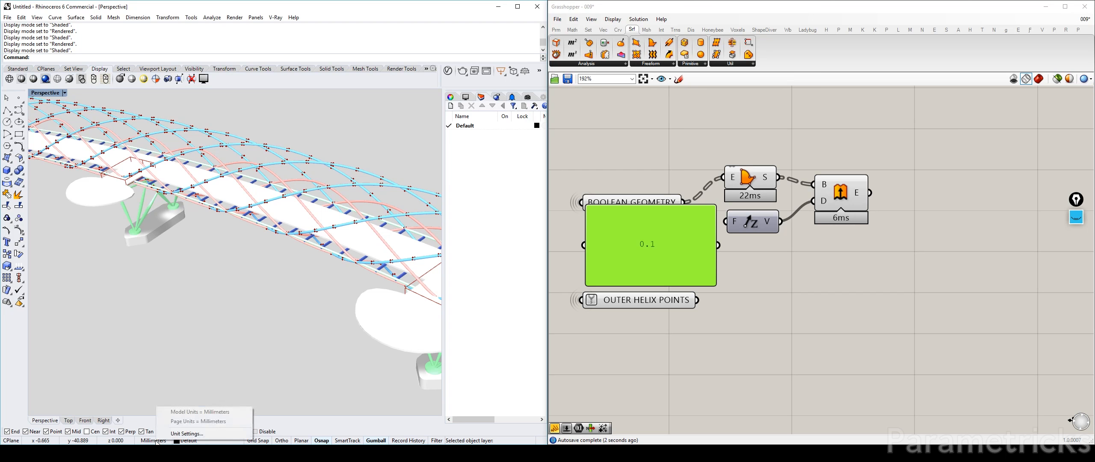
pyautogui.click(176, 434)
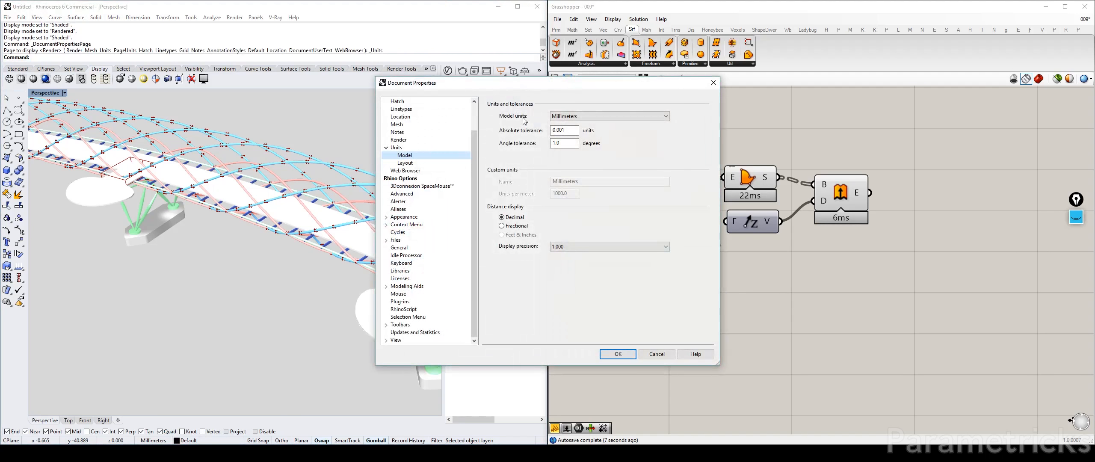
pyautogui.click(582, 117)
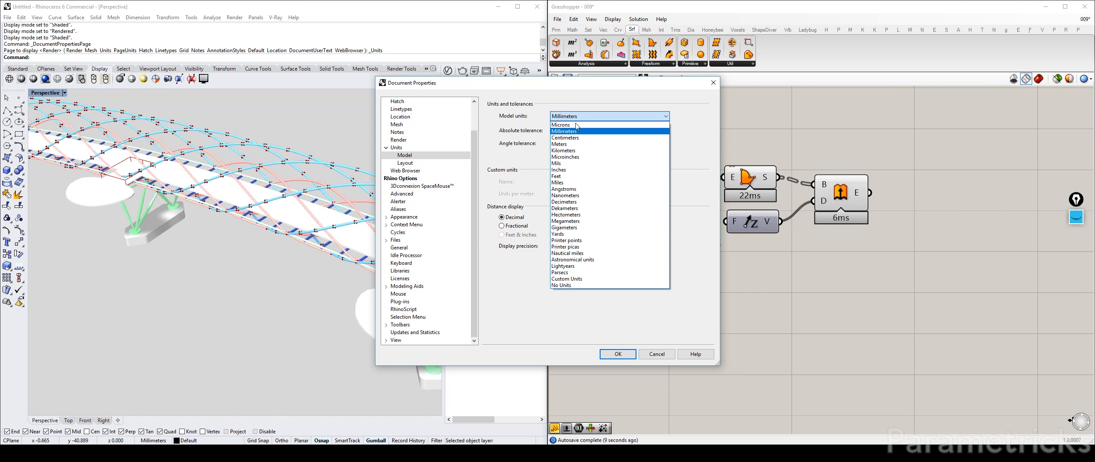
pyautogui.click(574, 144)
pyautogui.click(614, 355)
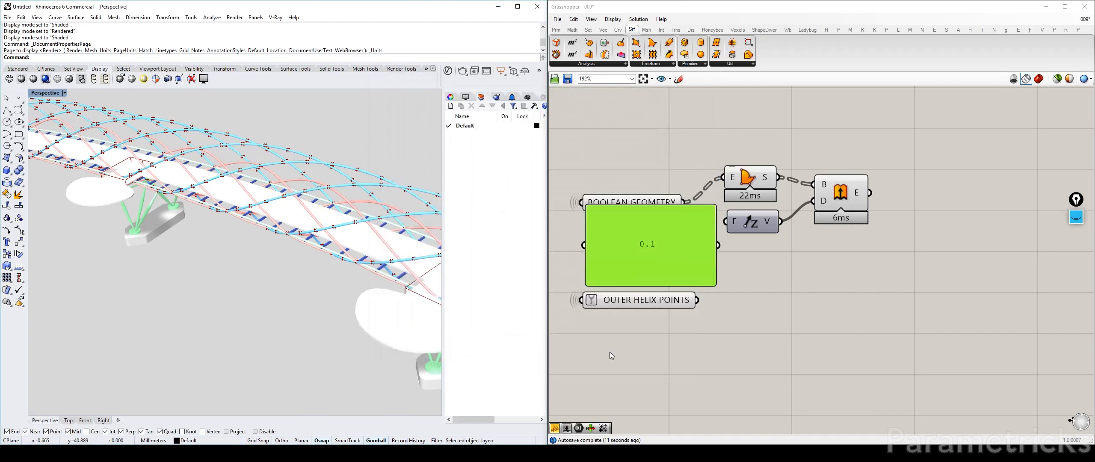
# Shrink the 0.1 panel and connect it to the Unit Z component's factor input
pyautogui.click(748, 272)
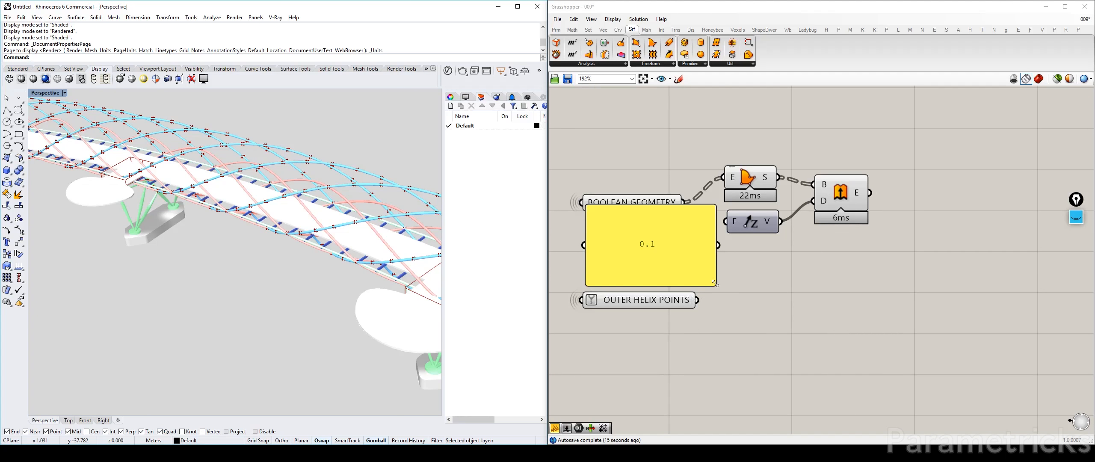
pyautogui.moveTo(715, 284); pyautogui.dragTo(730, 227)
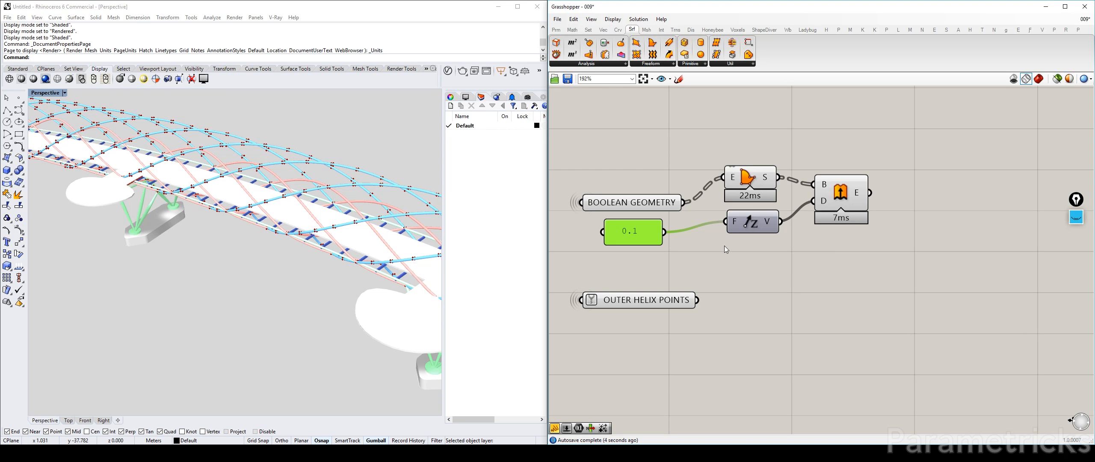
pyautogui.click(842, 191)
pyautogui.moveTo(842, 191); pyautogui.dragTo(721, 191, button='right')
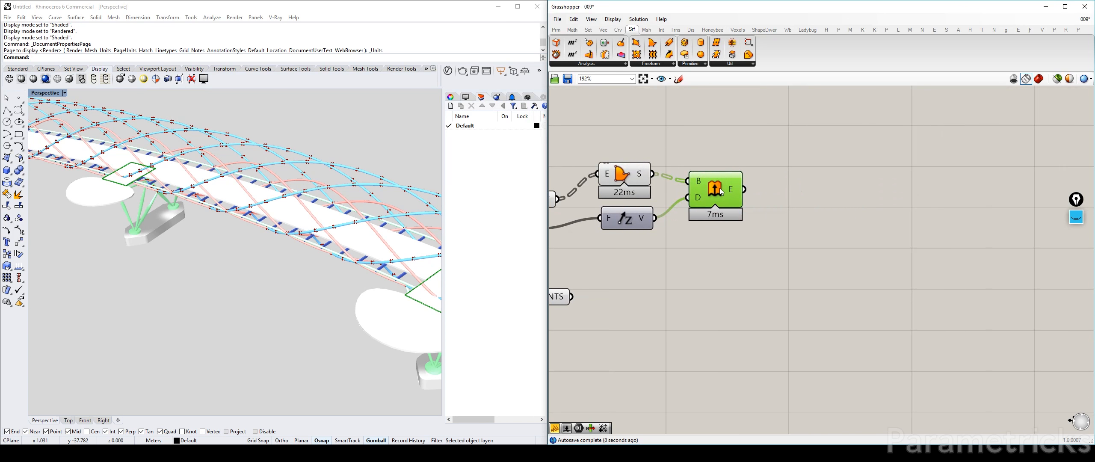
# Turn off the preview of the Boundary Surfaces component and the BOOLEAN GEOMETRY parameter
pyautogui.click(627, 175)
pyautogui.moveTo(627, 176); pyautogui.dragTo(744, 168, button='right')
pyautogui.click(625, 198)
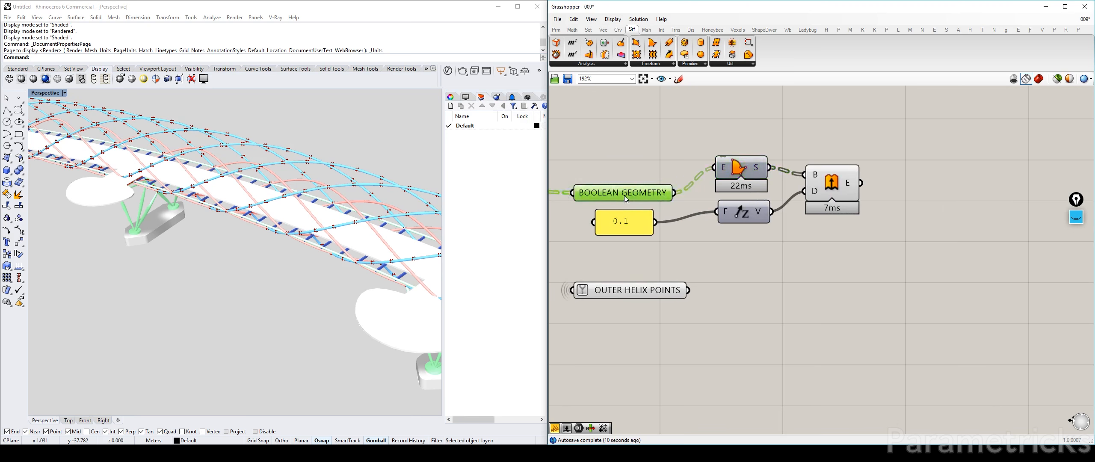
# Show all four Rhino viewports and compare the extrusion with the outer helix points in the Front view
pyautogui.click(69, 124)
pyautogui.doubleClick(47, 93)
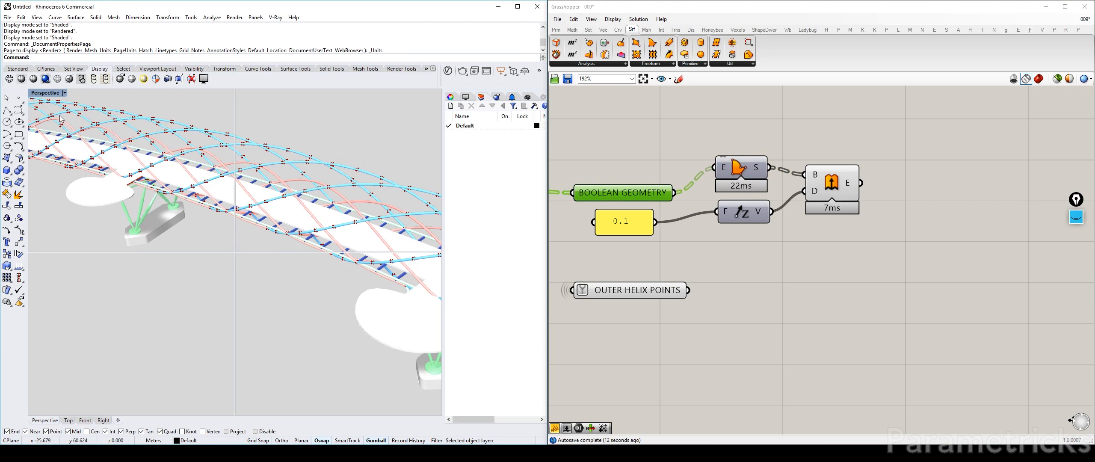
pyautogui.moveTo(162, 297); pyautogui.dragTo(137, 325, button='right')
pyautogui.click(836, 181)
pyautogui.scroll(10, 180, 317)
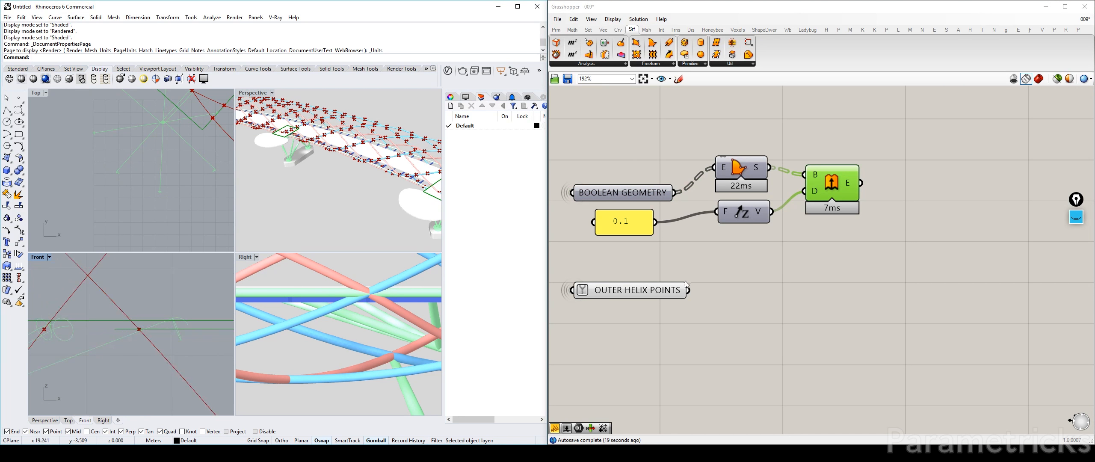
pyautogui.moveTo(629, 291); pyautogui.dragTo(626, 281)
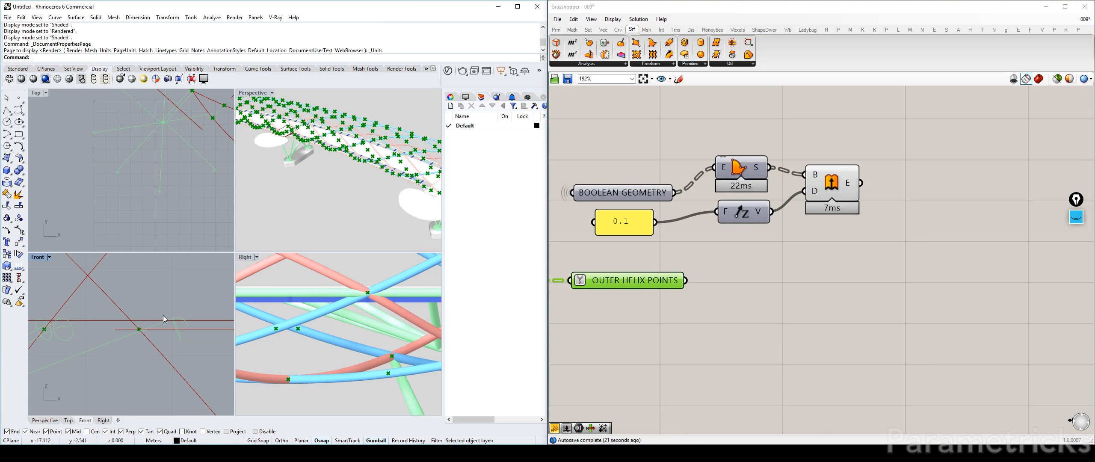
pyautogui.moveTo(786, 249); pyautogui.dragTo(731, 259, button='right')
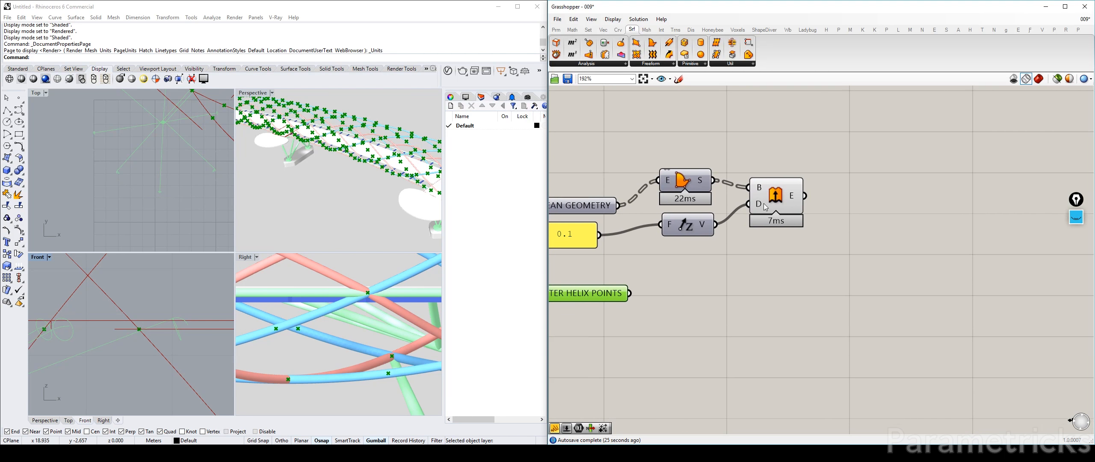
# Add a Move component, feeding its geometry input from Extrude and its motion input from Unit Z
pyautogui.moveTo(765, 207); pyautogui.dragTo(758, 200)
pyautogui.doubleClick(860, 250)
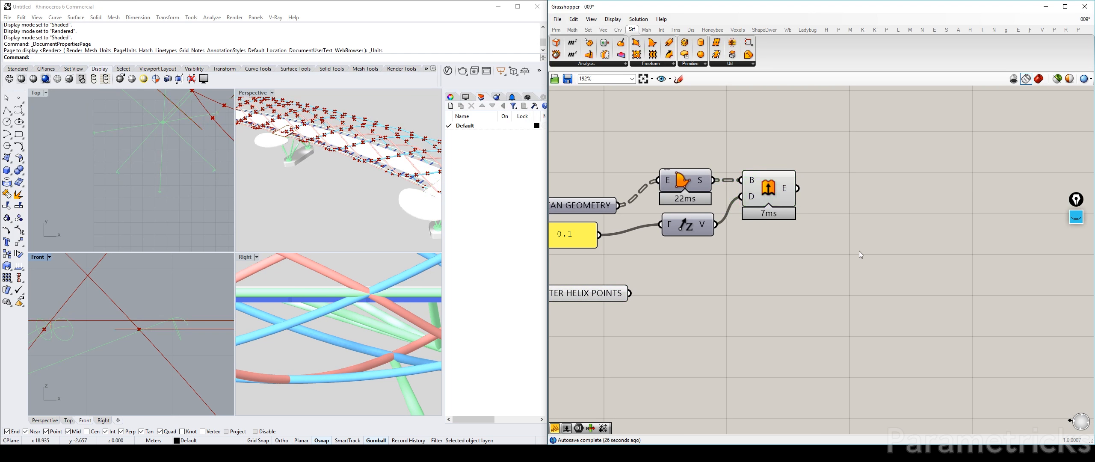
pyautogui.write('move')
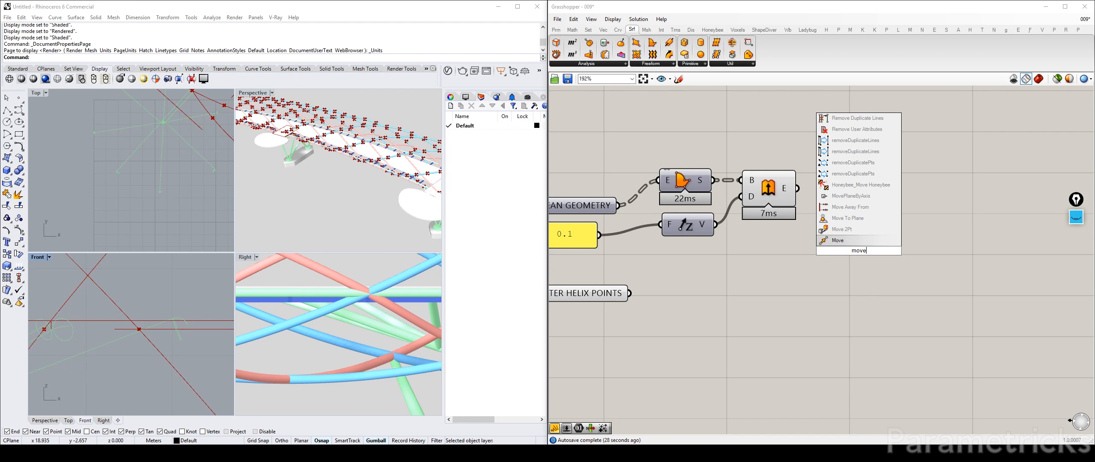
pyautogui.press('Return')
pyautogui.moveTo(799, 191); pyautogui.dragTo(850, 223)
pyautogui.moveTo(715, 225); pyautogui.dragTo(821, 229)
# Apply the expression -x to the Move component's T input
pyautogui.rightClick(833, 229)
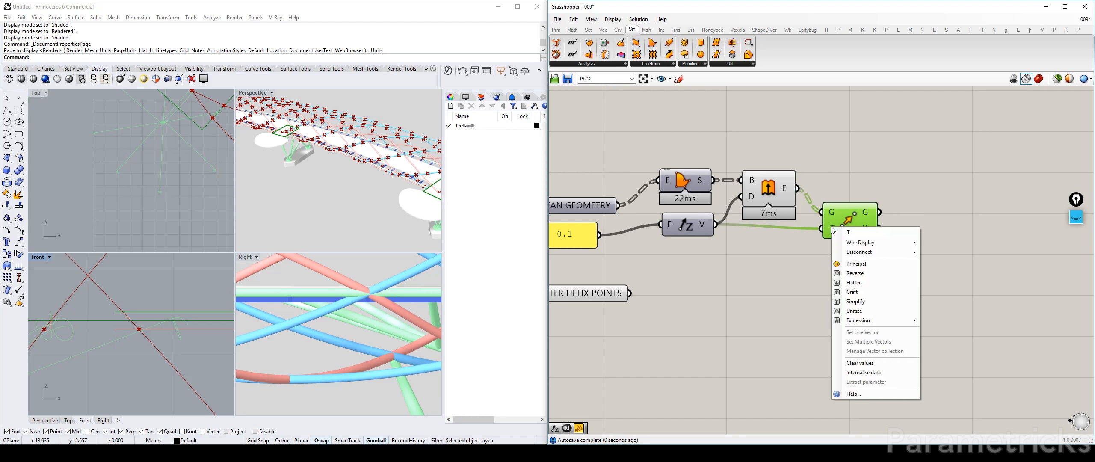
pyautogui.moveTo(859, 322)
pyautogui.click(965, 330)
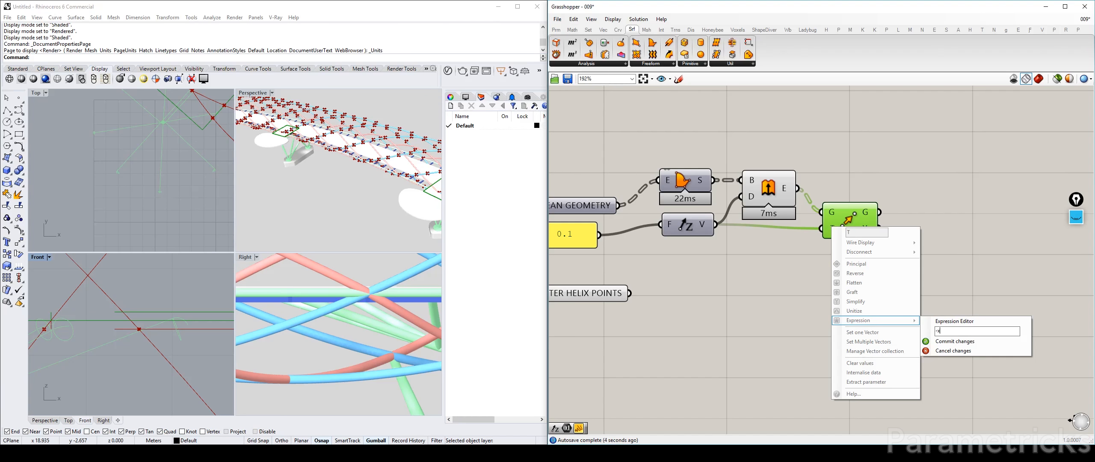
pyautogui.click(957, 341)
# Turn off the Extrude component's preview, maximize the Perspective viewport and shift the Move component slightly away from Extrude
pyautogui.click(756, 187)
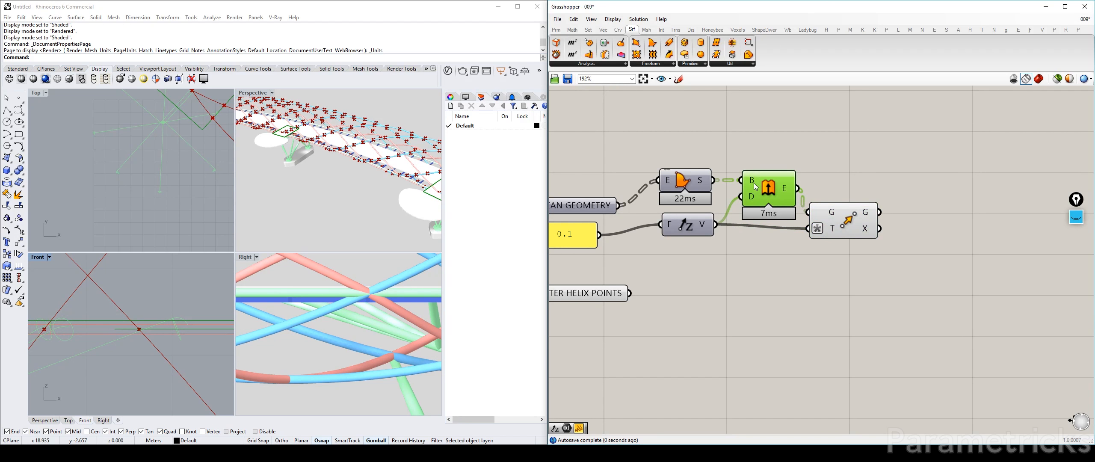
pyautogui.click(846, 220)
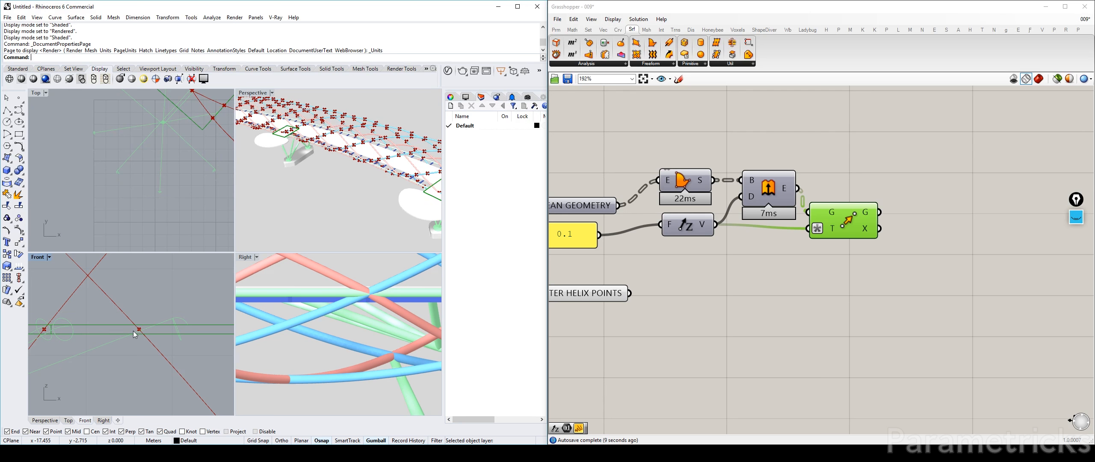
pyautogui.click(259, 97)
pyautogui.doubleClick(260, 97)
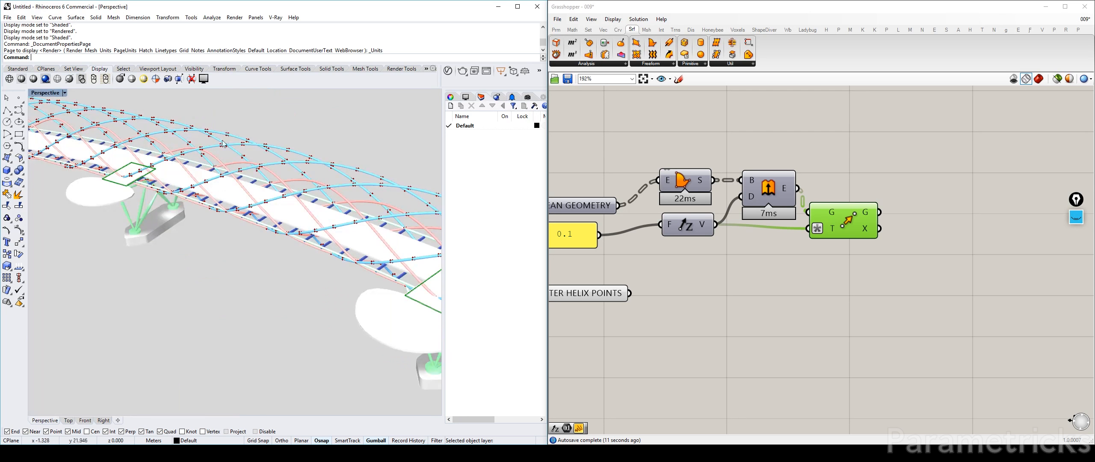
pyautogui.moveTo(853, 224); pyautogui.dragTo(865, 220)
pyautogui.click(828, 264)
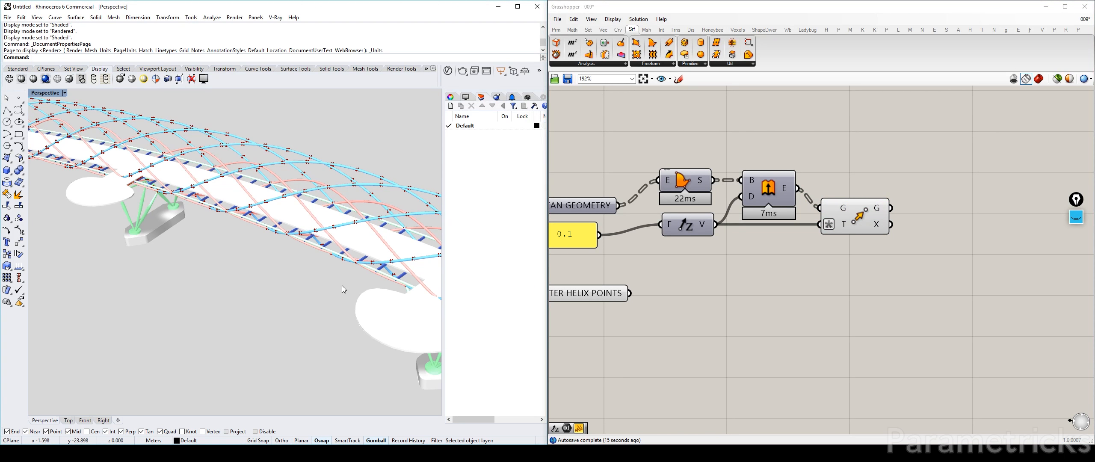
pyautogui.scroll(-3, 341, 286)
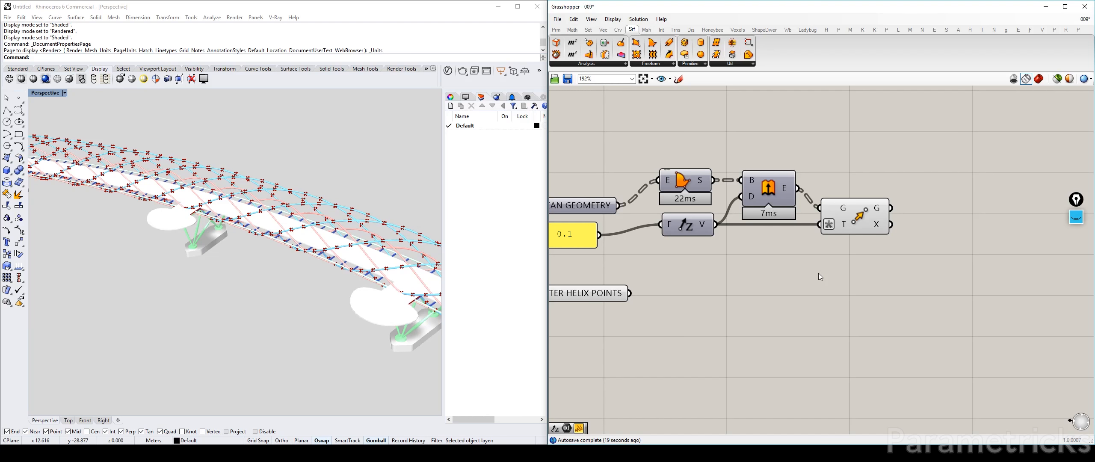
# Add a Point In Breps component and place it just beyond the Move component
pyautogui.doubleClick(785, 280)
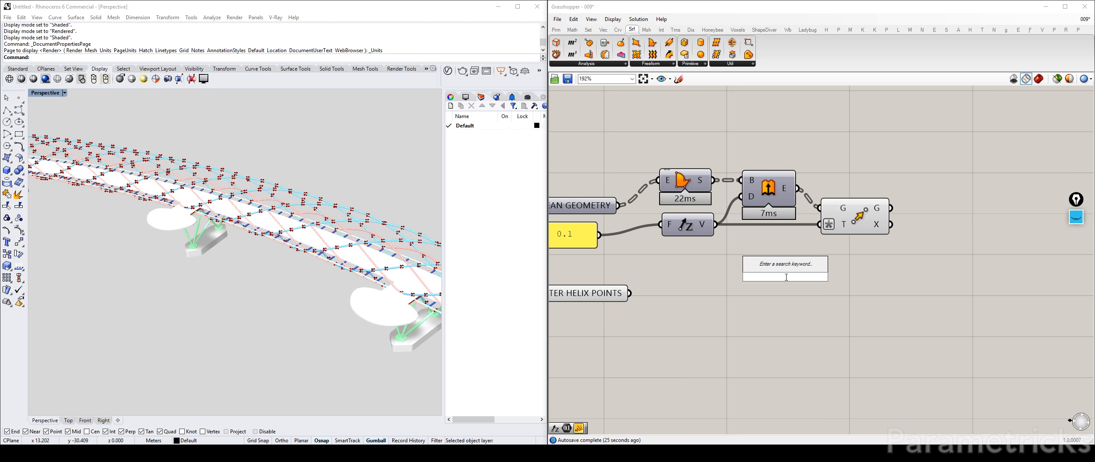
pyautogui.write('point in bre')
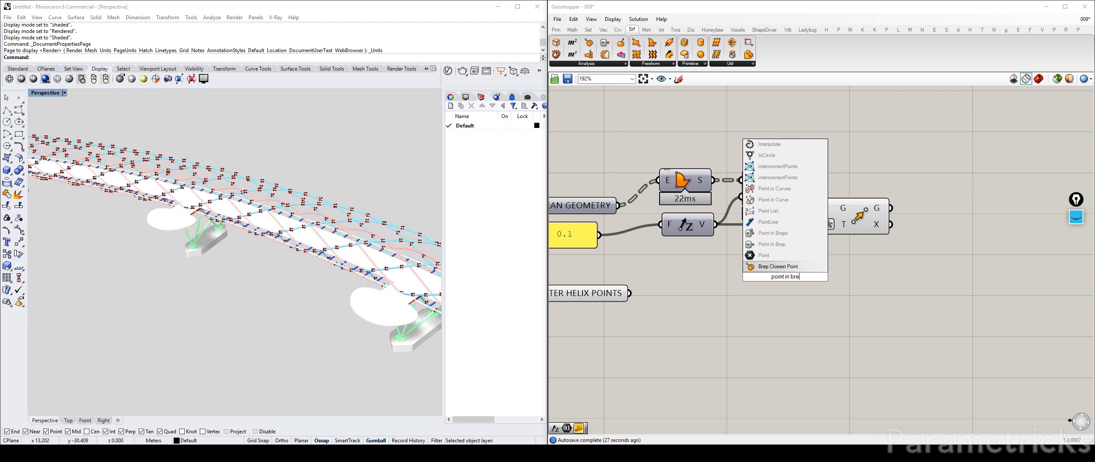
pyautogui.write('ps')
pyautogui.click(789, 266)
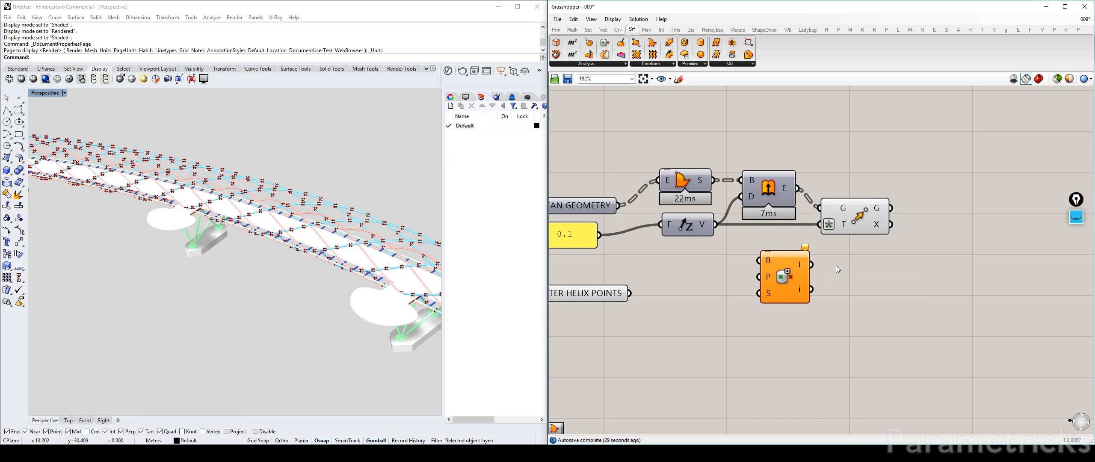
pyautogui.moveTo(811, 276); pyautogui.dragTo(708, 293, button='right')
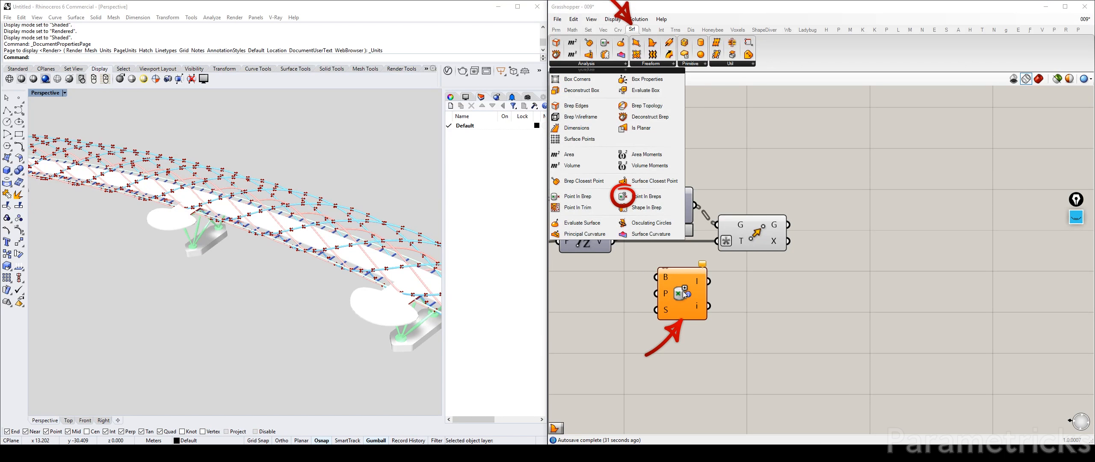
pyautogui.click(595, 65)
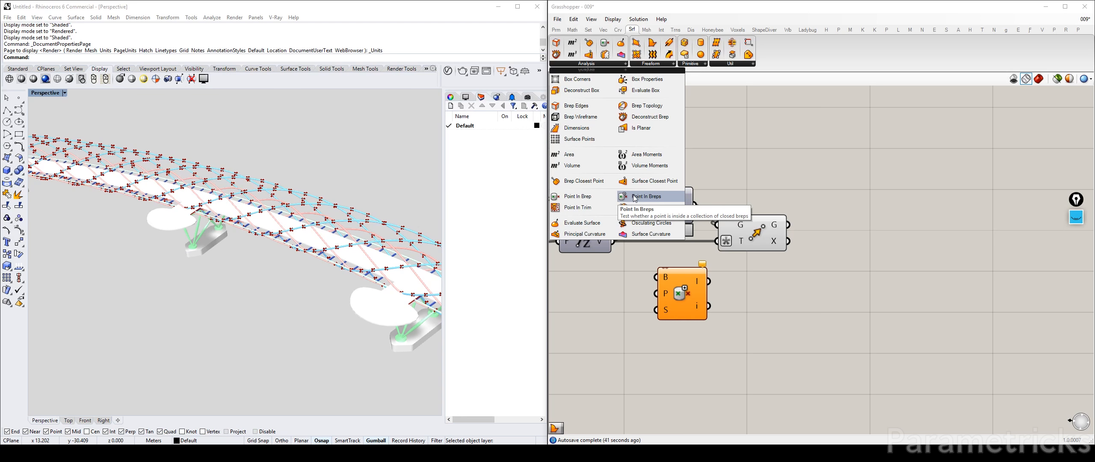
pyautogui.moveTo(681, 290); pyautogui.dragTo(832, 266)
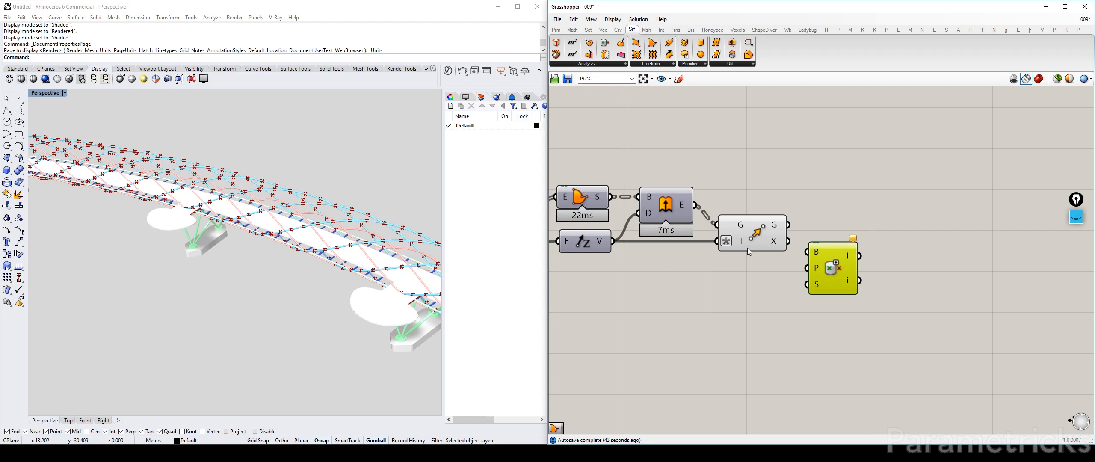
# Shift the Point In Breps component slightly away from Move and feed its Brep input from Move's geometry output
pyautogui.click(756, 239)
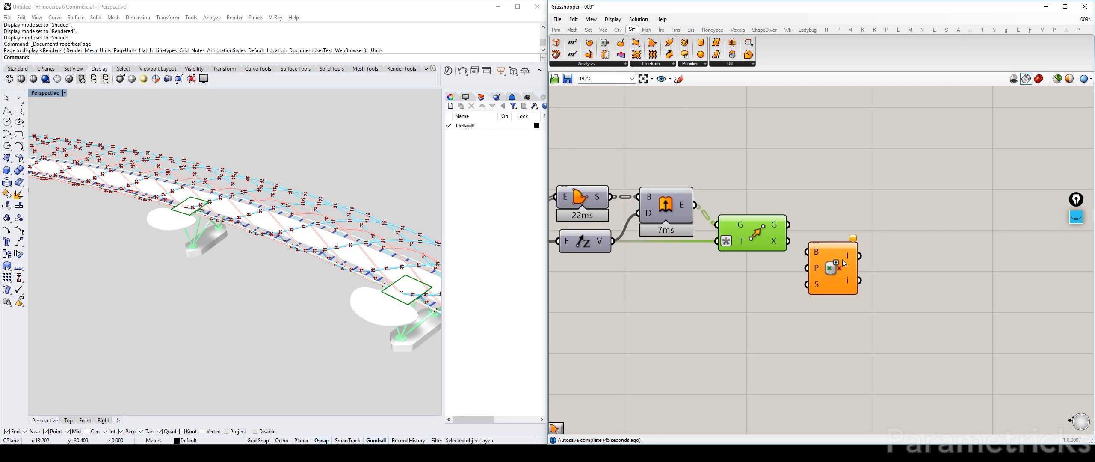
pyautogui.moveTo(825, 273); pyautogui.dragTo(843, 274)
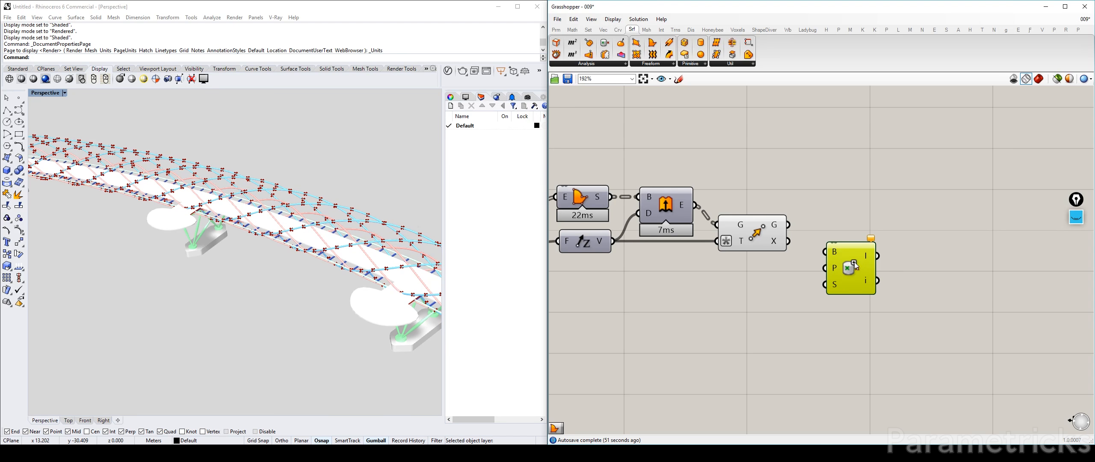
pyautogui.click(601, 64)
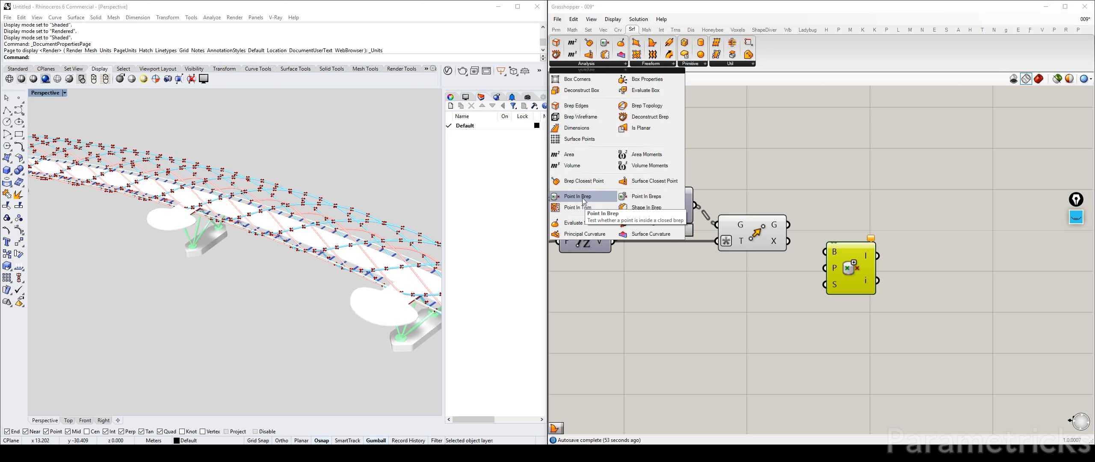
pyautogui.scroll(-3, 727, 311)
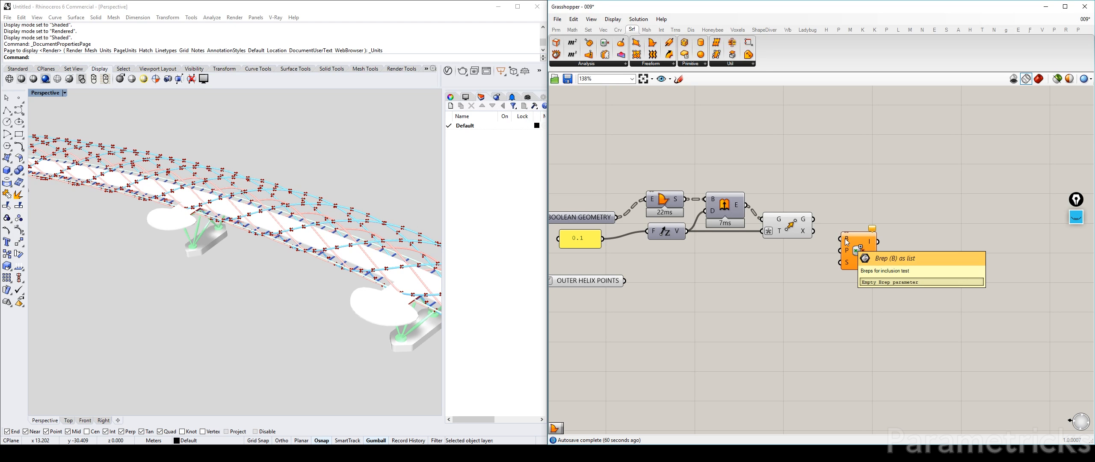
pyautogui.moveTo(847, 242); pyautogui.dragTo(805, 221)
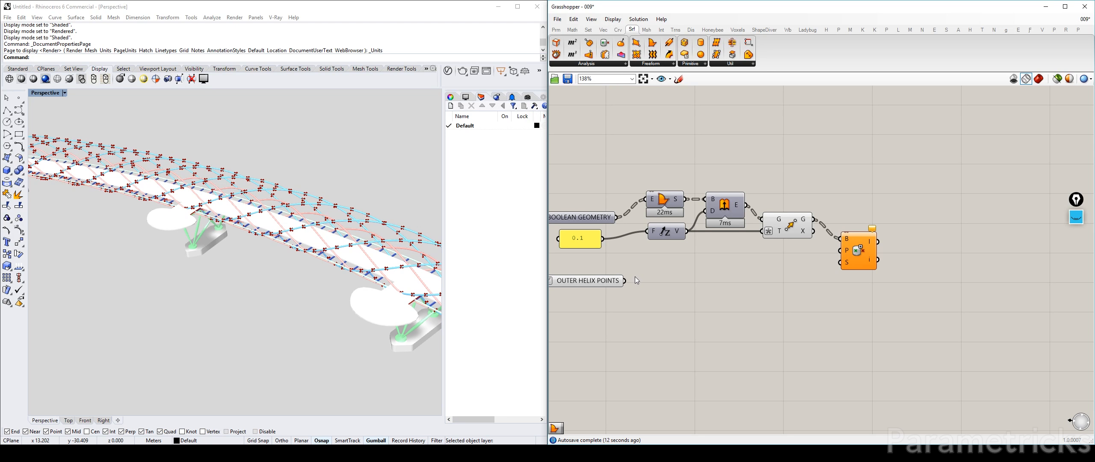
# Shift Move slightly closer to Extrude and feed the Point In Breps component's point input from OUTER HELIX POINTS
pyautogui.click(788, 232)
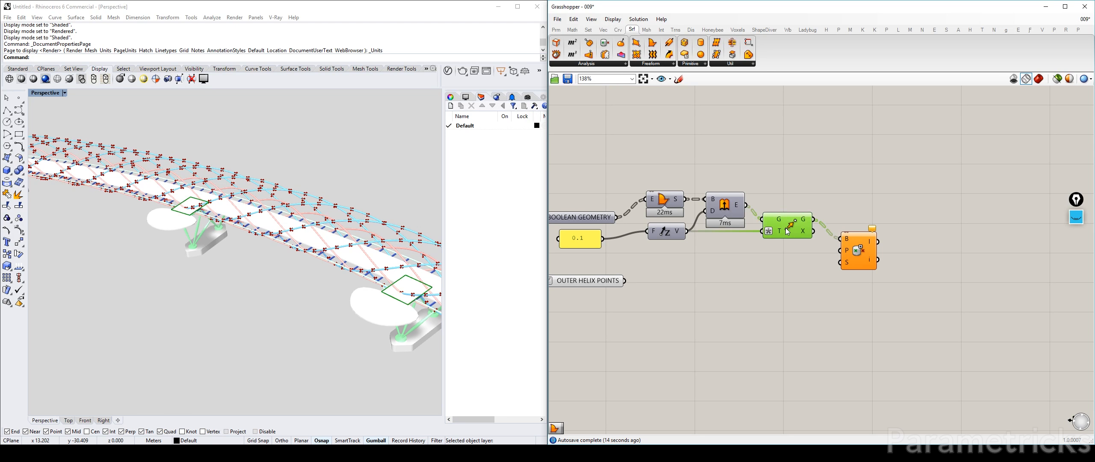
pyautogui.moveTo(788, 231); pyautogui.dragTo(782, 231)
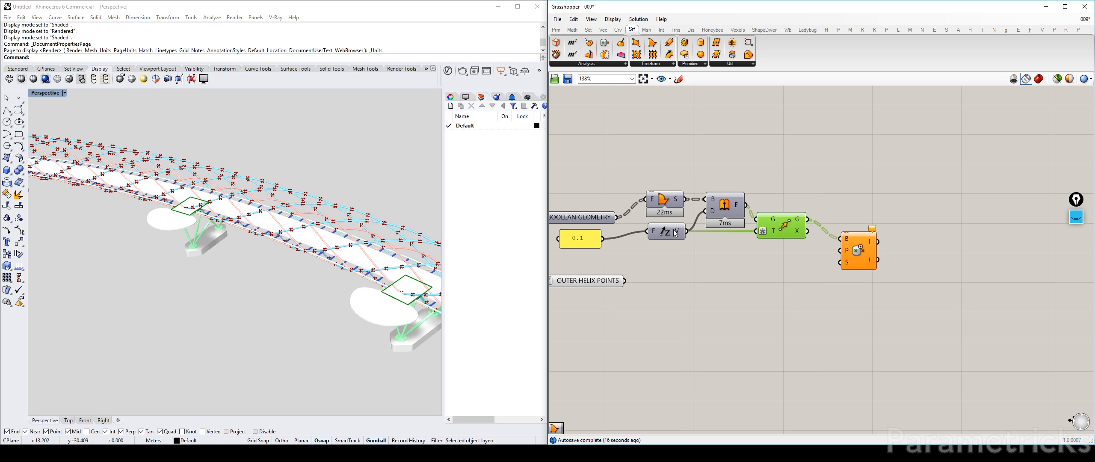
pyautogui.click(545, 247)
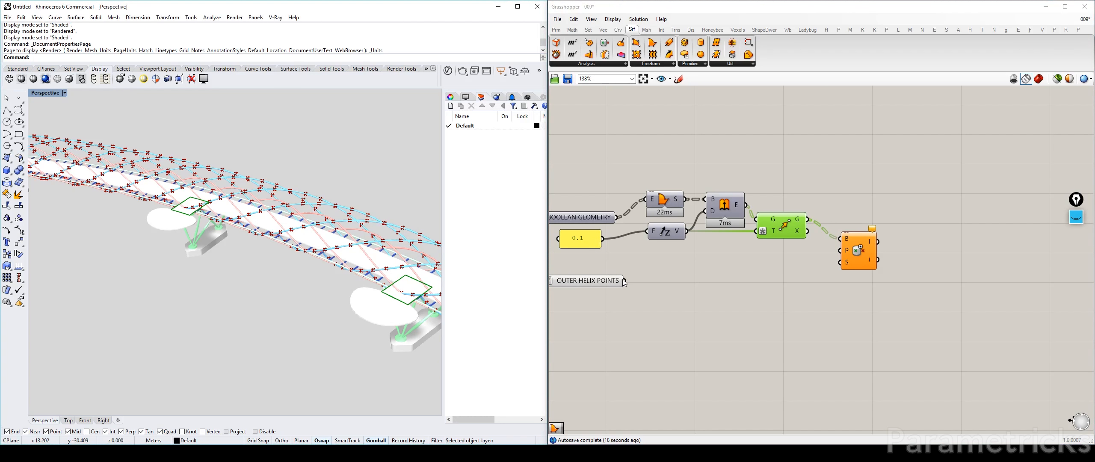
pyautogui.moveTo(625, 281); pyautogui.dragTo(699, 272)
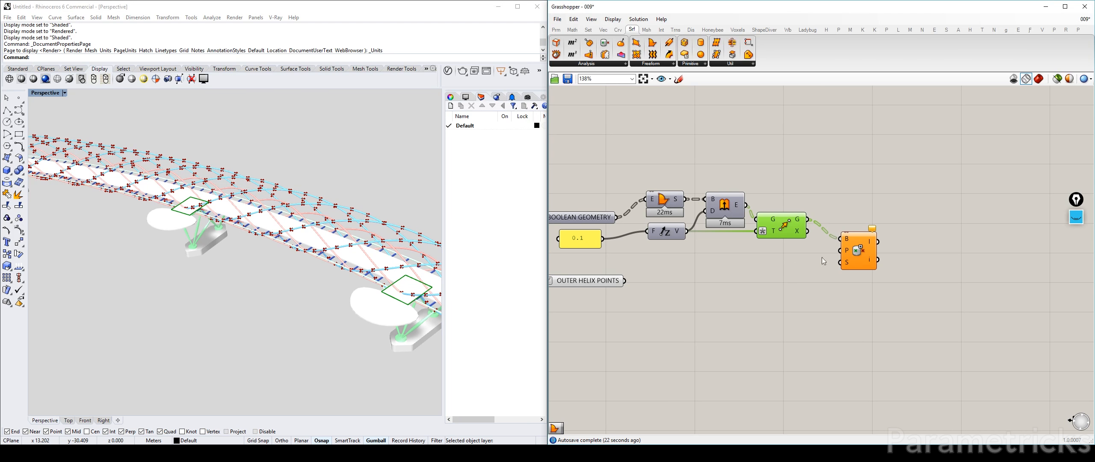
pyautogui.moveTo(625, 280); pyautogui.dragTo(840, 251)
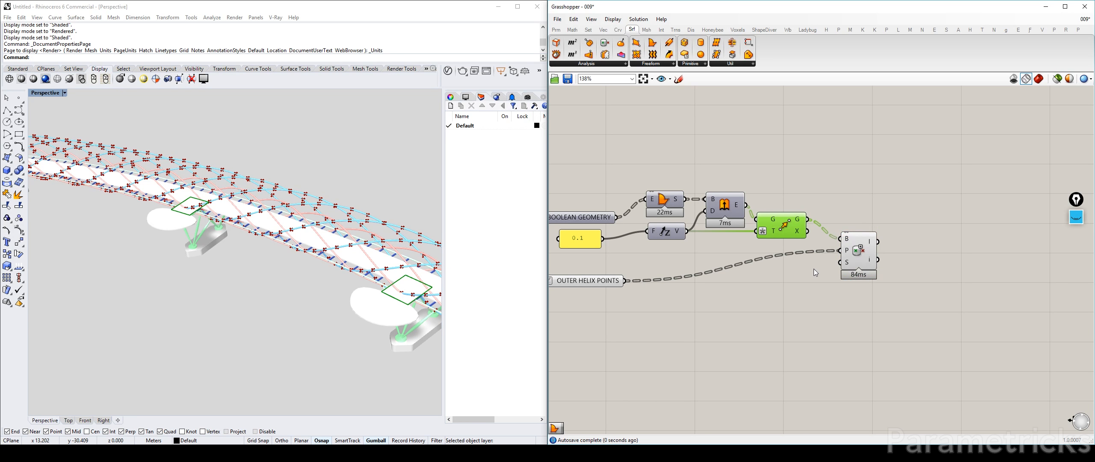
# Examine the data structure of the Point In Breps inputs and inspect the bridge's viewing pods up close in the Perspective view
pyautogui.moveTo(814, 269); pyautogui.dragTo(765, 257, button='right')
pyautogui.scroll(3, 815, 224)
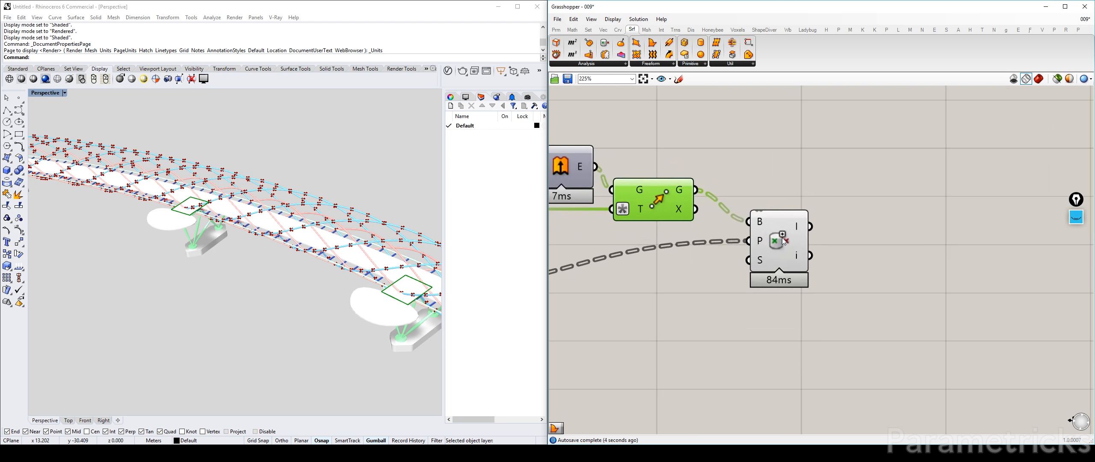
pyautogui.moveTo(760, 224)
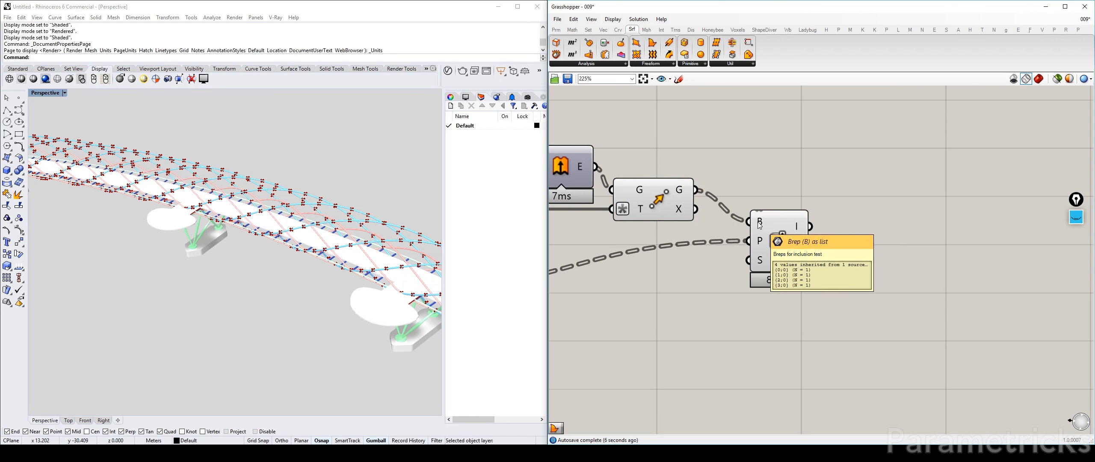
pyautogui.moveTo(759, 246)
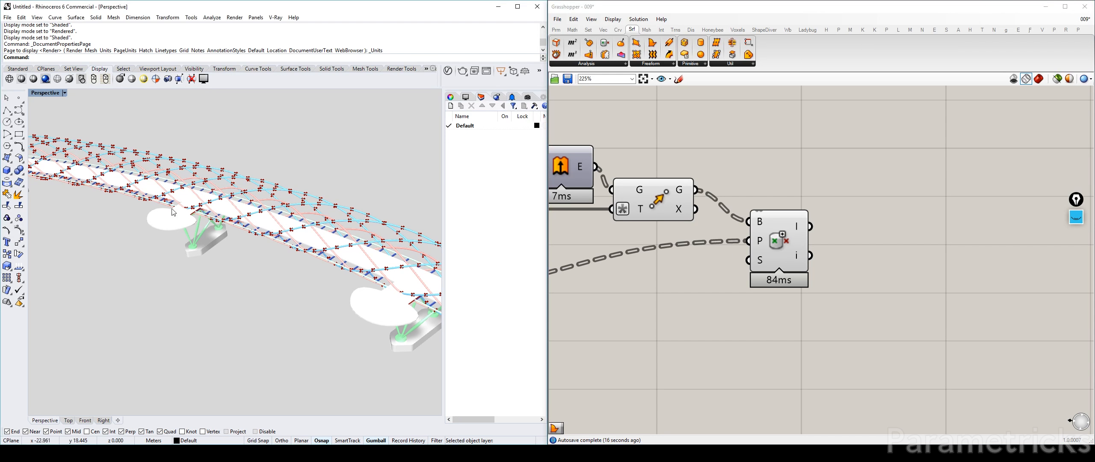
pyautogui.scroll(-2, 196, 243)
pyautogui.moveTo(196, 243); pyautogui.dragTo(257, 246, button='right')
pyautogui.scroll(4, 328, 255)
pyautogui.scroll(8, 329, 256)
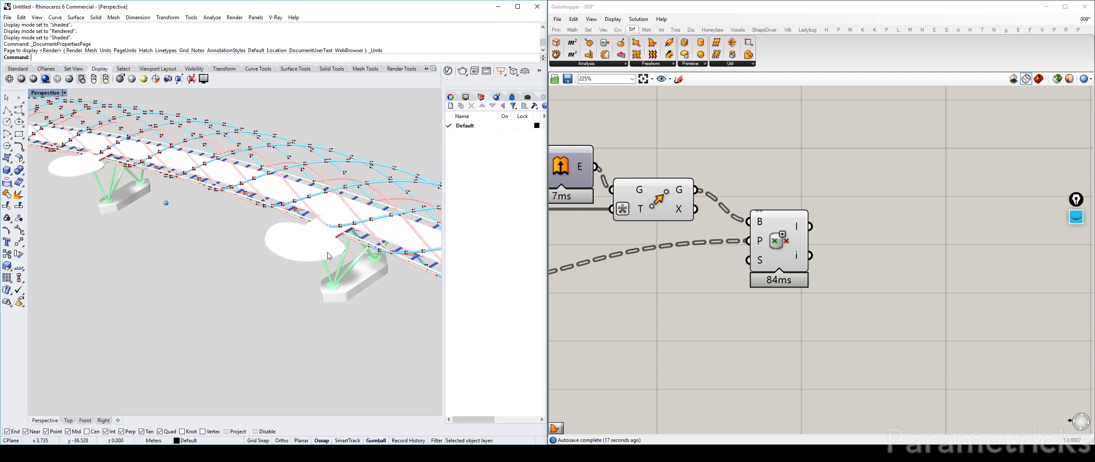
pyautogui.moveTo(328, 254); pyautogui.dragTo(286, 239, button='right')
# Flatten the Move component's geometry output and check the Point In Breps component's Inside output
pyautogui.rightClick(682, 194)
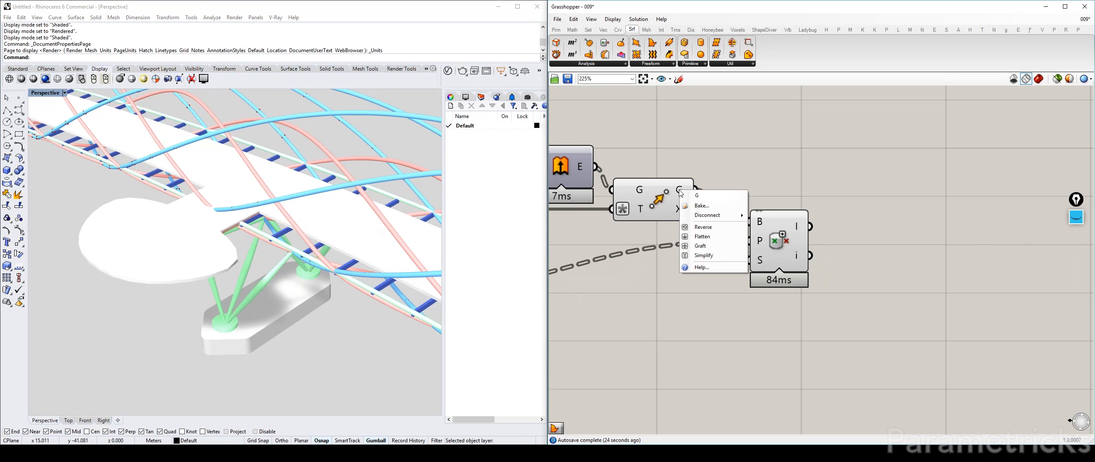
pyautogui.click(743, 235)
pyautogui.scroll(-3, 745, 233)
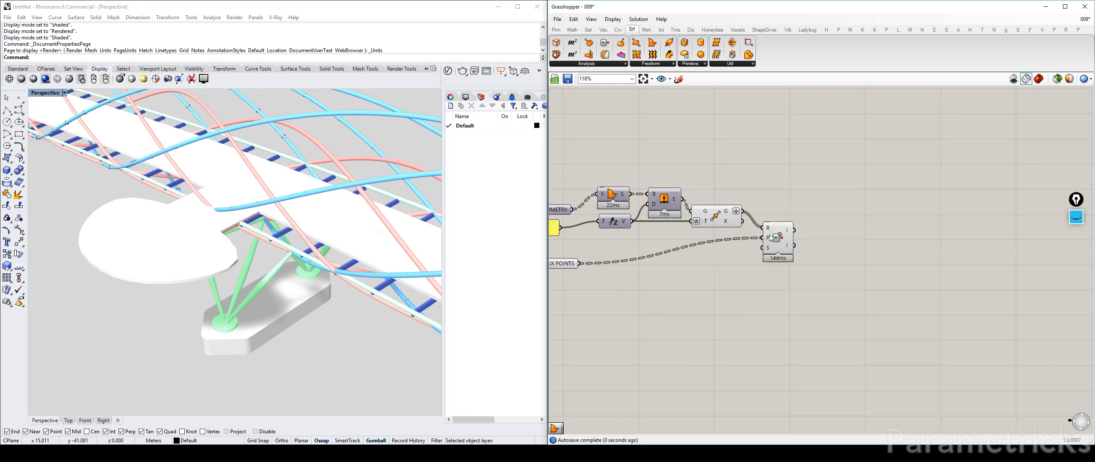
pyautogui.moveTo(710, 235)
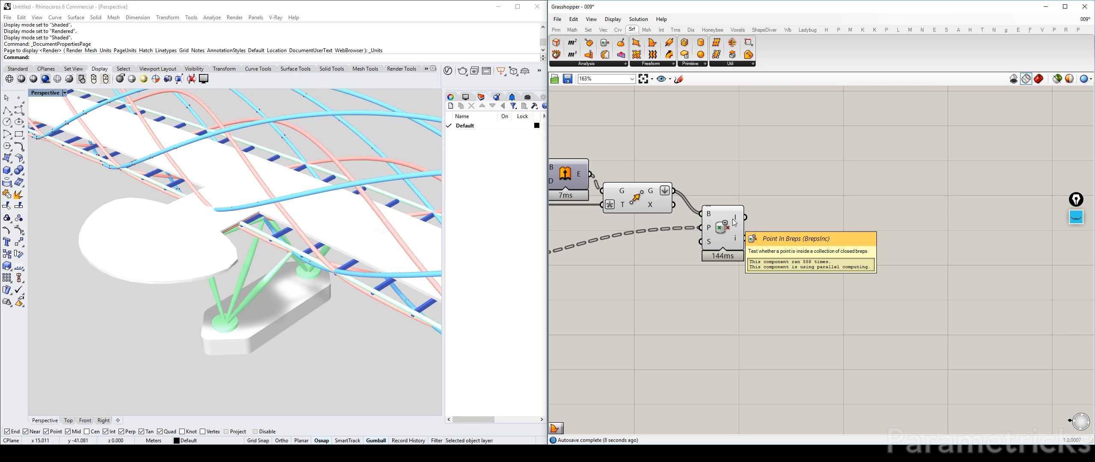
pyautogui.moveTo(737, 220)
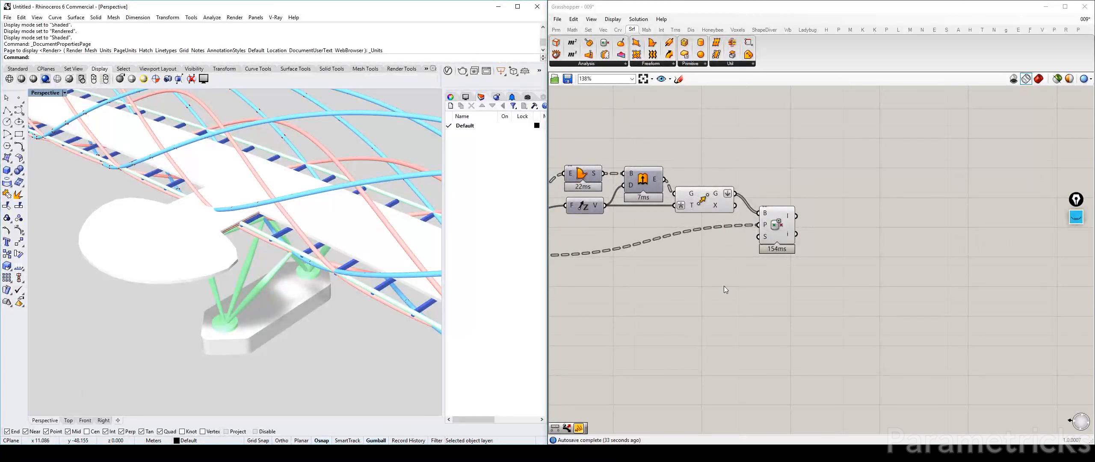
# Add a Cull Pattern component and place it beyond the Point In Breps component
pyautogui.click(724, 286)
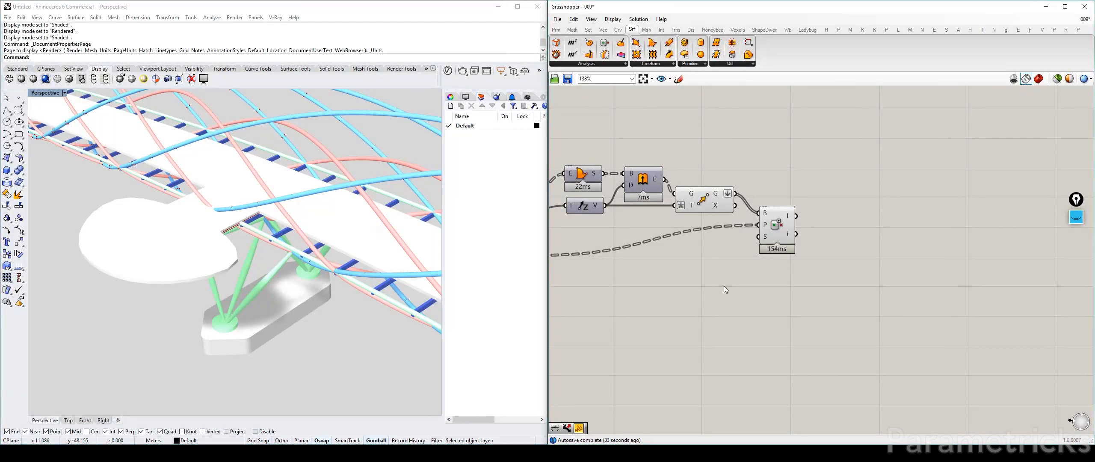
pyautogui.doubleClick(698, 295)
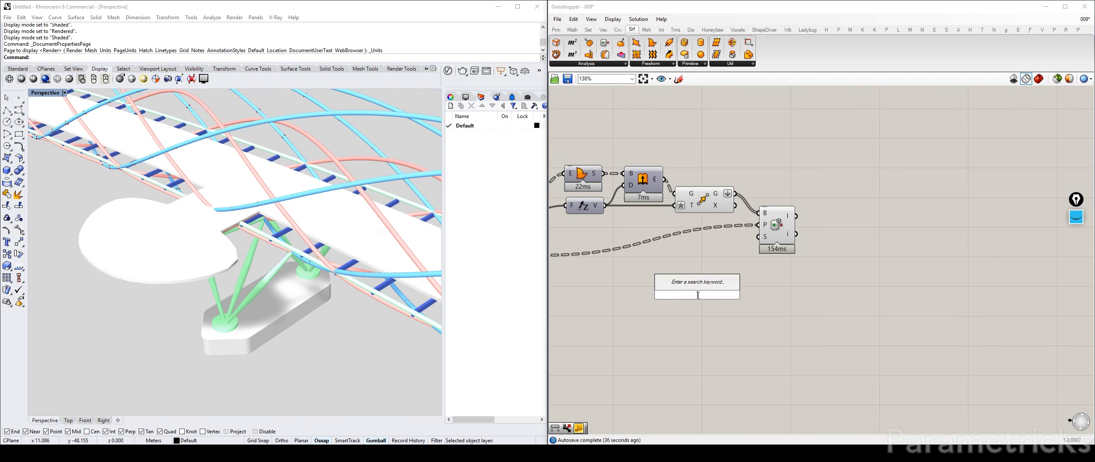
pyautogui.write('cull')
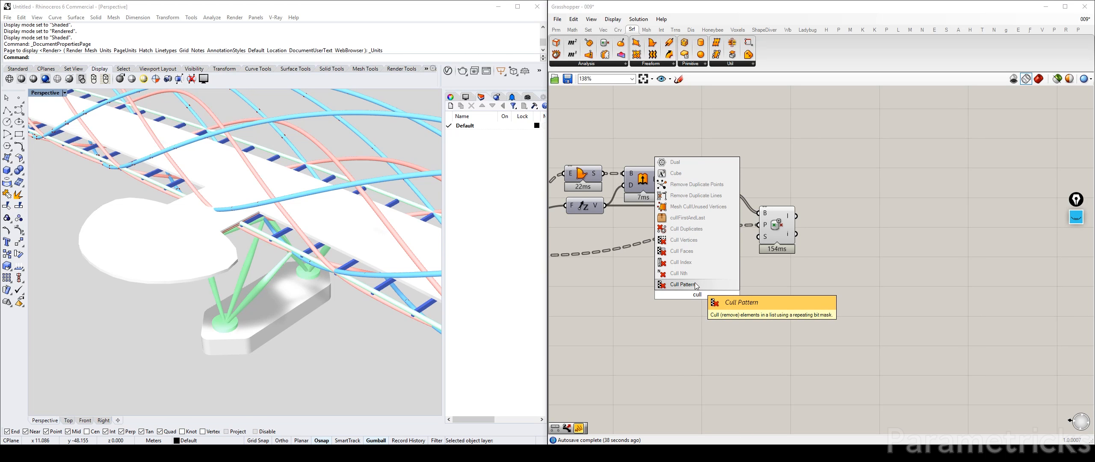
pyautogui.click(695, 289)
pyautogui.moveTo(696, 294); pyautogui.dragTo(882, 201)
pyautogui.moveTo(689, 238); pyautogui.dragTo(737, 233, button='right')
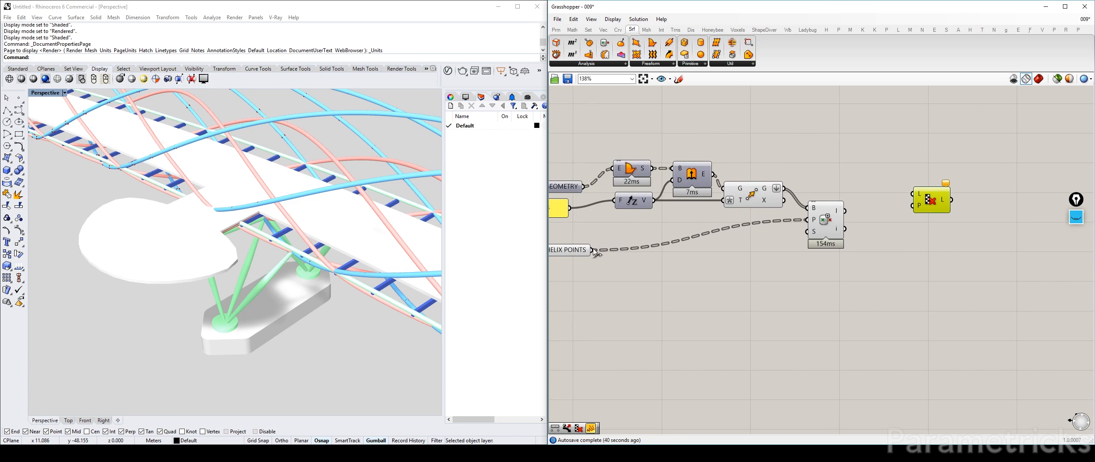
# Feed Cull Pattern's list input from OUTER HELIX POINTS and its pattern input from the Inside output of Point In Breps
pyautogui.moveTo(594, 252); pyautogui.dragTo(914, 193)
pyautogui.scroll(2, 743, 202)
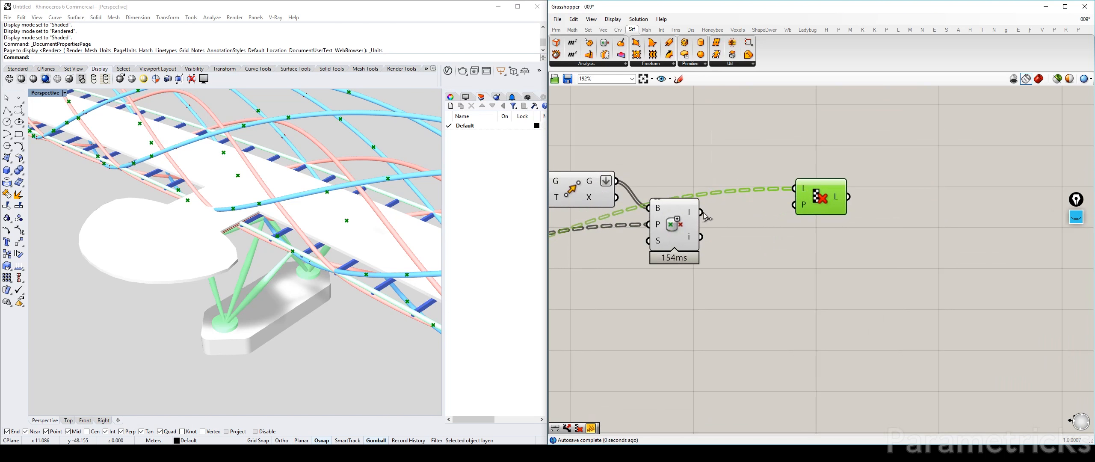
pyautogui.moveTo(691, 212)
pyautogui.moveTo(693, 243)
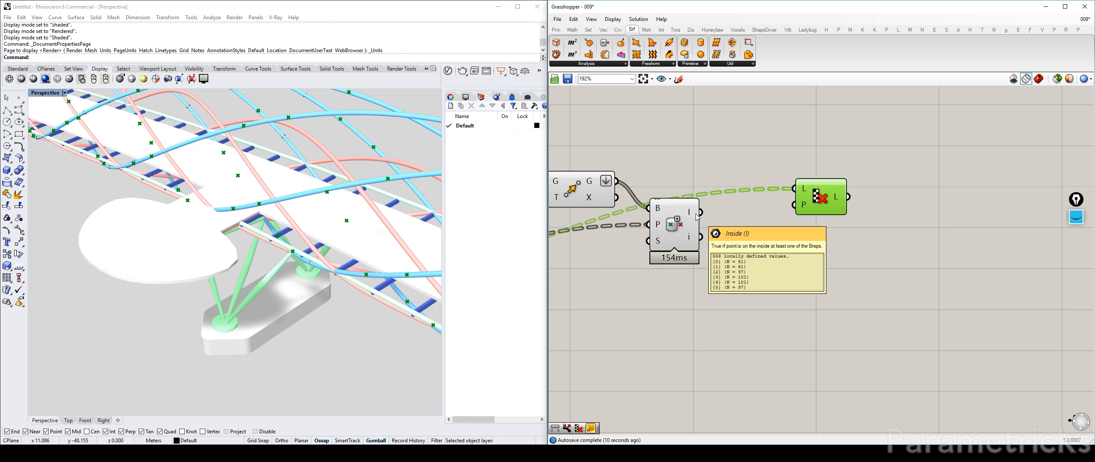
pyautogui.moveTo(701, 213); pyautogui.dragTo(755, 198)
pyautogui.moveTo(848, 224); pyautogui.dragTo(785, 222, button='right')
pyautogui.click(731, 222)
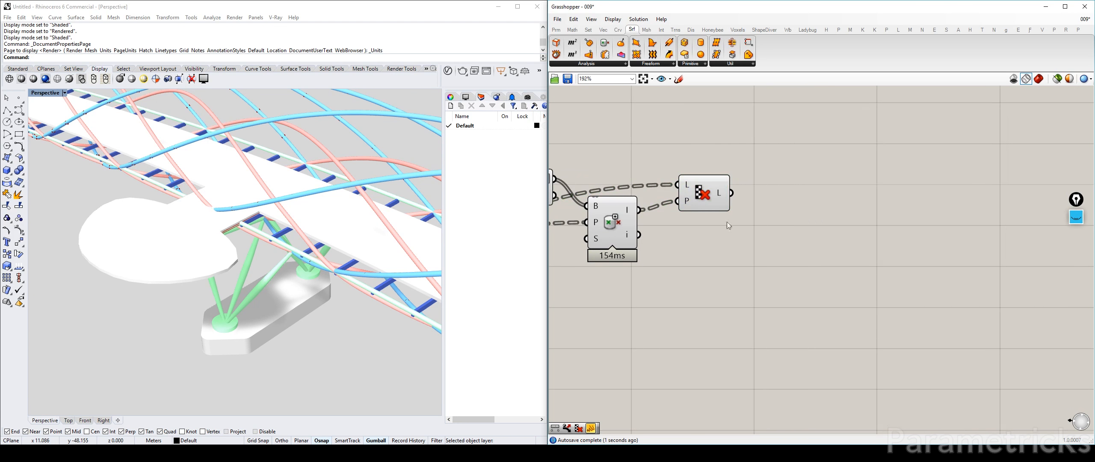
# Turn off the preview of the Point In Breps and Move components
pyautogui.moveTo(628, 222); pyautogui.dragTo(734, 227, button='right')
pyautogui.click(723, 221)
pyautogui.click(614, 188)
pyautogui.scroll(-3, 770, 216)
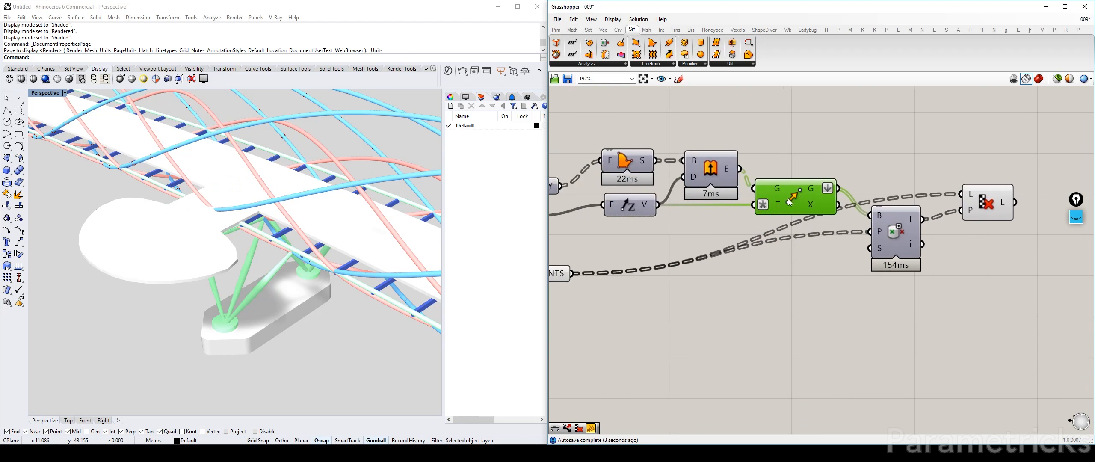
pyautogui.scroll(3, 809, 193)
# Read the Cull Pattern component's culled list in an enlarged temporary panel and delete that panel
pyautogui.moveTo(738, 231)
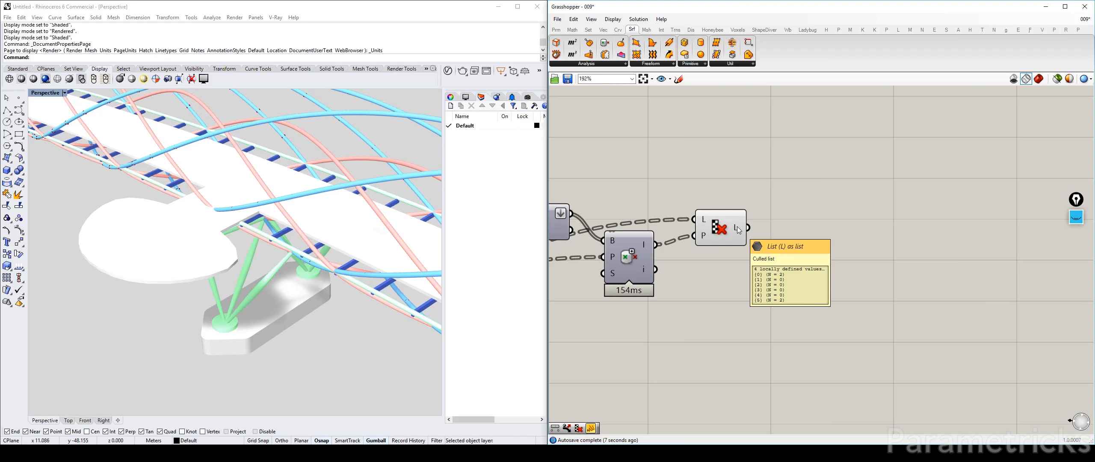
pyautogui.moveTo(725, 240); pyautogui.dragTo(797, 222, button='right')
pyautogui.doubleClick(837, 265)
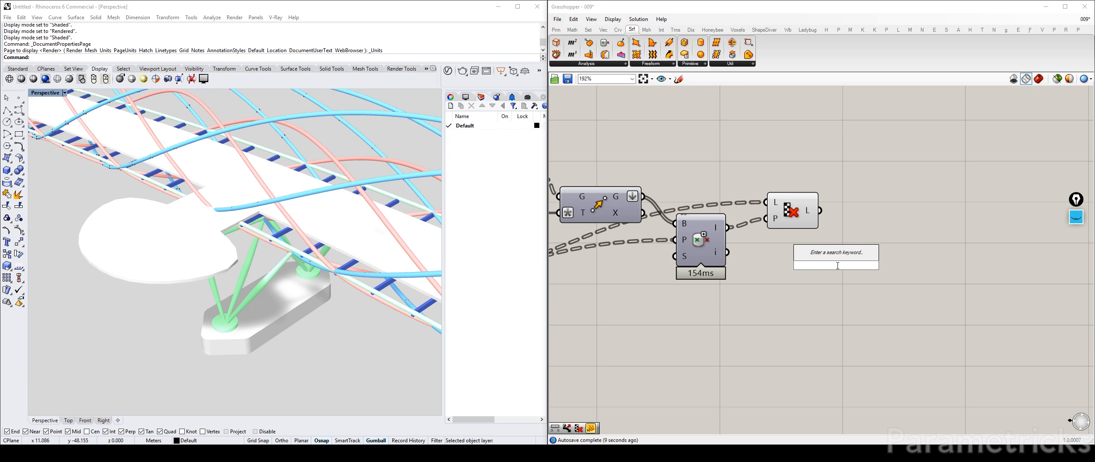
pyautogui.write('//')
pyautogui.press('Return')
pyautogui.moveTo(837, 266); pyautogui.dragTo(931, 219)
pyautogui.moveTo(820, 211); pyautogui.dragTo(862, 222)
pyautogui.scroll(-3, 779, 237)
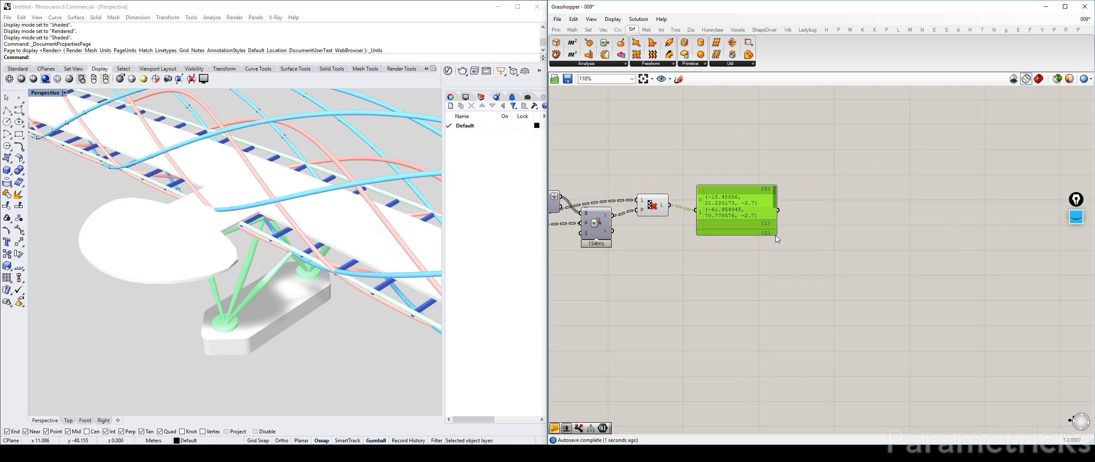
pyautogui.moveTo(777, 236); pyautogui.dragTo(873, 311)
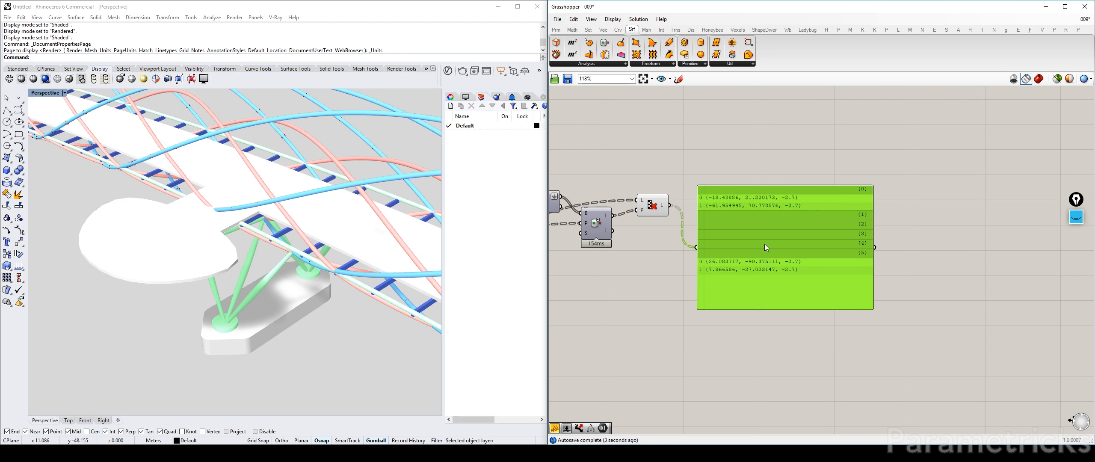
pyautogui.scroll(1, 837, 208)
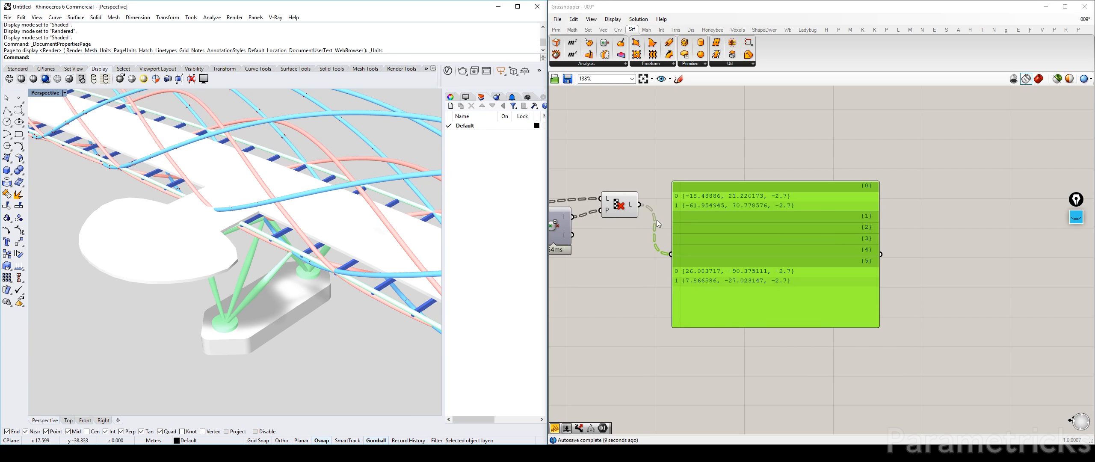
pyautogui.moveTo(715, 240); pyautogui.dragTo(813, 234, button='right')
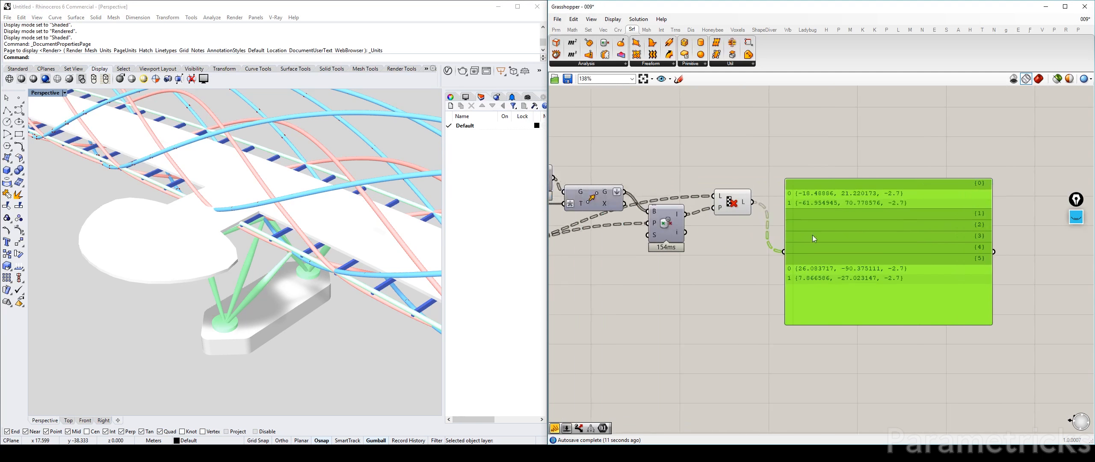
pyautogui.press('Delete')
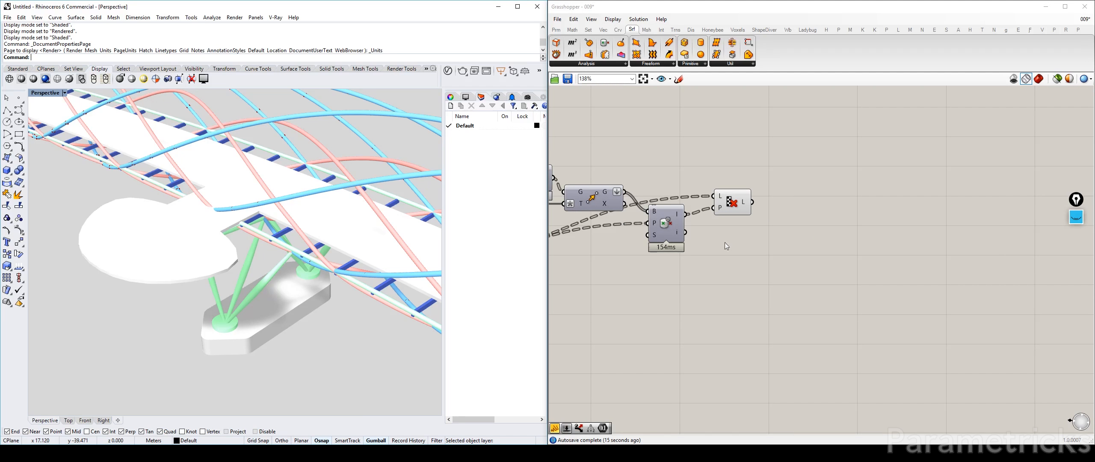
# Select Cull Pattern to highlight its points on the bridge and review the component chain back to OUTER HELIX POINTS
pyautogui.click(737, 201)
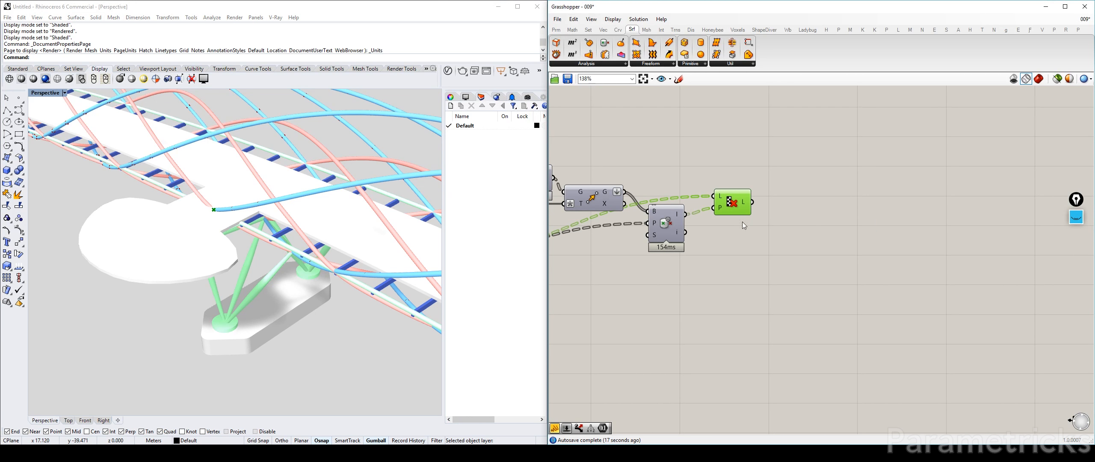
pyautogui.moveTo(750, 212)
pyautogui.moveTo(631, 240); pyautogui.dragTo(794, 190, button='right')
pyautogui.scroll(-4, 794, 190)
pyautogui.scroll(3, 677, 198)
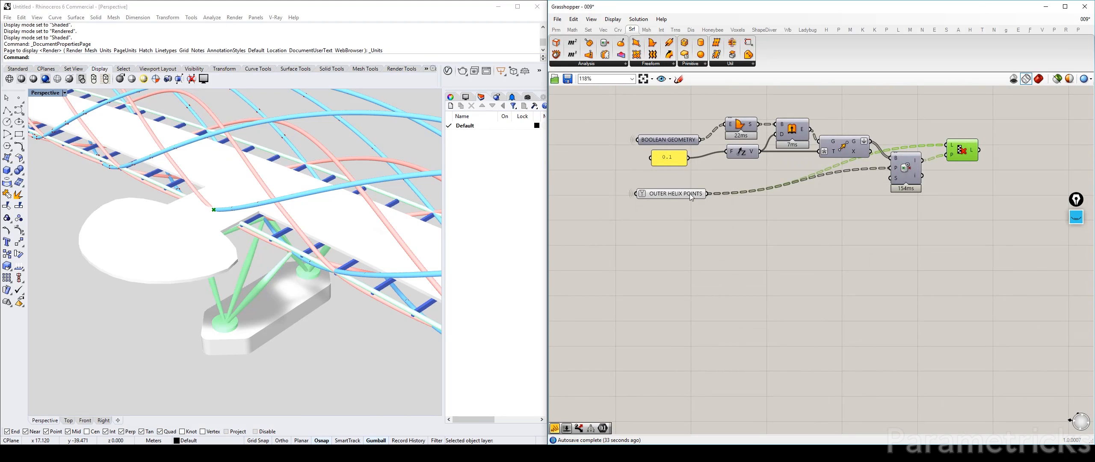
# Add an Interpolate curve component to the canvas below the OUTER HELIX POINTS wires
pyautogui.doubleClick(764, 221)
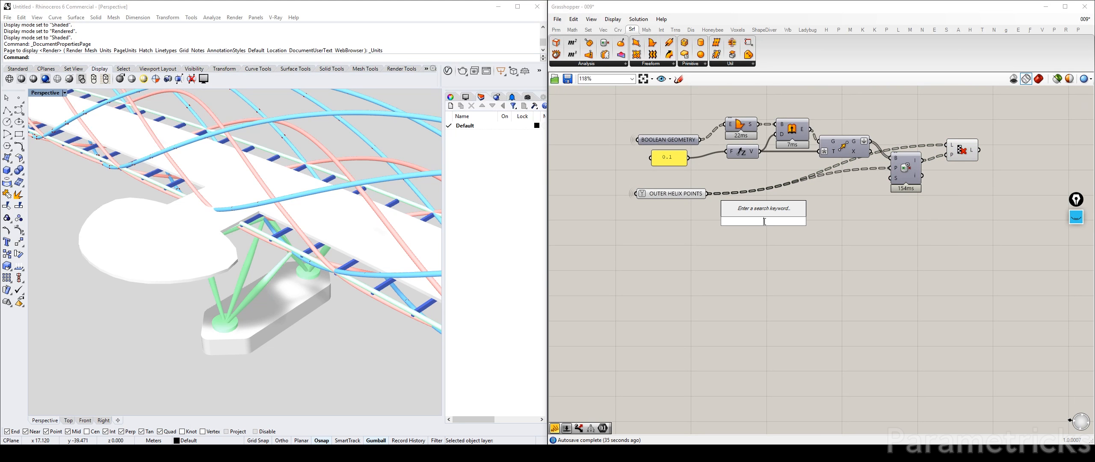
pyautogui.write('intyer')
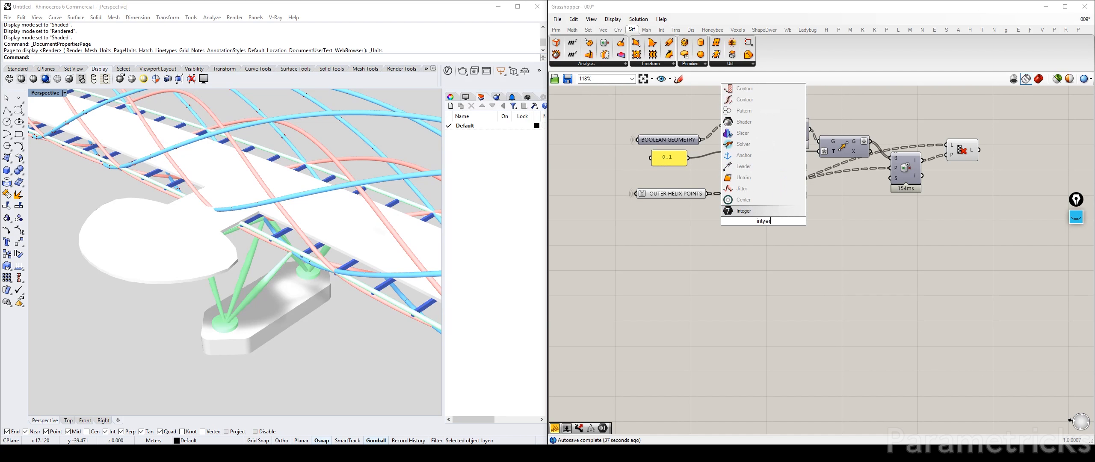
pyautogui.press('BackSpace')
pyautogui.press('BackSpace')
pyautogui.press('BackSpace')
pyautogui.write('er')
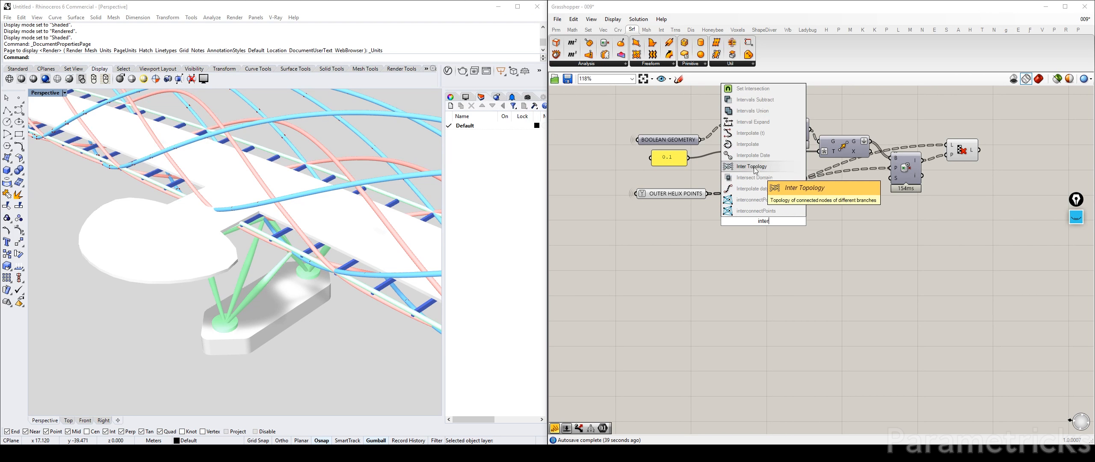
pyautogui.click(744, 155)
# Feed the new Interpolate component's vertices input from OUTER HELIX POINTS, using the inner helix's Interpolate as reference, and highlight its curves on the bridge
pyautogui.scroll(-10, 762, 209)
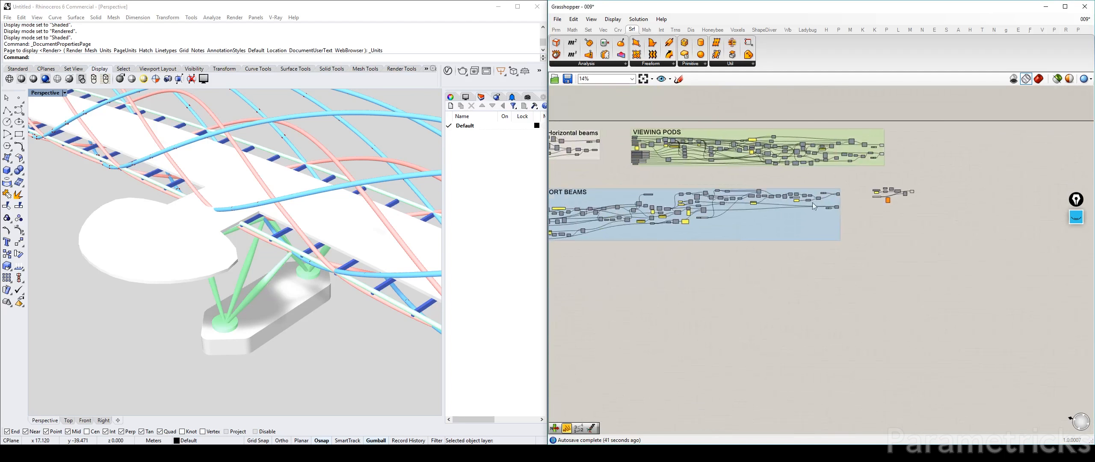
pyautogui.scroll(10, 727, 192)
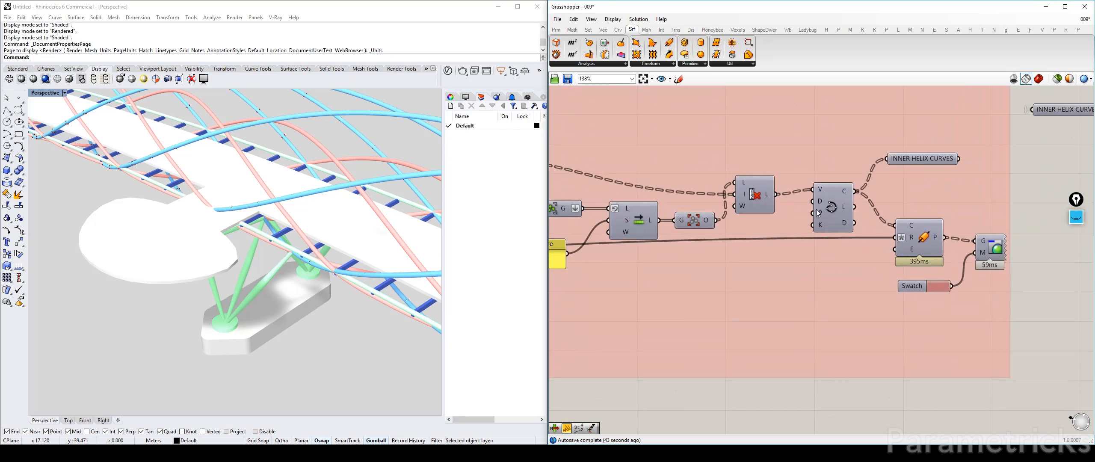
pyautogui.click(845, 205)
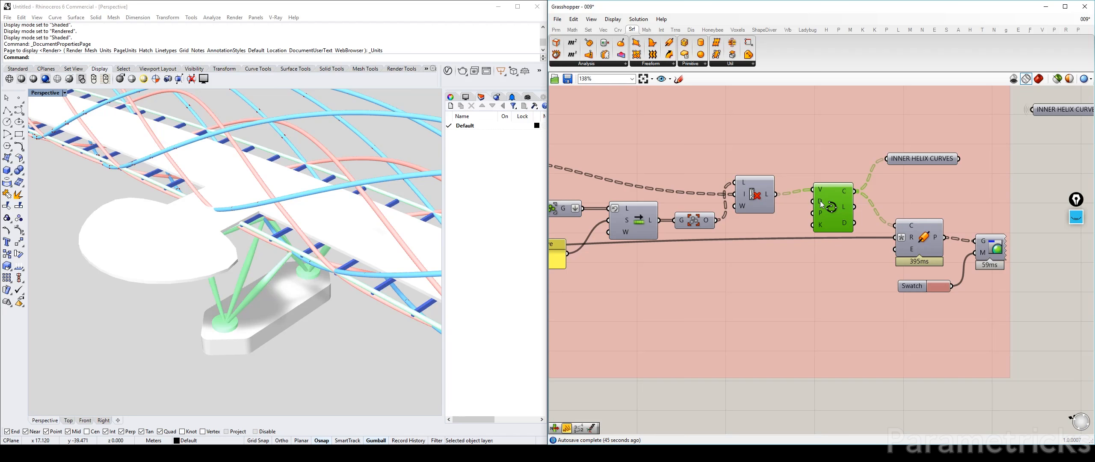
pyautogui.scroll(-8, 821, 205)
pyautogui.scroll(3, 667, 163)
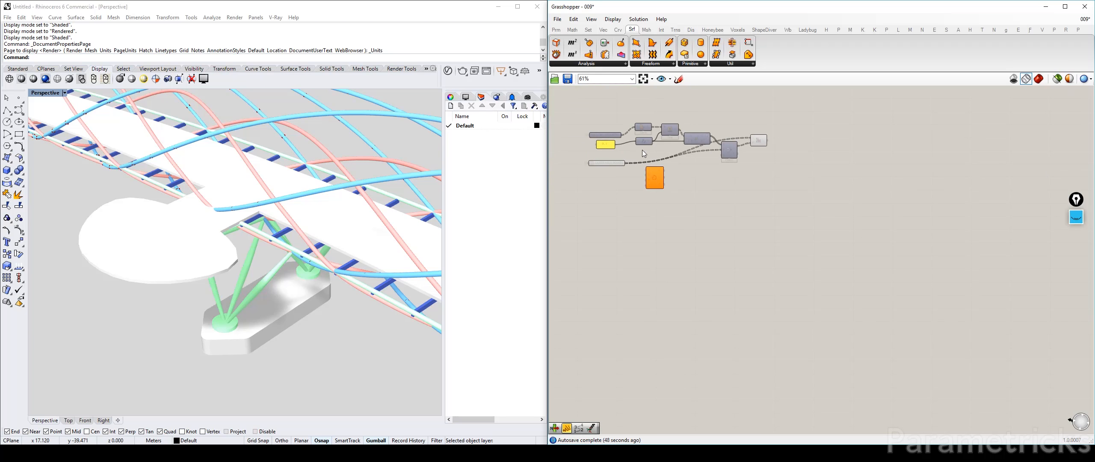
pyautogui.moveTo(626, 163); pyautogui.dragTo(647, 171)
pyautogui.scroll(4, 644, 170)
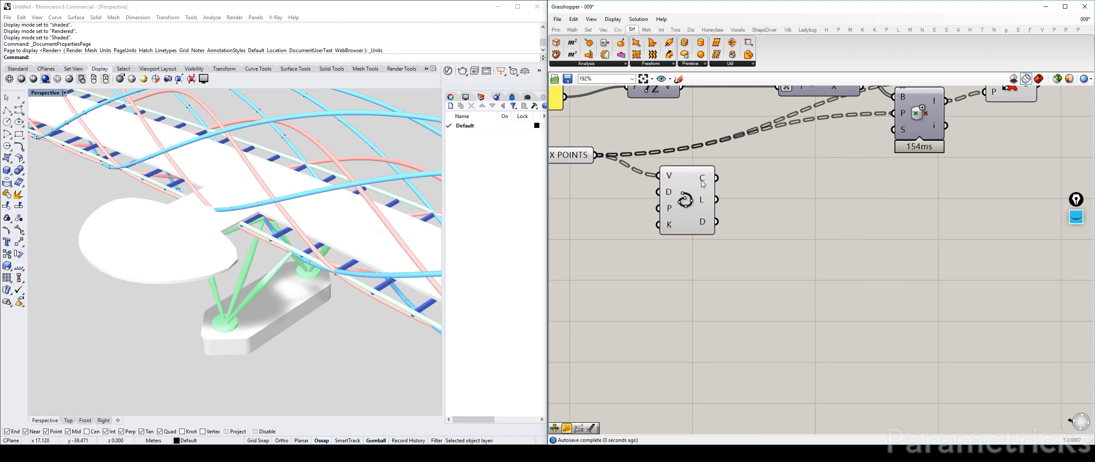
pyautogui.moveTo(704, 184); pyautogui.dragTo(752, 219, button='right')
pyautogui.click(752, 219)
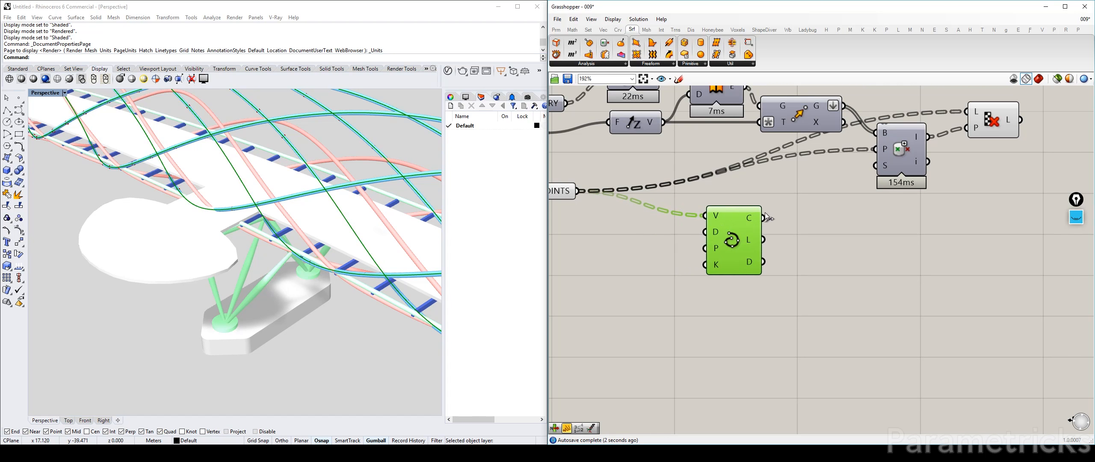
pyautogui.moveTo(828, 219); pyautogui.dragTo(753, 217, button='right')
pyautogui.doubleClick(755, 213)
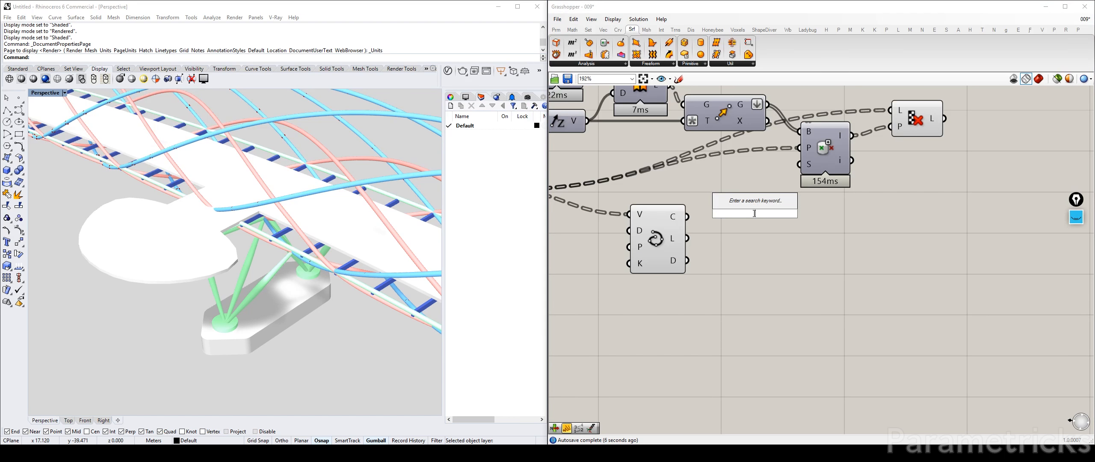
pyautogui.write('tre')
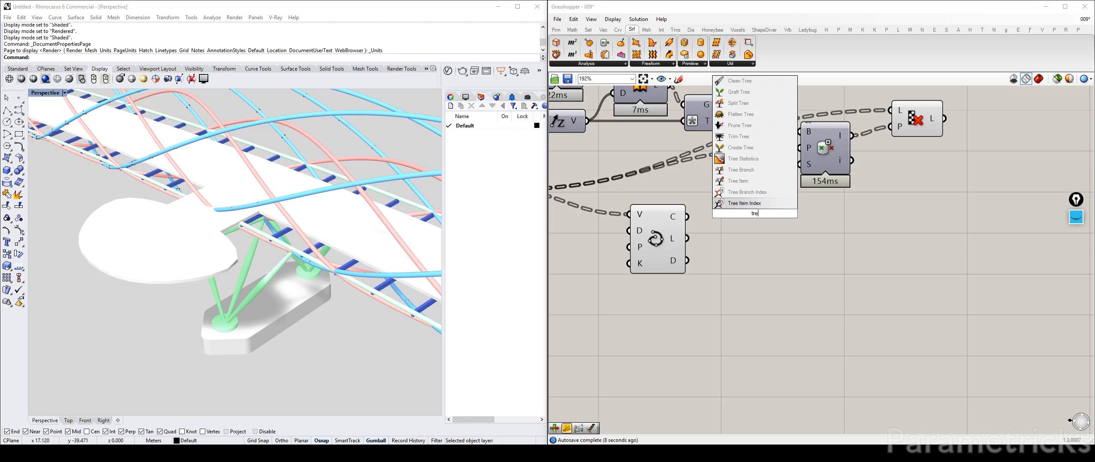
pyautogui.click(706, 226)
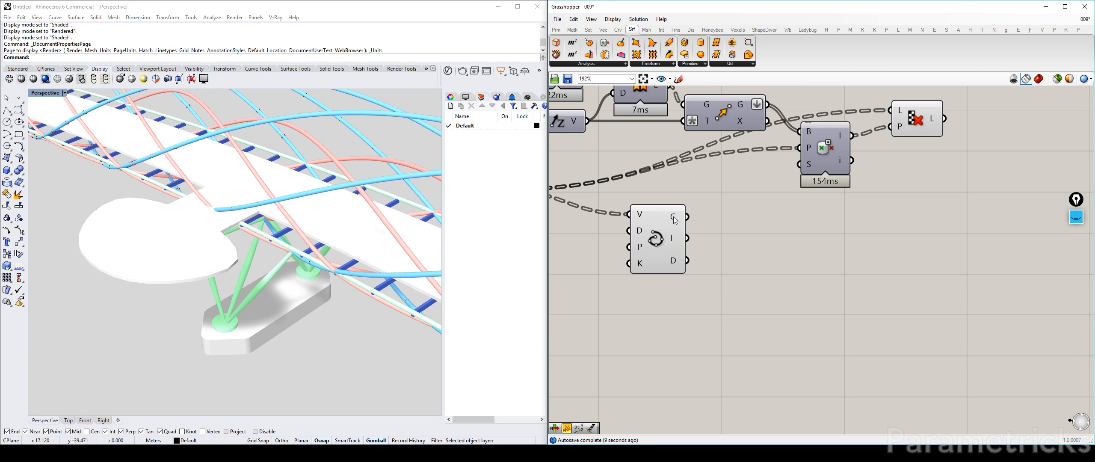
# Add a List Item component, feed its list input from Interpolate's curve output, and flatten that input
pyautogui.doubleClick(839, 246)
pyautogui.write('item')
pyautogui.click(829, 224)
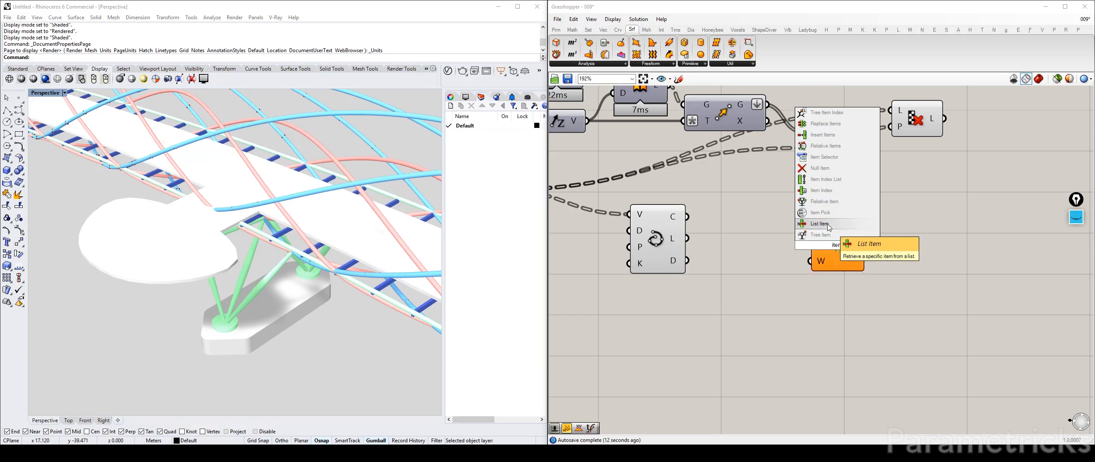
pyautogui.moveTo(688, 217); pyautogui.dragTo(810, 228)
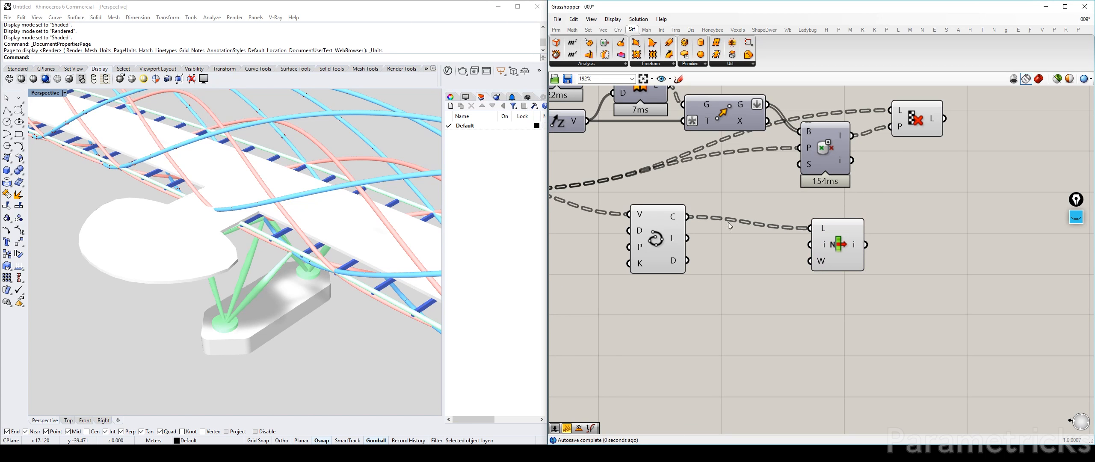
pyautogui.rightClick(823, 229)
pyautogui.click(855, 294)
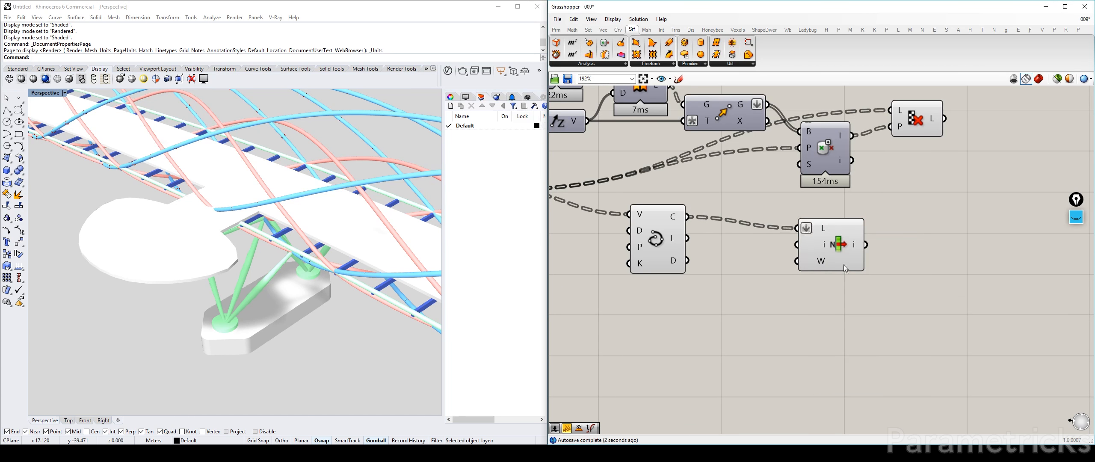
# Move List Item farther from Interpolate and add a number slider of 5 in the gap
pyautogui.moveTo(832, 243); pyautogui.dragTo(939, 237)
pyautogui.doubleClick(829, 243)
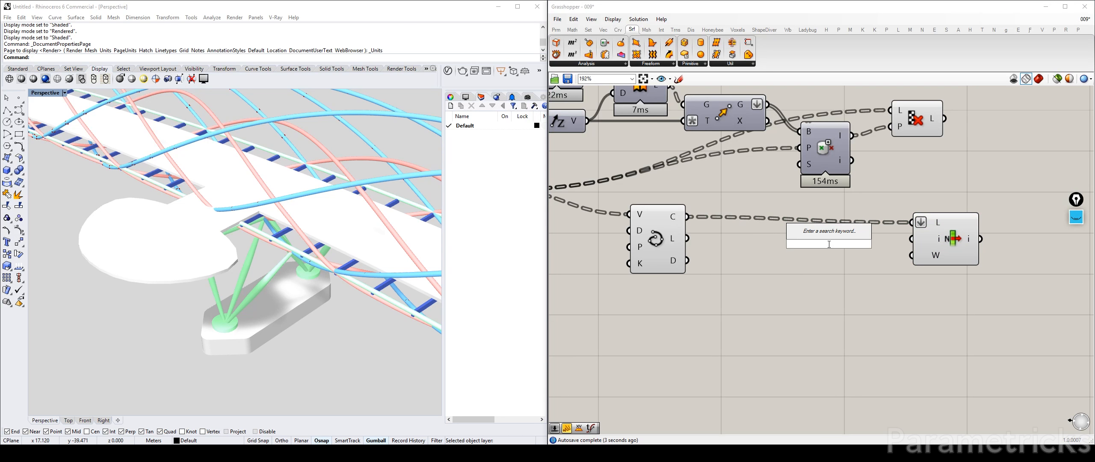
pyautogui.write('5')
pyautogui.press('Return')
pyautogui.moveTo(871, 231); pyautogui.dragTo(733, 253, button='right')
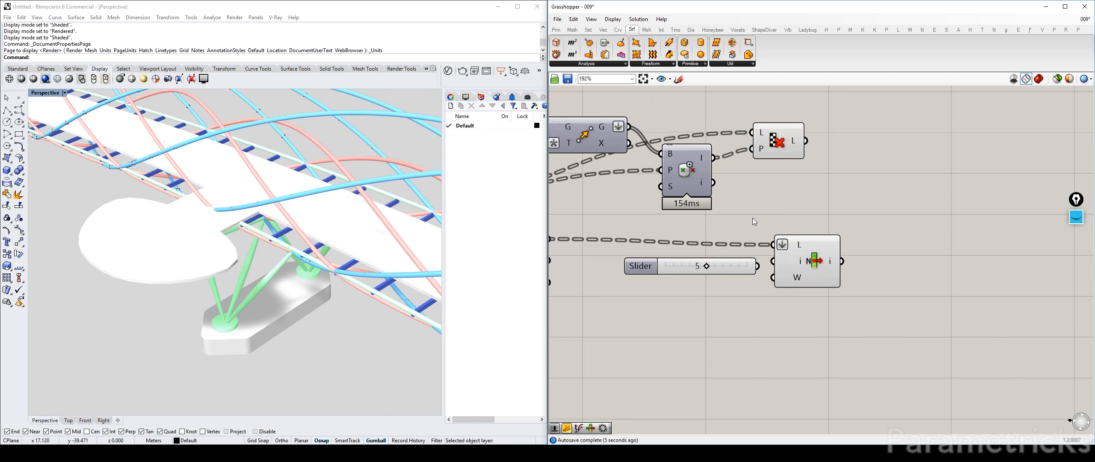
# Add a Param Viewer beside Cull Pattern and feed it from the culled list to inspect its branch structure
pyautogui.doubleClick(847, 172)
pyautogui.write('param')
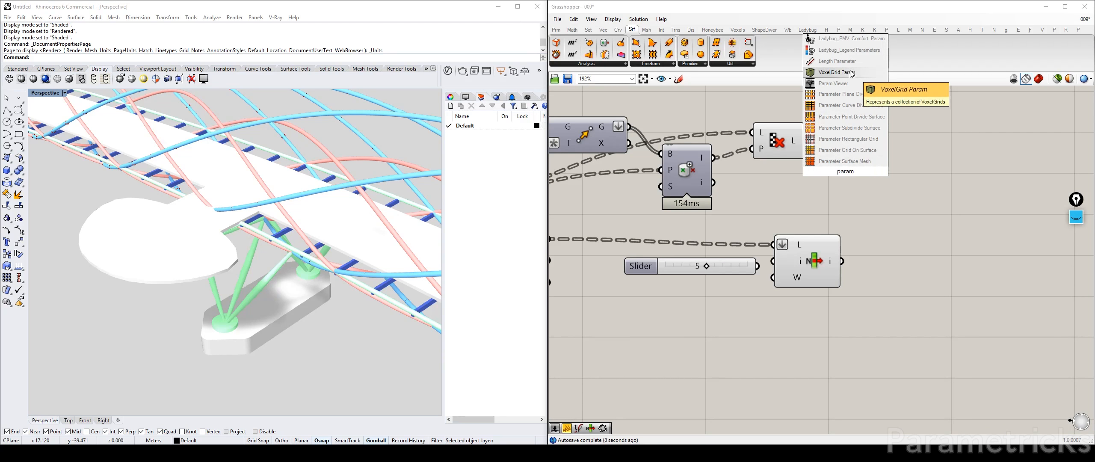
pyautogui.click(855, 73)
pyautogui.moveTo(835, 134); pyautogui.dragTo(931, 115)
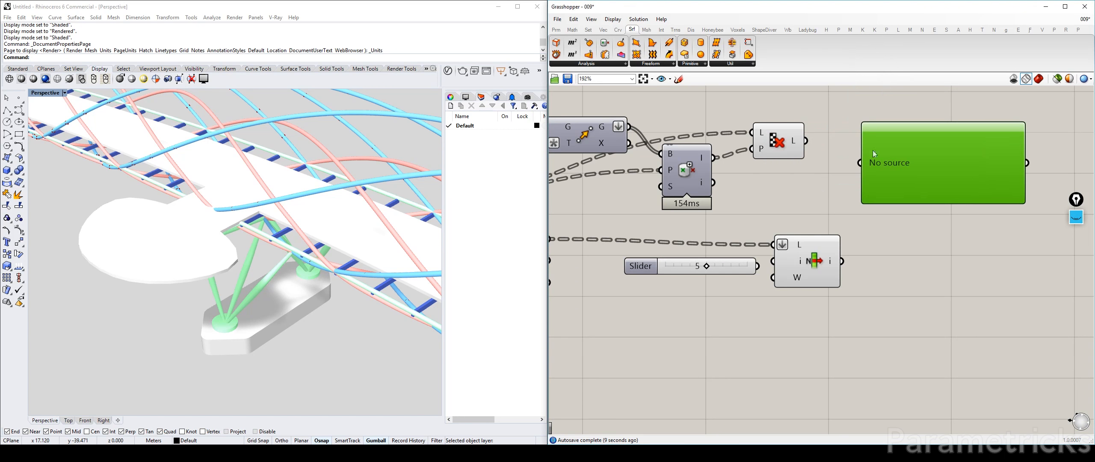
pyautogui.moveTo(806, 141); pyautogui.dragTo(862, 161)
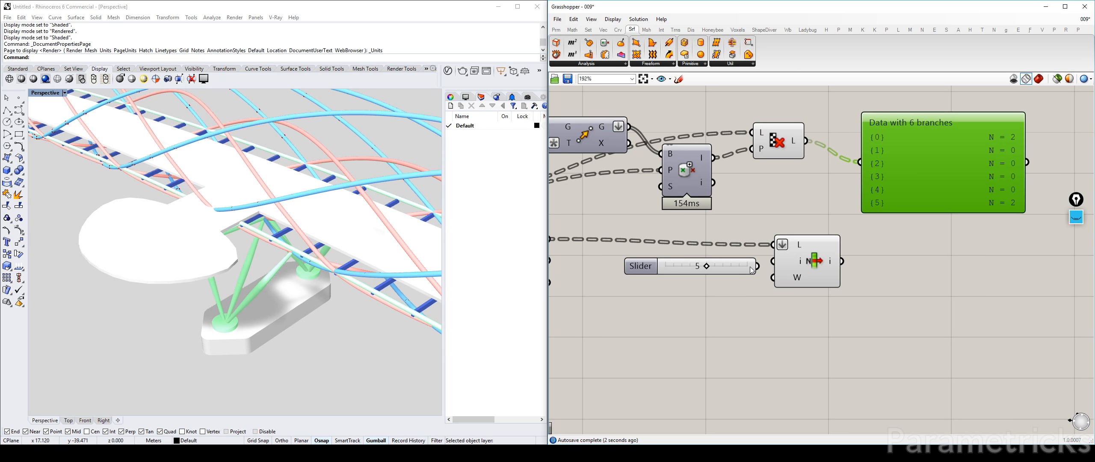
# Connect the slider to List Item's index input and highlight the curve at index 5 in the viewport
pyautogui.moveTo(751, 267); pyautogui.dragTo(774, 261)
pyautogui.click(817, 257)
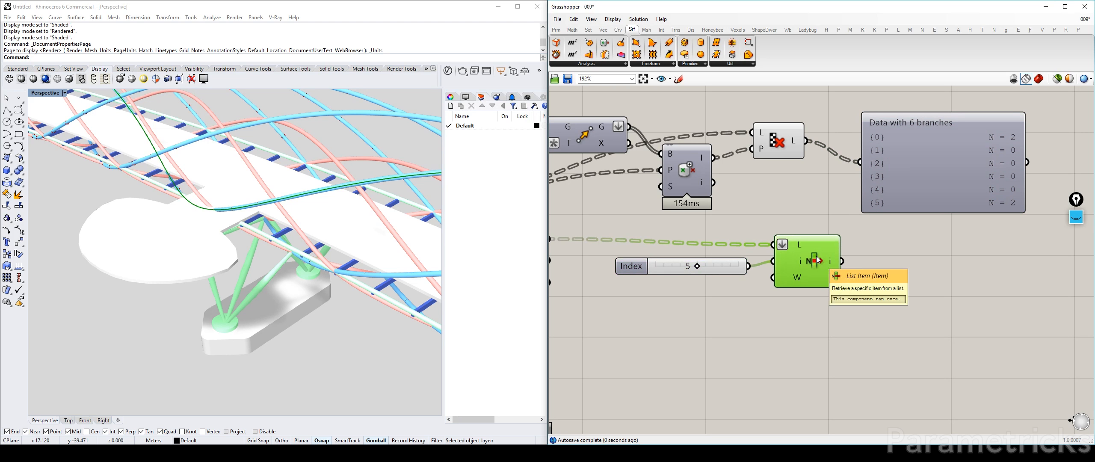
pyautogui.click(227, 210)
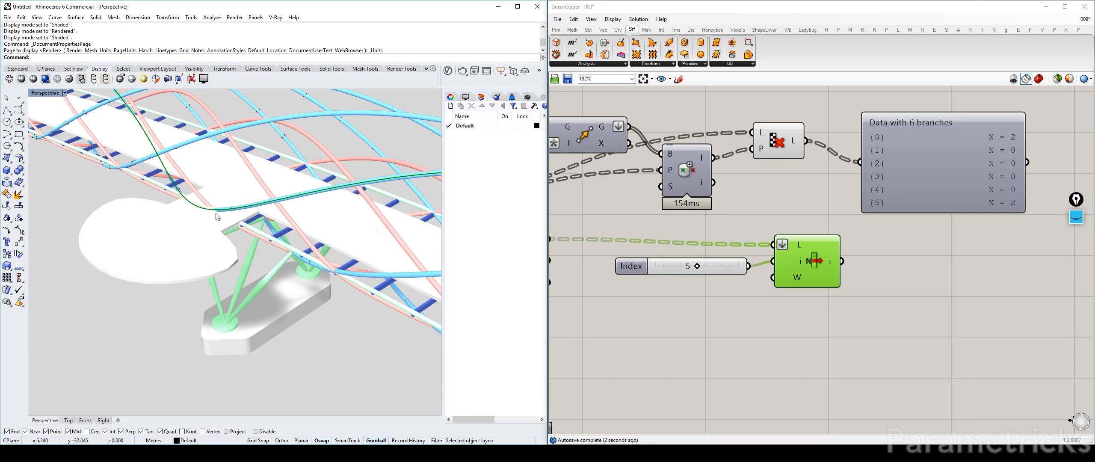
# Set the index slider to 0 and examine where that helix curve runs along the bridge relative to the viewing pods
pyautogui.moveTo(698, 267); pyautogui.dragTo(654, 267)
pyautogui.scroll(-10, 271, 246)
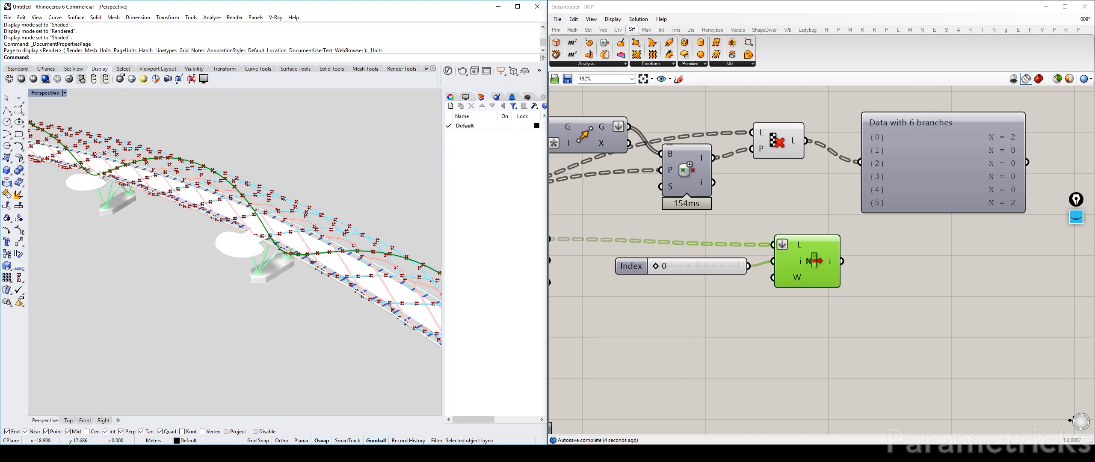
pyautogui.scroll(-7, 235, 253)
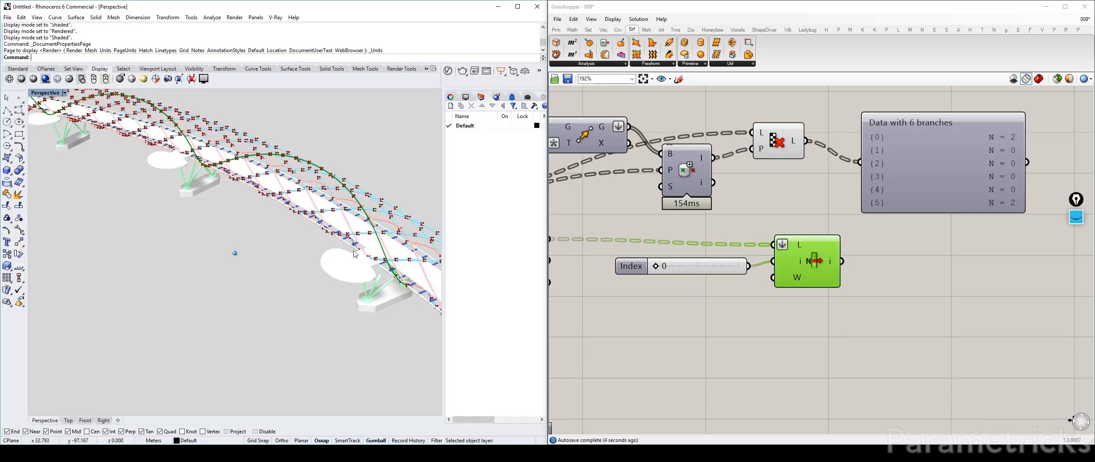
pyautogui.scroll(3, 94, 176)
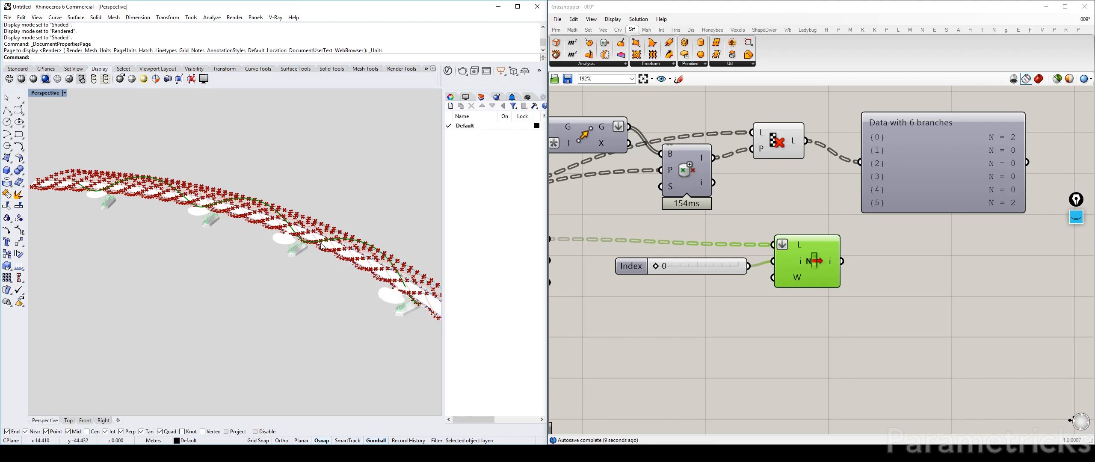
pyautogui.scroll(5, 213, 213)
pyautogui.scroll(4, 276, 228)
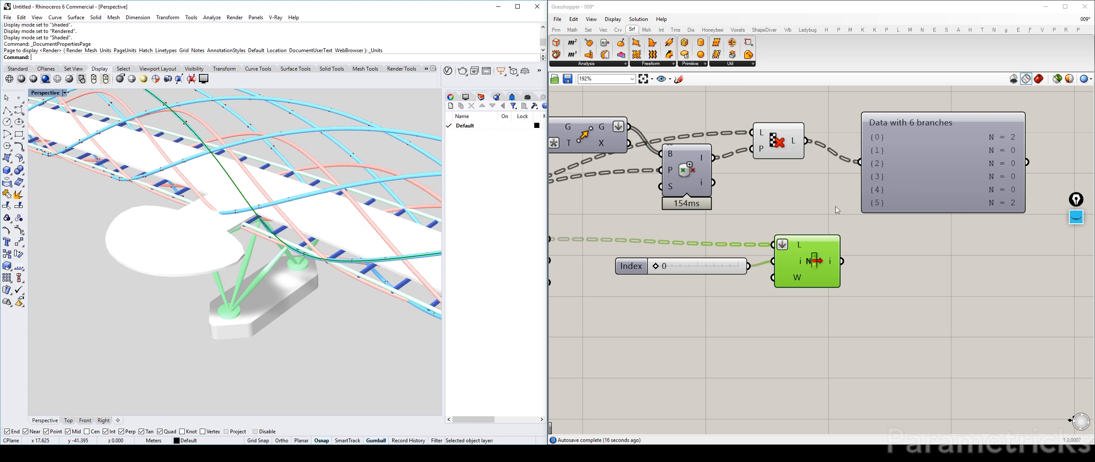
# Delete the List Item component, its index slider and the Param Viewer
pyautogui.moveTo(884, 306); pyautogui.dragTo(644, 252)
pyautogui.press('Delete')
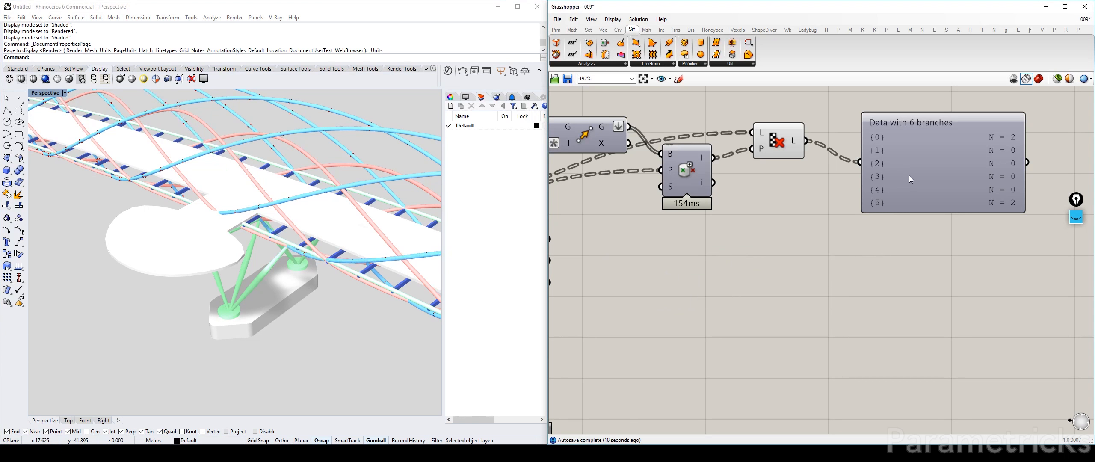
pyautogui.moveTo(916, 163); pyautogui.dragTo(912, 140)
pyautogui.press('Delete')
# Shift Cull Pattern slightly and place the Interpolate component directly beneath Point In Breps
pyautogui.moveTo(812, 181); pyautogui.dragTo(854, 235, button='right')
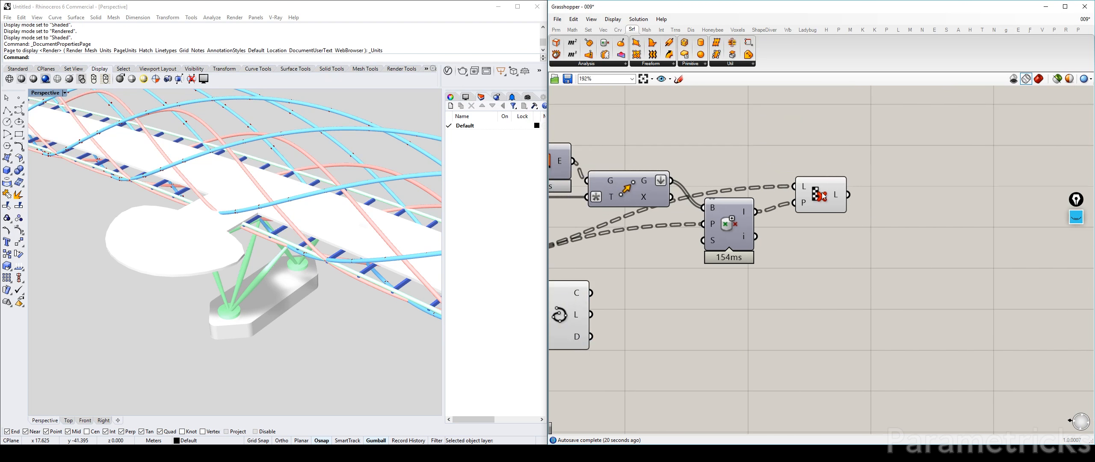
pyautogui.moveTo(820, 201); pyautogui.dragTo(812, 191)
pyautogui.moveTo(815, 192); pyautogui.dragTo(909, 144, button='right')
pyautogui.moveTo(656, 268); pyautogui.dragTo(819, 262)
pyautogui.moveTo(893, 232); pyautogui.dragTo(809, 244, button='right')
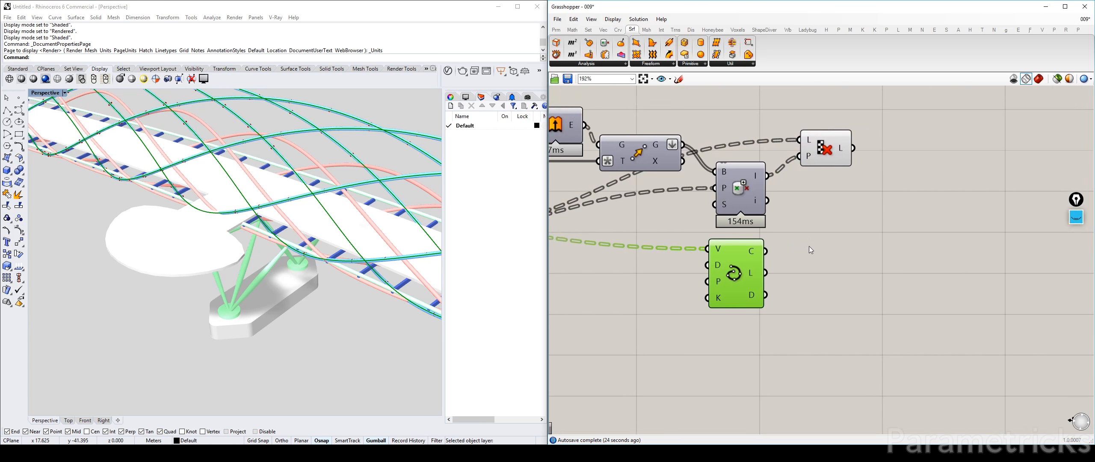
pyautogui.click(811, 250)
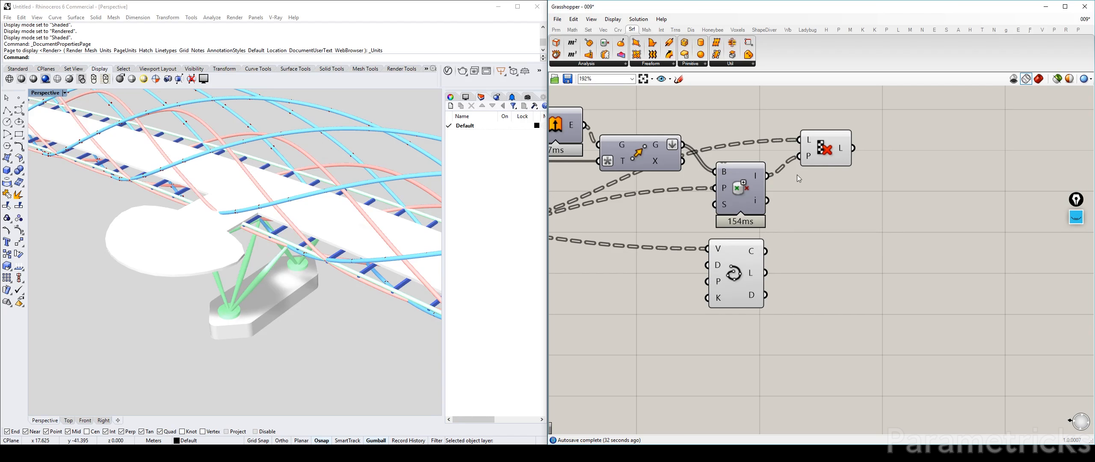
# Nudge the Interpolate and Cull Pattern components in turn, highlighting the helix curves and the culled points on the bridge
pyautogui.moveTo(798, 178); pyautogui.dragTo(698, 190, button='right')
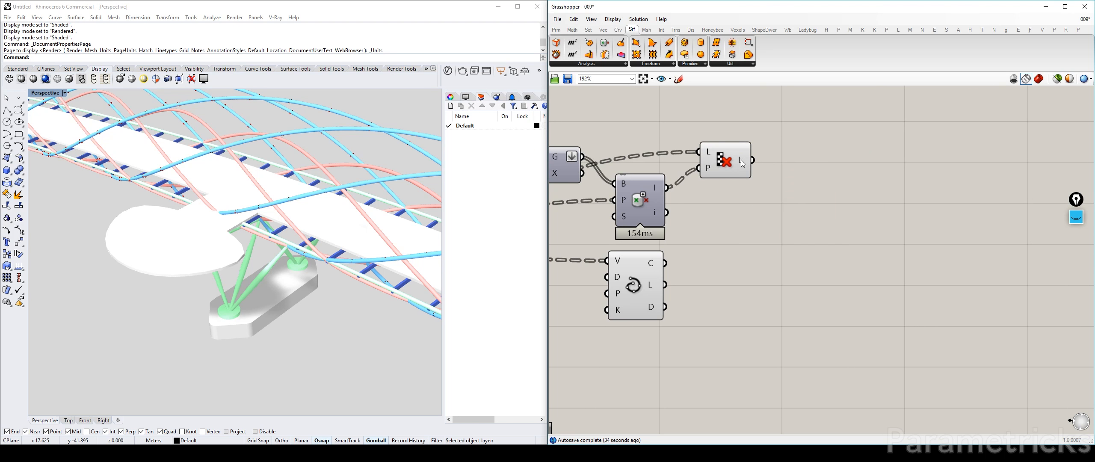
pyautogui.doubleClick(797, 174)
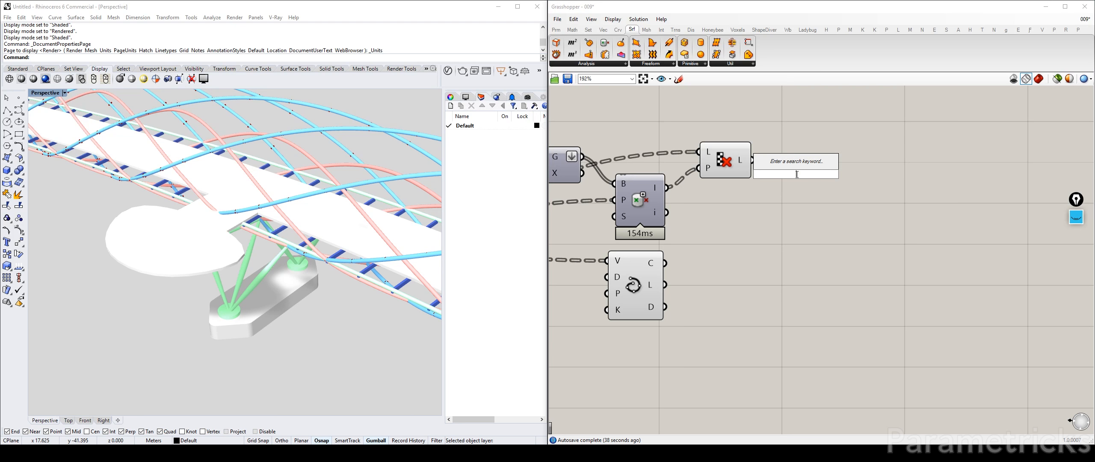
pyautogui.moveTo(626, 278); pyautogui.dragTo(631, 277)
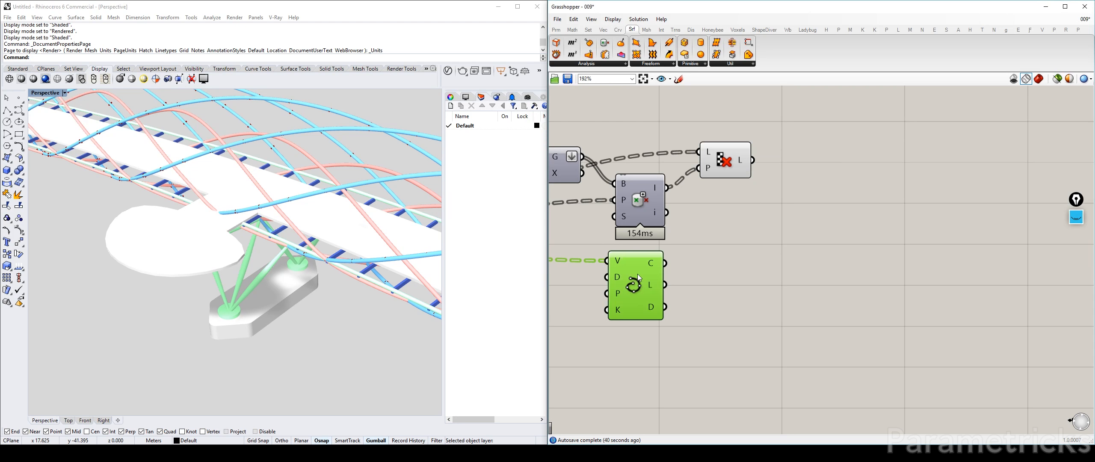
pyautogui.moveTo(742, 162)
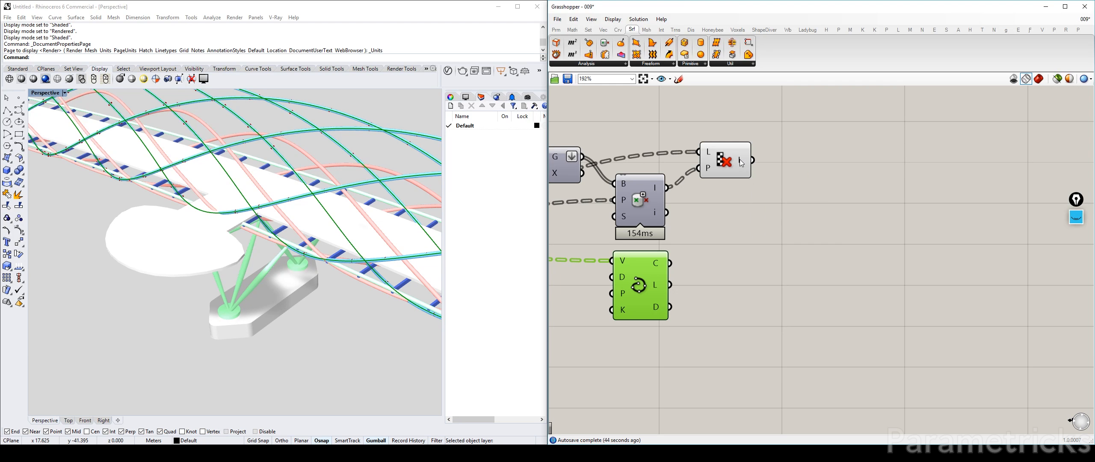
pyautogui.moveTo(733, 163); pyautogui.dragTo(724, 151)
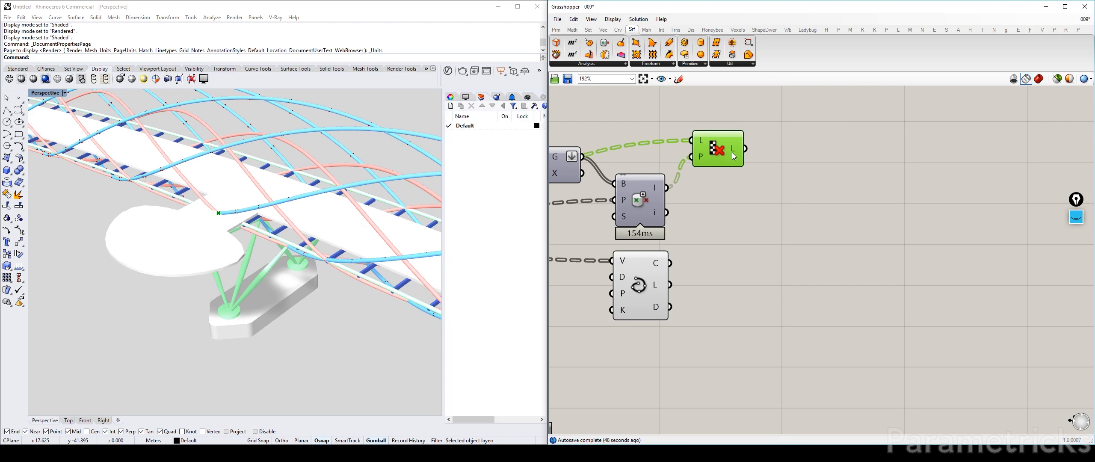
# Add an empty Panel and place it to the right of the Point In Breps and Cull Pattern components
pyautogui.moveTo(734, 156)
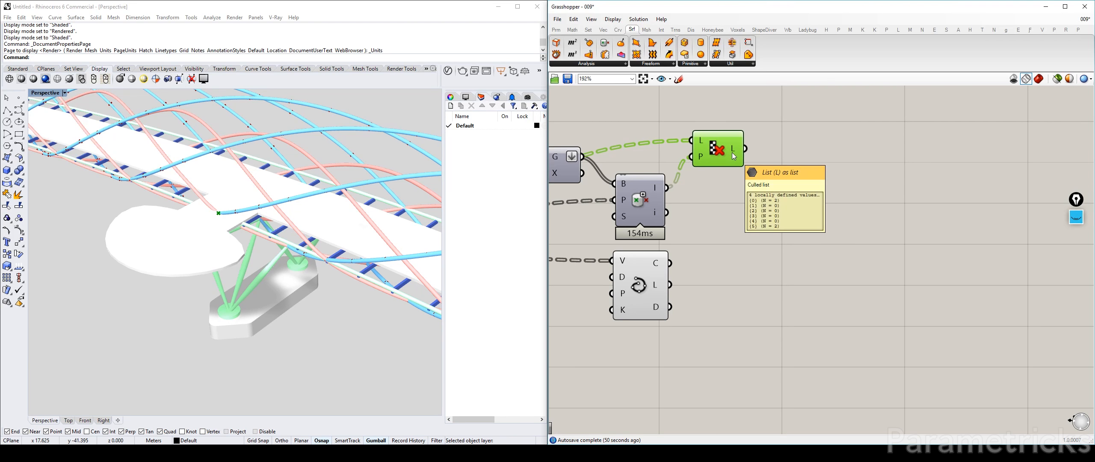
pyautogui.doubleClick(752, 209)
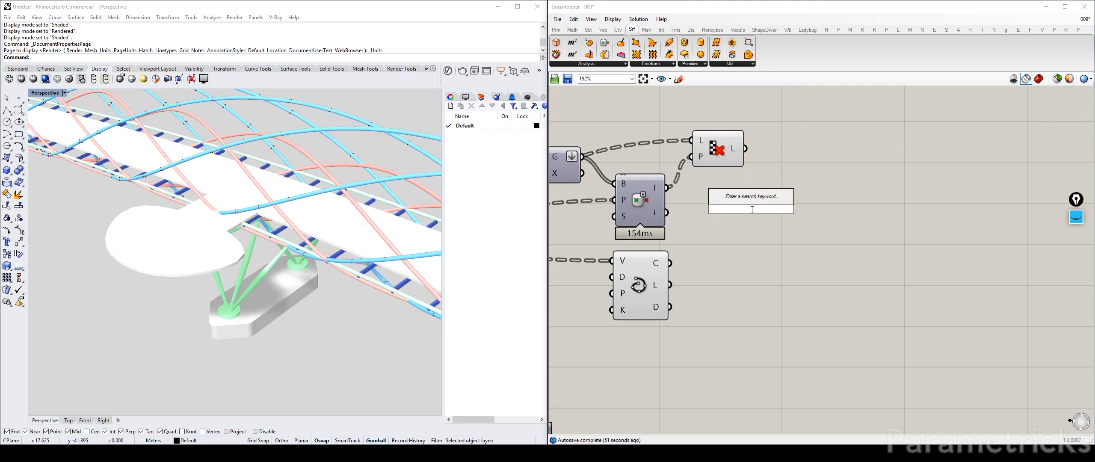
pyautogui.write('//')
pyautogui.press('Return')
pyautogui.moveTo(765, 192); pyautogui.dragTo(684, 180, button='right')
pyautogui.moveTo(665, 179); pyautogui.dragTo(753, 174)
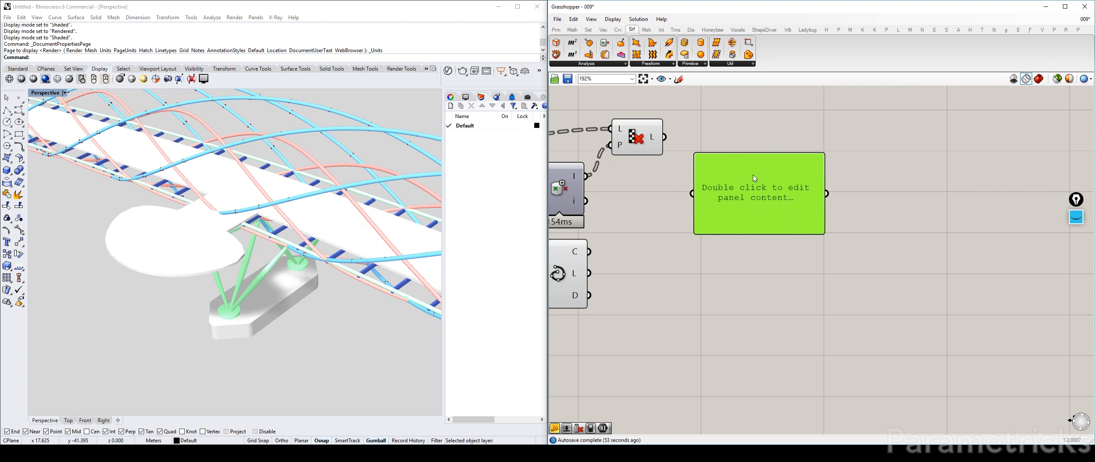
pyautogui.scroll(-3, 753, 174)
pyautogui.scroll(1, 719, 195)
pyautogui.click(720, 195)
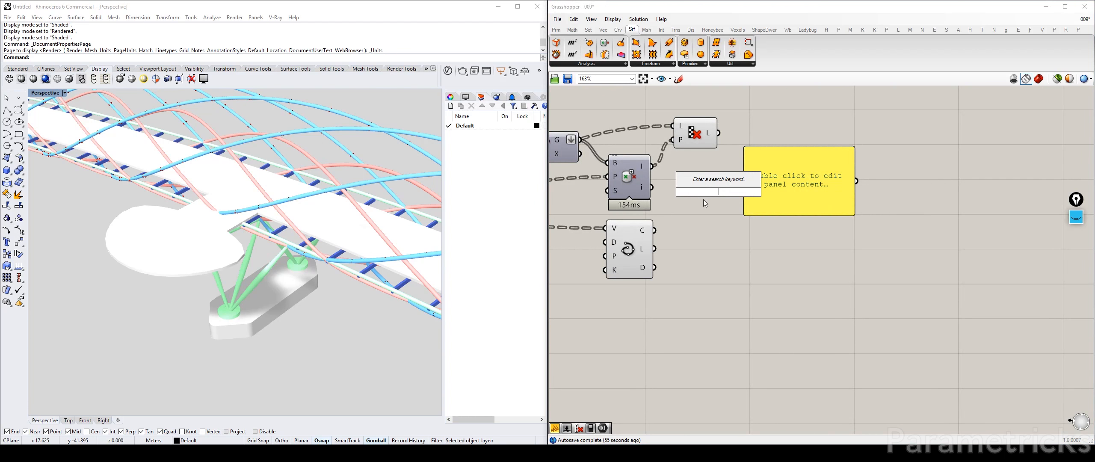
pyautogui.click(642, 254)
pyautogui.moveTo(795, 176); pyautogui.dragTo(841, 175)
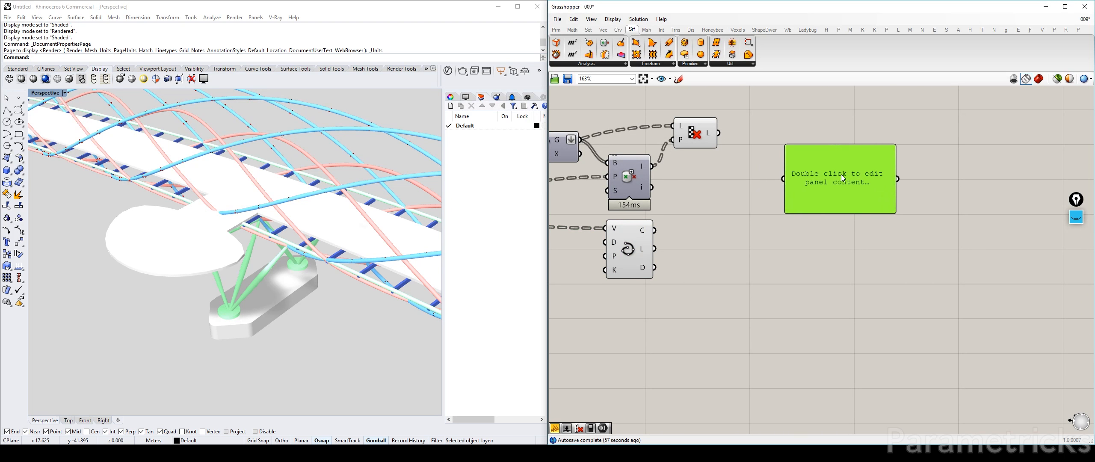
# Move Cull Pattern up, route the Point In Breps Inside output through a new Number parameter into the Panel, and make the Panel taller
pyautogui.moveTo(710, 135)
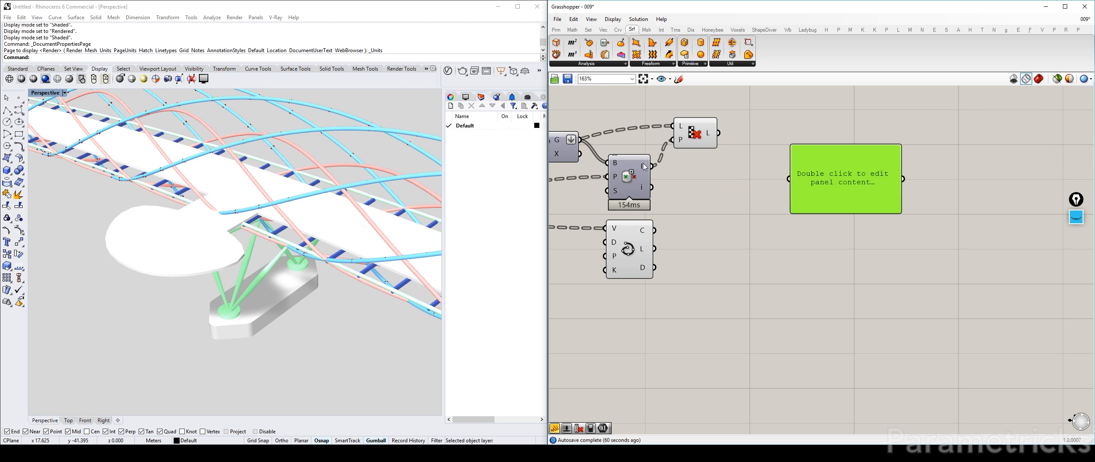
pyautogui.moveTo(644, 167)
pyautogui.moveTo(694, 137); pyautogui.dragTo(742, 98)
pyautogui.doubleClick(706, 169)
pyautogui.write('n')
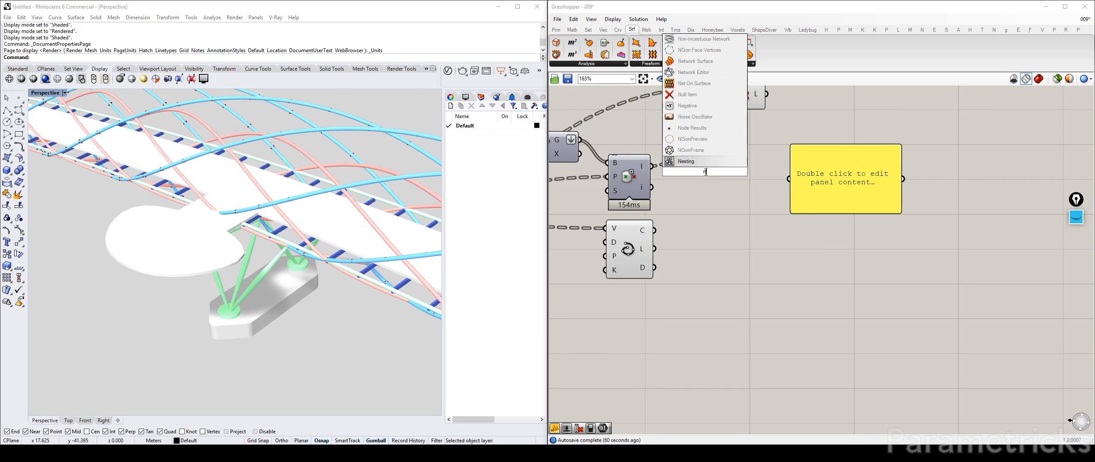
pyautogui.write('umber')
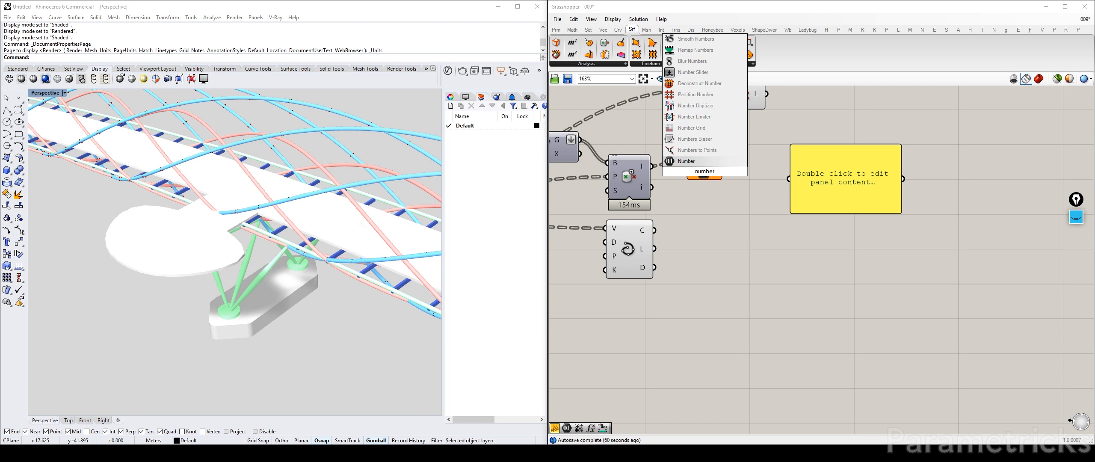
pyautogui.press('Return')
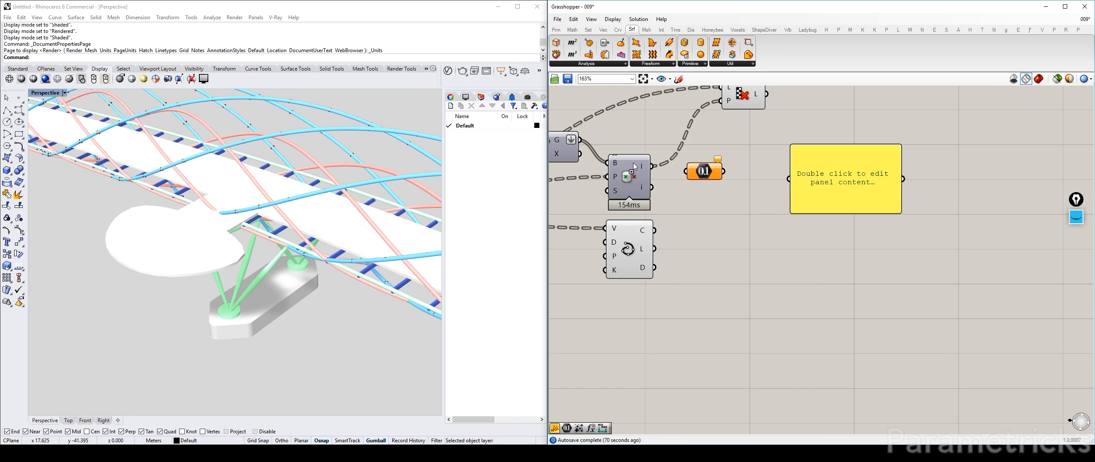
pyautogui.moveTo(652, 166); pyautogui.dragTo(789, 179)
pyautogui.moveTo(840, 213); pyautogui.dragTo(840, 252)
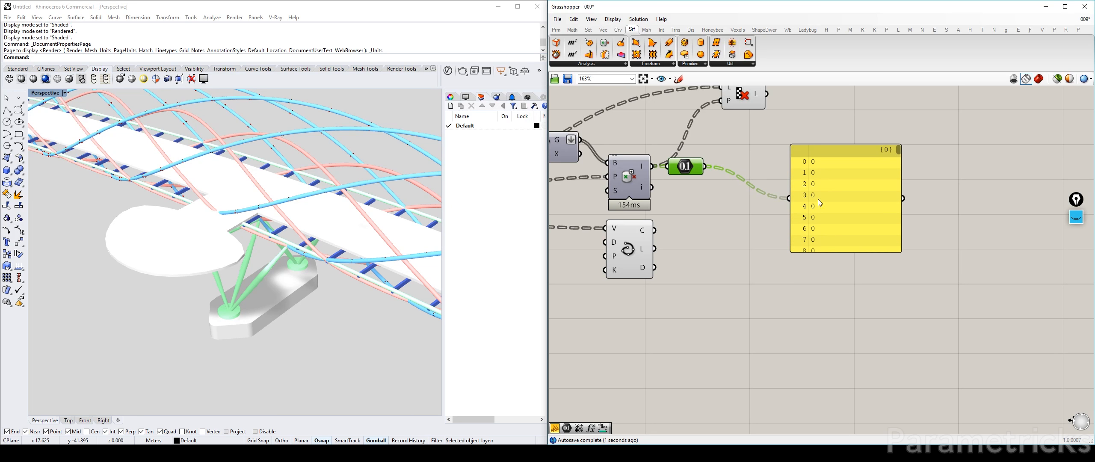
# Add a Mass Addition component and insert it between the Number parameter and the Panel
pyautogui.doubleClick(726, 224)
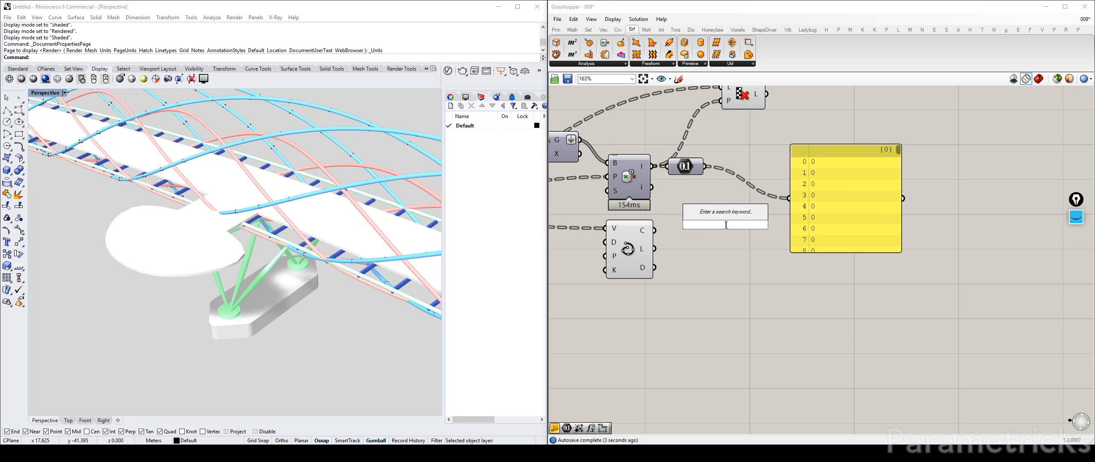
pyautogui.write('random')
pyautogui.click(696, 163)
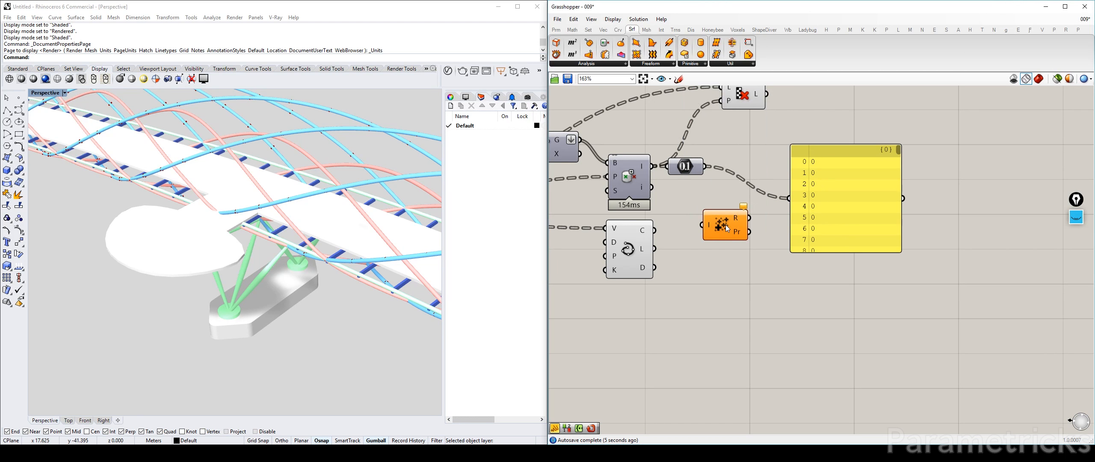
pyautogui.moveTo(838, 208); pyautogui.dragTo(789, 235, button='right')
pyautogui.moveTo(789, 235); pyautogui.dragTo(835, 207)
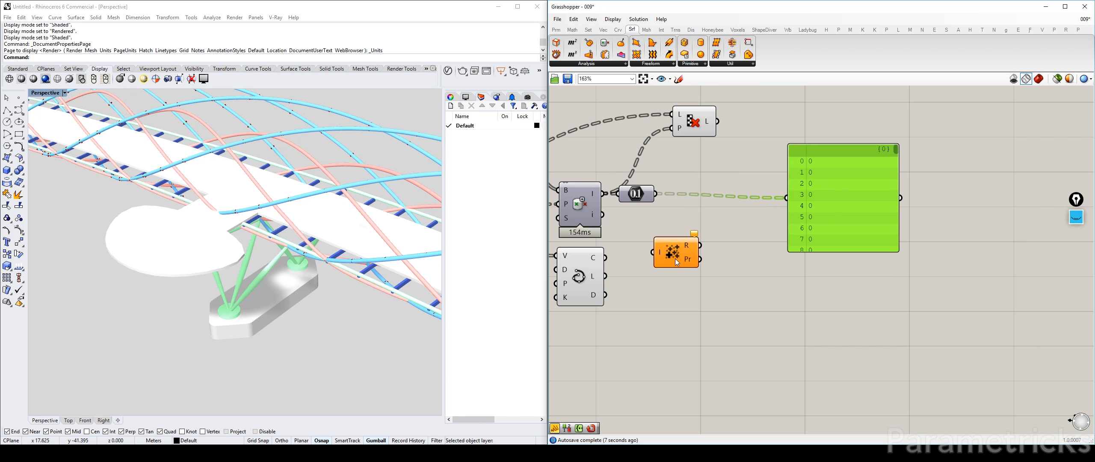
pyautogui.moveTo(676, 258); pyautogui.dragTo(698, 200)
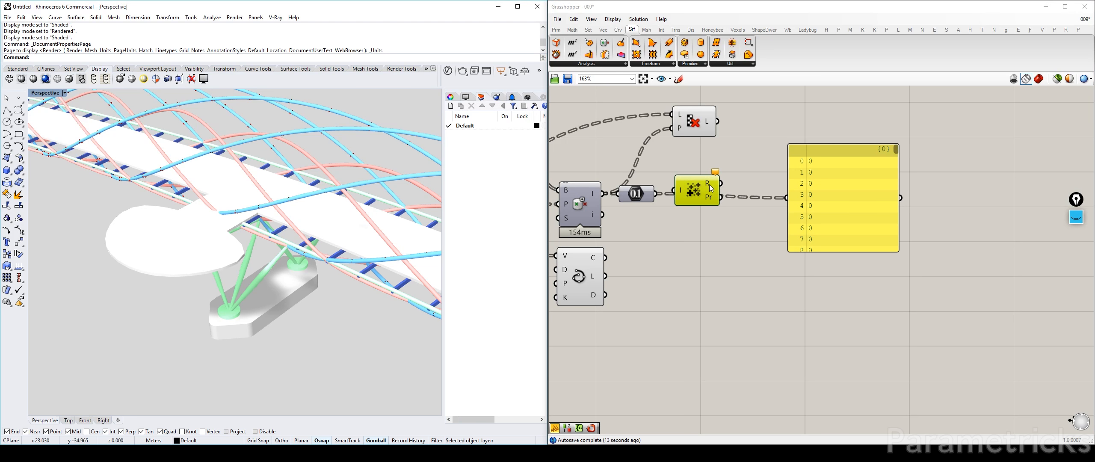
pyautogui.moveTo(709, 184)
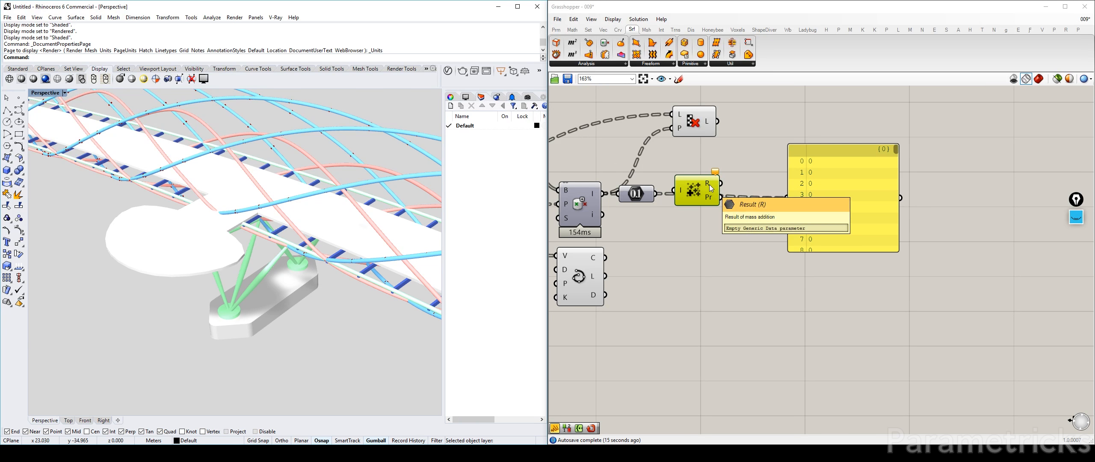
pyautogui.click(703, 190)
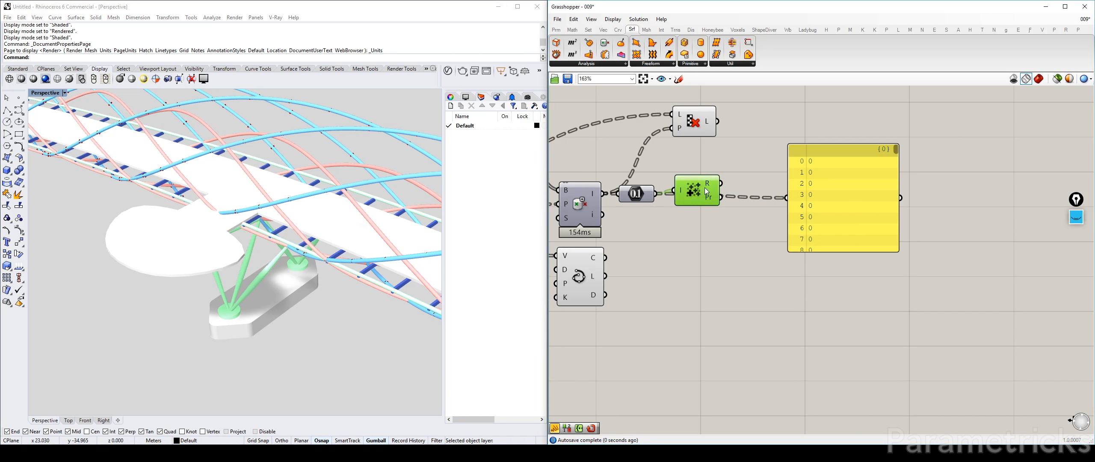
# Feed the Mass Addition Result into the enlarged Panel, read the total for each branch, and delete the Panel
pyautogui.moveTo(716, 184); pyautogui.dragTo(796, 198)
pyautogui.moveTo(835, 198); pyautogui.dragTo(822, 184)
pyautogui.moveTo(840, 238); pyautogui.dragTo(843, 293)
pyautogui.moveTo(885, 210); pyautogui.dragTo(915, 210)
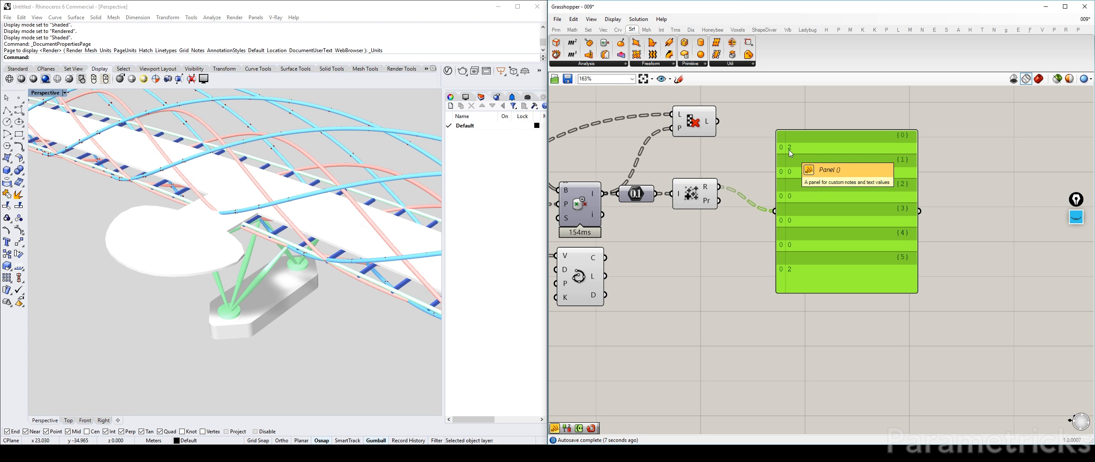
pyautogui.press('Delete')
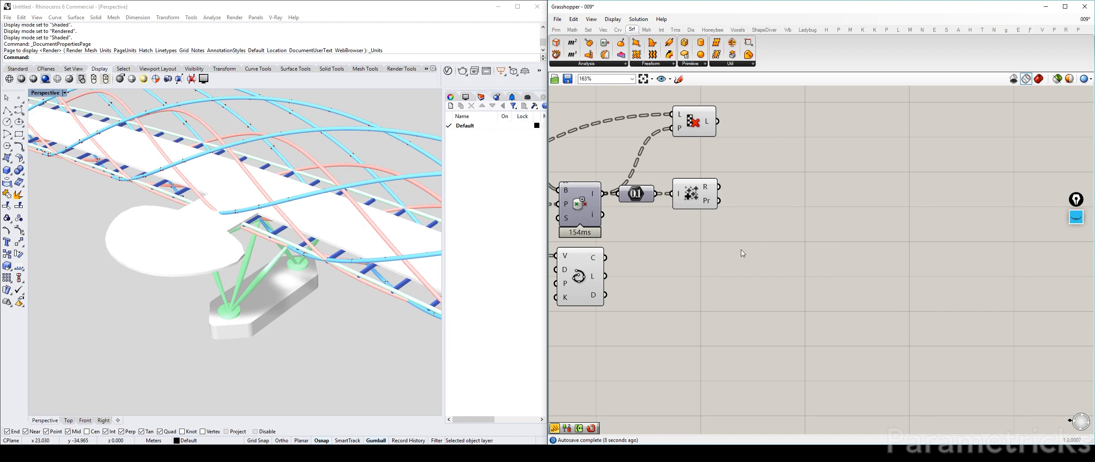
# Add a Dispatch component and place it to the lower right of Mass Addition
pyautogui.doubleClick(714, 246)
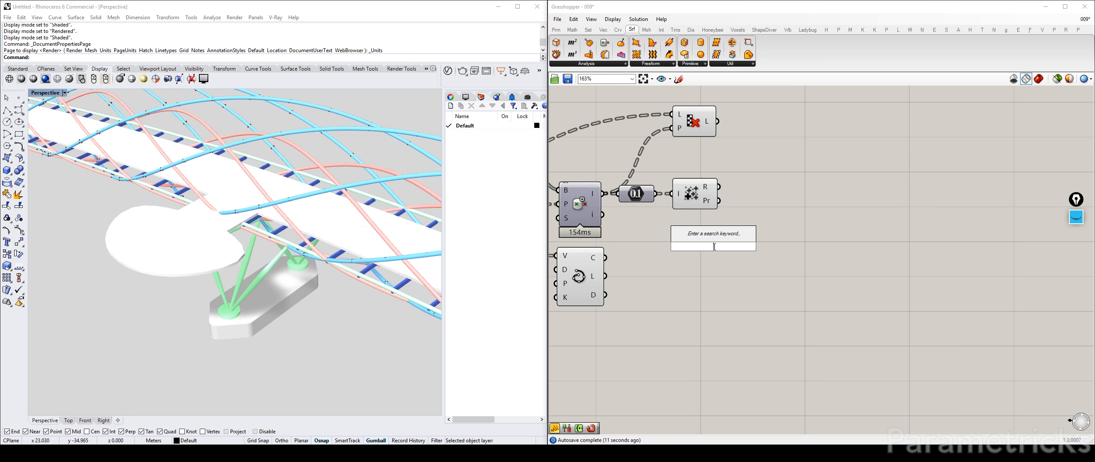
pyautogui.write('dispatch')
pyautogui.press('Return')
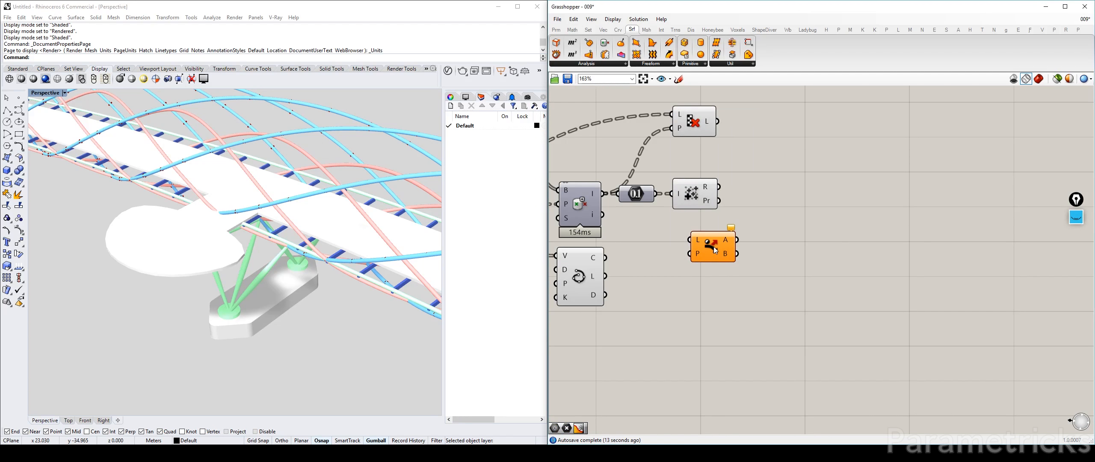
pyautogui.moveTo(714, 247); pyautogui.dragTo(789, 247)
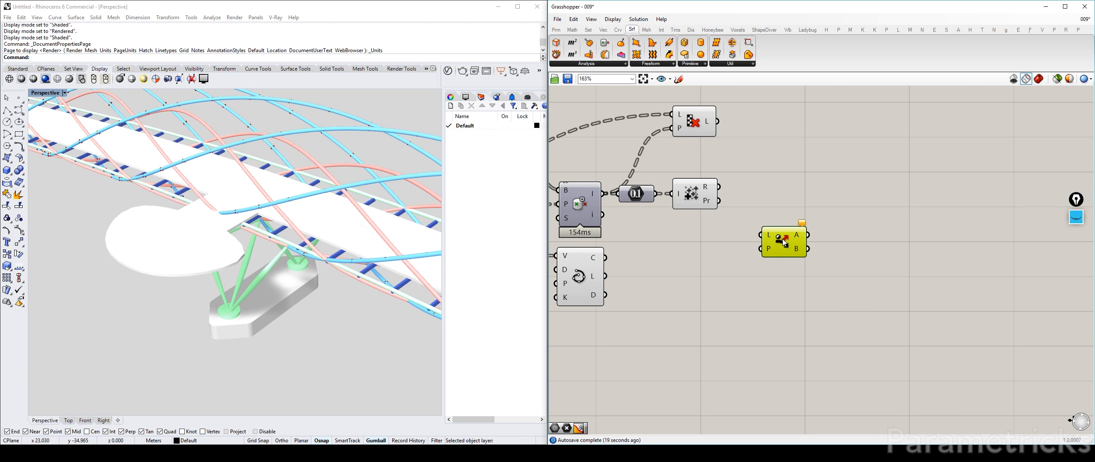
pyautogui.moveTo(772, 250); pyautogui.dragTo(789, 245)
# Connect the outer helix points to the Dispatch List input and delete the Interpolate component
pyautogui.scroll(-4, 752, 236)
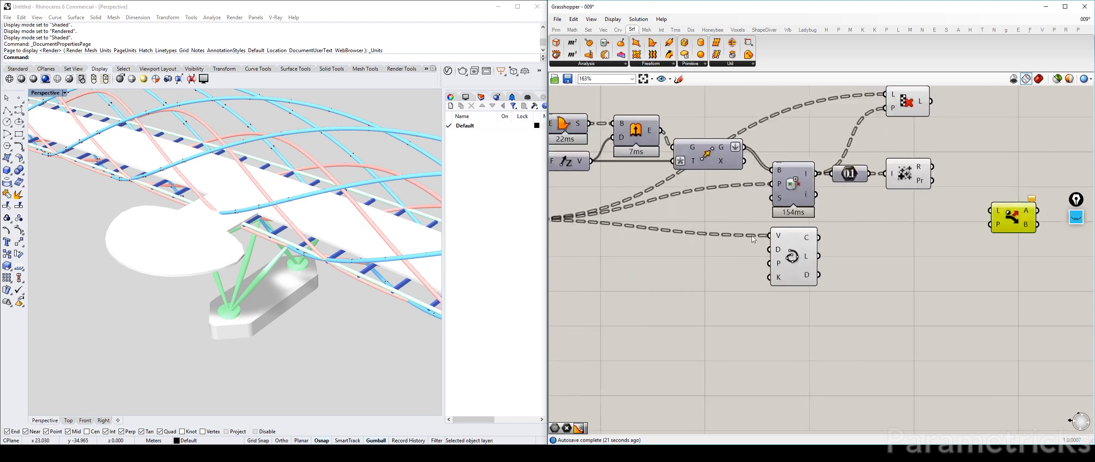
pyautogui.doubleClick(697, 255)
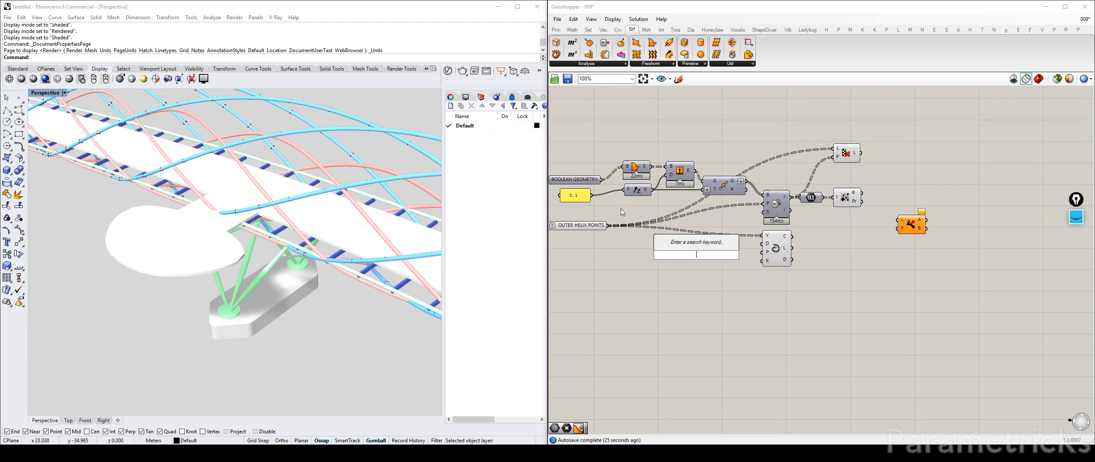
pyautogui.moveTo(607, 226); pyautogui.dragTo(772, 247)
pyautogui.scroll(3, 911, 226)
pyautogui.moveTo(630, 263); pyautogui.dragTo(900, 316)
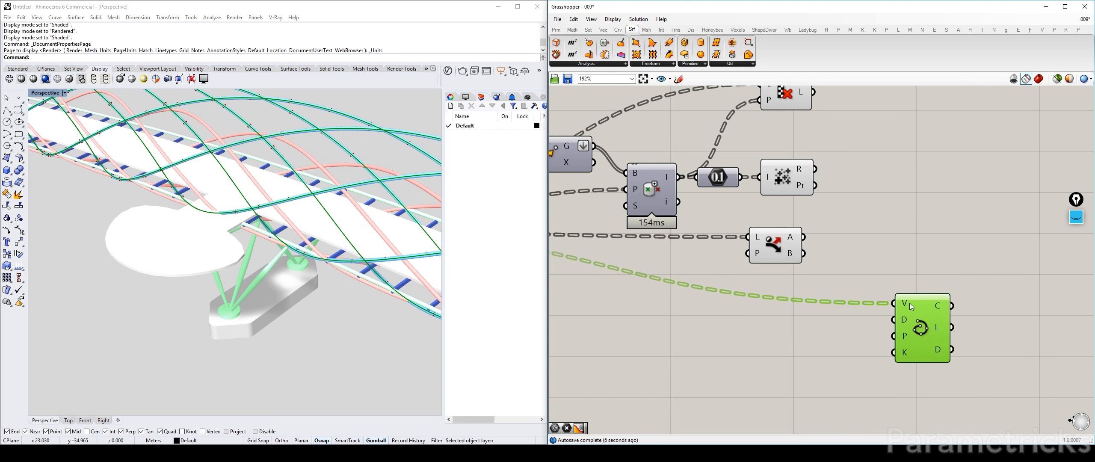
pyautogui.press('Delete')
# Move Dispatch to the right of Mass Addition, and shift Cull Pattern and Point In Breps left to free up space
pyautogui.moveTo(774, 245); pyautogui.dragTo(907, 213)
pyautogui.moveTo(848, 199); pyautogui.dragTo(774, 268, button='right')
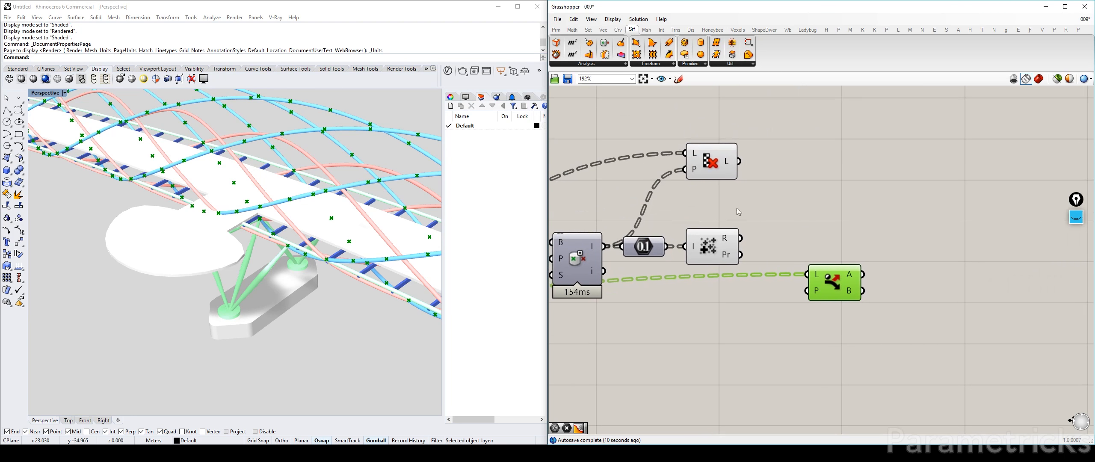
pyautogui.moveTo(700, 168); pyautogui.dragTo(655, 151)
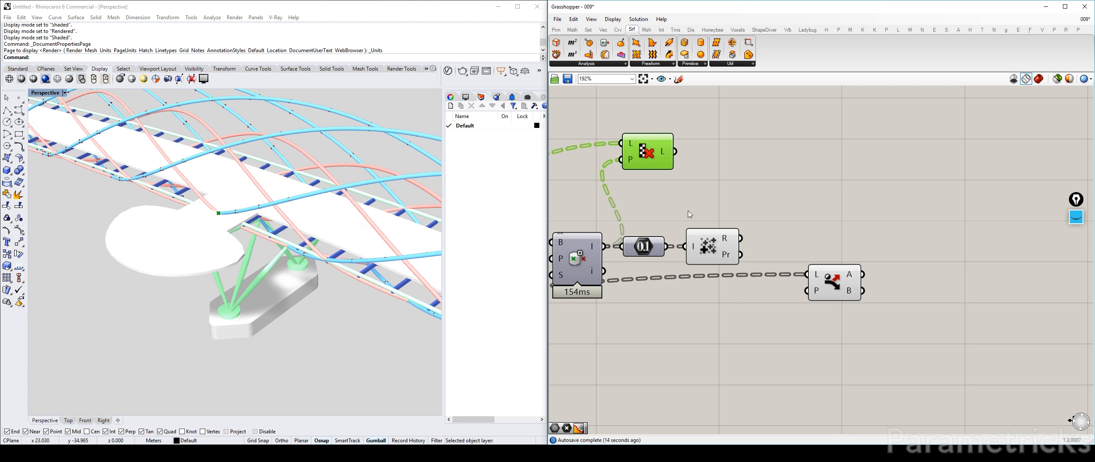
pyautogui.moveTo(564, 261); pyautogui.dragTo(694, 244, button='right')
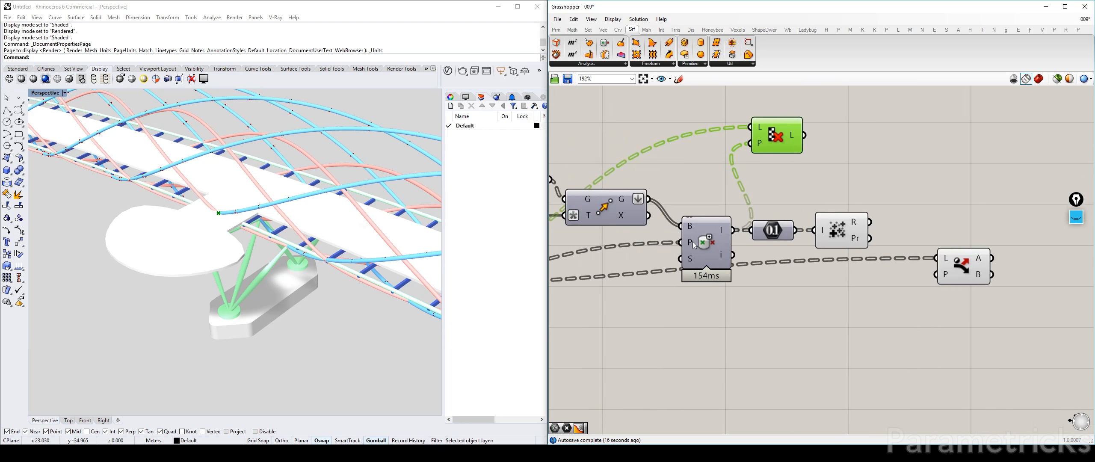
pyautogui.moveTo(701, 233)
pyautogui.mouseDown()
pyautogui.moveTo(691, 218)
pyautogui.moveTo(688, 234)
pyautogui.mouseUp()
pyautogui.moveTo(795, 228); pyautogui.dragTo(709, 237, button='right')
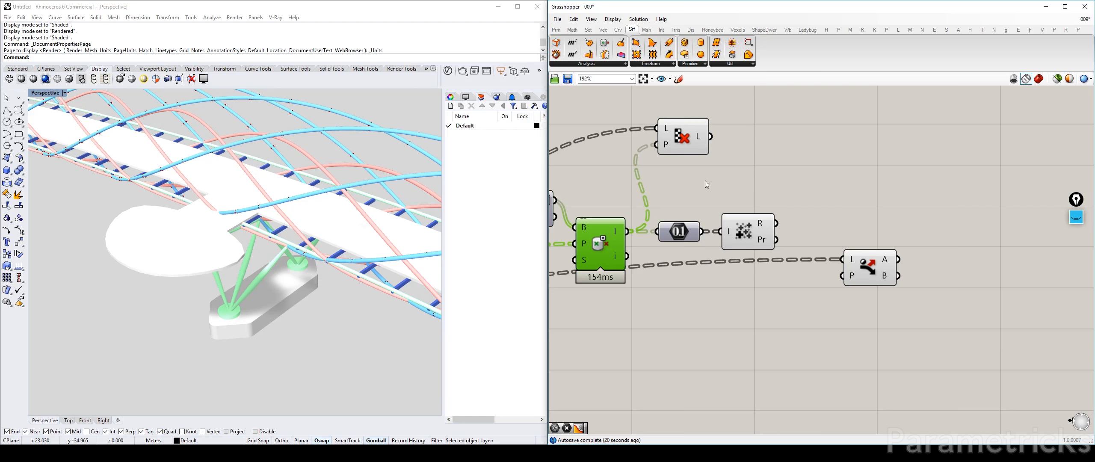
# Add an Evaluate component between Mass Addition and Dispatch, with the expression if(x>0, true, false)
pyautogui.moveTo(762, 228)
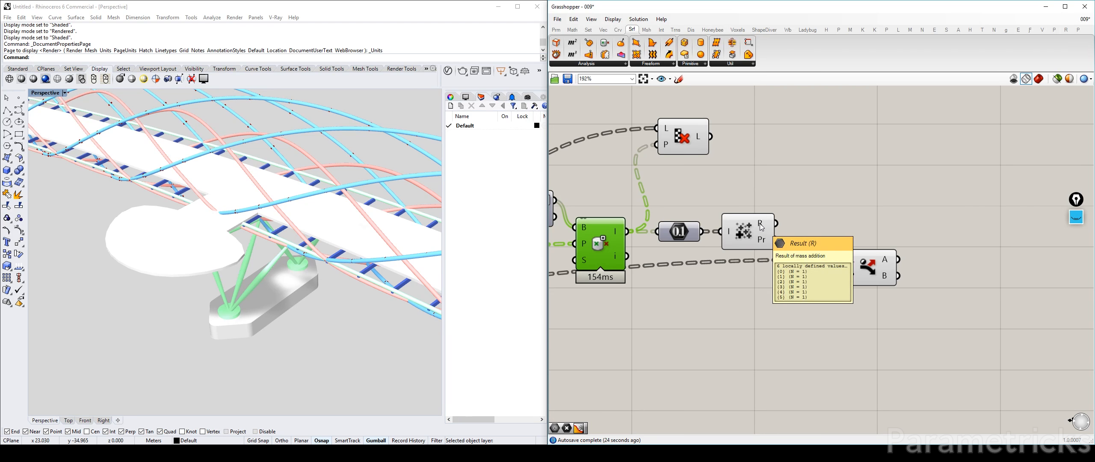
pyautogui.doubleClick(843, 214)
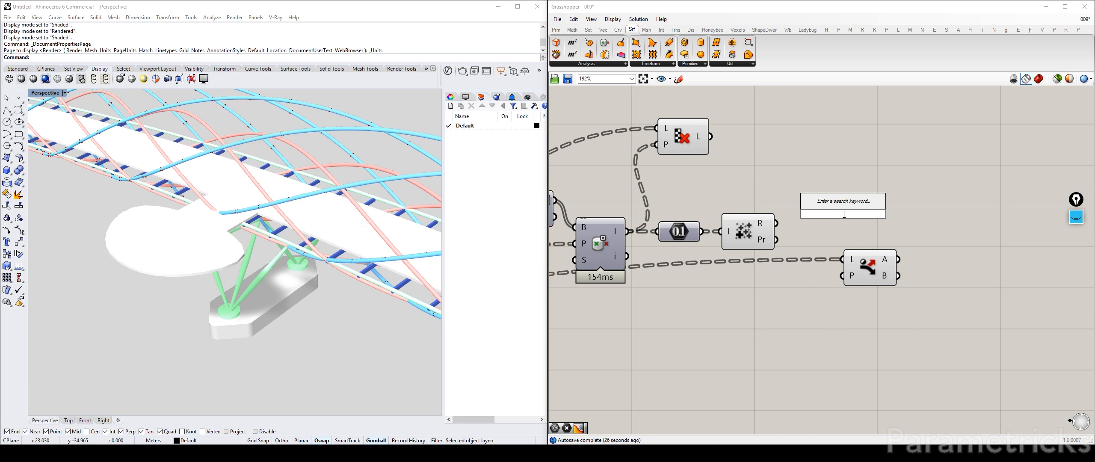
pyautogui.write('eval')
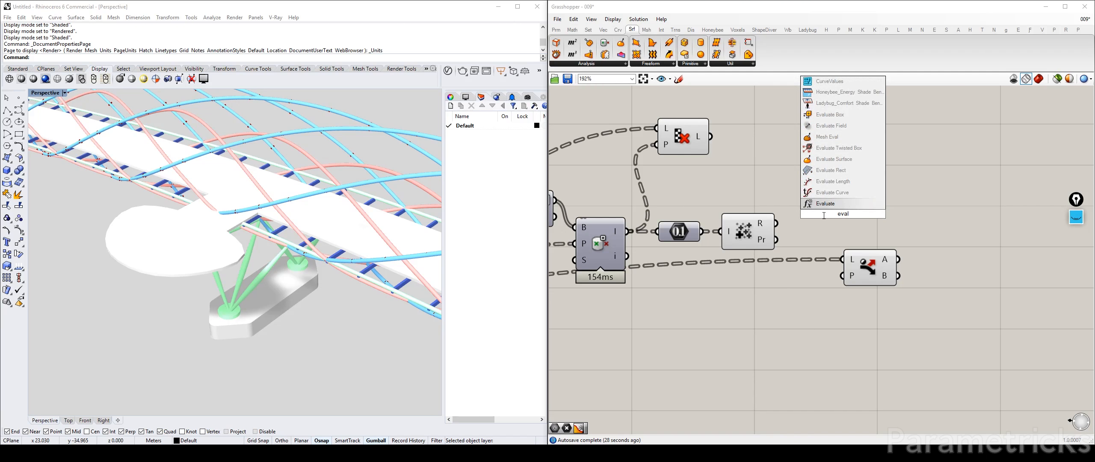
pyautogui.click(831, 204)
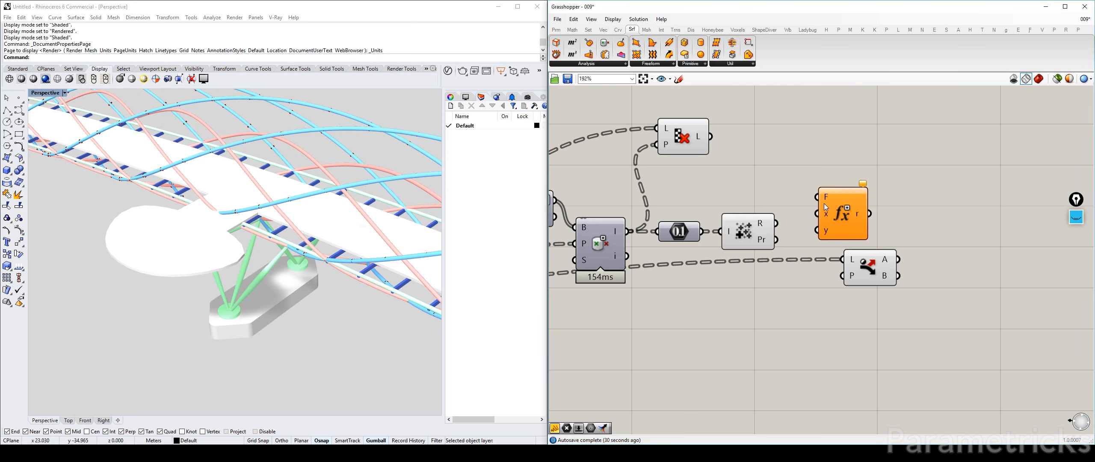
pyautogui.rightClick(825, 214)
pyautogui.press('Escape')
pyautogui.rightClick(824, 197)
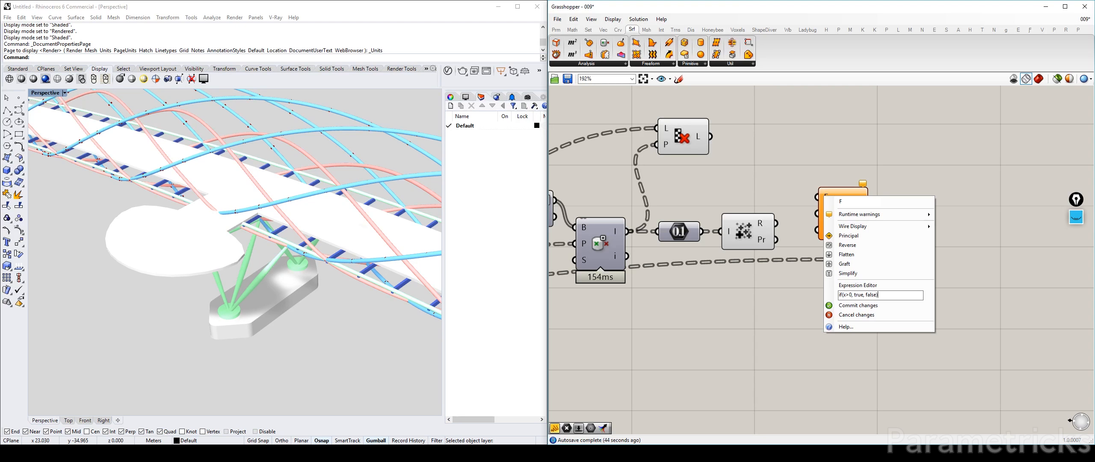
pyautogui.click(862, 306)
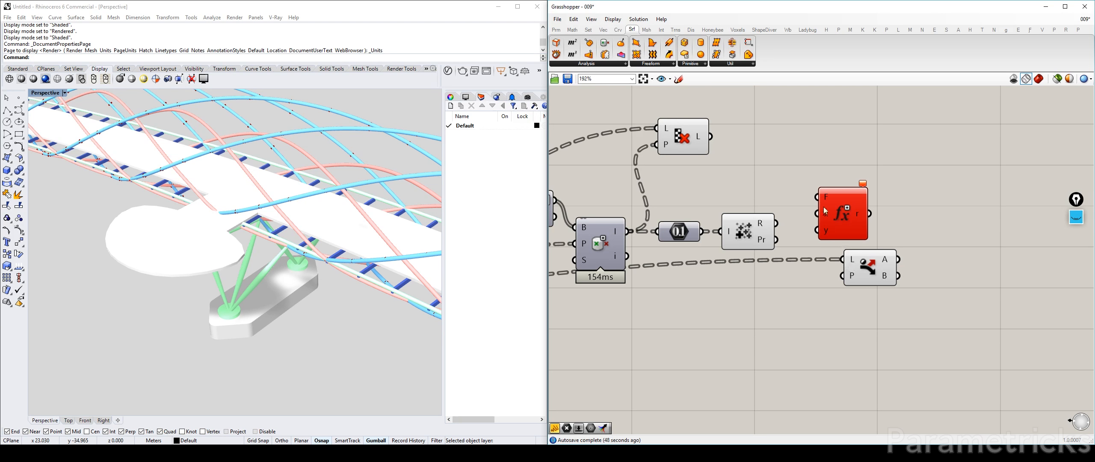
# Remove the y input from the Evaluate component, keeping only F and x
pyautogui.scroll(4, 826, 232)
pyautogui.click(842, 229)
pyautogui.scroll(-3, 845, 229)
pyautogui.moveTo(892, 269); pyautogui.dragTo(777, 281, button='right')
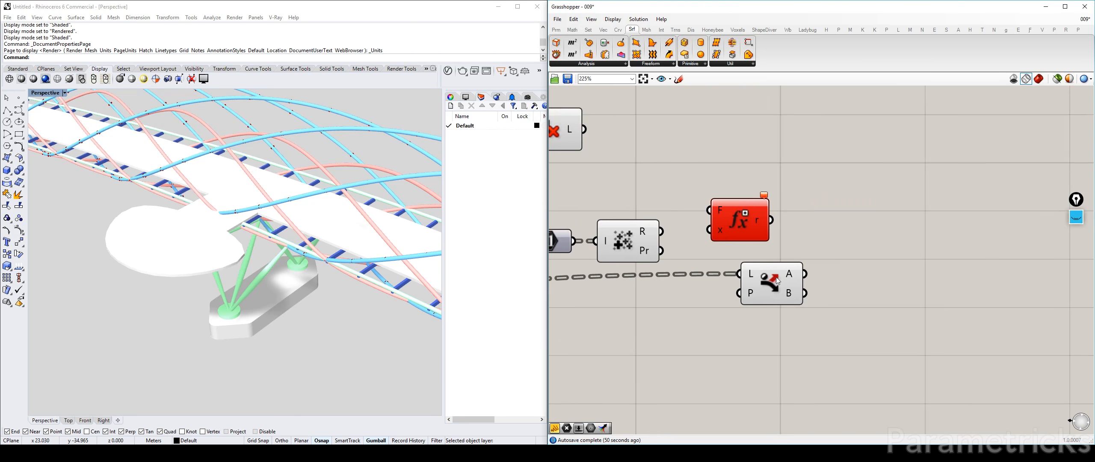
# Connect Mass Addition's R output to Evaluate's x input and feed Evaluate's result into a new panel placed above Dispatch
pyautogui.moveTo(661, 231); pyautogui.dragTo(724, 216)
pyautogui.doubleClick(749, 166)
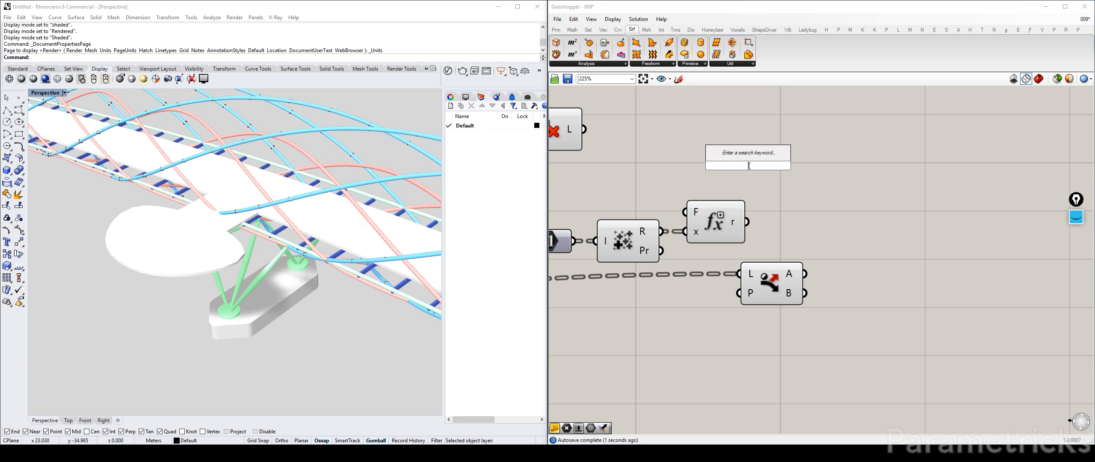
pyautogui.write('//')
pyautogui.press('Return')
pyautogui.moveTo(714, 173); pyautogui.dragTo(828, 144)
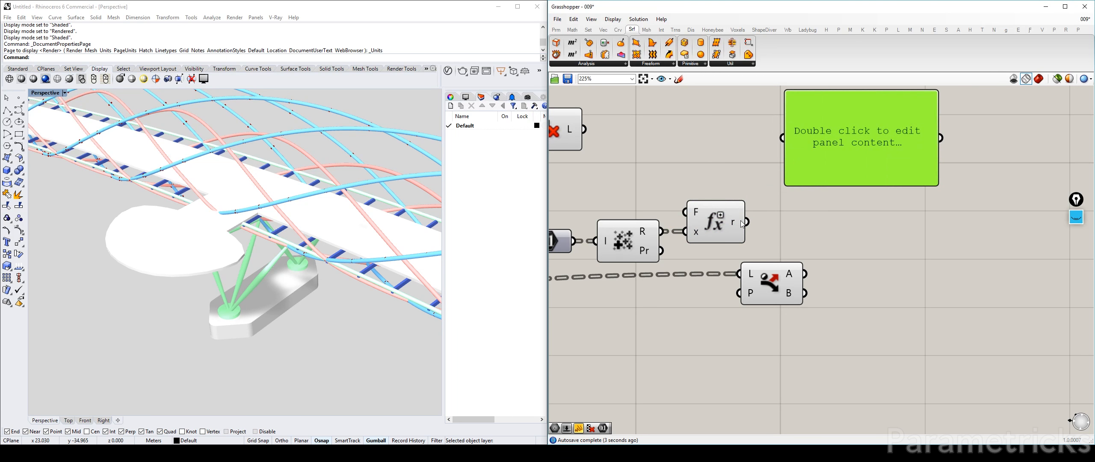
pyautogui.moveTo(746, 222); pyautogui.dragTo(780, 134)
pyautogui.scroll(-3, 765, 184)
pyautogui.moveTo(791, 182); pyautogui.dragTo(828, 174)
# Shift Dispatch slightly right and connect Evaluate's r output to Dispatch's P input
pyautogui.click(740, 247)
pyautogui.moveTo(741, 249); pyautogui.dragTo(771, 251)
pyautogui.moveTo(758, 245)
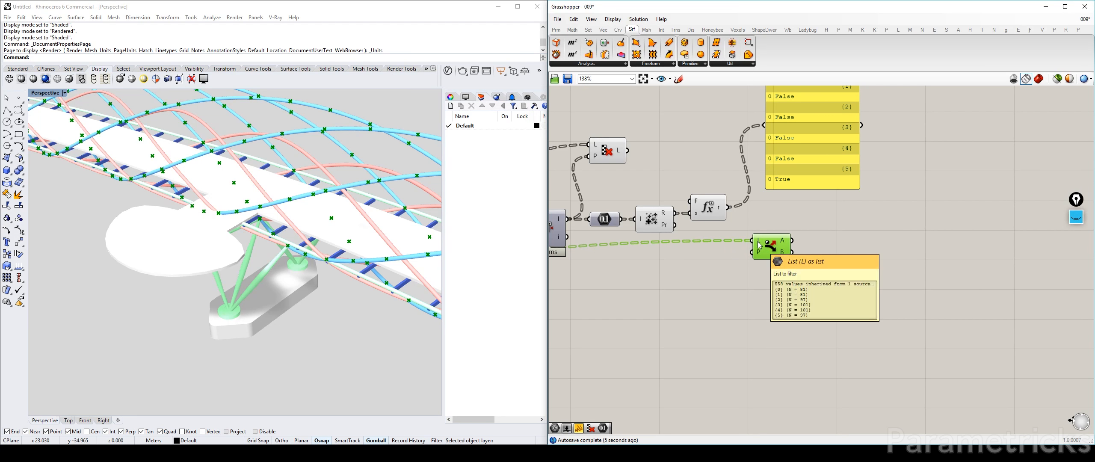
pyautogui.moveTo(728, 207); pyautogui.dragTo(751, 252)
pyautogui.click(826, 244)
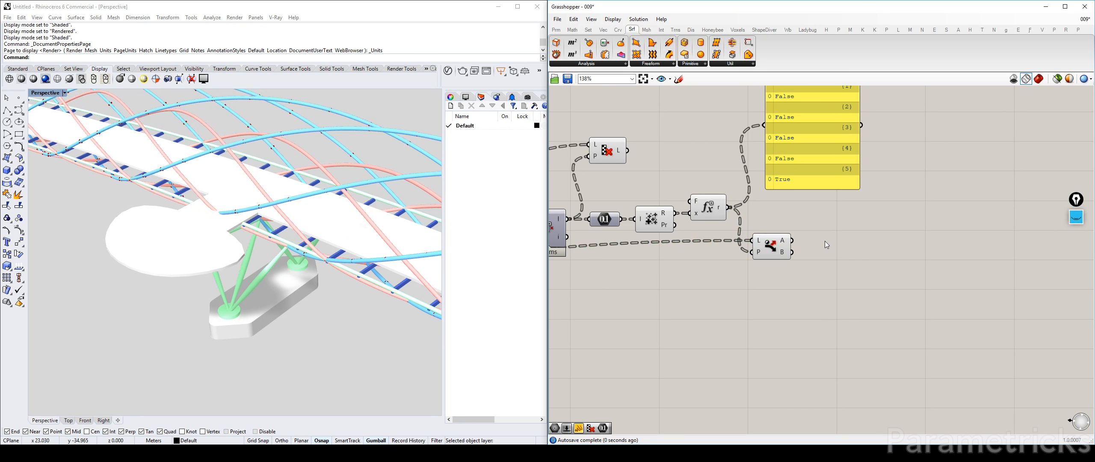
# Feed Dispatch's A output into the panel, widen it to check the point branches, and delete the panel
pyautogui.moveTo(783, 244)
pyautogui.doubleClick(826, 240)
pyautogui.moveTo(793, 216); pyautogui.dragTo(776, 236, button='right')
pyautogui.moveTo(775, 261); pyautogui.dragTo(754, 145)
pyautogui.moveTo(852, 136); pyautogui.dragTo(822, 180, button='right')
pyautogui.moveTo(797, 206); pyautogui.dragTo(861, 192)
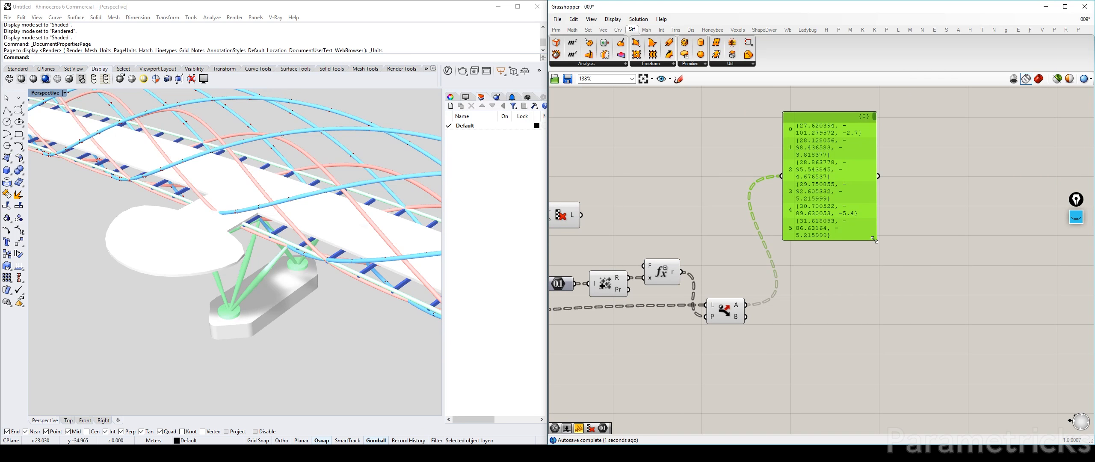
pyautogui.moveTo(873, 239); pyautogui.dragTo(1015, 233)
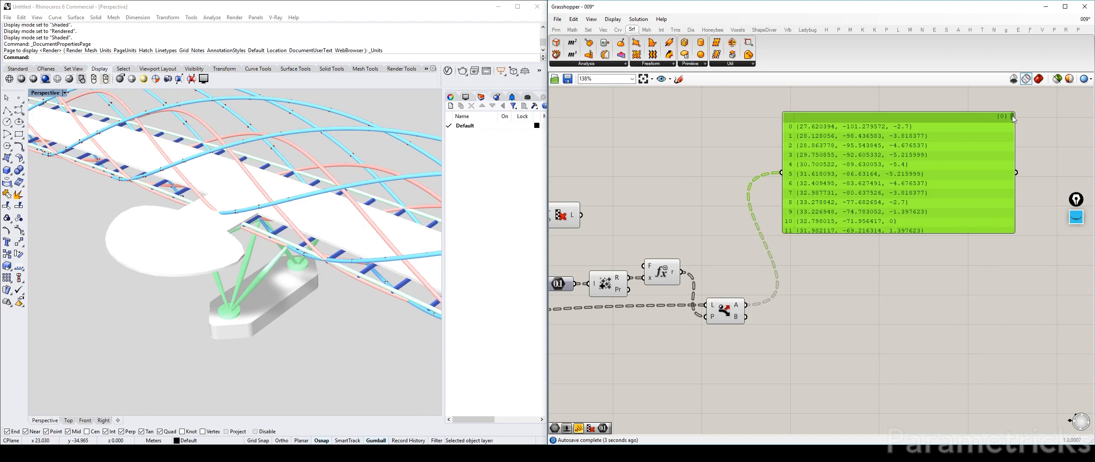
pyautogui.moveTo(1014, 119); pyautogui.dragTo(1001, 168)
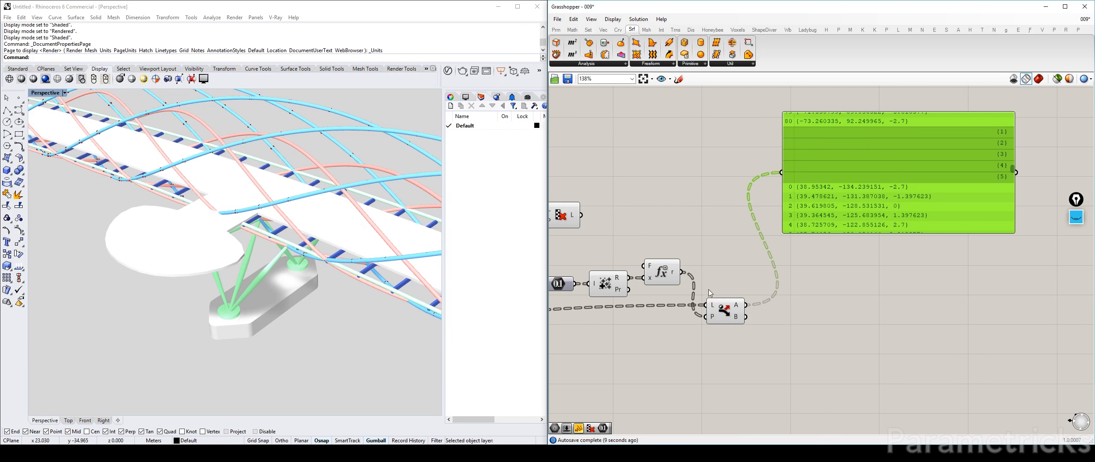
pyautogui.press('Delete')
# Turn off the preview of the Mass Addition and Evaluate components
pyautogui.moveTo(719, 277); pyautogui.dragTo(813, 227, button='right')
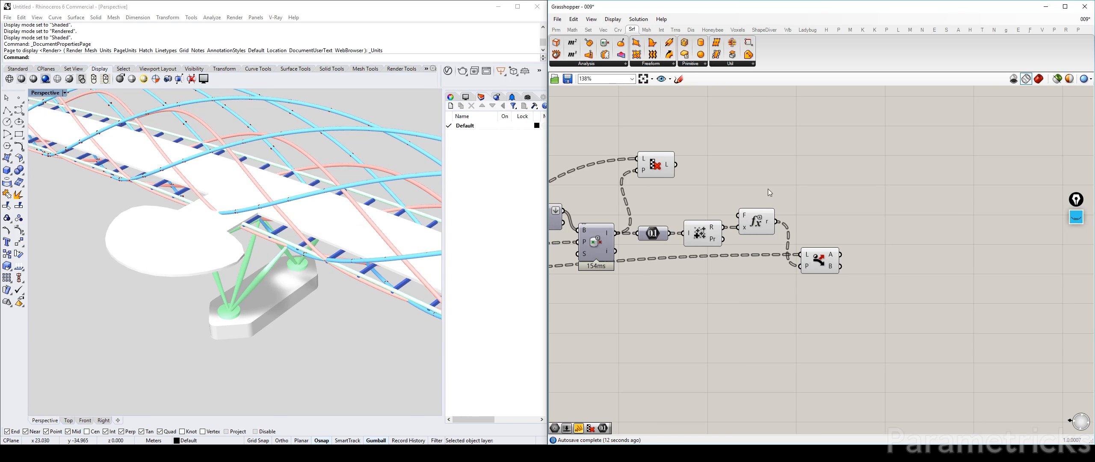
pyautogui.moveTo(769, 189); pyautogui.dragTo(691, 252)
pyautogui.hotkey('ctrl', 'q')
pyautogui.click(811, 154)
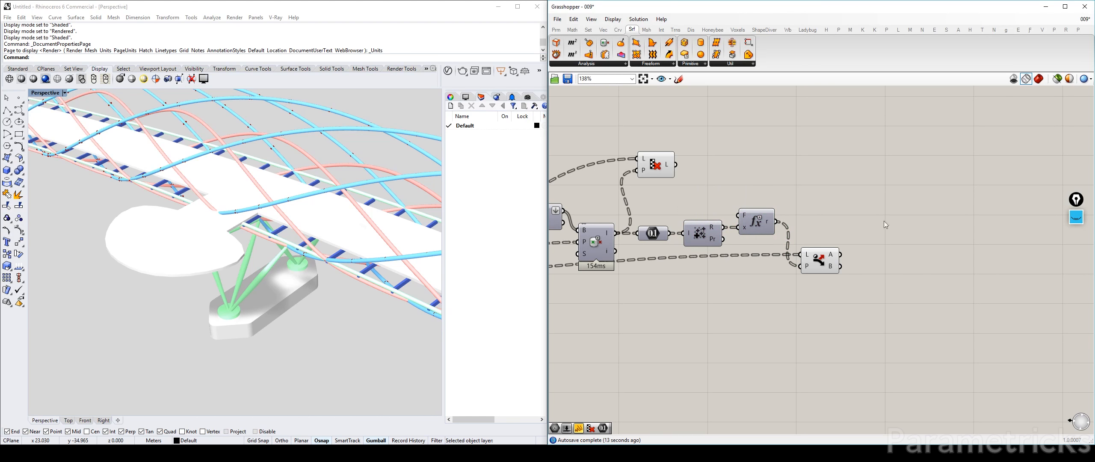
# Move Cull Pattern to just above Evaluate and shift Dispatch slightly down to tidy the layout
pyautogui.click(824, 260)
pyautogui.click(586, 371)
pyautogui.moveTo(663, 166); pyautogui.dragTo(765, 193)
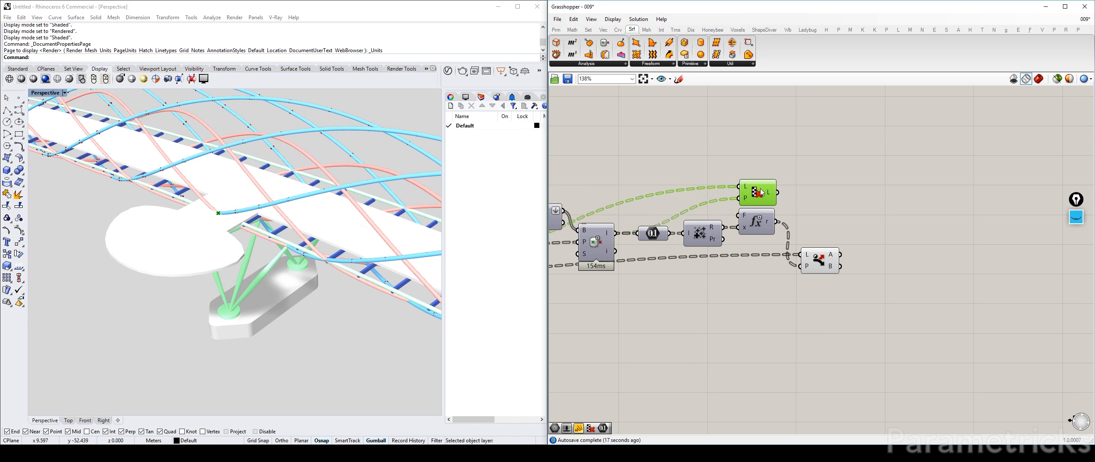
pyautogui.click(865, 190)
pyautogui.moveTo(866, 201); pyautogui.dragTo(714, 196, button='right')
pyautogui.click(662, 262)
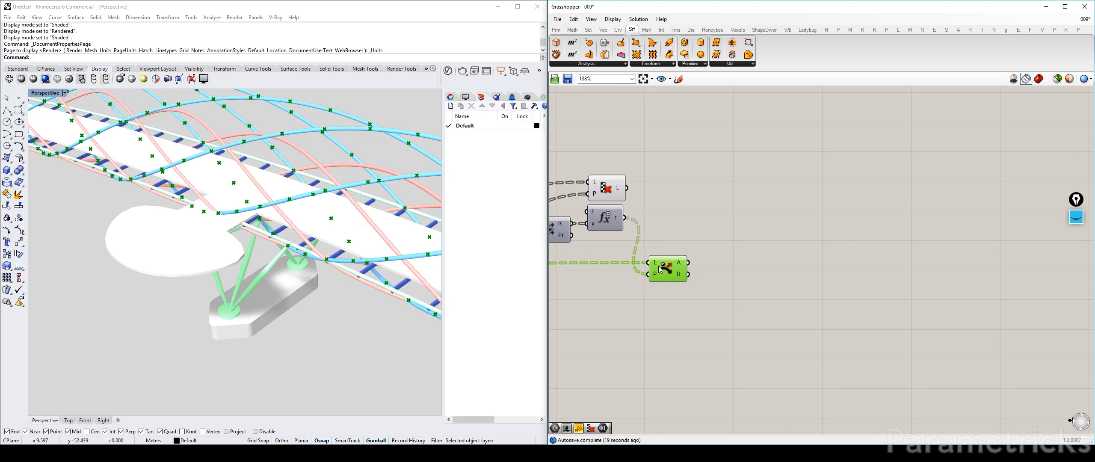
pyautogui.moveTo(662, 261); pyautogui.dragTo(848, 242, button='right')
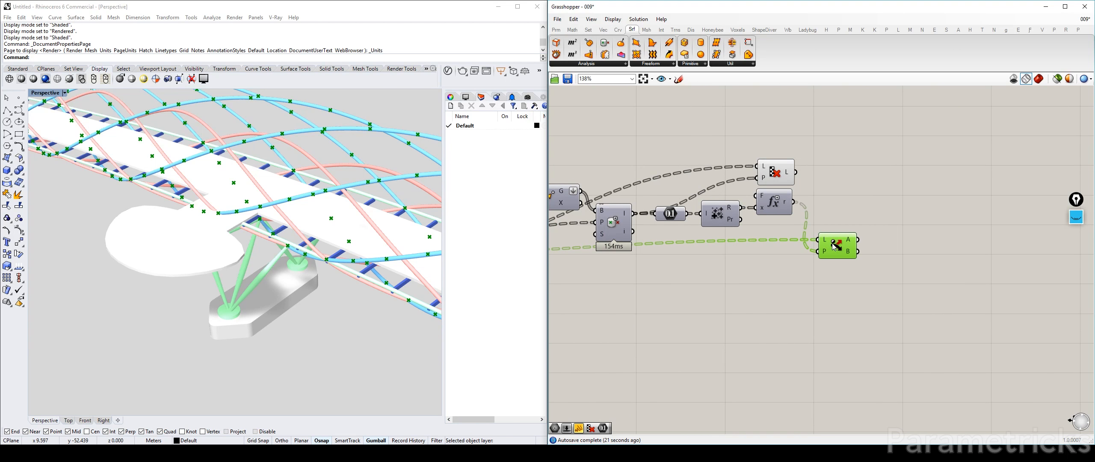
pyautogui.moveTo(834, 247); pyautogui.dragTo(834, 261)
pyautogui.moveTo(835, 207); pyautogui.dragTo(756, 257, button='right')
pyautogui.moveTo(693, 222); pyautogui.dragTo(695, 216)
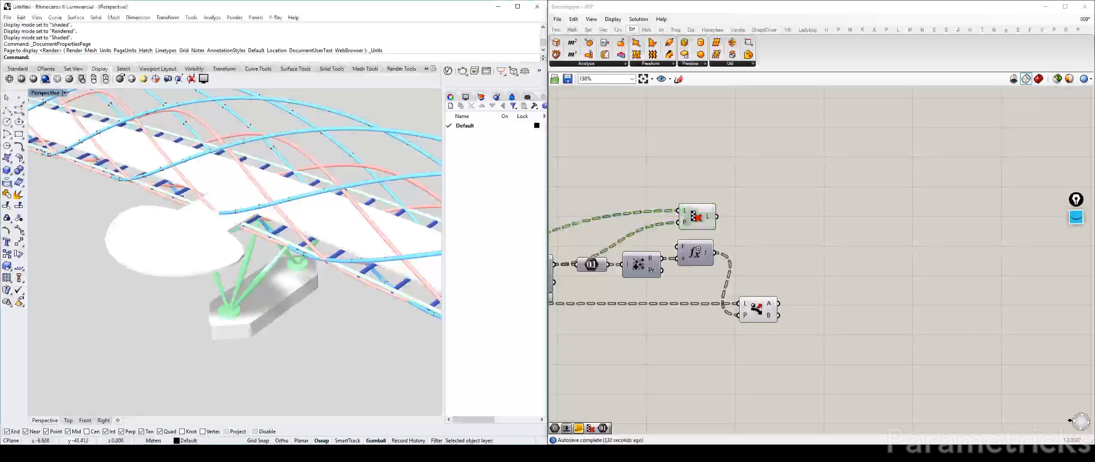
# Examine Cull Pattern's points in the Rhino viewport and the branches of its culled list output
pyautogui.click(569, 324)
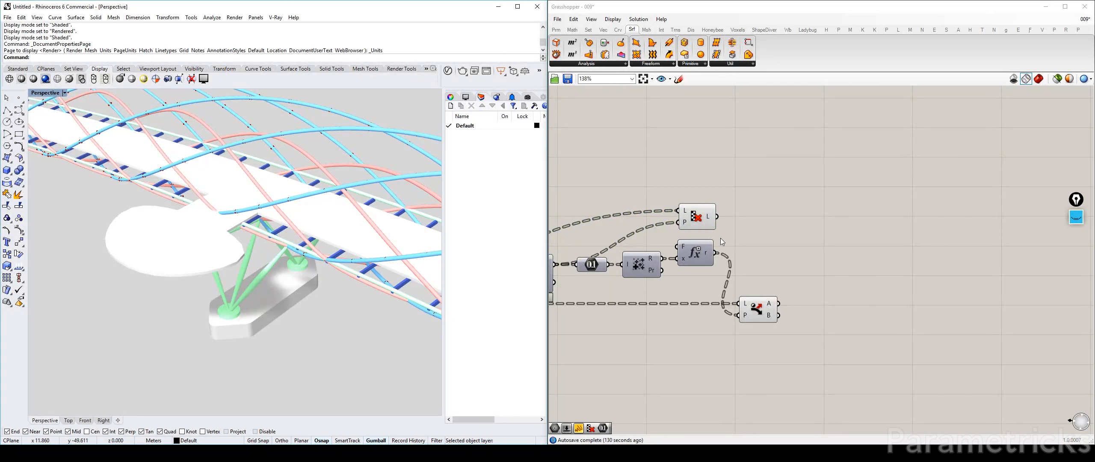
pyautogui.click(779, 214)
pyautogui.click(697, 216)
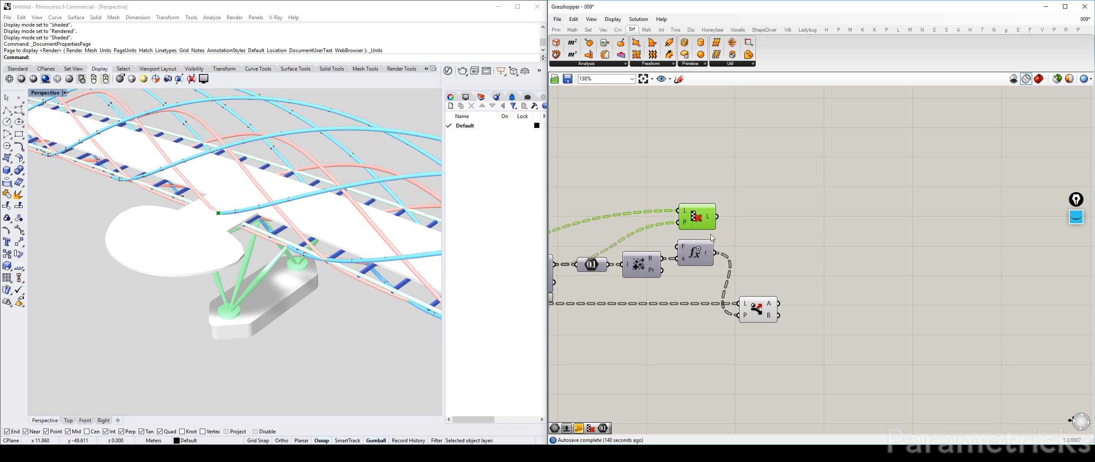
pyautogui.moveTo(694, 250); pyautogui.dragTo(736, 258, button='right')
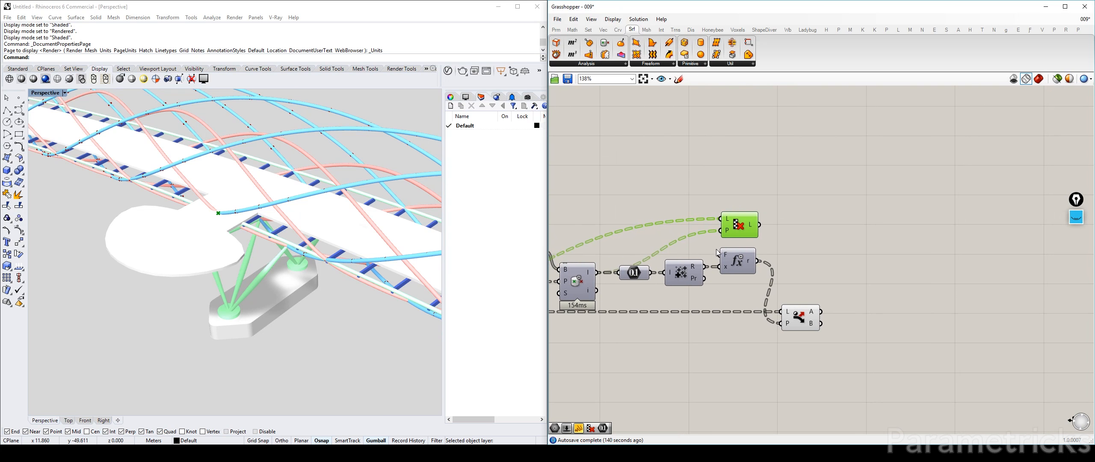
pyautogui.click(810, 305)
pyautogui.moveTo(810, 304); pyautogui.dragTo(801, 311)
pyautogui.click(815, 260)
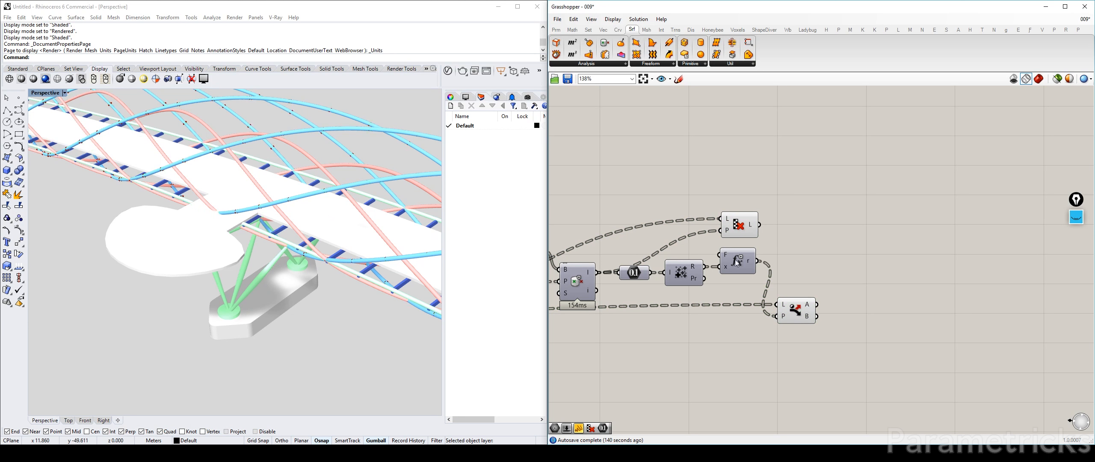
pyautogui.click(248, 241)
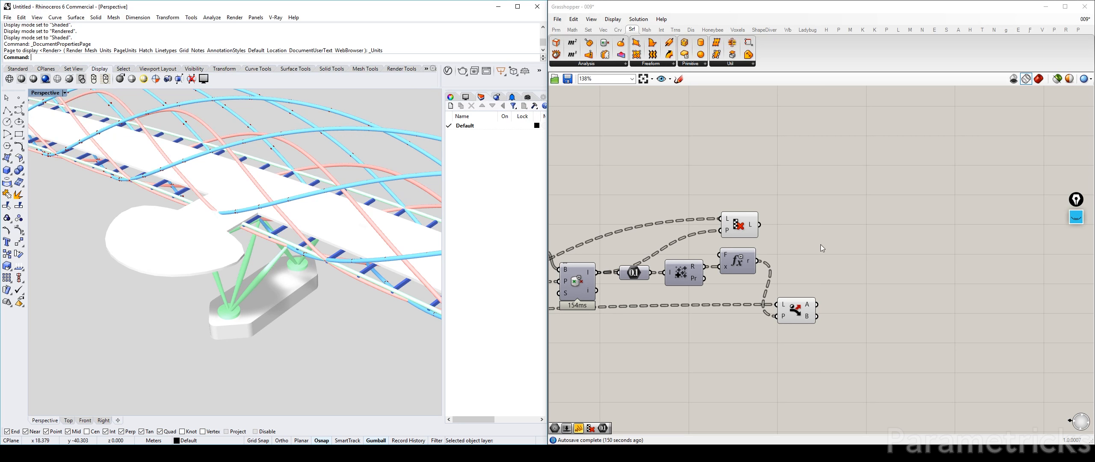
pyautogui.doubleClick(853, 258)
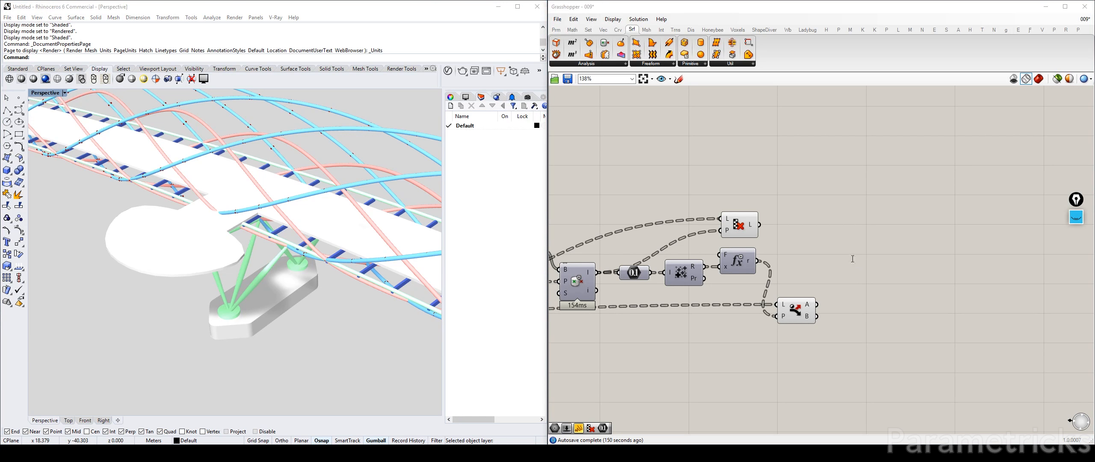
pyautogui.click(754, 225)
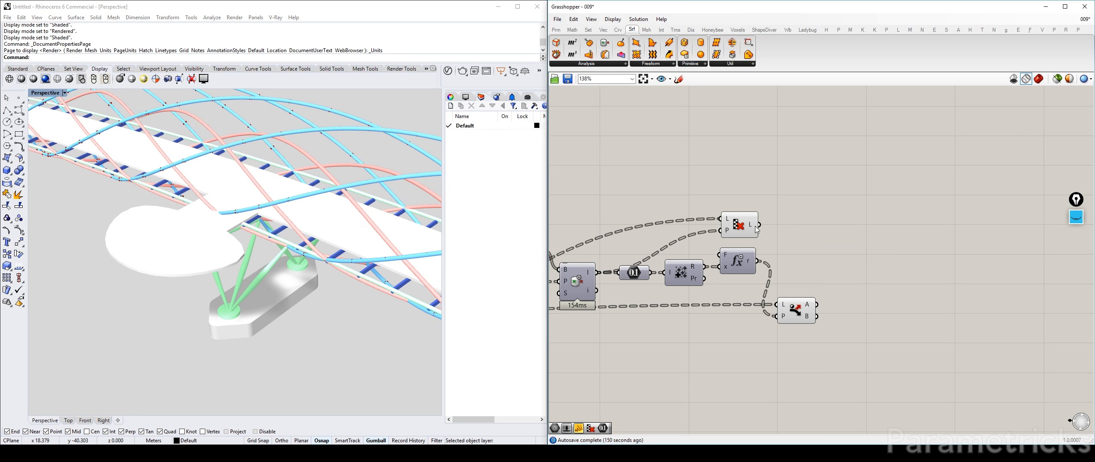
pyautogui.moveTo(752, 227)
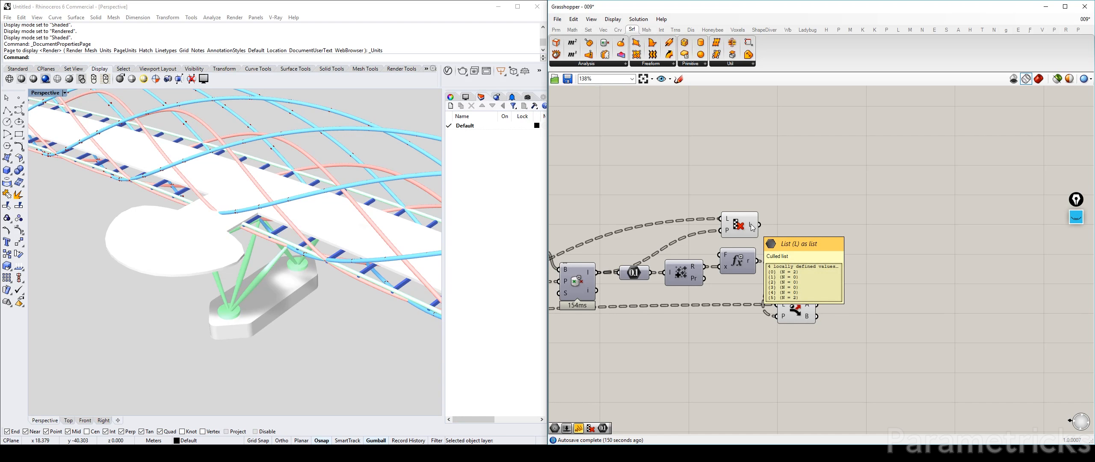
# Add a Closest Point component to the right of Cull Pattern
pyautogui.doubleClick(861, 226)
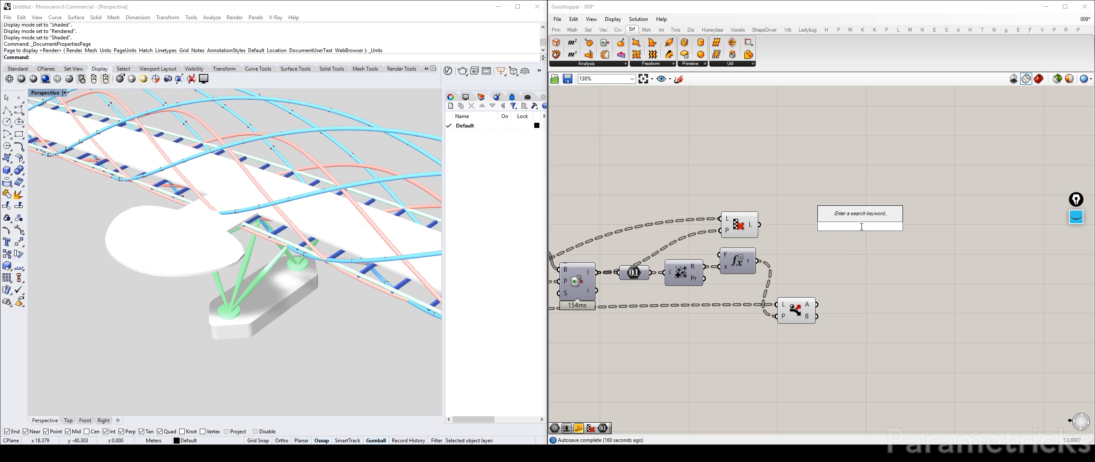
pyautogui.write('poion')
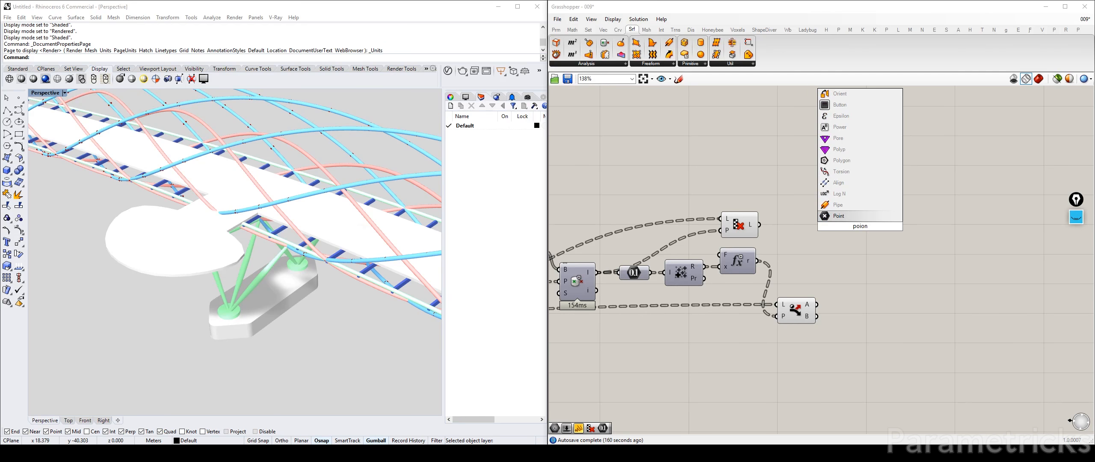
pyautogui.press('BackSpace')
pyautogui.press('BackSpace')
pyautogui.write('nt')
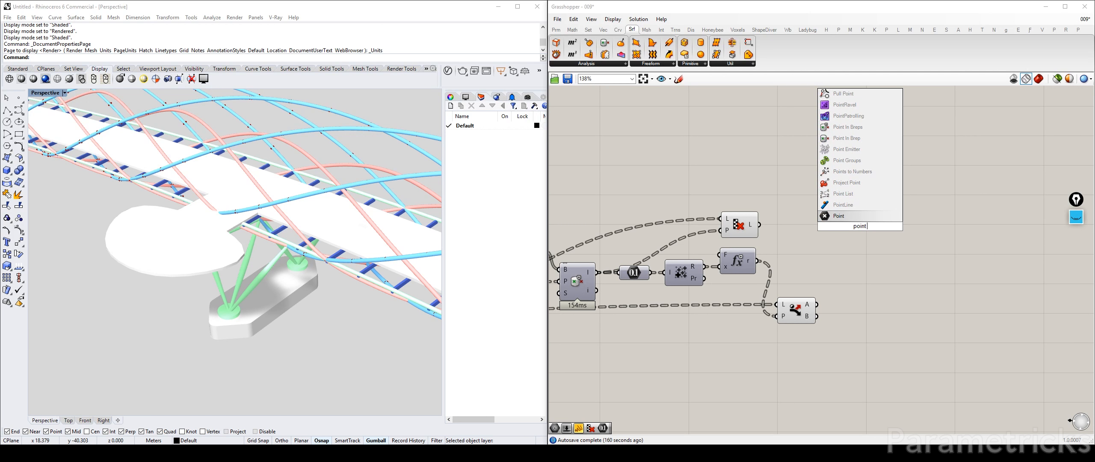
pyautogui.write(' cl')
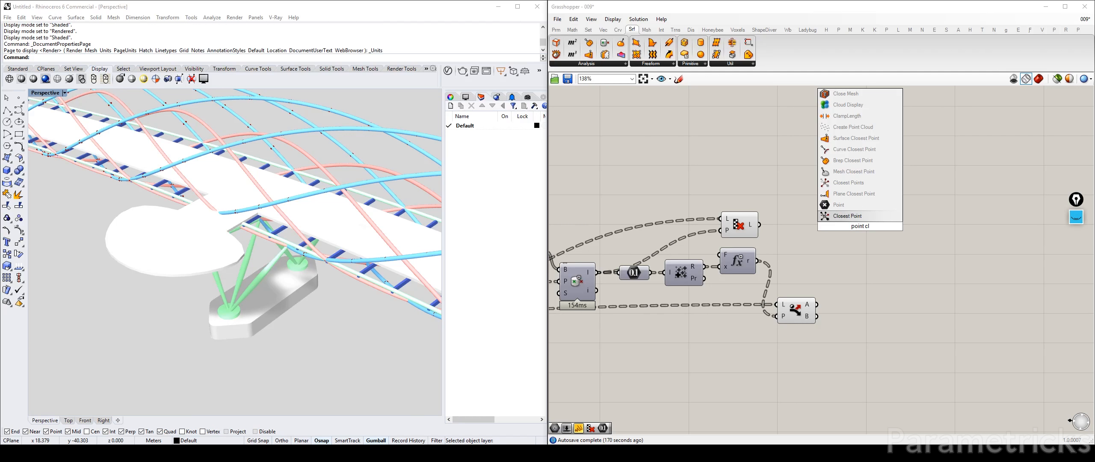
pyautogui.write('o')
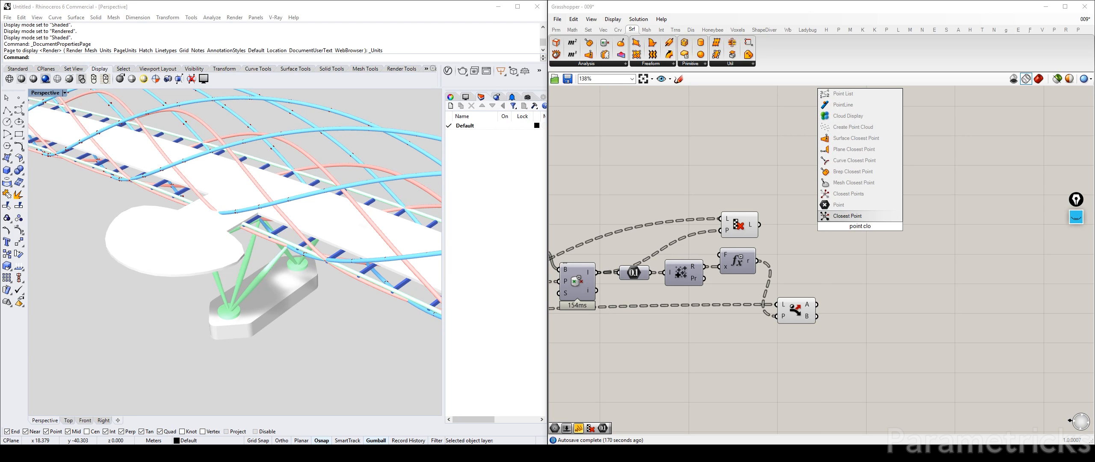
pyautogui.write('se')
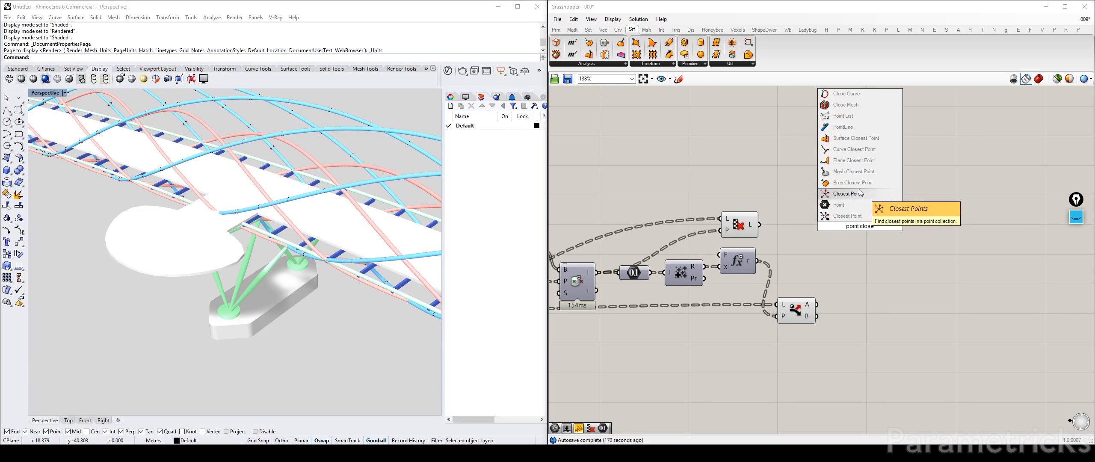
pyautogui.click(851, 216)
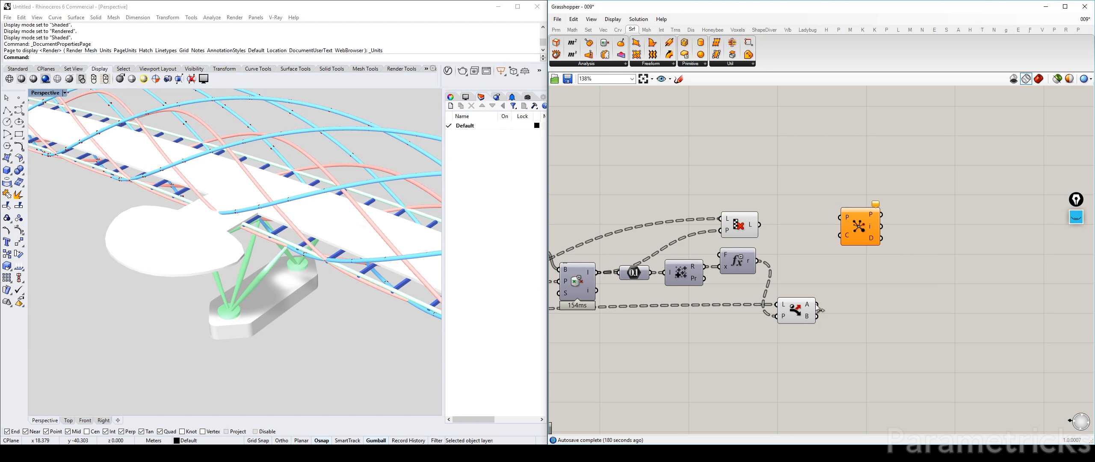
# Connect Dispatch's A output to Closest Point's C input and Cull Pattern's L output to its P input
pyautogui.moveTo(817, 305); pyautogui.dragTo(840, 236)
pyautogui.moveTo(759, 225); pyautogui.dragTo(858, 234)
pyautogui.moveTo(912, 278); pyautogui.dragTo(791, 277, button='right')
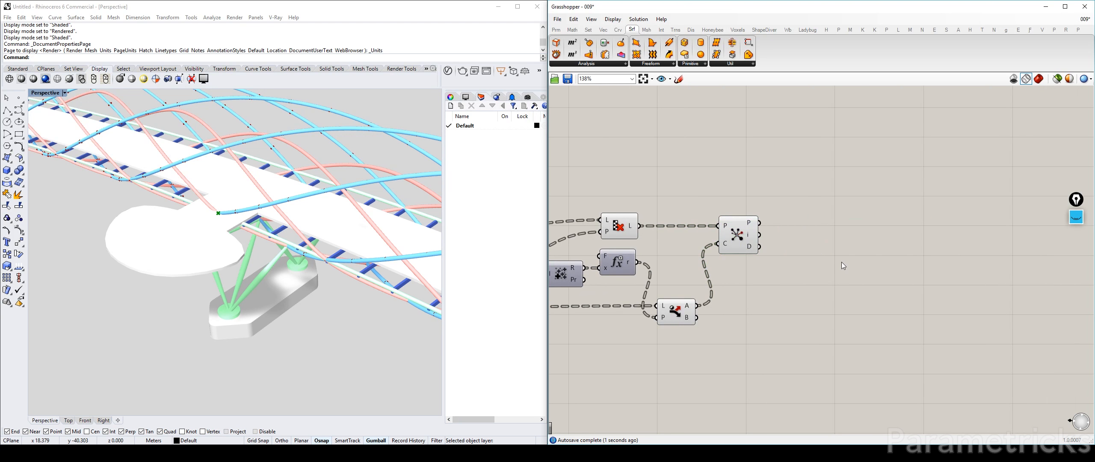
# Add a panel to the right of Closest Point and connect Closest Point's index output to it
pyautogui.doubleClick(842, 262)
pyautogui.write('""')
pyautogui.press('Return')
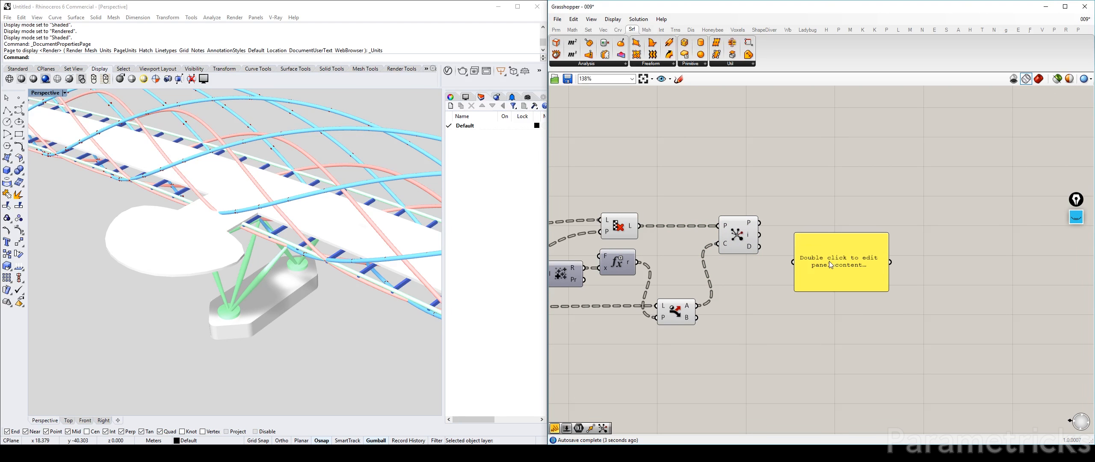
pyautogui.moveTo(831, 263); pyautogui.dragTo(824, 215)
pyautogui.moveTo(749, 226)
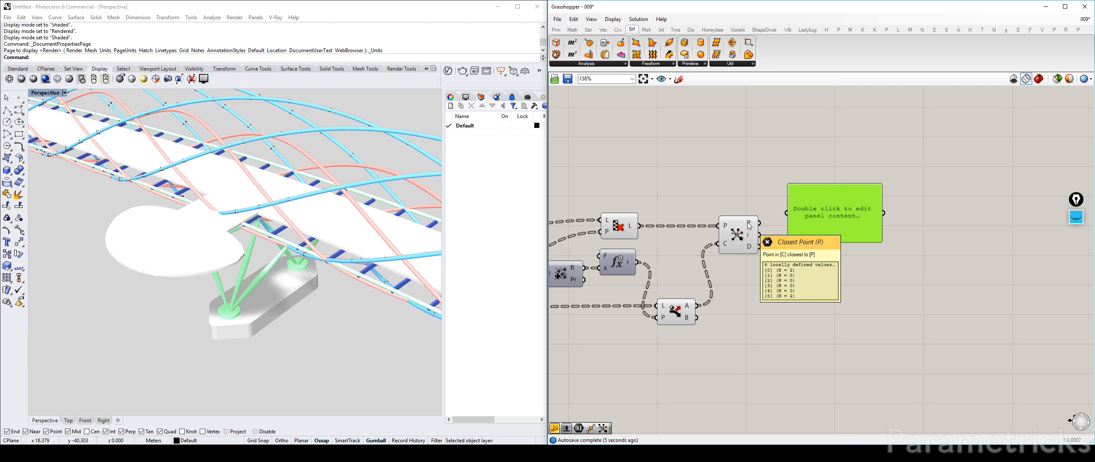
pyautogui.moveTo(759, 235); pyautogui.dragTo(813, 223)
pyautogui.moveTo(811, 267); pyautogui.dragTo(855, 263)
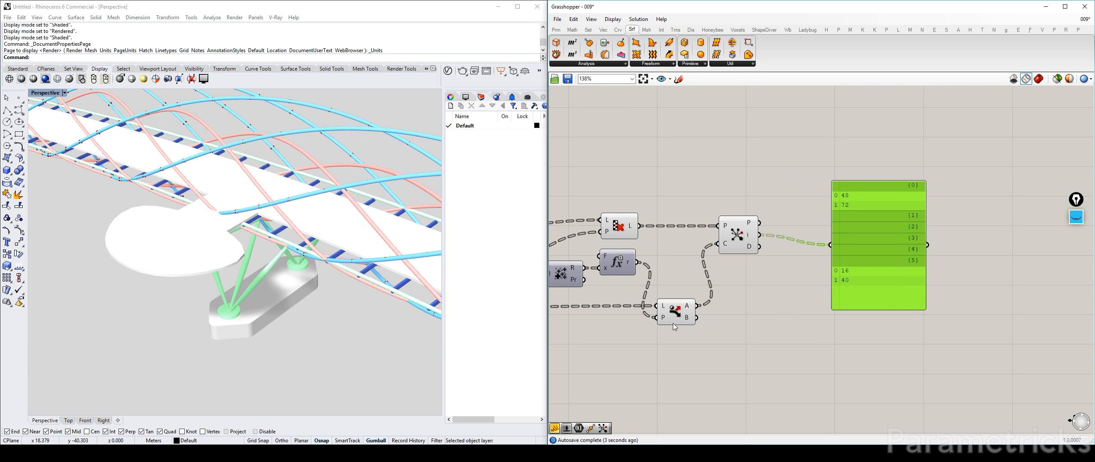
# Compare the points of Dispatch and Cull Pattern in the Rhino viewport with the indices in the panel
pyautogui.click(688, 309)
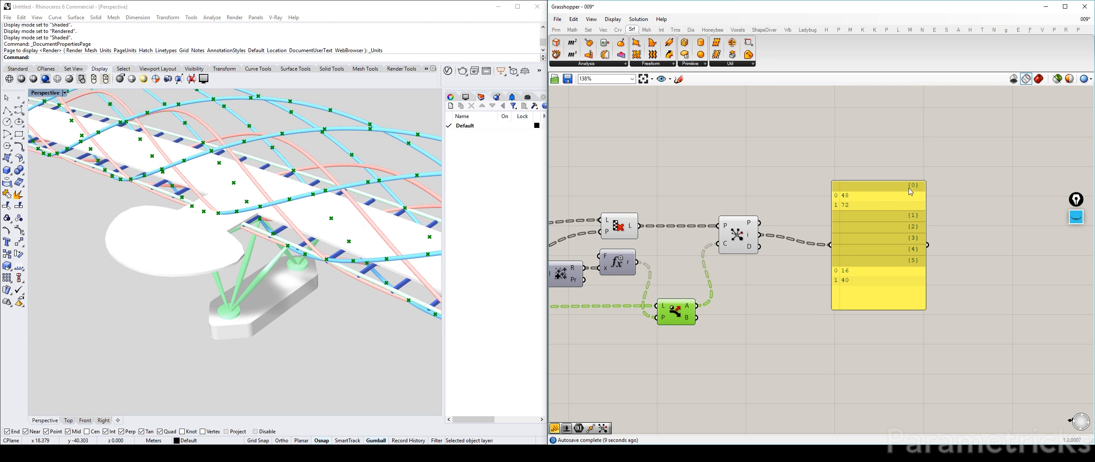
pyautogui.click(724, 302)
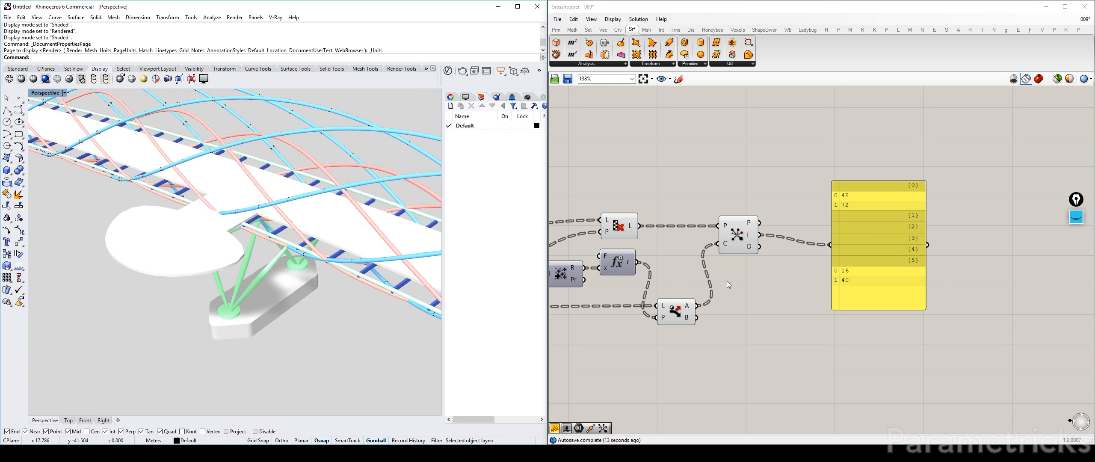
pyautogui.click(616, 228)
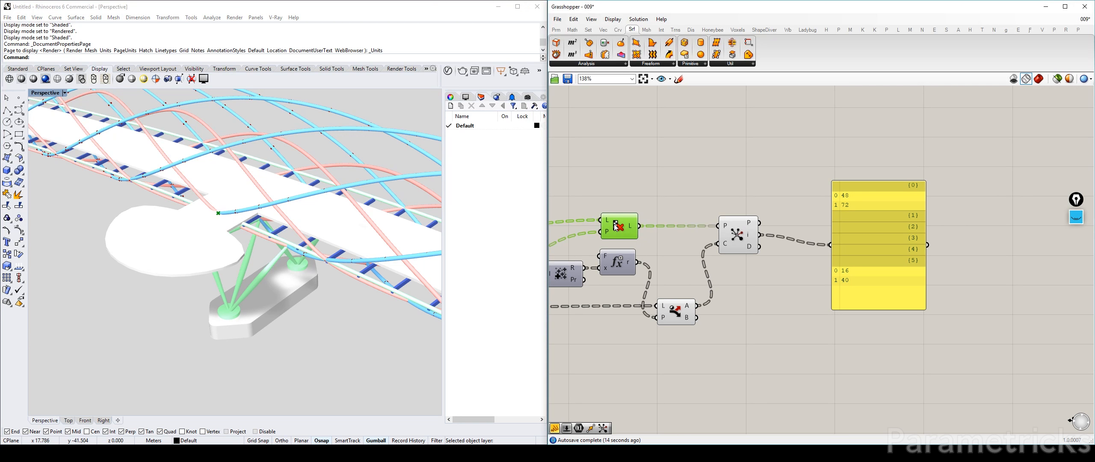
# Move the index panel farther to the right of the Closest Point component
pyautogui.click(739, 239)
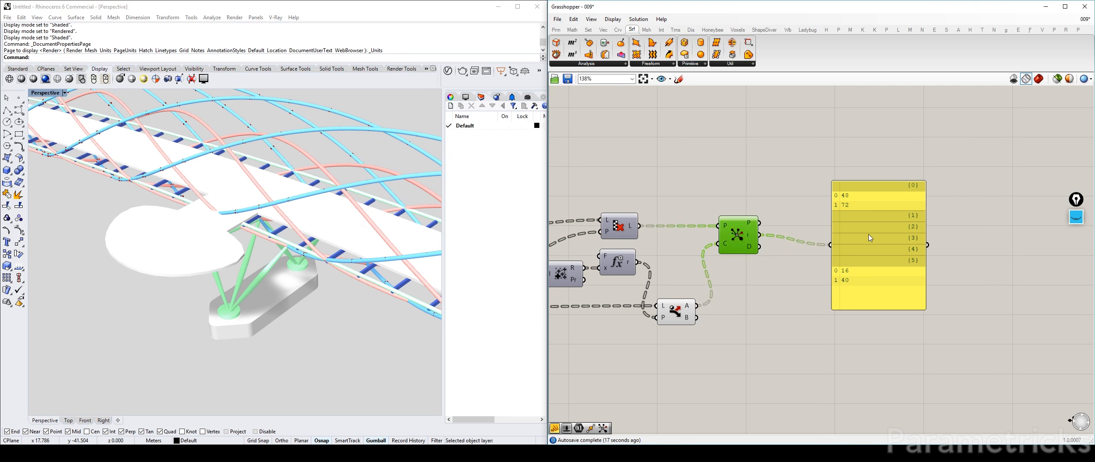
pyautogui.moveTo(870, 238); pyautogui.dragTo(920, 233)
pyautogui.doubleClick(833, 184)
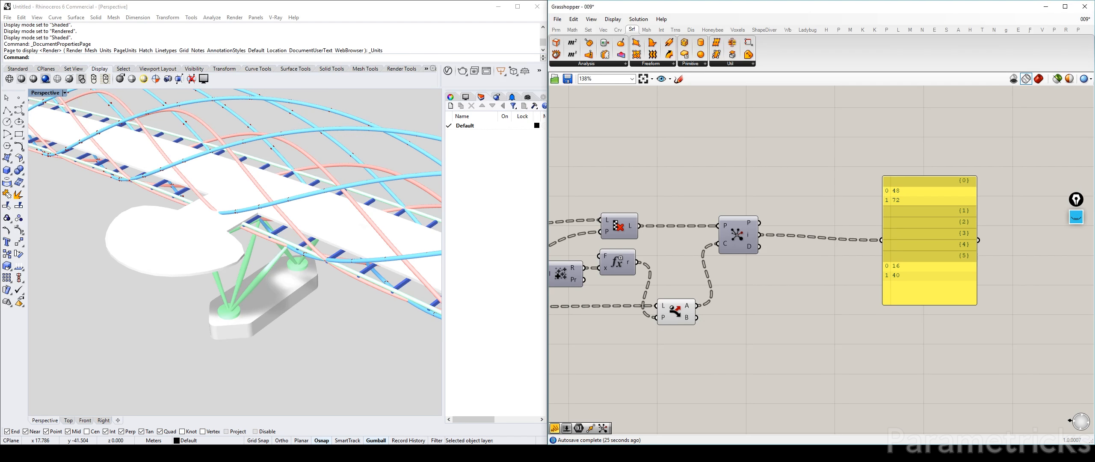
# Switch to the bridge photo in IrfanView and enlarge the area where the helix tubes meet the viewing pod
pyautogui.hotkey('alt', 'Tab')
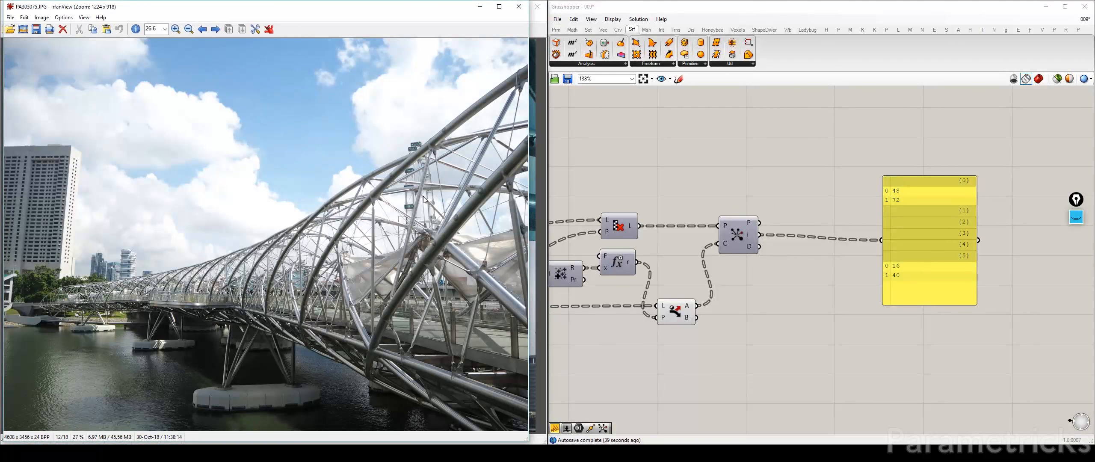
pyautogui.moveTo(153, 255)
pyautogui.mouseDown()
pyautogui.moveTo(229, 274)
pyautogui.moveTo(288, 331)
pyautogui.mouseUp()
pyautogui.click(224, 308)
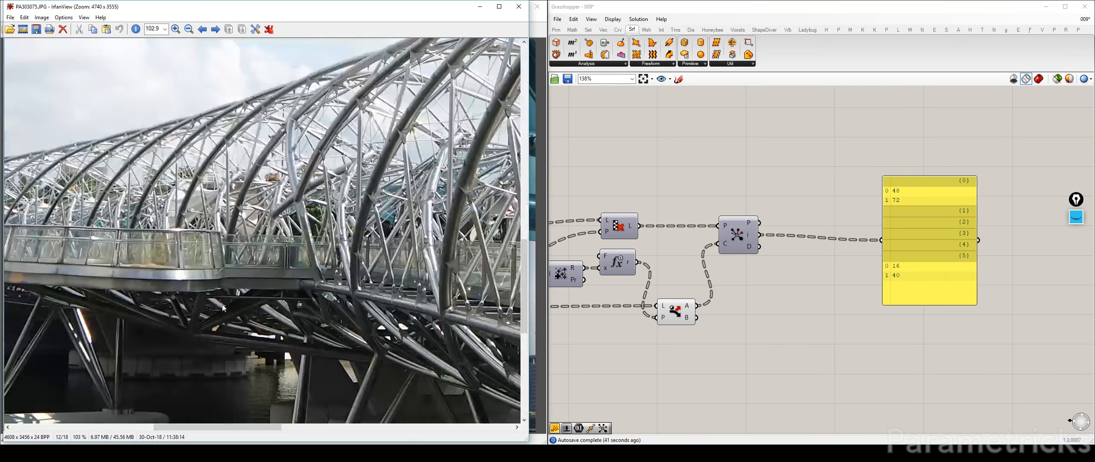
pyautogui.moveTo(259, 233); pyautogui.dragTo(302, 284, button='right')
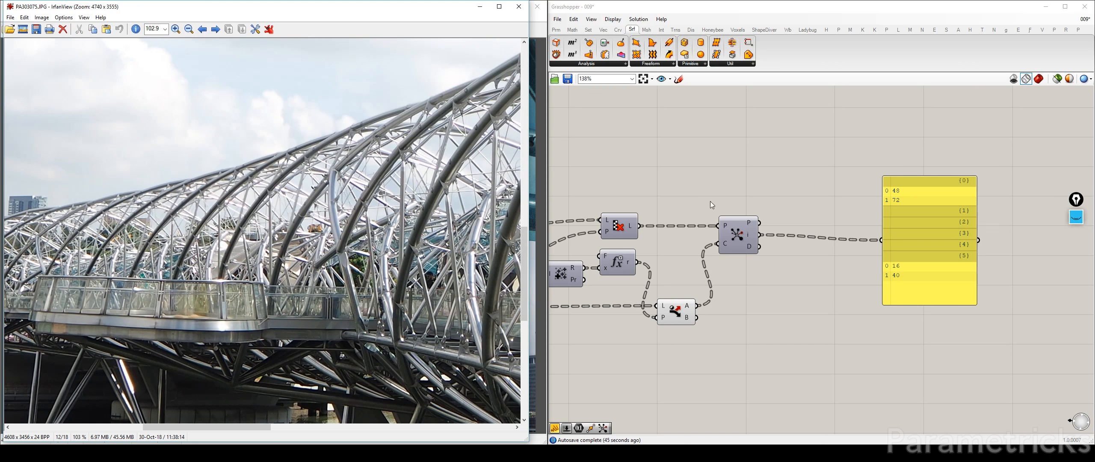
# Mark the helix tube's path and its omitted points beside the pod on the photo with pen strokes and crosses, and clear the marks
pyautogui.click(1076, 219)
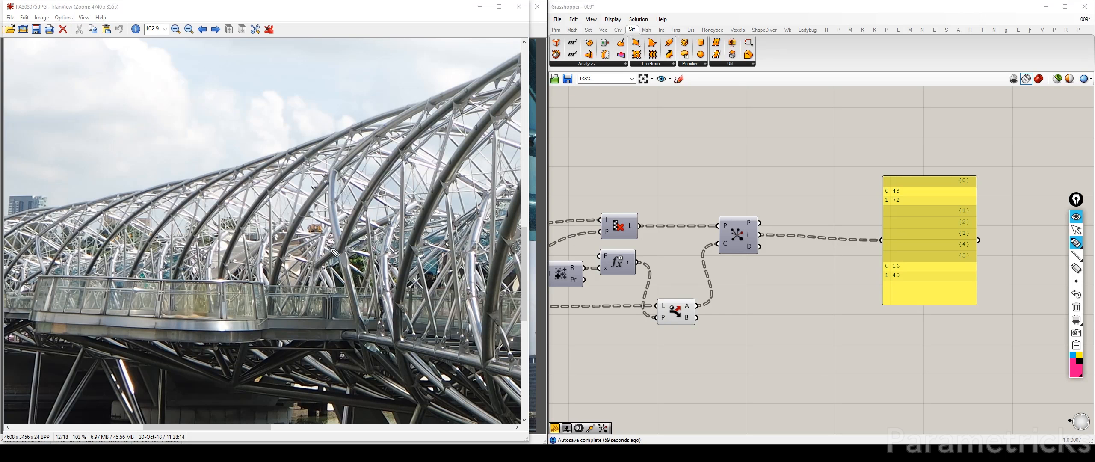
pyautogui.moveTo(342, 248); pyautogui.dragTo(512, 248)
pyautogui.moveTo(410, 246); pyautogui.dragTo(417, 246)
pyautogui.moveTo(397, 300); pyautogui.dragTo(401, 303)
pyautogui.moveTo(391, 341); pyautogui.dragTo(397, 341)
pyautogui.moveTo(412, 240); pyautogui.dragTo(414, 249)
pyautogui.moveTo(390, 312); pyautogui.dragTo(412, 332)
pyautogui.moveTo(411, 316); pyautogui.dragTo(397, 327)
pyautogui.moveTo(400, 270); pyautogui.dragTo(414, 284)
pyautogui.moveTo(413, 272); pyautogui.dragTo(401, 284)
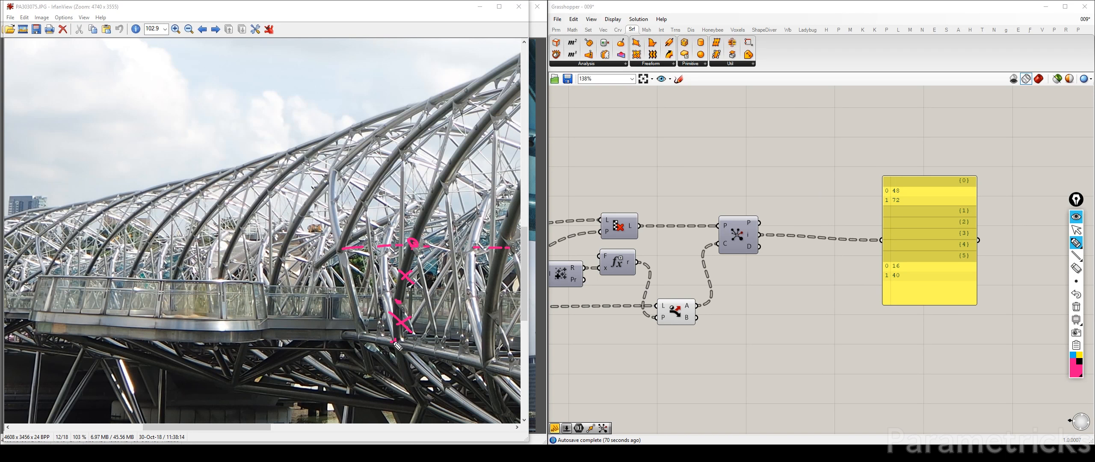
pyautogui.moveTo(397, 345)
pyautogui.mouseDown()
pyautogui.moveTo(392, 301)
pyautogui.moveTo(424, 253)
pyautogui.mouseUp()
pyautogui.click(1076, 306)
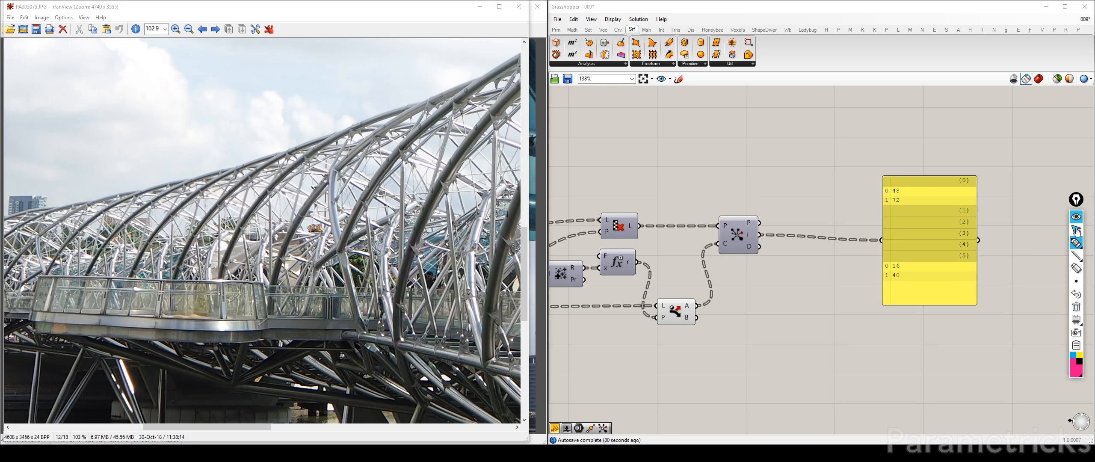
pyautogui.click(1078, 231)
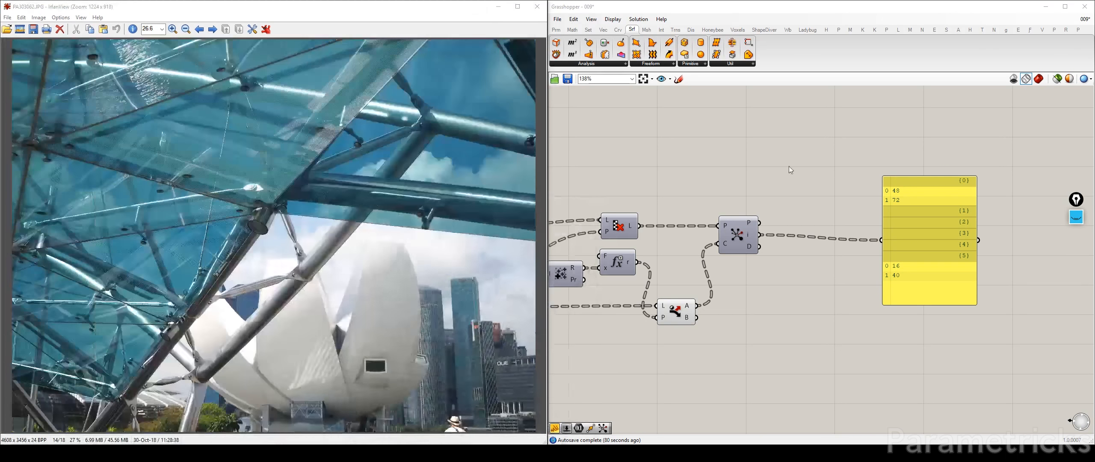
# Return to Rhino and Grasshopper, mark the helix points at the pod opening in the viewport with the pen, and clear the marks
pyautogui.click(781, 169)
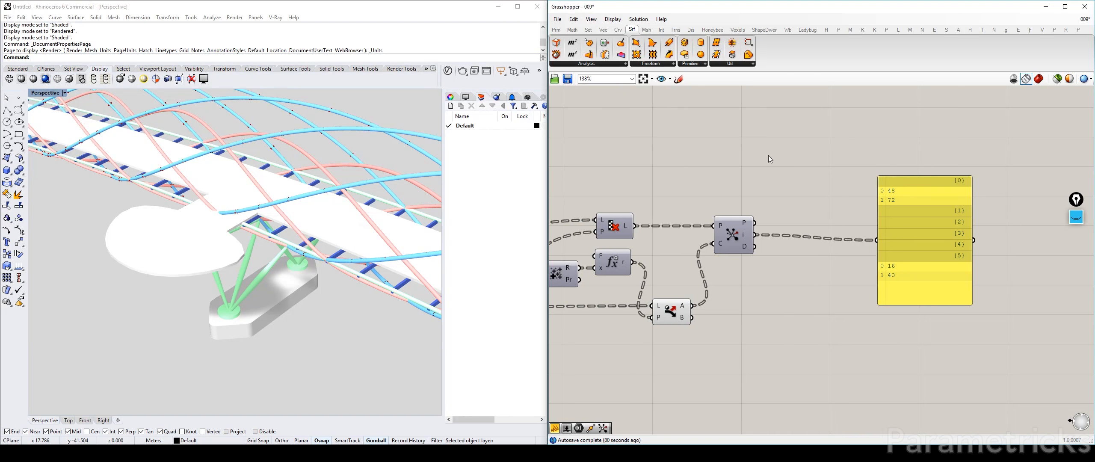
pyautogui.moveTo(768, 156); pyautogui.dragTo(635, 197, button='right')
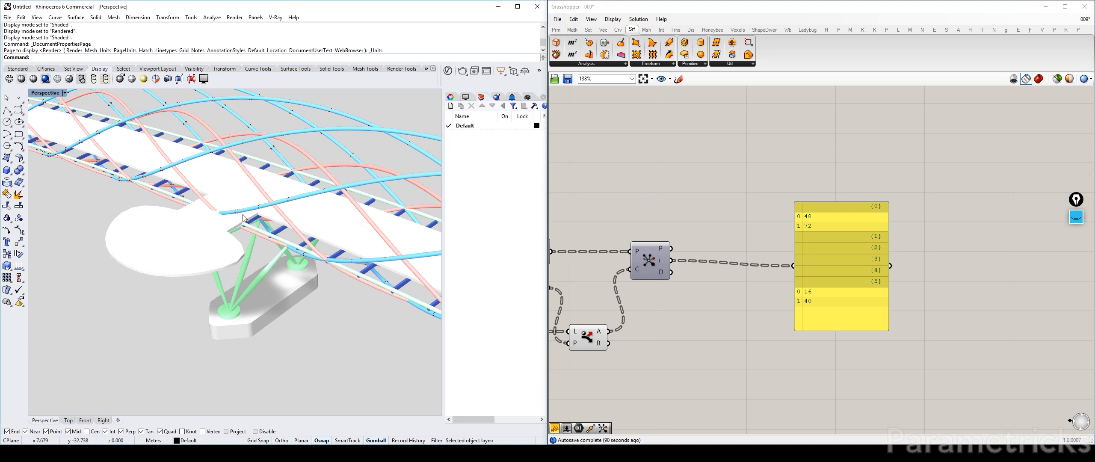
pyautogui.moveTo(245, 216); pyautogui.dragTo(262, 209, button='right')
pyautogui.click(1077, 218)
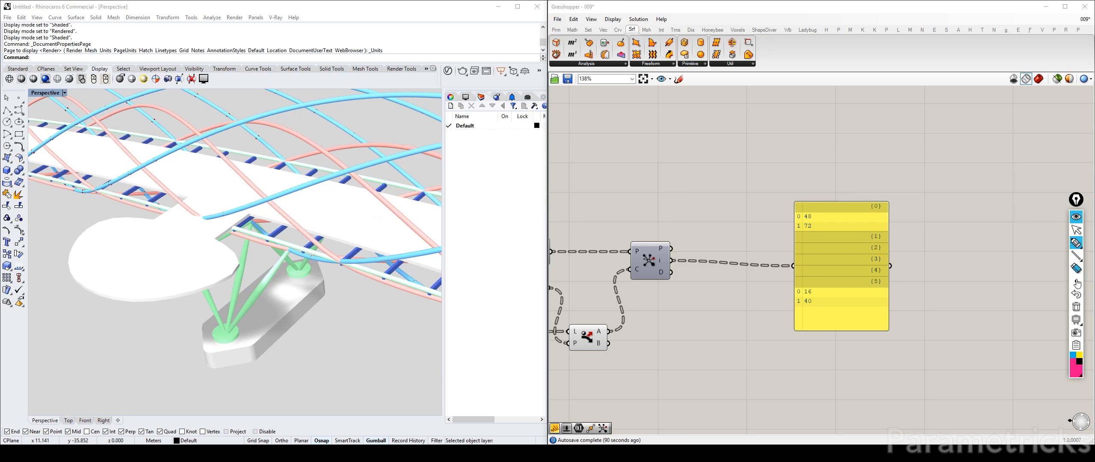
pyautogui.click(1078, 244)
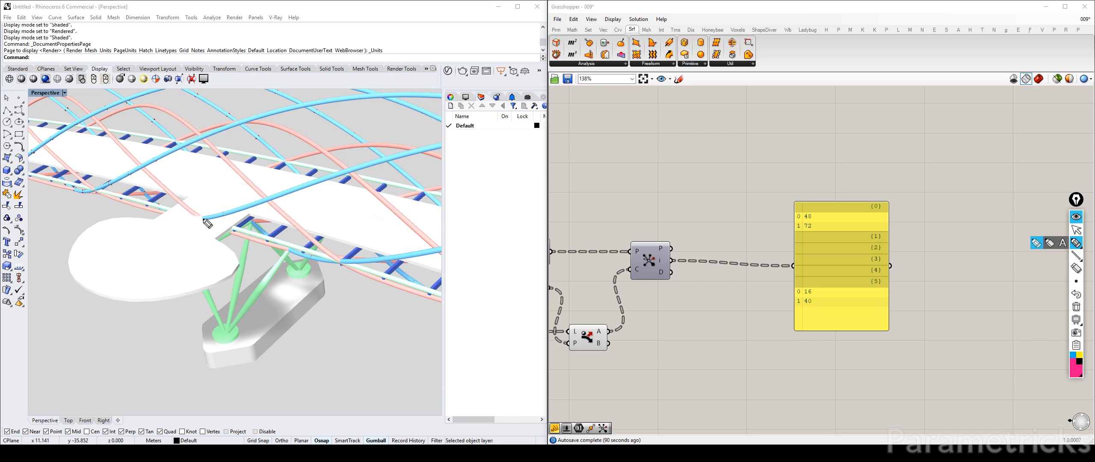
pyautogui.moveTo(195, 222)
pyautogui.mouseDown()
pyautogui.moveTo(250, 203)
pyautogui.moveTo(247, 241)
pyautogui.mouseUp()
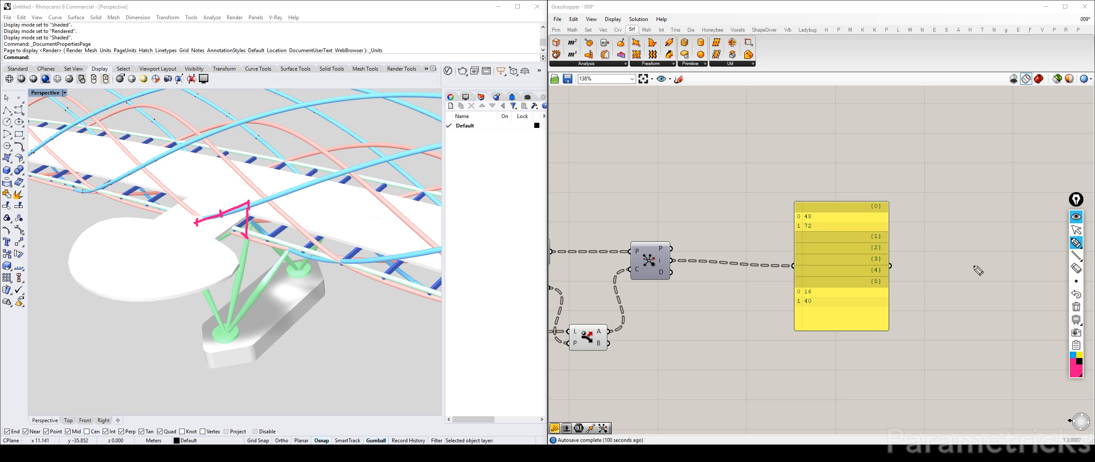
pyautogui.click(1078, 281)
pyautogui.click(1077, 307)
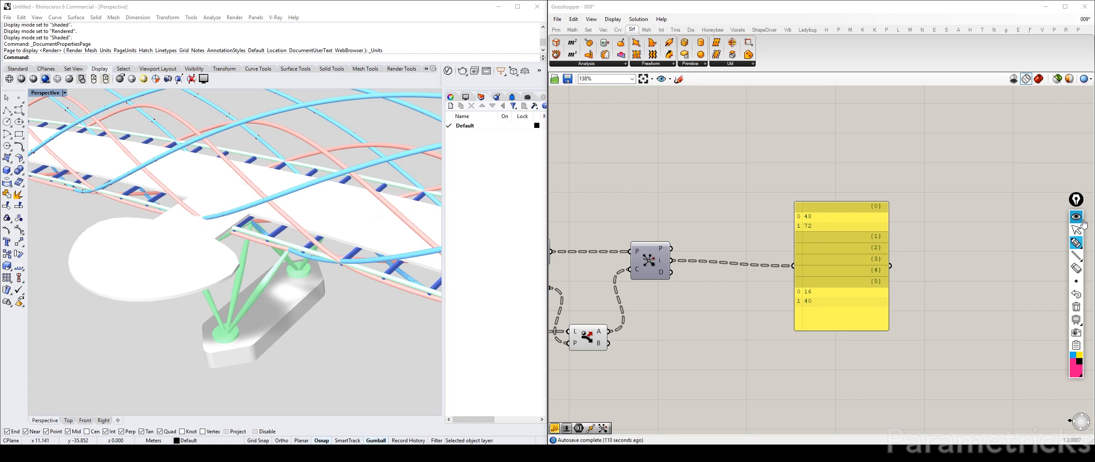
pyautogui.click(1081, 221)
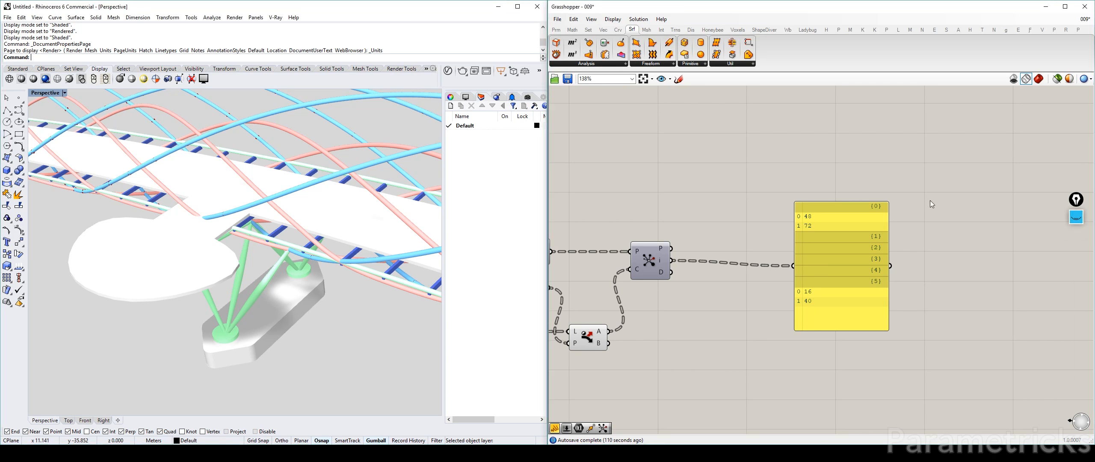
# Add a Series component above Closest Point and connect Closest Point's index output to its S input
pyautogui.doubleClick(715, 180)
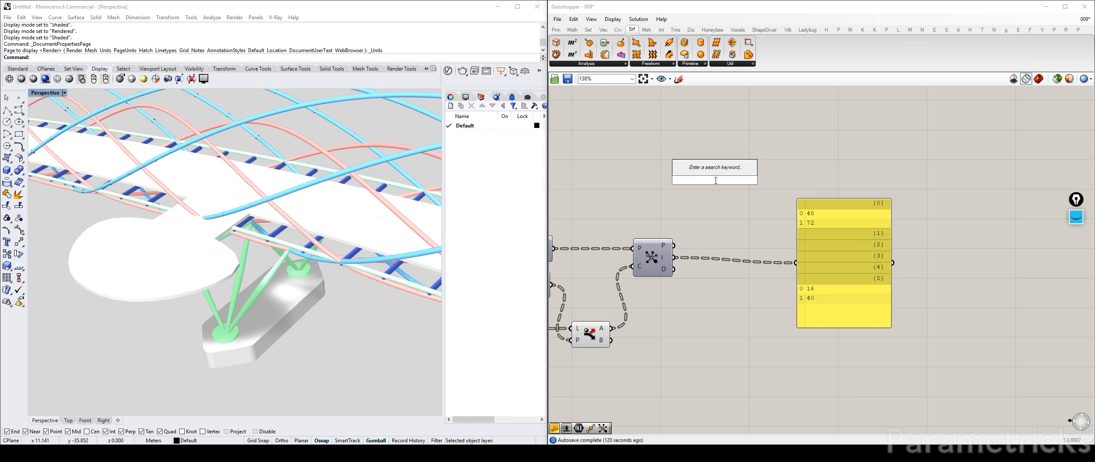
pyautogui.write('s')
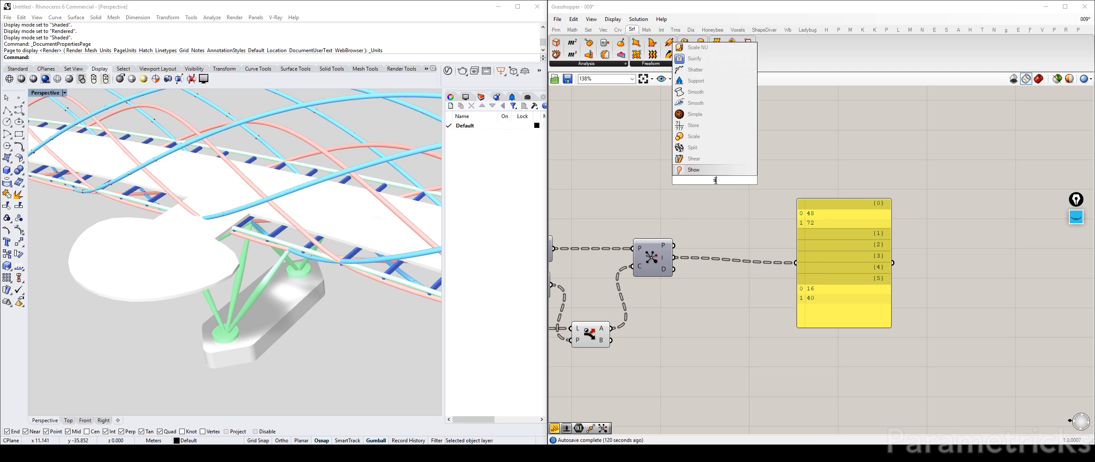
pyautogui.write('eries')
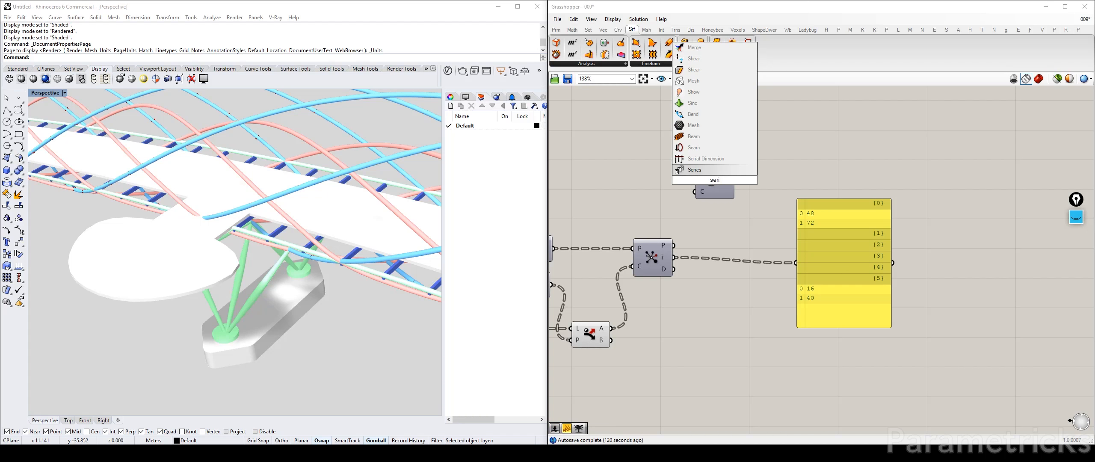
pyautogui.press('Return')
pyautogui.moveTo(708, 200); pyautogui.dragTo(701, 168, button='right')
pyautogui.moveTo(701, 168); pyautogui.dragTo(720, 174)
pyautogui.moveTo(664, 246); pyautogui.dragTo(726, 186)
# Add a panel containing 3, shrink it and place it to the left of Series
pyautogui.doubleClick(663, 151)
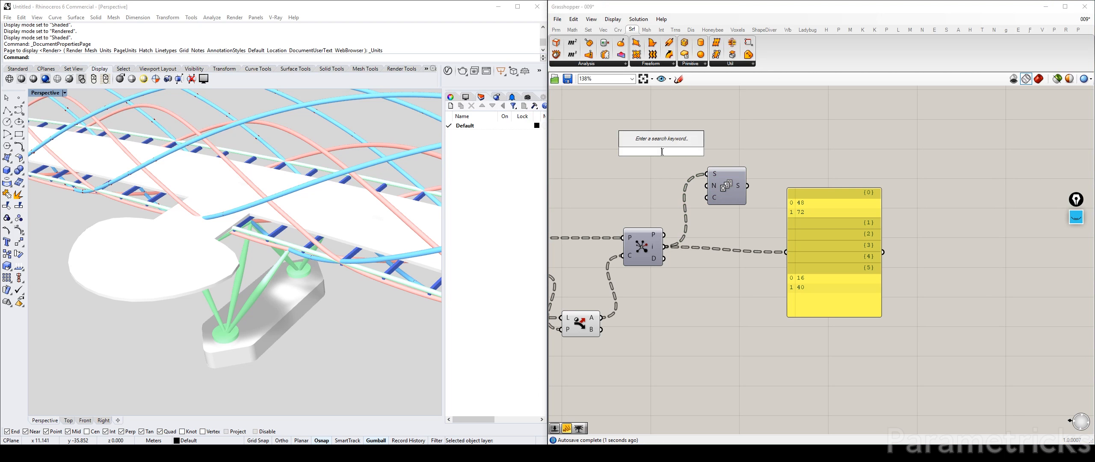
pyautogui.write('//')
pyautogui.press('Return')
pyautogui.doubleClick(663, 151)
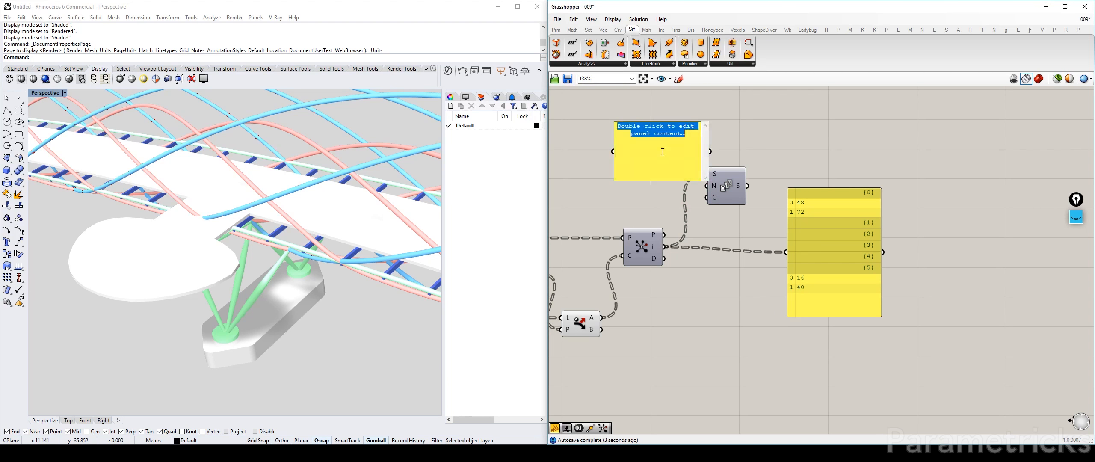
pyautogui.write('3')
pyautogui.click(651, 79)
pyautogui.click(608, 130)
pyautogui.click(608, 130)
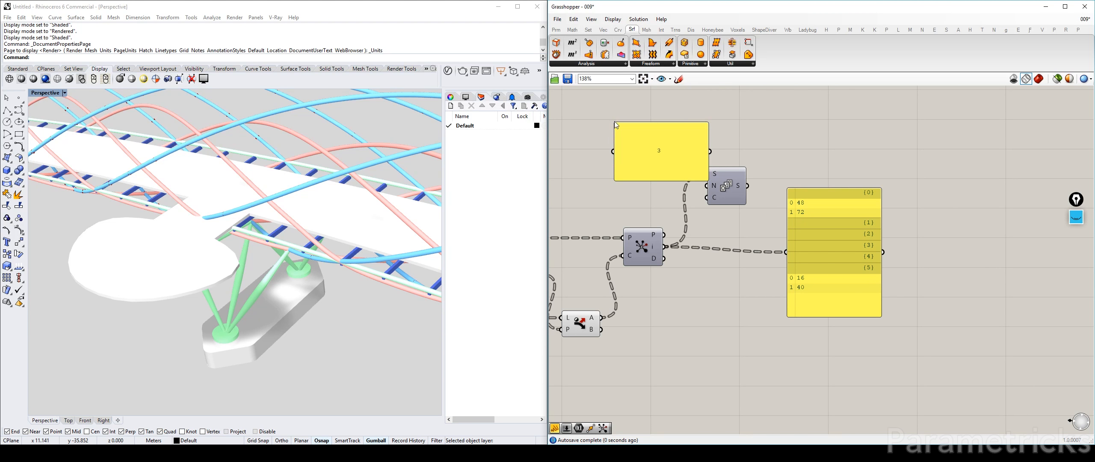
pyautogui.moveTo(615, 125); pyautogui.dragTo(673, 157)
pyautogui.moveTo(684, 169); pyautogui.dragTo(639, 194)
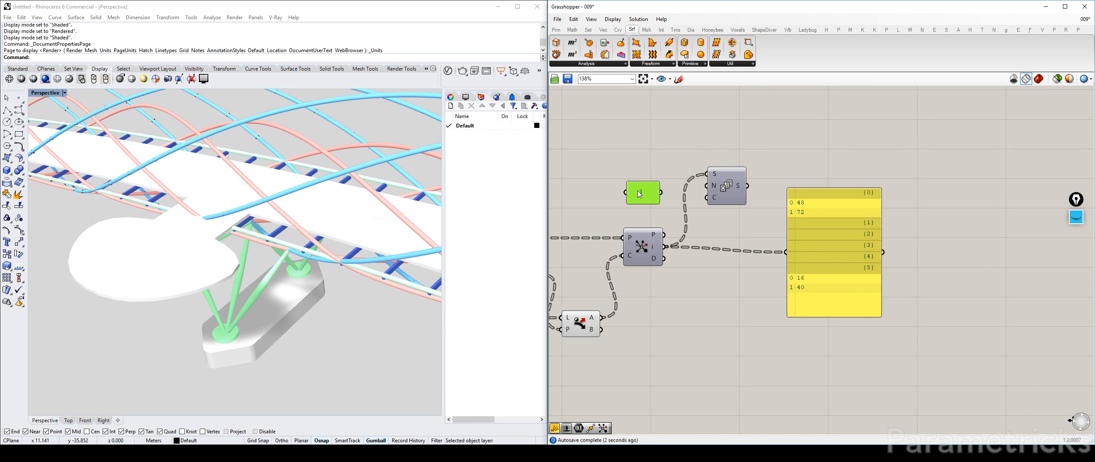
# Name the panel "points to remove" and connect it to Series' C input
pyautogui.rightClick(639, 194)
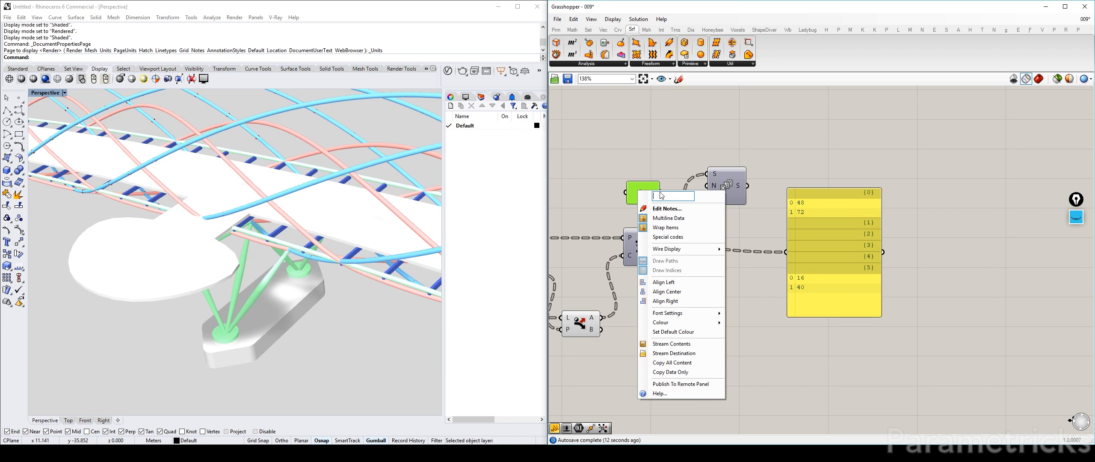
pyautogui.write('points te')
pyautogui.press('BackSpace')
pyautogui.write('o remove')
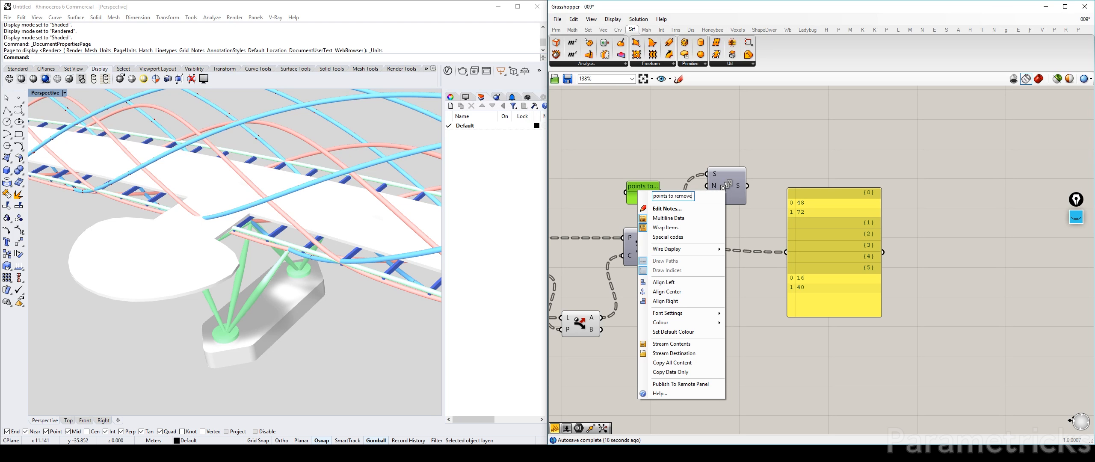
pyautogui.press('Return')
pyautogui.moveTo(626, 197)
pyautogui.mouseDown()
pyautogui.moveTo(598, 197)
pyautogui.moveTo(628, 203)
pyautogui.mouseUp()
pyautogui.moveTo(645, 164); pyautogui.dragTo(646, 148, button='right')
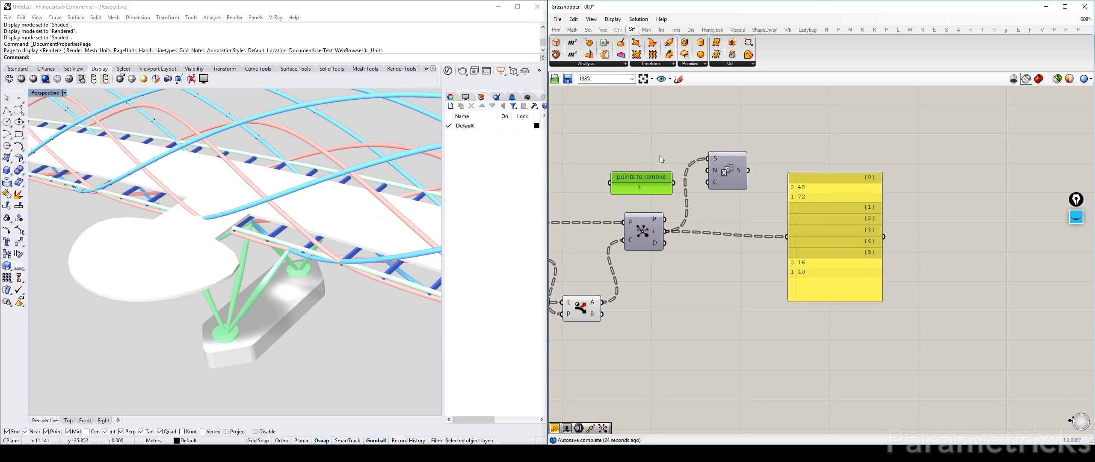
pyautogui.moveTo(674, 182); pyautogui.dragTo(708, 183)
# Connect Series' output to the index panel in place of Closest Point, and make the panel taller and wider
pyautogui.moveTo(718, 186); pyautogui.dragTo(689, 182, button='right')
pyautogui.moveTo(721, 165); pyautogui.dragTo(857, 176)
pyautogui.moveTo(873, 256); pyautogui.dragTo(887, 345)
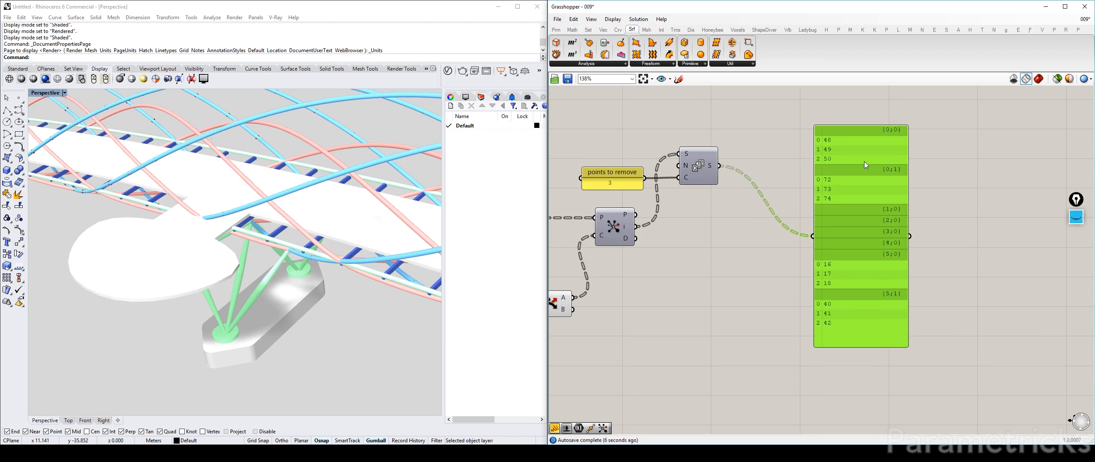
pyautogui.moveTo(834, 197); pyautogui.dragTo(852, 185)
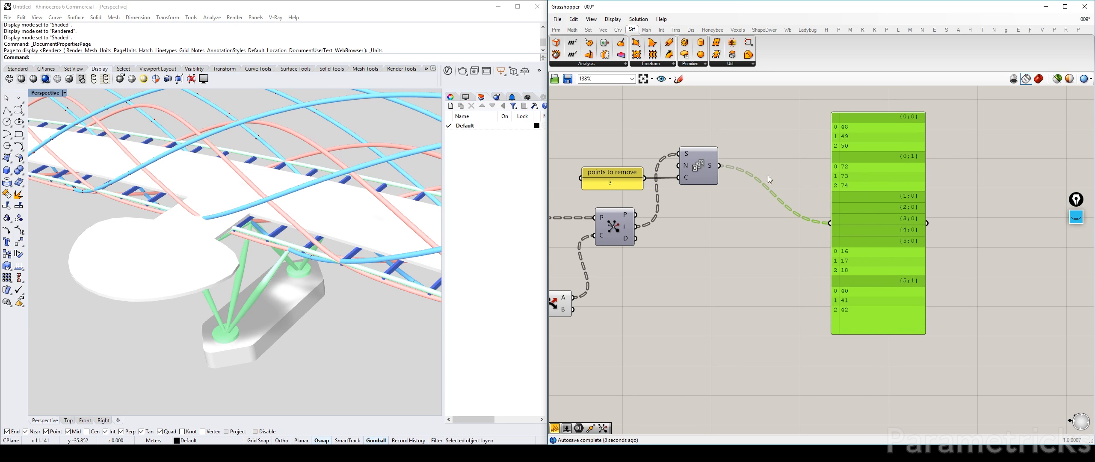
pyautogui.moveTo(924, 196); pyautogui.dragTo(970, 188)
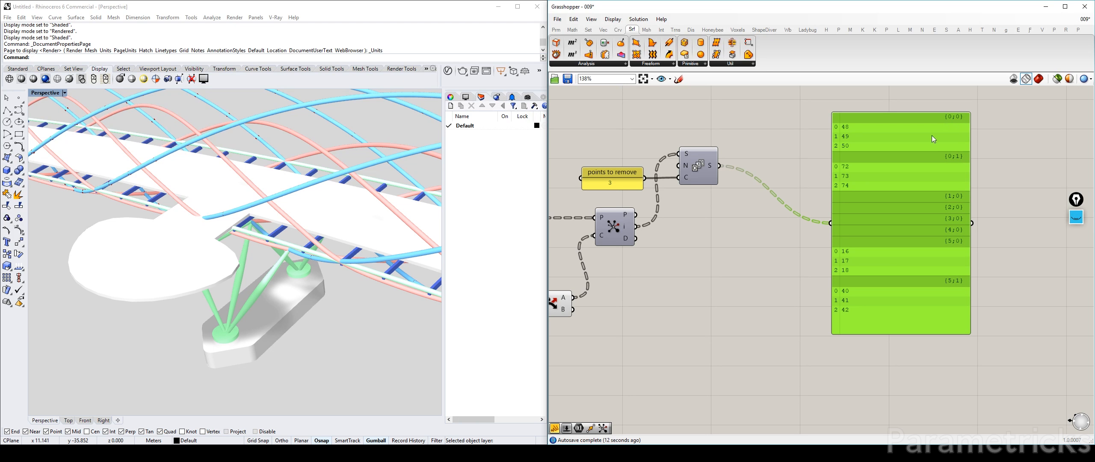
pyautogui.moveTo(932, 136); pyautogui.dragTo(909, 141)
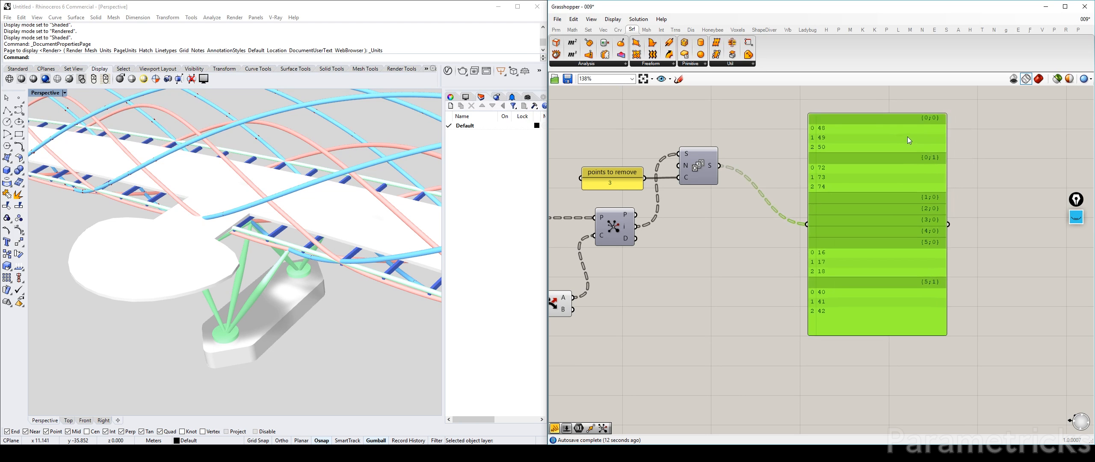
# Simplify Series' output and insert a Trim Tree component between Series and the index panel
pyautogui.rightClick(713, 166)
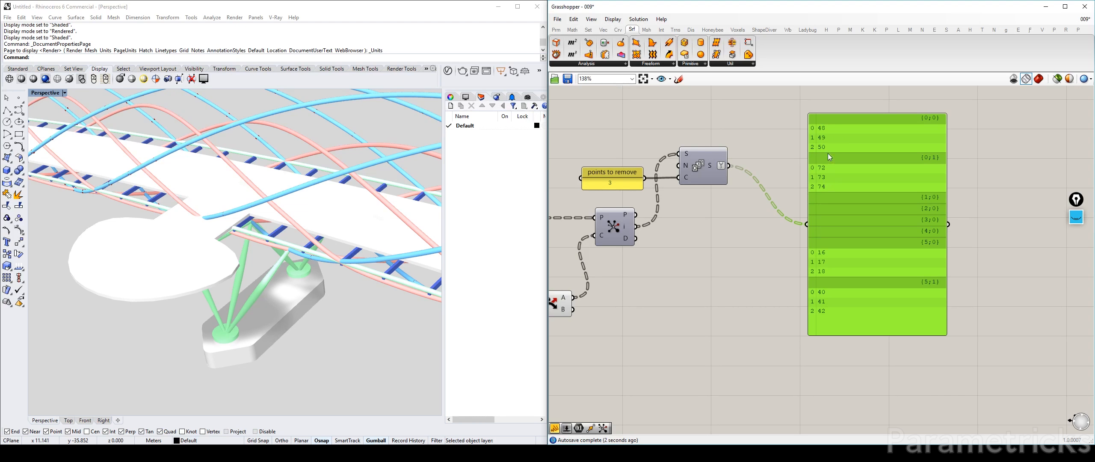
pyautogui.doubleClick(736, 228)
pyautogui.write('trim')
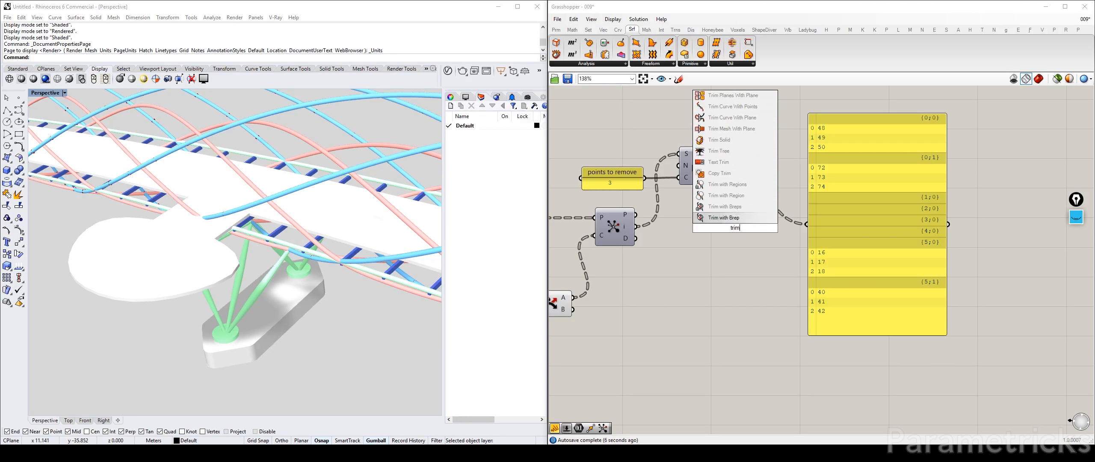
pyautogui.click(732, 203)
pyautogui.moveTo(729, 166); pyautogui.dragTo(807, 224)
pyautogui.moveTo(738, 234); pyautogui.dragTo(761, 178)
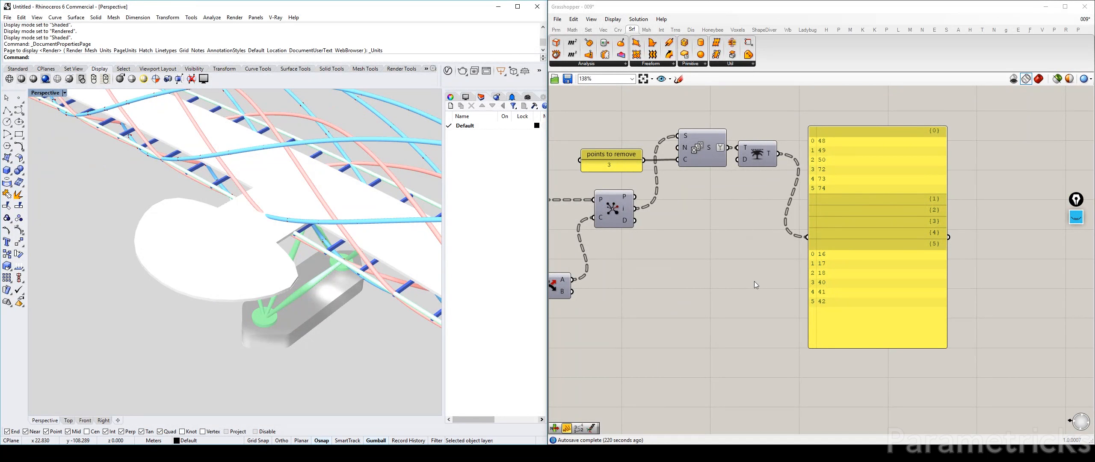
# Move the index panel farther to the right of Trim Tree
pyautogui.click(761, 160)
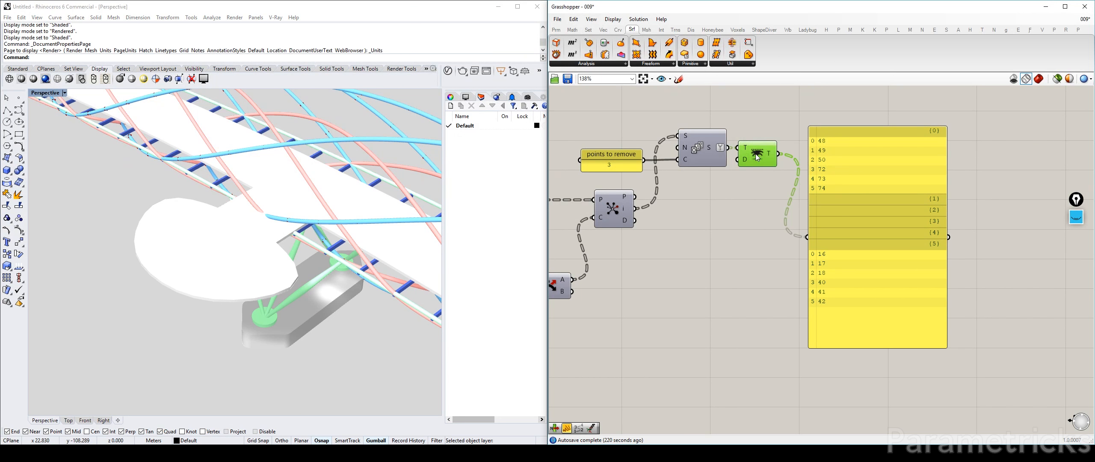
pyautogui.moveTo(886, 226); pyautogui.dragTo(989, 221)
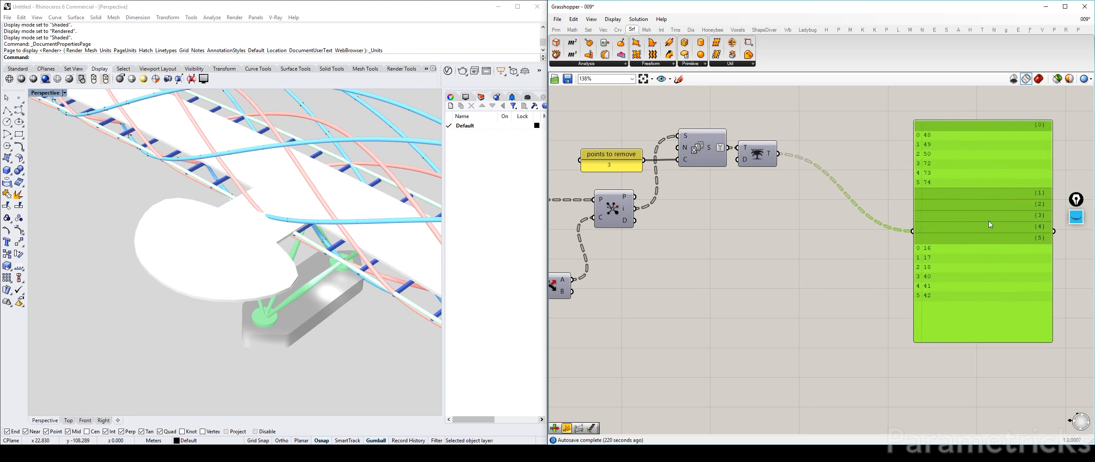
# Add an Interpolate curve component below Trim Tree and connect Dispatch's A output to its V input
pyautogui.doubleClick(765, 258)
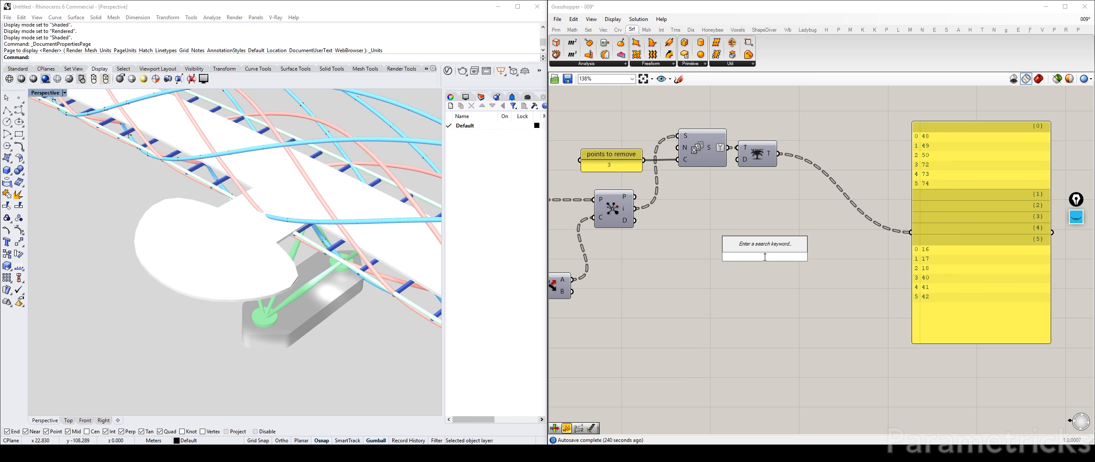
pyautogui.write('inter')
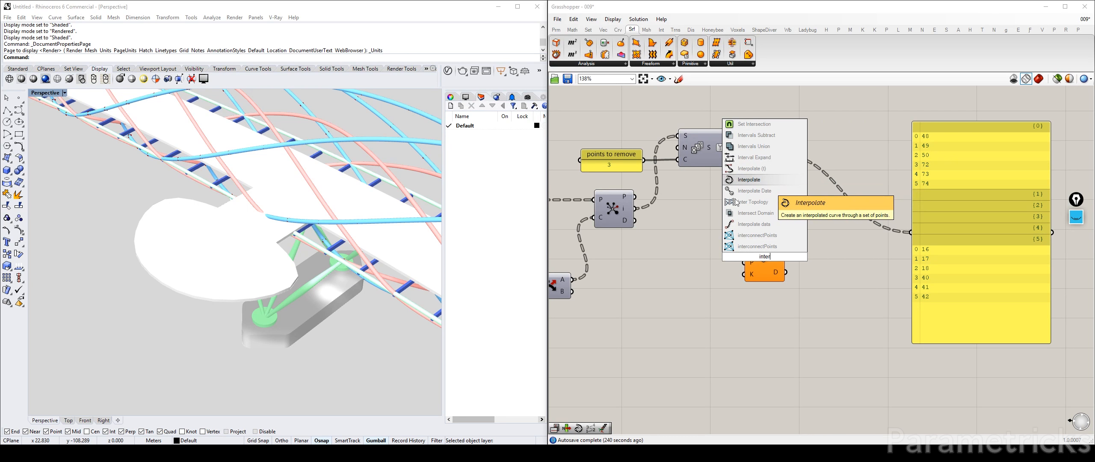
pyautogui.click(765, 183)
pyautogui.moveTo(575, 281); pyautogui.dragTo(760, 246)
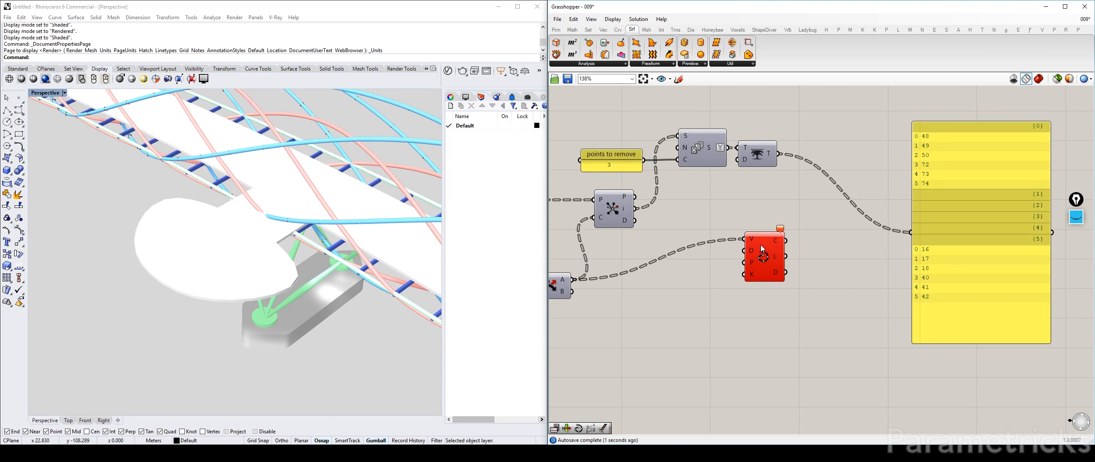
pyautogui.rightClick(761, 246)
pyautogui.click(643, 286)
# Add a Clean Tree component between Dispatch and Interpolate
pyautogui.moveTo(563, 278)
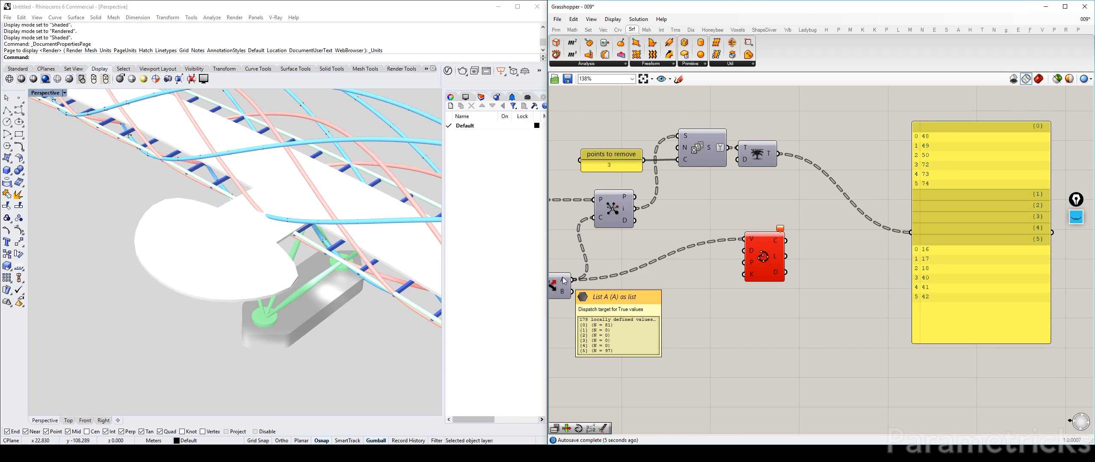
pyautogui.doubleClick(688, 291)
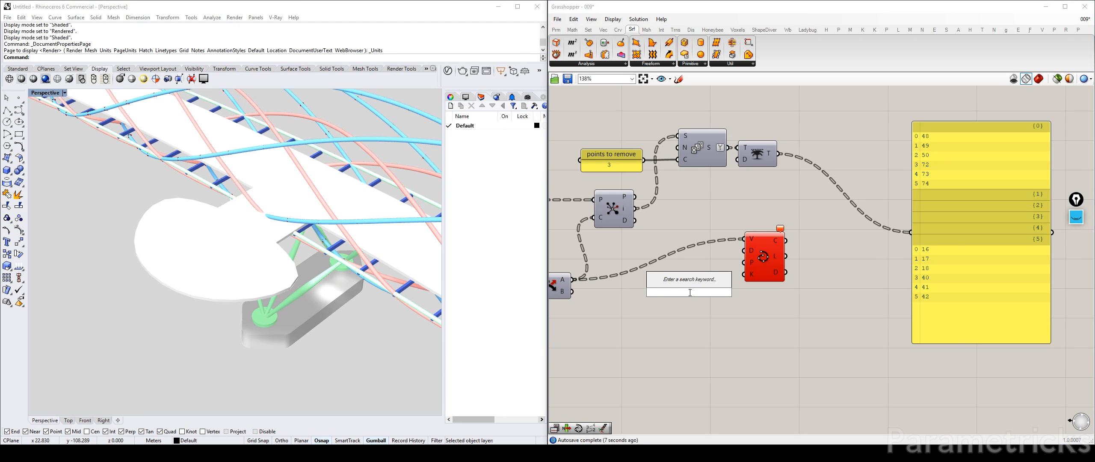
pyautogui.write('clean')
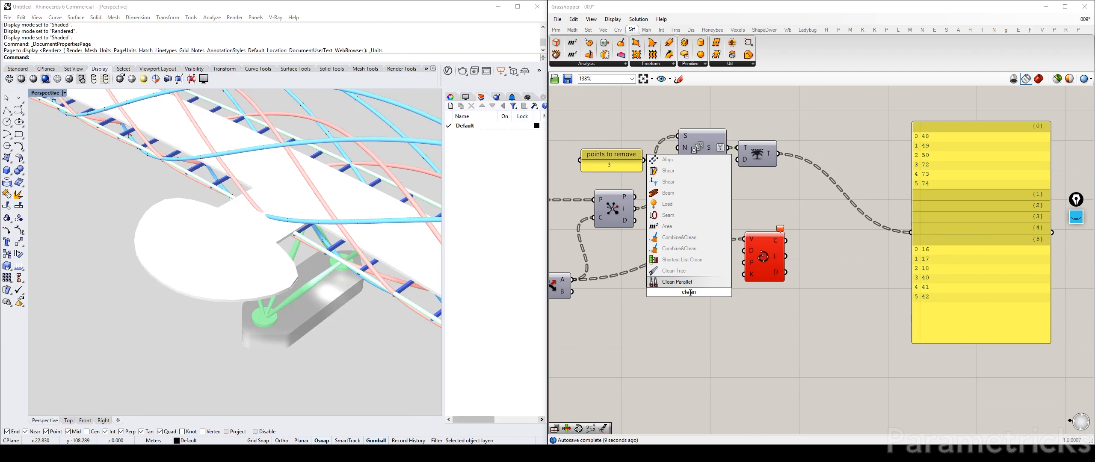
pyautogui.click(676, 276)
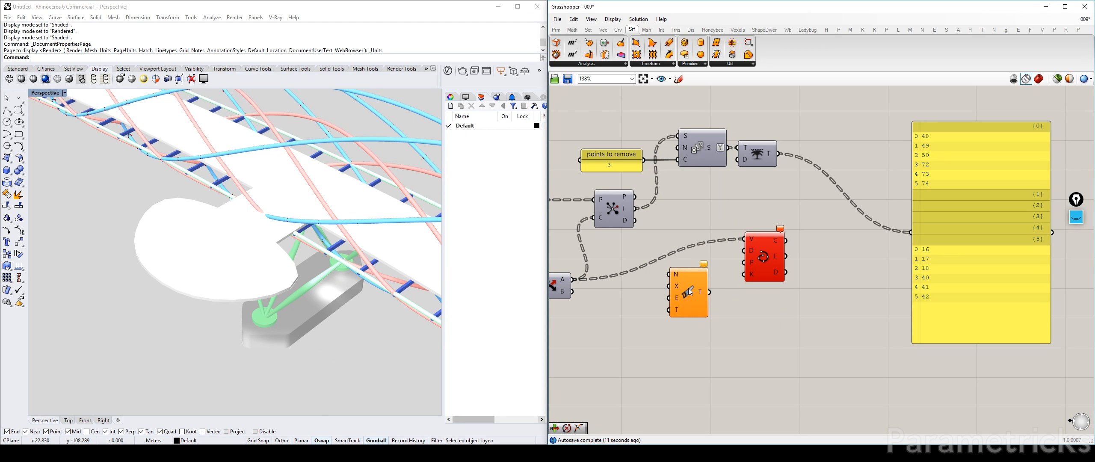
pyautogui.moveTo(679, 282); pyautogui.dragTo(676, 263)
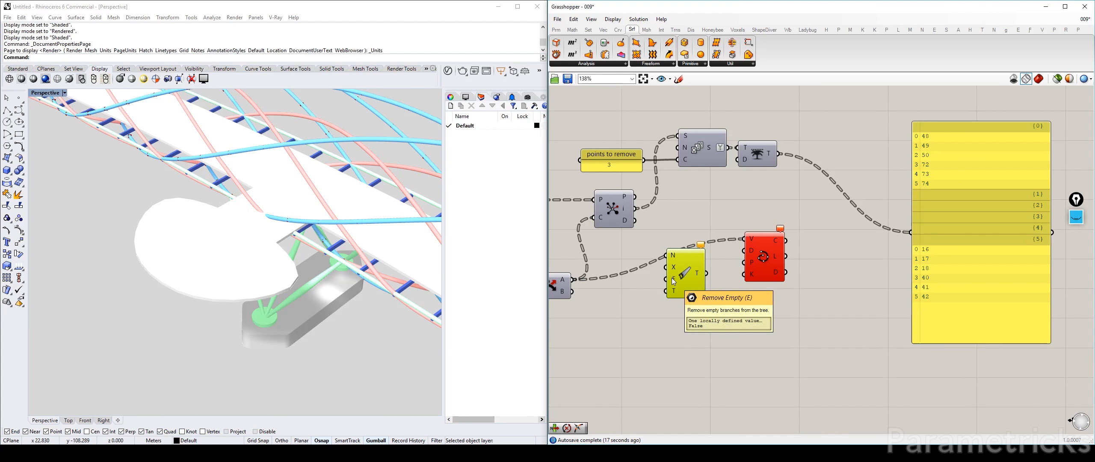
# Set Clean Tree's Remove Empty input to True and connect Dispatch's A output to its T input
pyautogui.rightClick(673, 279)
pyautogui.moveTo(702, 362)
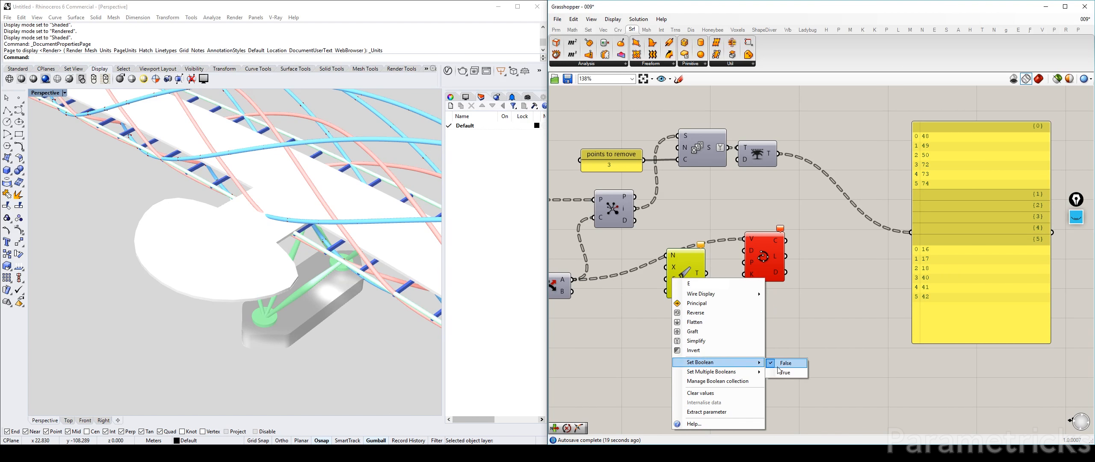
pyautogui.click(785, 372)
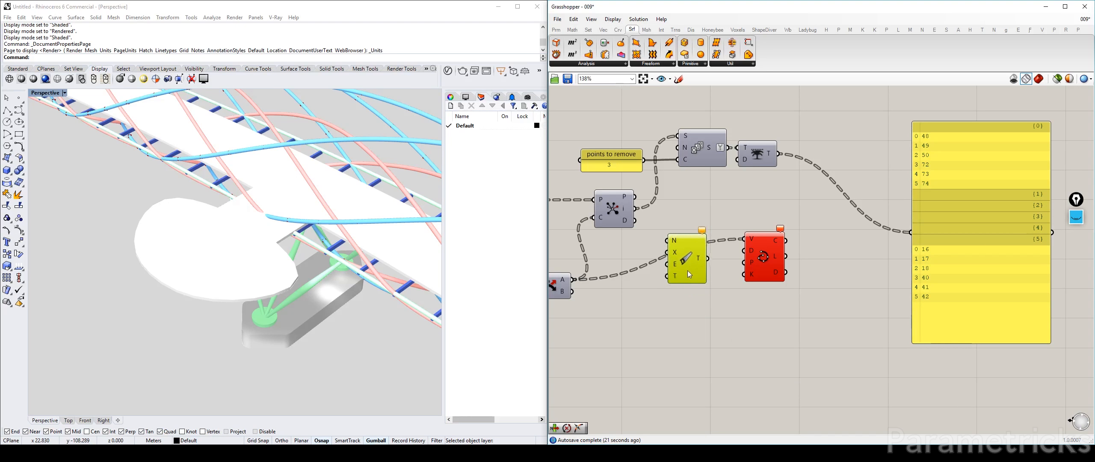
pyautogui.moveTo(575, 280); pyautogui.dragTo(667, 276)
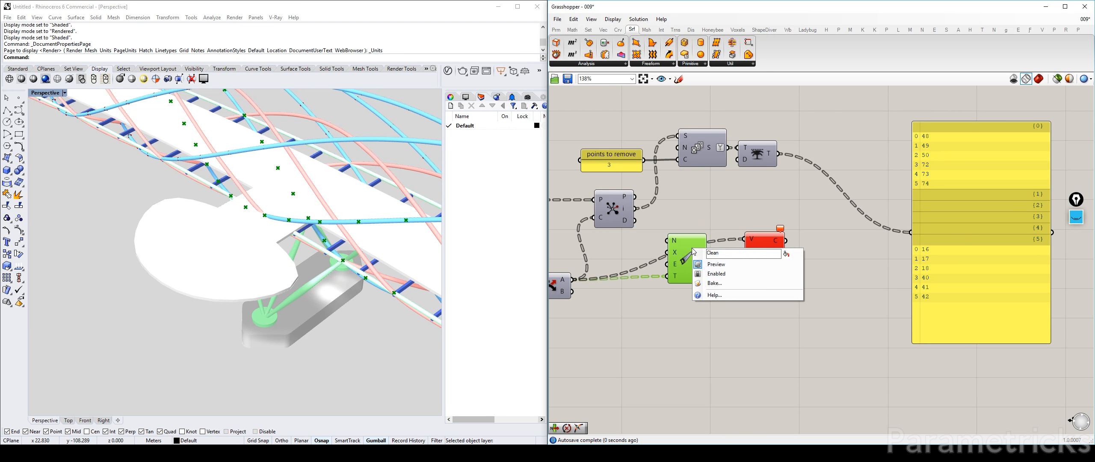
# Connect Clean Tree's output to the panel in place of Trim Tree, and to Interpolate's V input
pyautogui.click(684, 252)
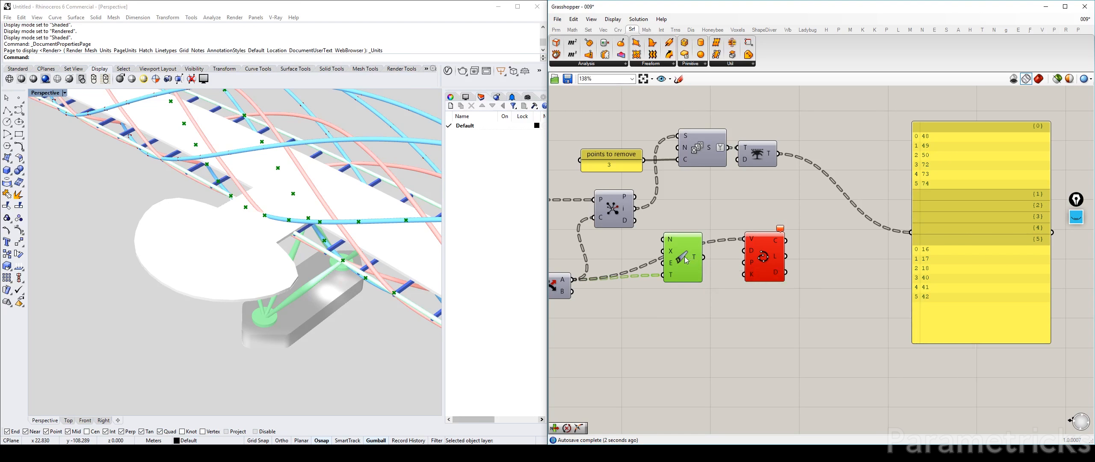
pyautogui.moveTo(692, 257); pyautogui.dragTo(909, 232)
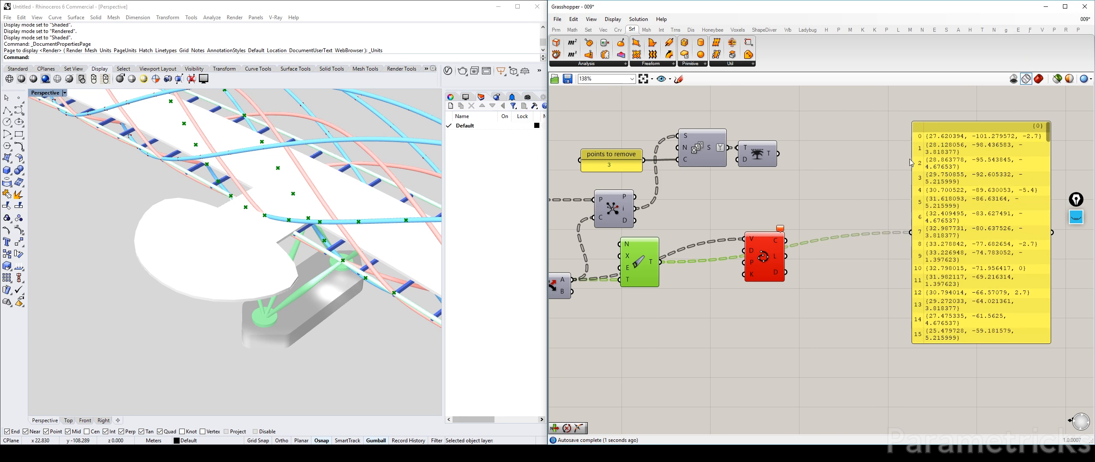
pyautogui.moveTo(654, 266)
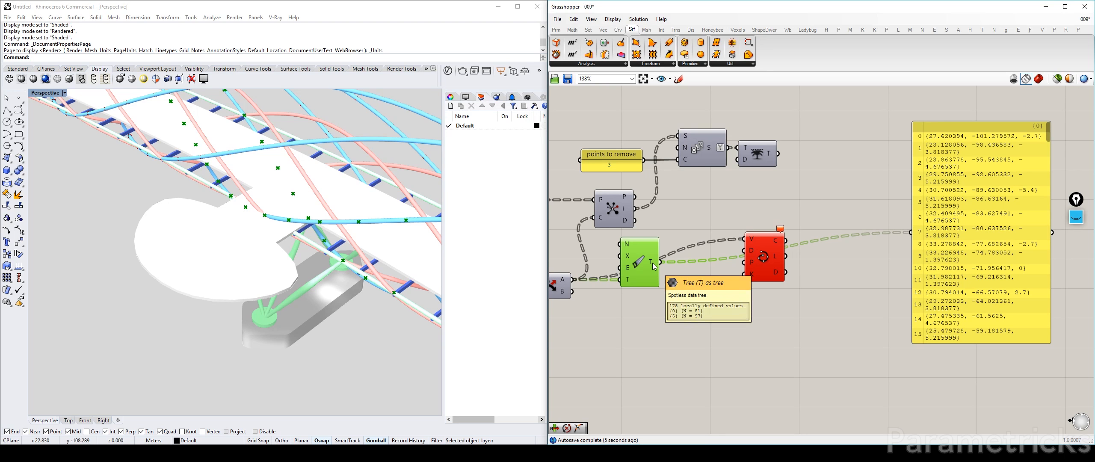
pyautogui.moveTo(659, 262); pyautogui.dragTo(732, 255)
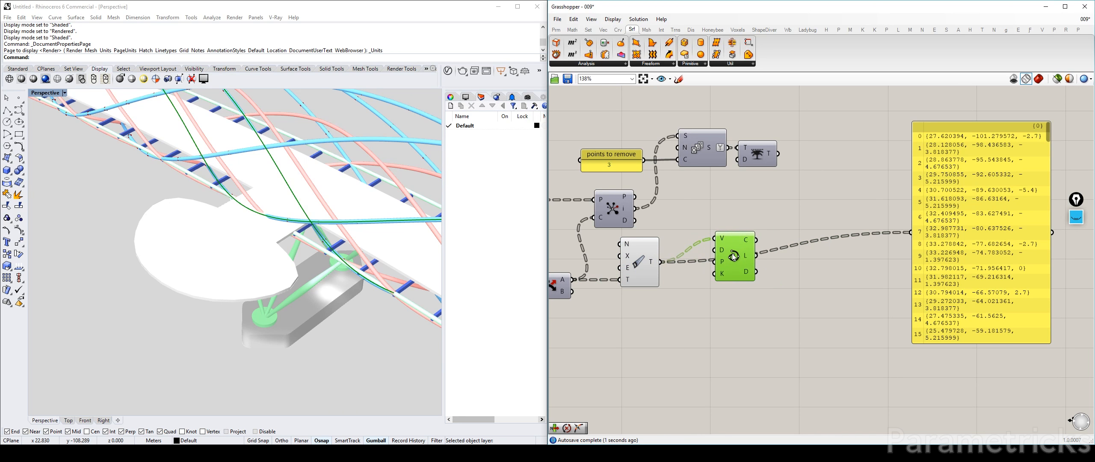
# Line up Clean Tree and Interpolate closer together and inspect the interpolated helix curves around the pod
pyautogui.click(773, 226)
pyautogui.click(738, 253)
pyautogui.click(739, 210)
pyautogui.moveTo(644, 263); pyautogui.dragTo(671, 264)
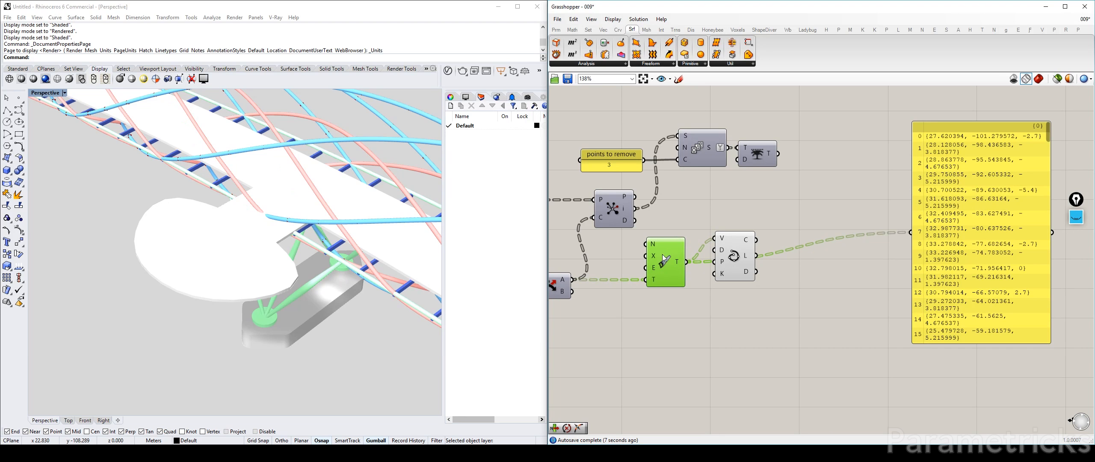
pyautogui.click(735, 255)
pyautogui.moveTo(279, 240); pyautogui.dragTo(321, 216, button='right')
pyautogui.moveTo(770, 213); pyautogui.dragTo(727, 220, button='right')
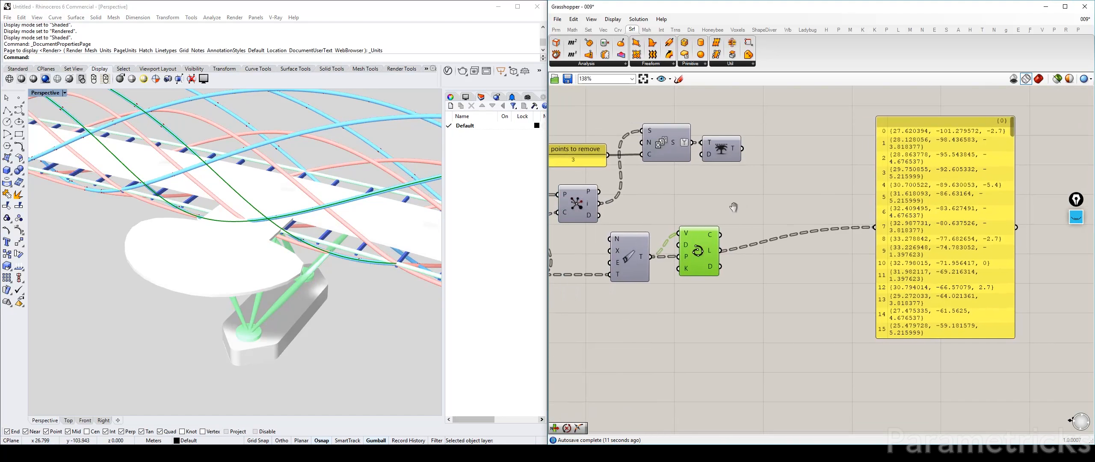
pyautogui.moveTo(689, 266)
pyautogui.mouseDown()
pyautogui.moveTo(707, 245)
pyautogui.moveTo(698, 255)
pyautogui.moveTo(706, 276)
pyautogui.moveTo(698, 270)
pyautogui.mouseUp()
# Add a List Item component above Clean Tree and Interpolate
pyautogui.moveTo(769, 217); pyautogui.dragTo(750, 223, button='right')
pyautogui.moveTo(668, 217); pyautogui.dragTo(766, 215, button='right')
pyautogui.click(765, 215)
pyautogui.doubleClick(766, 218)
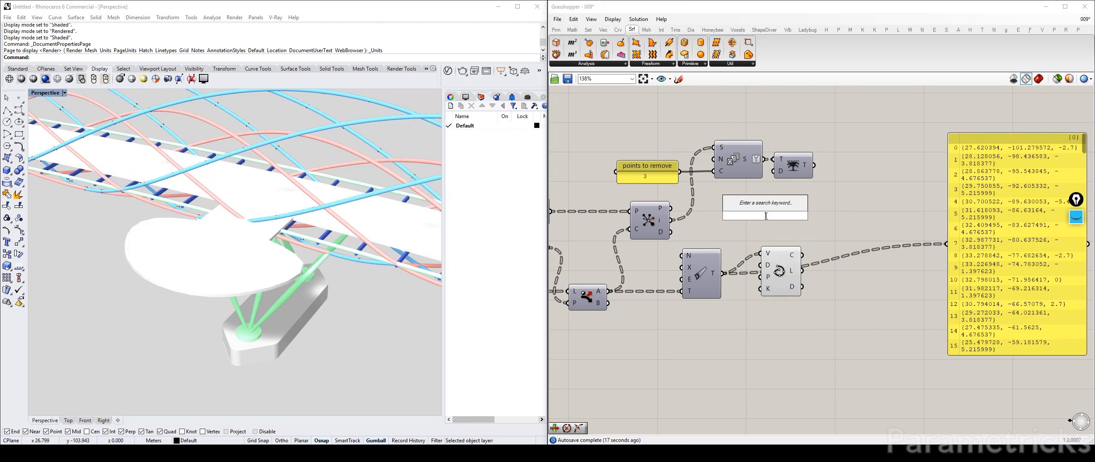
pyautogui.write('item')
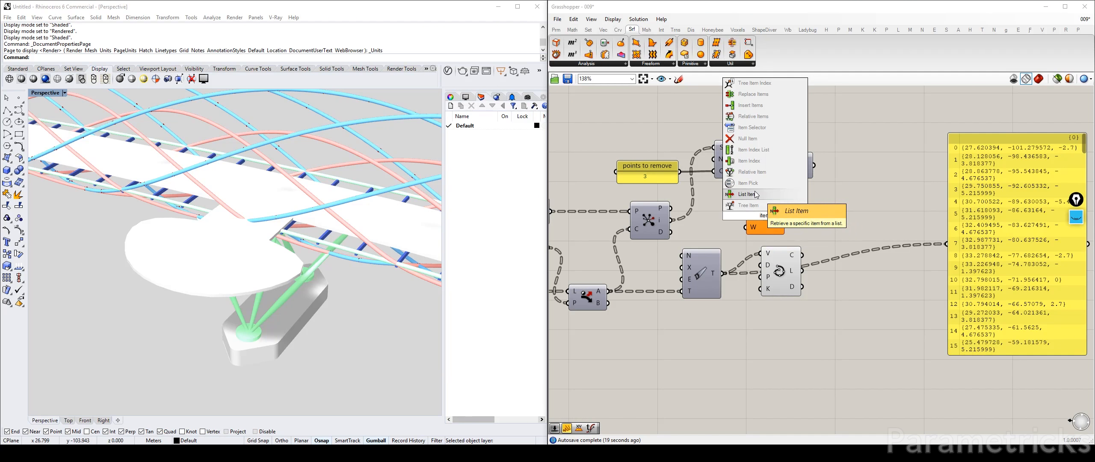
# Place a List Item component and wire the T output that feeds Interpolate into its list input
pyautogui.click(755, 194)
pyautogui.click(638, 235)
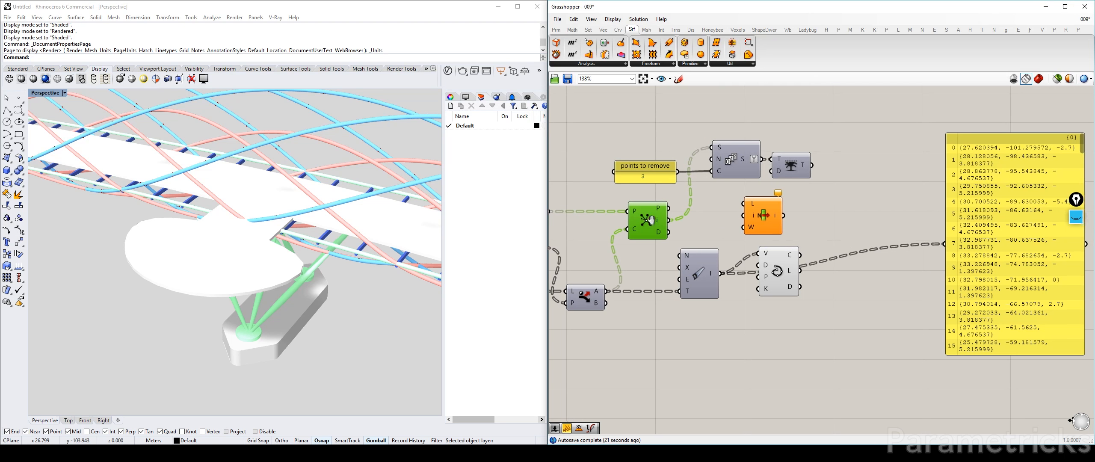
pyautogui.moveTo(672, 224); pyautogui.dragTo(650, 221, button='right')
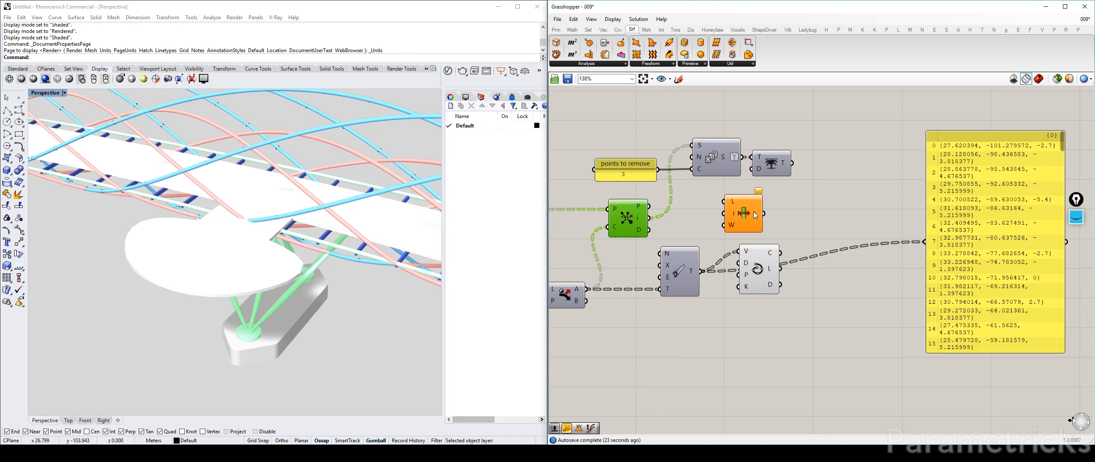
pyautogui.moveTo(757, 216); pyautogui.dragTo(807, 215, button='right')
pyautogui.moveTo(636, 289); pyautogui.dragTo(775, 202)
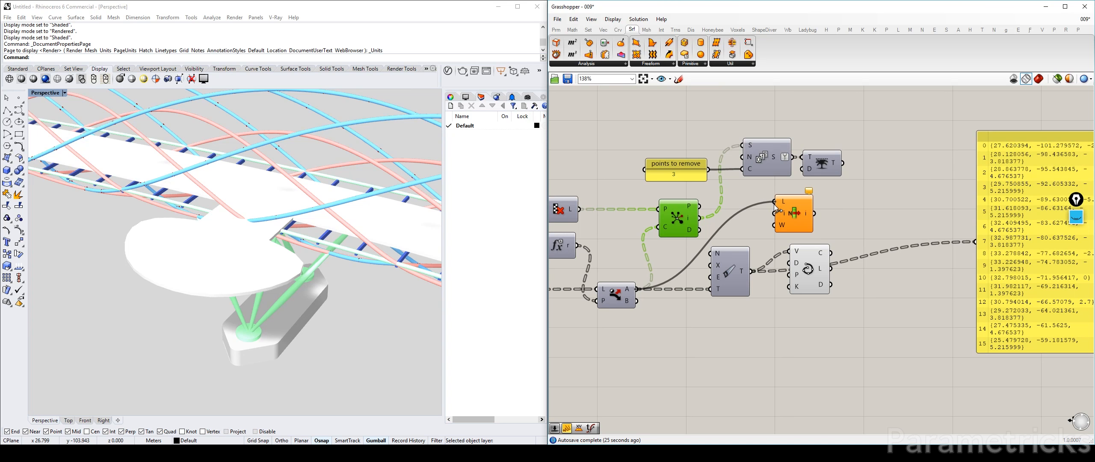
pyautogui.moveTo(751, 271); pyautogui.dragTo(873, 216)
# Replace the List Item's list source with Dispatch output A and connect the Trim Tree output to its index input
pyautogui.moveTo(848, 169); pyautogui.dragTo(678, 167, button='right')
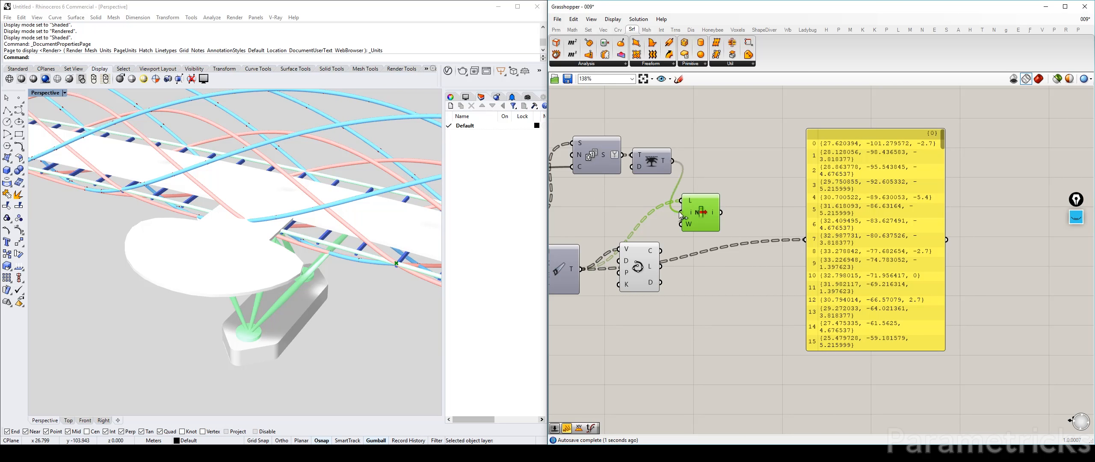
pyautogui.moveTo(681, 214); pyautogui.dragTo(686, 168)
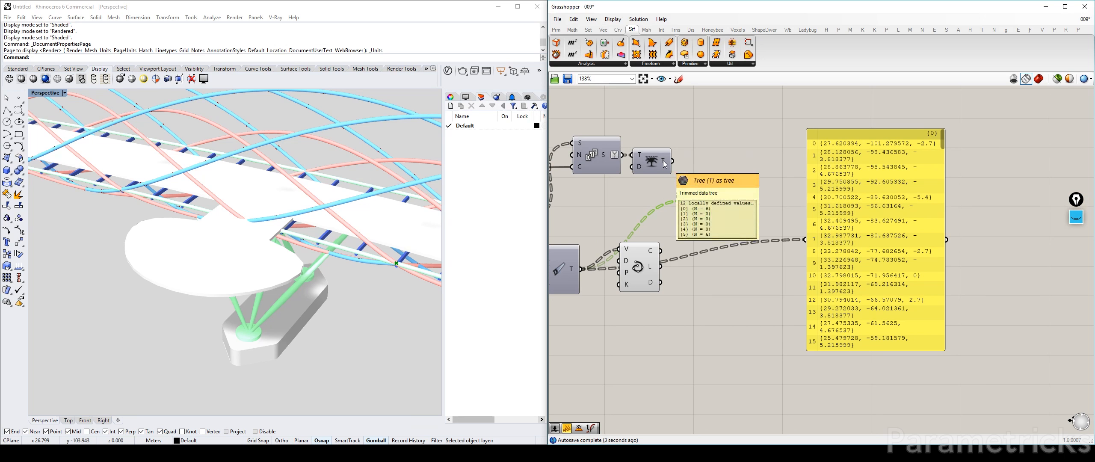
pyautogui.moveTo(641, 167); pyautogui.dragTo(799, 137, button='right')
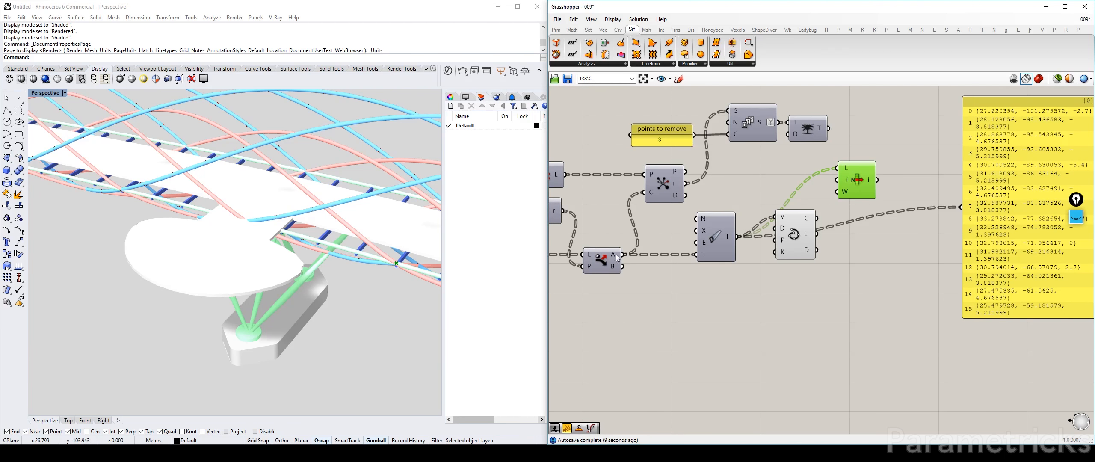
pyautogui.moveTo(625, 254); pyautogui.dragTo(838, 168)
pyautogui.moveTo(834, 148); pyautogui.dragTo(730, 161, button='right')
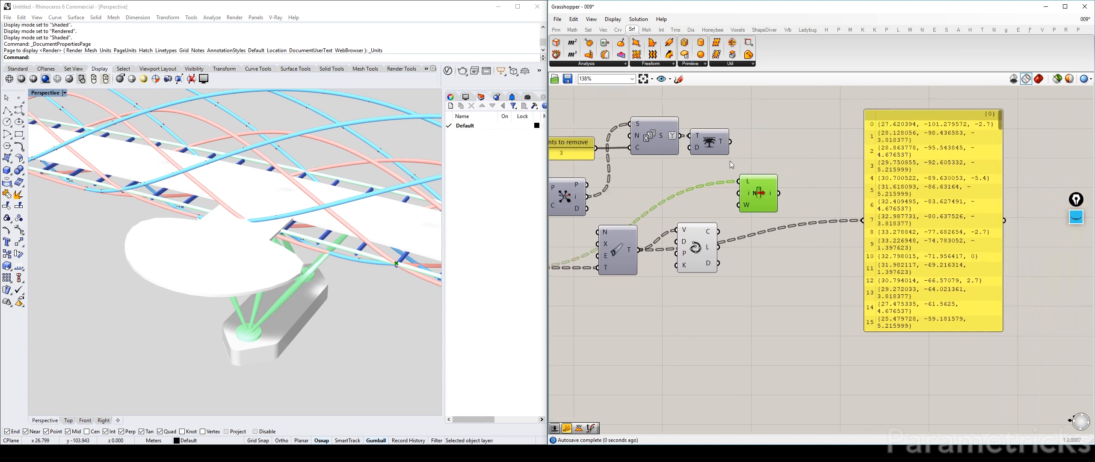
pyautogui.moveTo(730, 141); pyautogui.dragTo(740, 194)
# Connect the List Item output to the coordinates panel, preview its points in the model, and move the panel farther away
pyautogui.moveTo(771, 205); pyautogui.dragTo(955, 181)
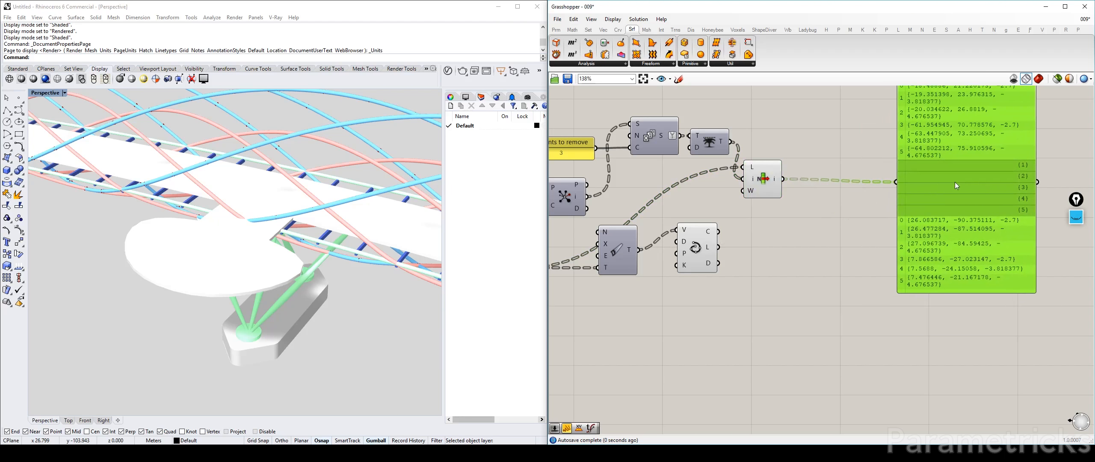
pyautogui.click(765, 181)
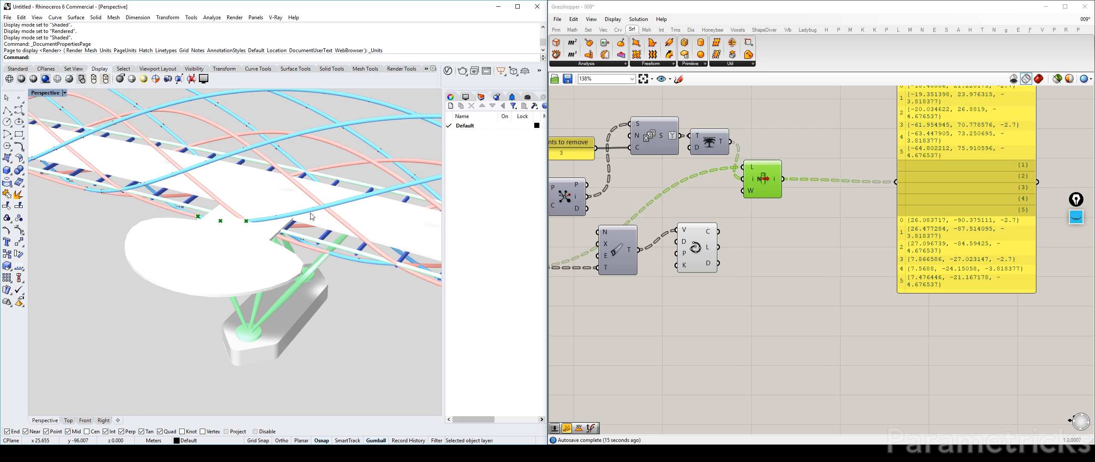
pyautogui.moveTo(852, 185); pyautogui.dragTo(760, 216, button='right')
pyautogui.moveTo(866, 217); pyautogui.dragTo(931, 213)
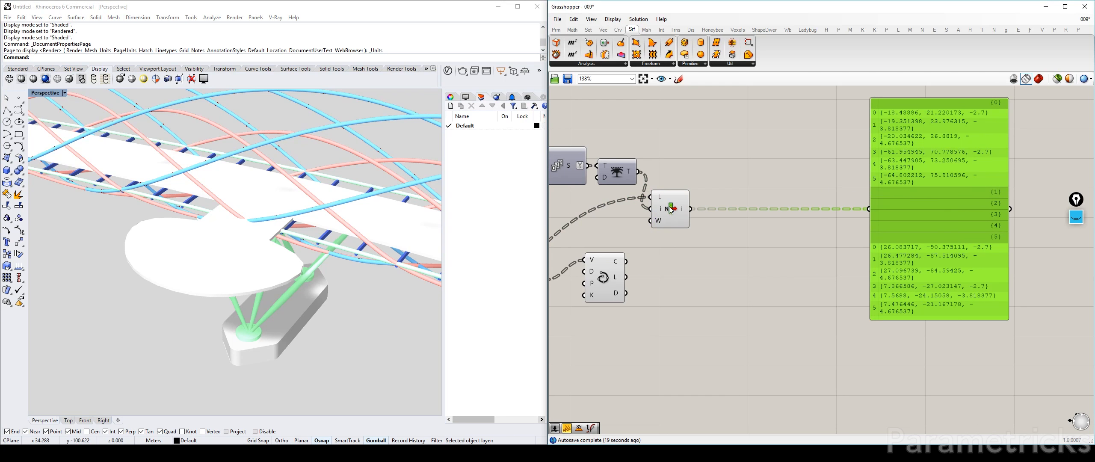
pyautogui.moveTo(671, 210); pyautogui.dragTo(678, 209)
# Tidy the layout by moving the Closest Point component up and the Interpolate component slightly down
pyautogui.moveTo(643, 195); pyautogui.dragTo(814, 196, button='right')
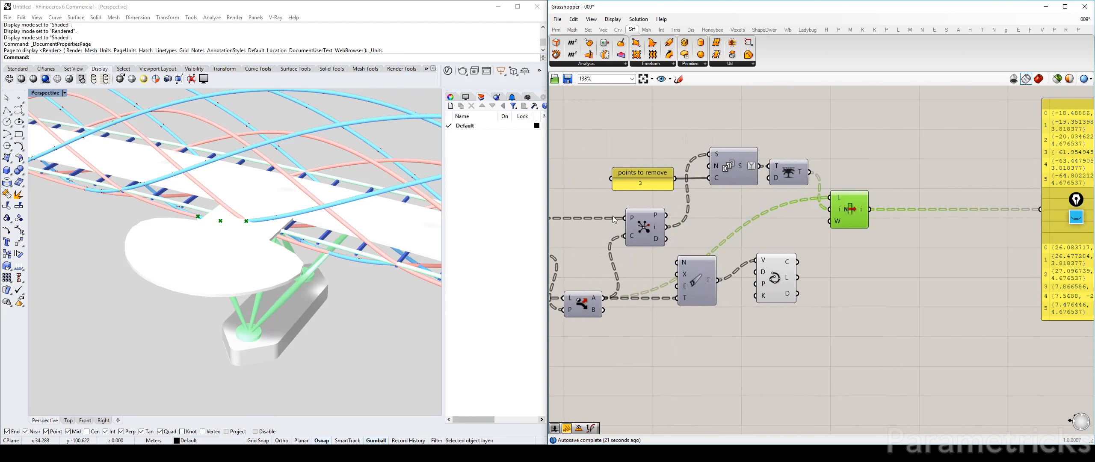
pyautogui.moveTo(644, 228); pyautogui.dragTo(644, 214)
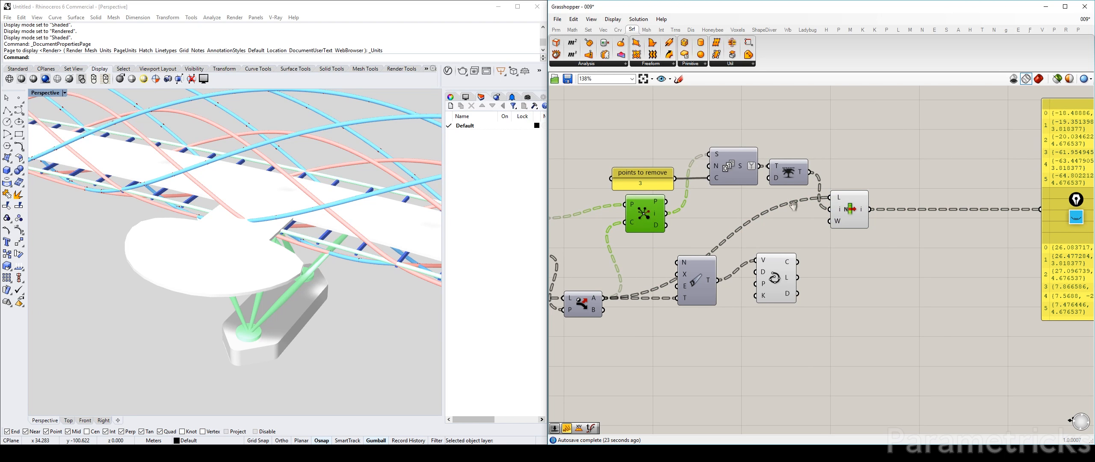
pyautogui.moveTo(794, 205); pyautogui.dragTo(680, 201, button='right')
pyautogui.click(733, 202)
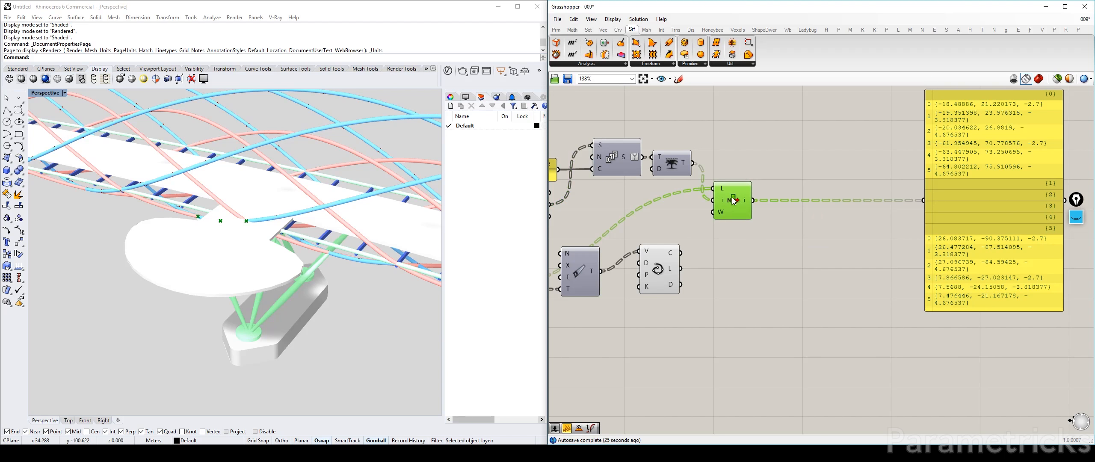
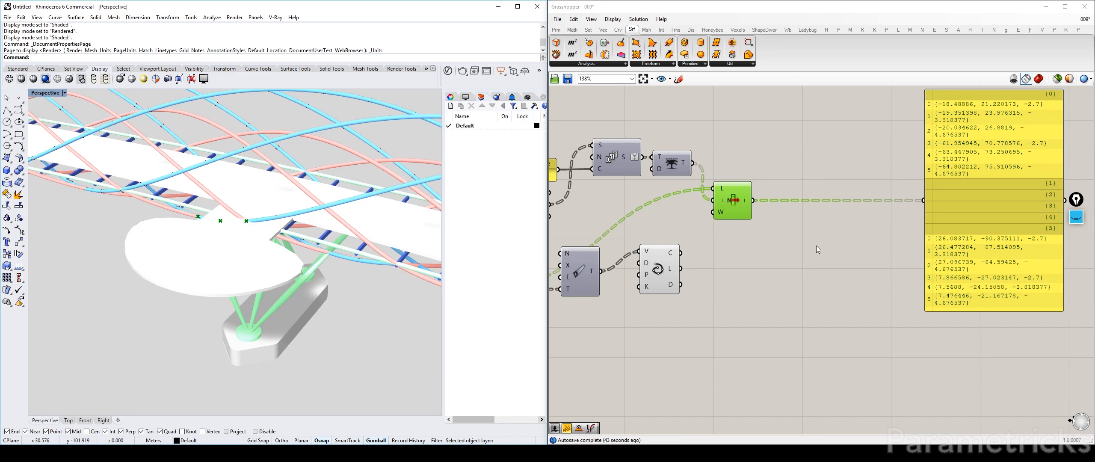
pyautogui.moveTo(654, 269); pyautogui.dragTo(657, 285)
pyautogui.click(751, 252)
# Examine where the List Item points fall along the bridge and beside its supports
pyautogui.click(733, 201)
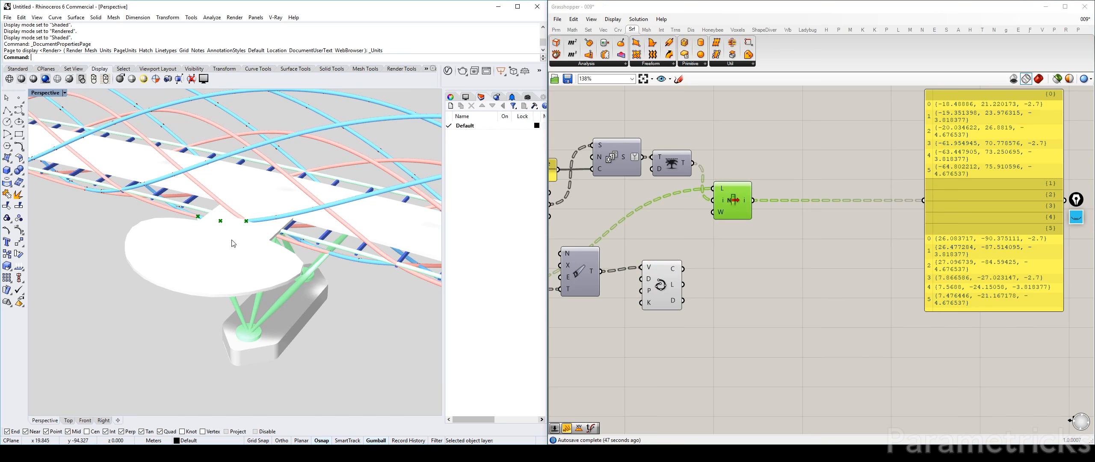
pyautogui.scroll(-6, 266, 243)
pyautogui.scroll(8, 102, 208)
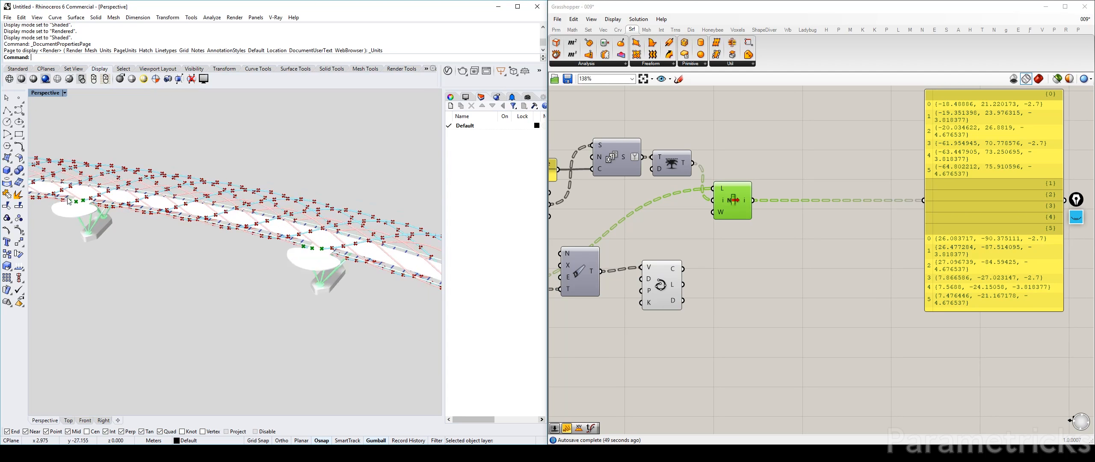
pyautogui.scroll(-8, 104, 210)
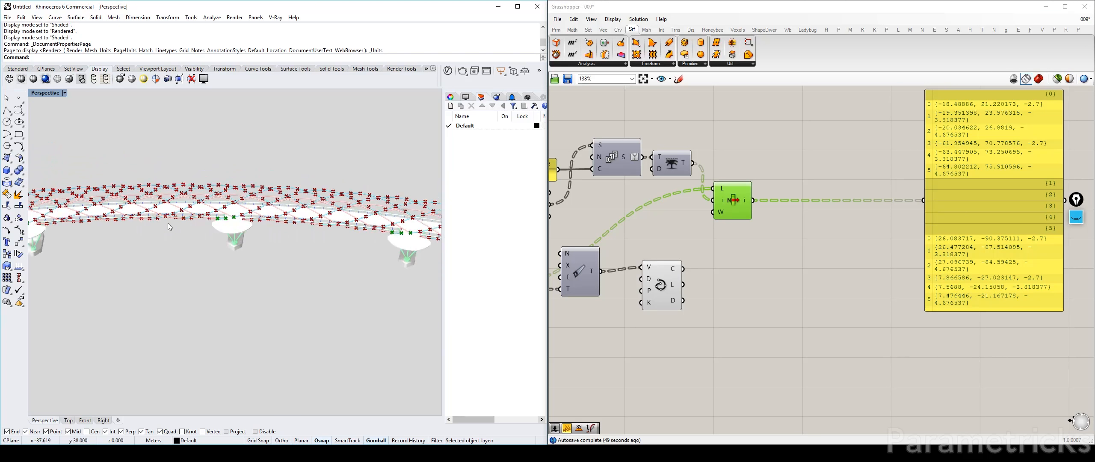
pyautogui.moveTo(185, 226); pyautogui.dragTo(200, 173, button='right')
pyautogui.scroll(8, 248, 190)
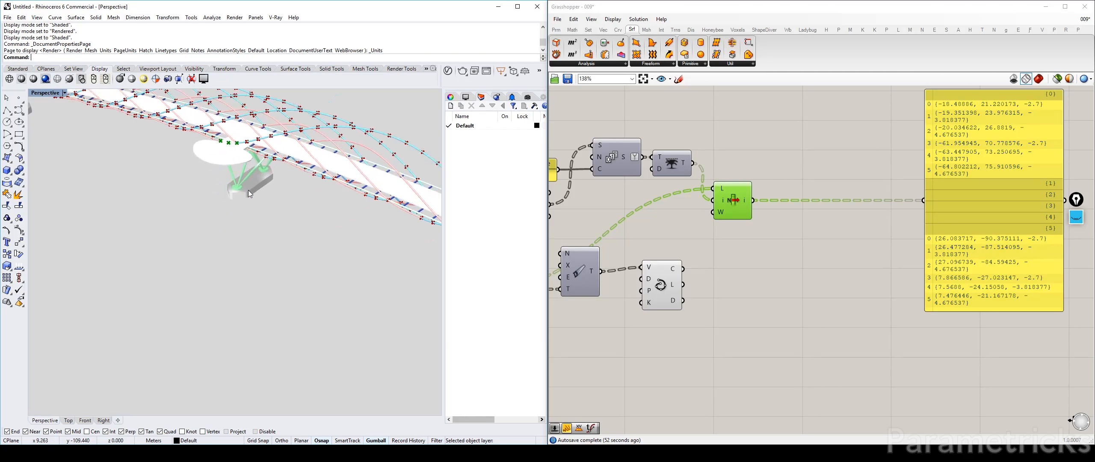
pyautogui.scroll(4, 248, 192)
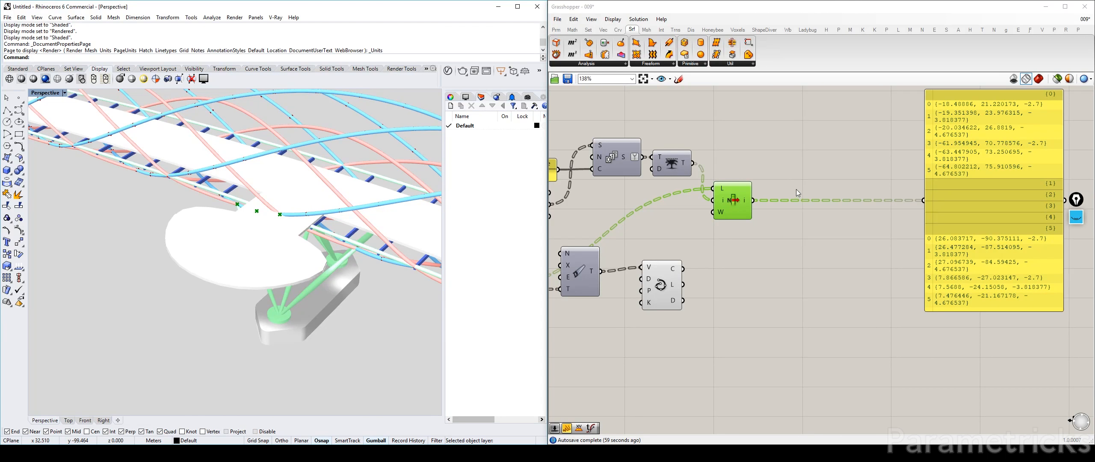
# Set the Series component's step value N to -1
pyautogui.moveTo(684, 165)
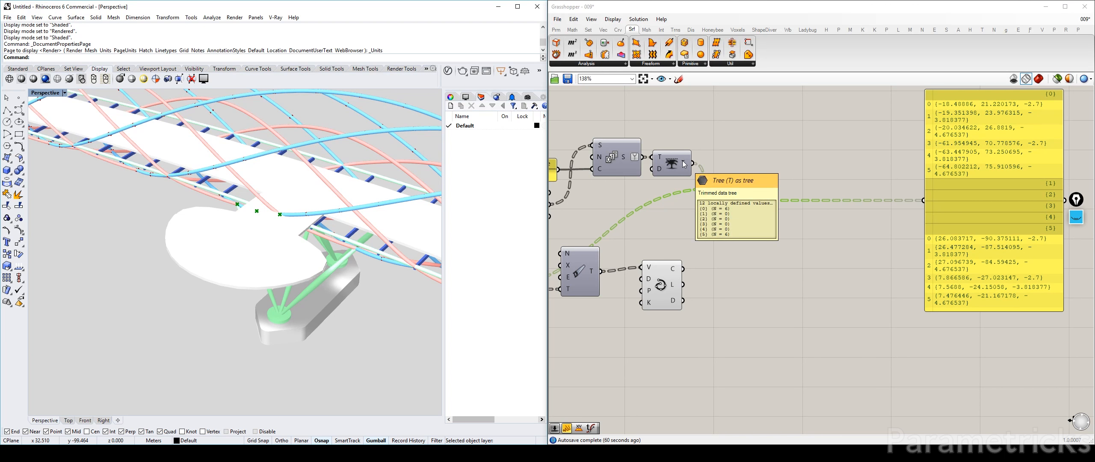
pyautogui.moveTo(600, 153); pyautogui.dragTo(689, 164, button='right')
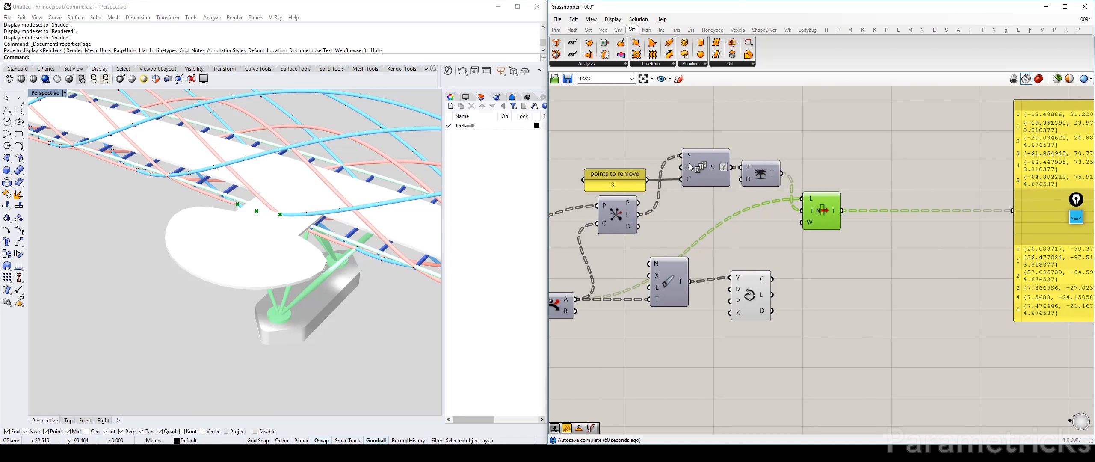
pyautogui.rightClick(689, 166)
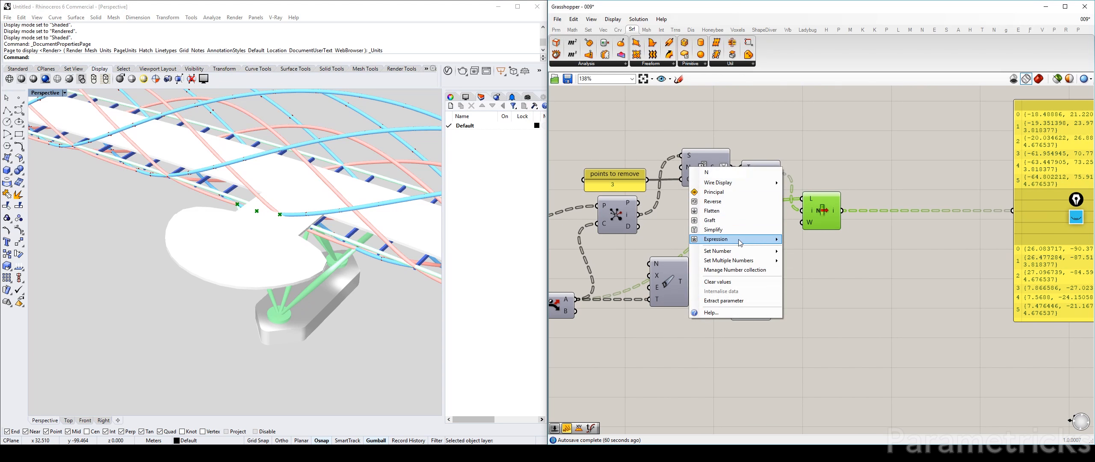
pyautogui.moveTo(764, 253)
pyautogui.write('-')
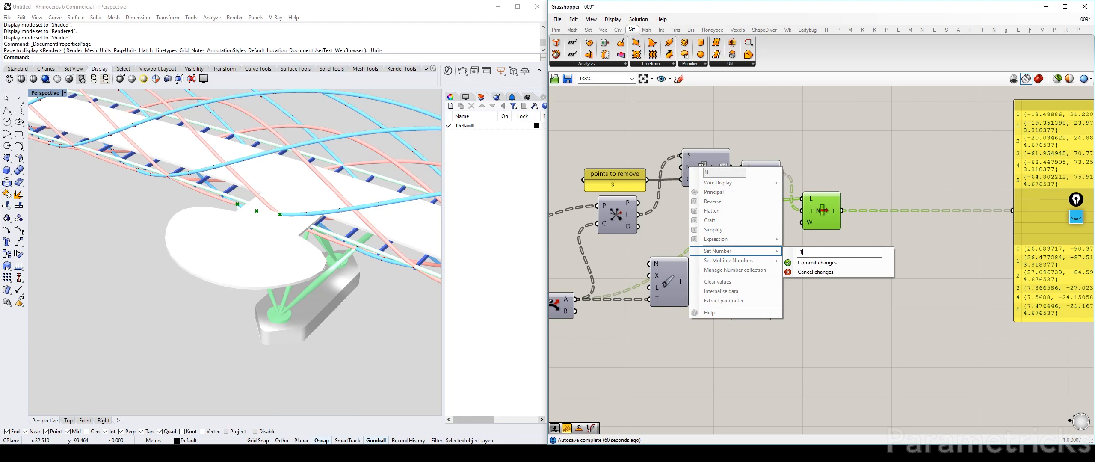
pyautogui.write('1')
pyautogui.click(802, 263)
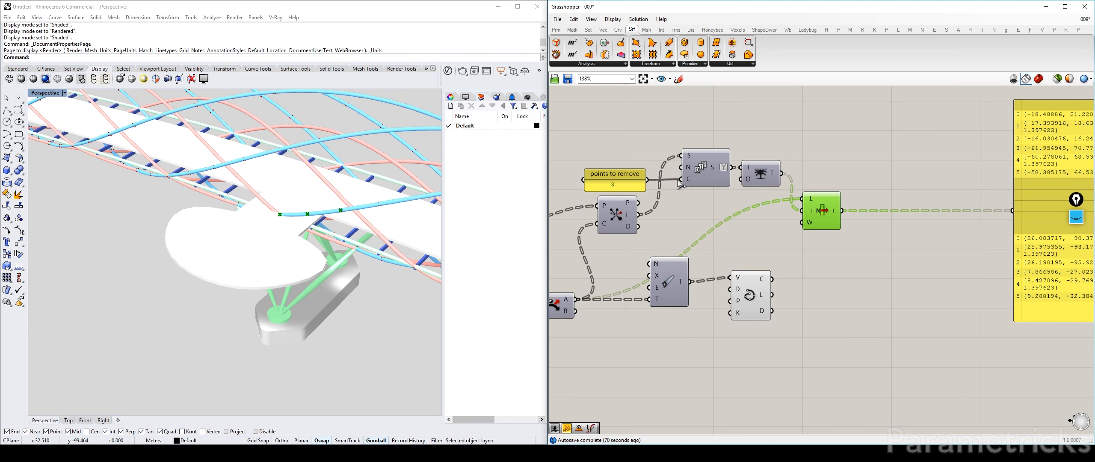
pyautogui.moveTo(688, 171)
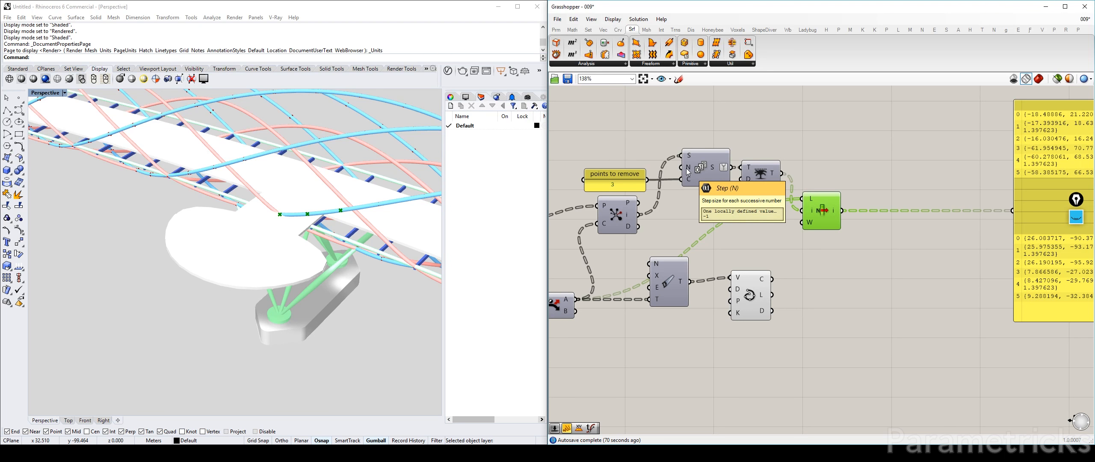
# Check the reversed selection of points near each bridge support in the Perspective view
pyautogui.scroll(-5, 300, 220)
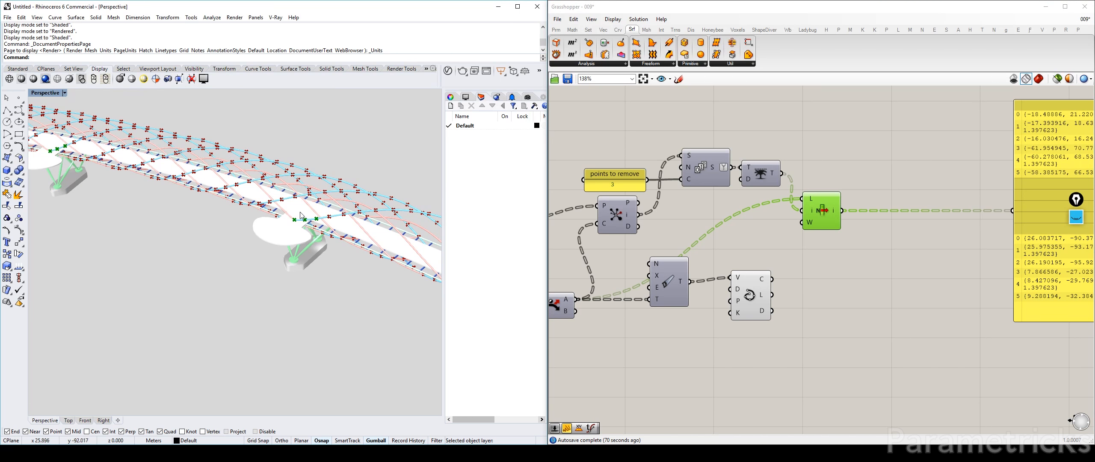
pyautogui.scroll(2, 618, 180)
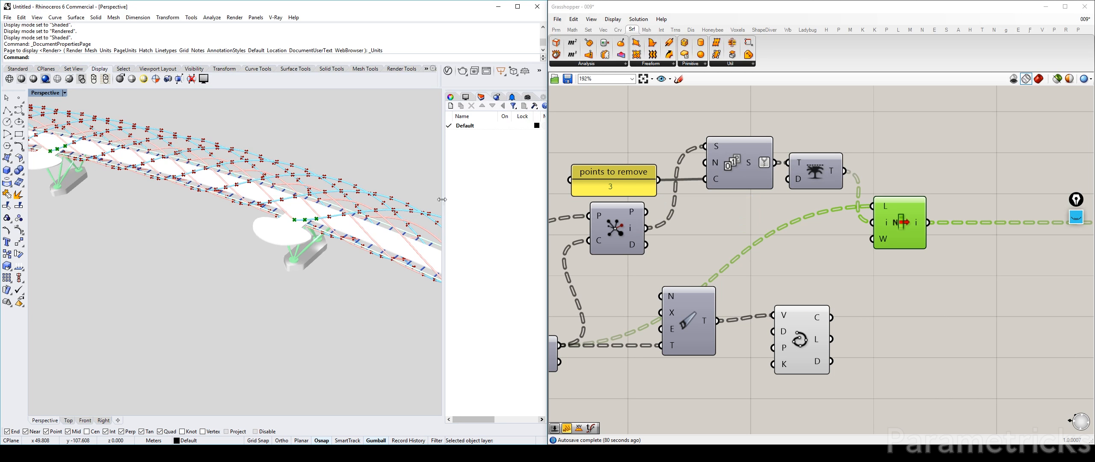
pyautogui.scroll(-4, 84, 161)
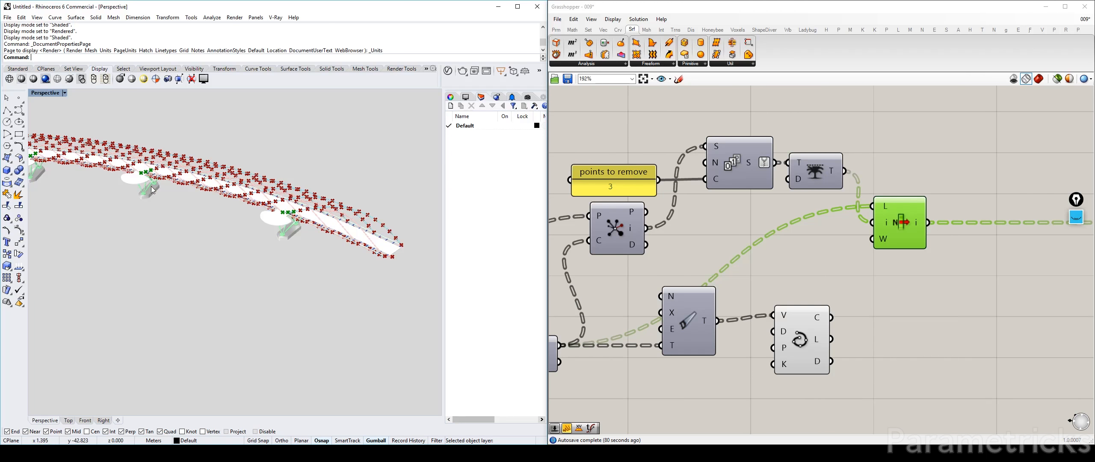
pyautogui.moveTo(162, 200); pyautogui.dragTo(216, 201, button='right')
pyautogui.scroll(5, 366, 235)
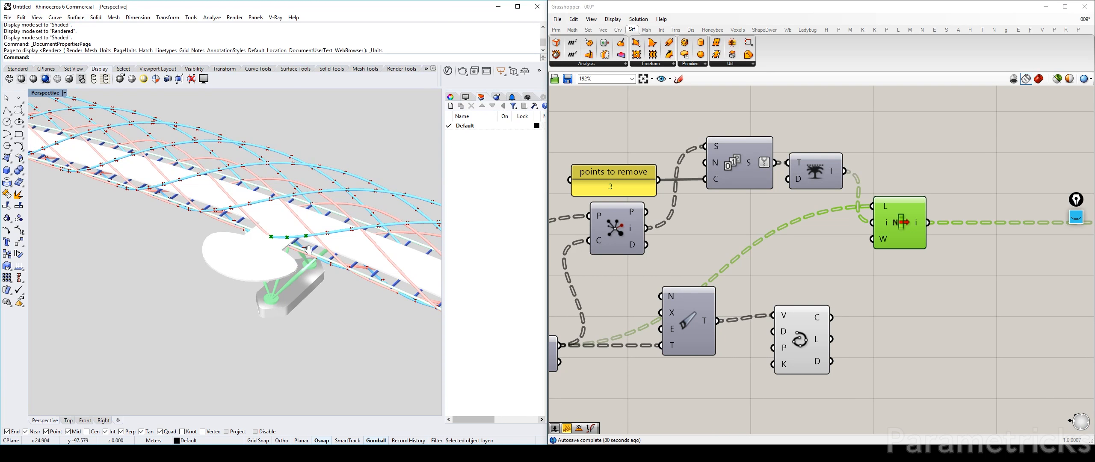
pyautogui.keyDown('shift'); pyautogui.moveTo(306, 245); pyautogui.dragTo(269, 235, button='right'); pyautogui.keyUp('shift')
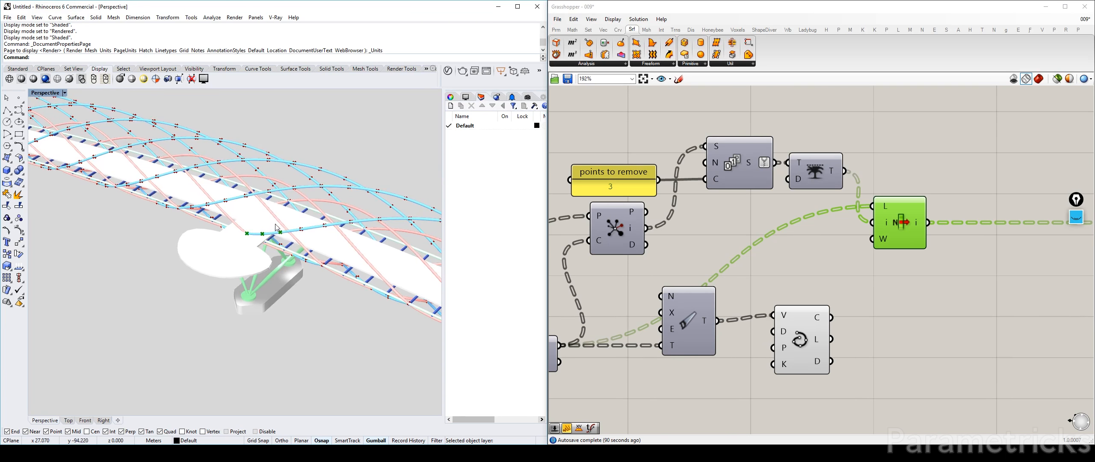
pyautogui.scroll(-3, 798, 220)
pyautogui.moveTo(798, 221); pyautogui.dragTo(748, 218, button='right')
pyautogui.scroll(3, 697, 190)
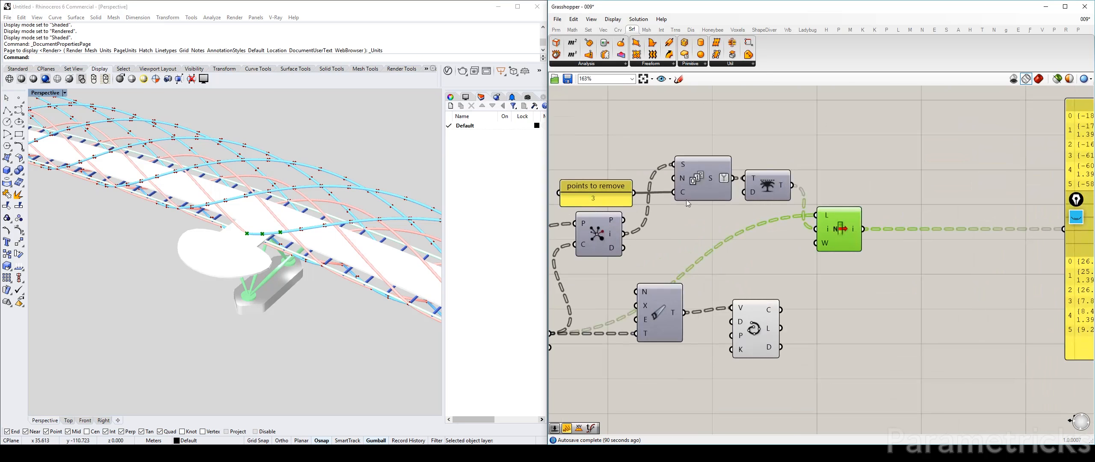
pyautogui.click(279, 220)
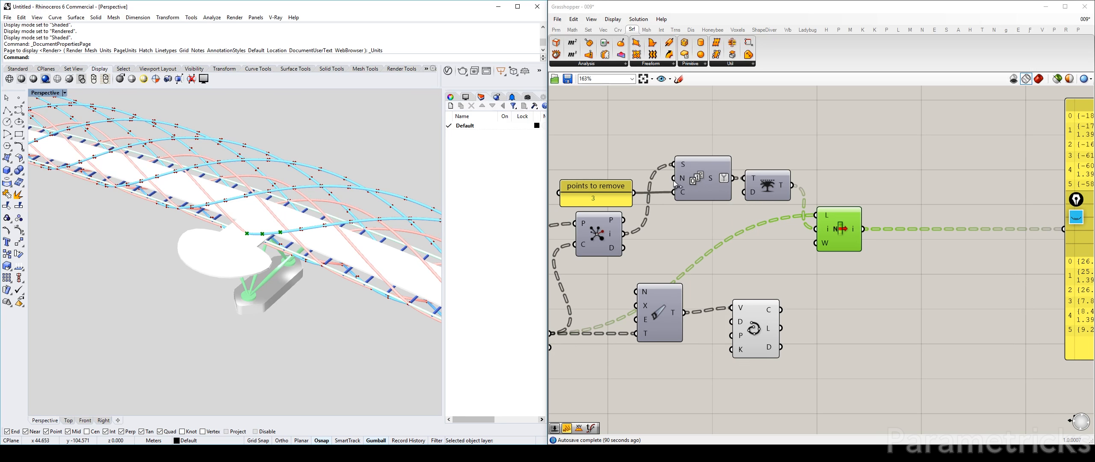
# Move the Series, Trim Tree and List Item components away from Closest Point, and bring the "points to remove" panel toward Series
pyautogui.moveTo(671, 125); pyautogui.dragTo(884, 260)
pyautogui.moveTo(766, 171); pyautogui.dragTo(740, 154, button='right')
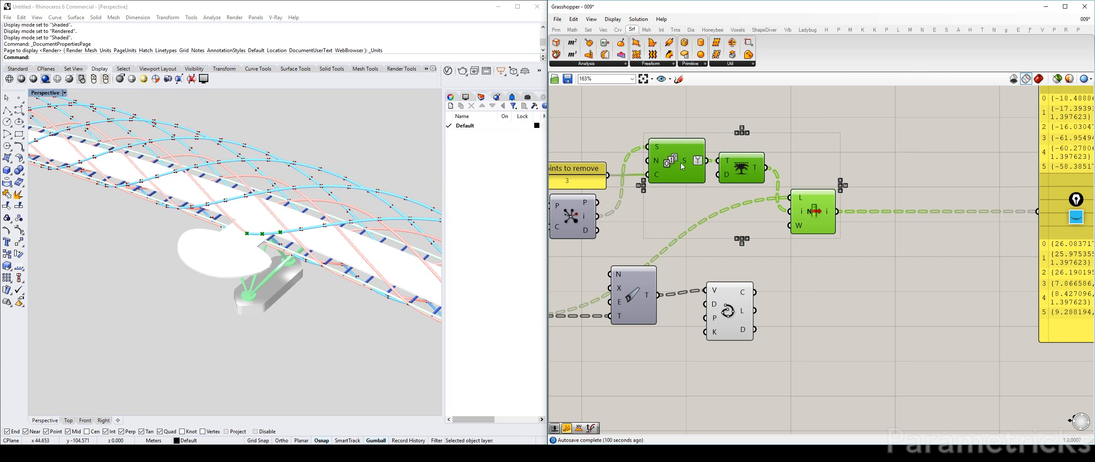
pyautogui.moveTo(681, 163); pyautogui.dragTo(825, 168)
pyautogui.moveTo(683, 170); pyautogui.dragTo(759, 157, button='right')
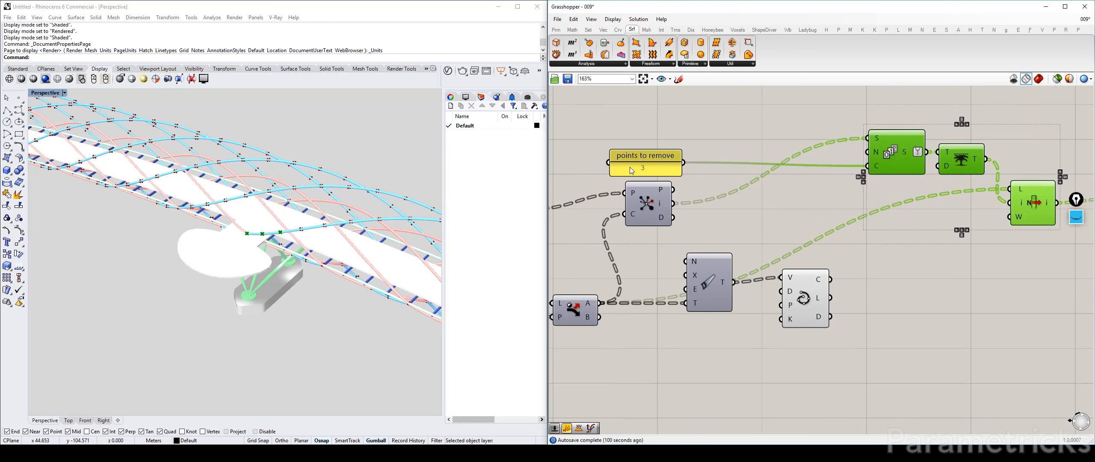
pyautogui.moveTo(630, 167); pyautogui.dragTo(790, 171)
pyautogui.scroll(-3, 800, 169)
# Shift the Series, Trim Tree, List Item, Interpolate and "points to remove" group farther along to free canvas space beside Closest Point
pyautogui.moveTo(996, 155); pyautogui.dragTo(824, 149, button='right')
pyautogui.moveTo(1015, 168); pyautogui.dragTo(972, 208)
pyautogui.moveTo(972, 226)
pyautogui.mouseDown()
pyautogui.moveTo(1006, 228)
pyautogui.moveTo(598, 110)
pyautogui.mouseUp()
pyautogui.moveTo(636, 167); pyautogui.dragTo(836, 175)
pyautogui.click(706, 148)
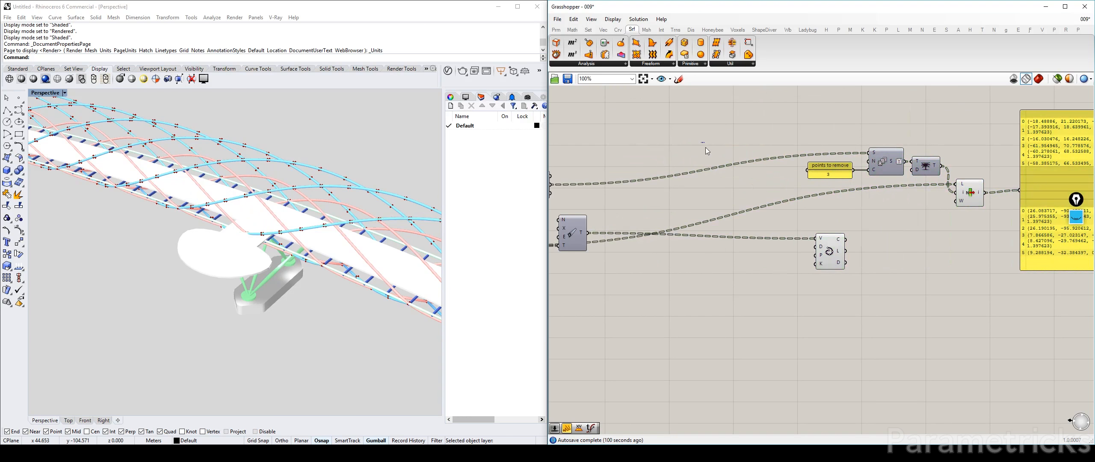
# Shift Closest Point slightly away from the Graft-like clutter and add a List Item component above and beyond it
pyautogui.moveTo(552, 158); pyautogui.dragTo(695, 162, button='right')
pyautogui.scroll(2, 697, 158)
pyautogui.click(680, 201)
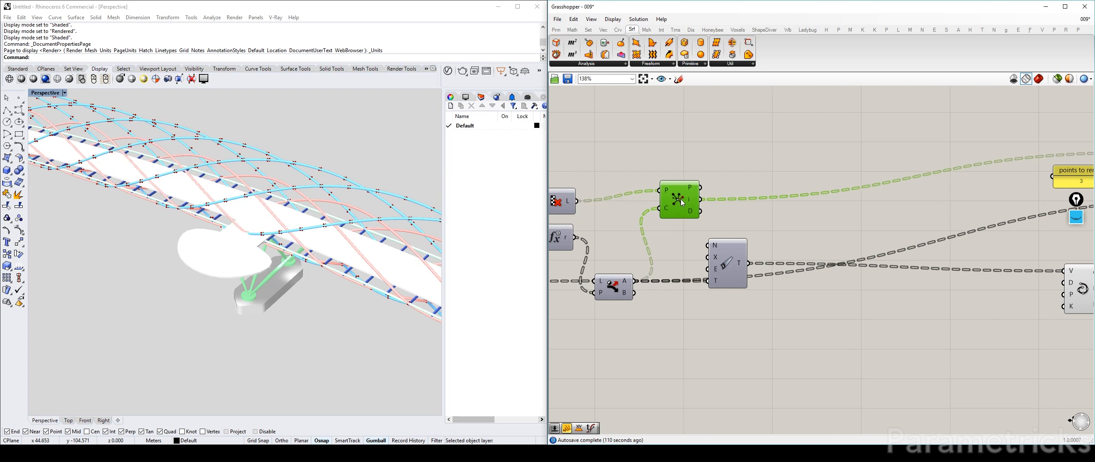
pyautogui.moveTo(682, 203); pyautogui.dragTo(669, 212)
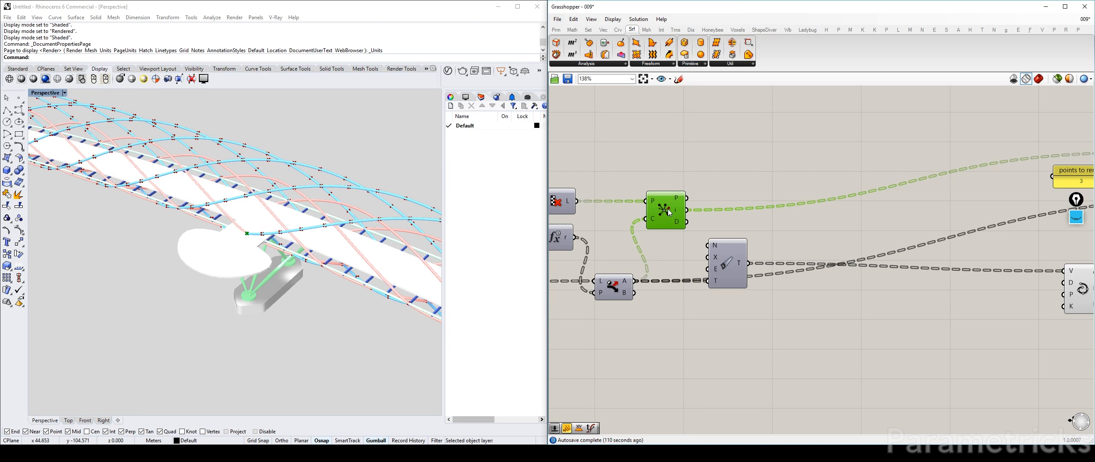
pyautogui.doubleClick(754, 154)
pyautogui.write('item')
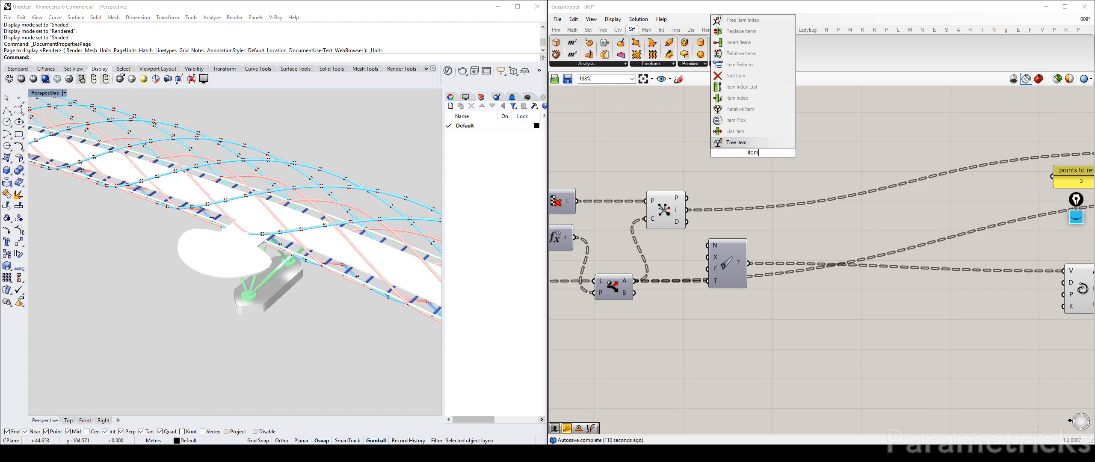
pyautogui.click(743, 132)
# Line up the cull component that feeds Closest Point's P input with Closest Point
pyautogui.scroll(3, 678, 199)
pyautogui.moveTo(679, 199); pyautogui.dragTo(710, 203, button='right')
pyautogui.click(605, 214)
pyautogui.scroll(-2, 605, 214)
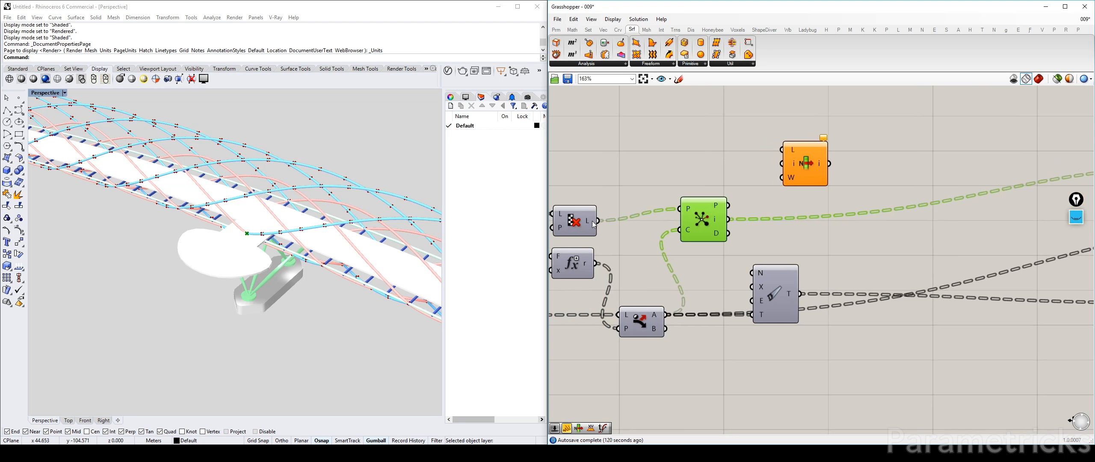
pyautogui.moveTo(578, 222); pyautogui.dragTo(577, 214)
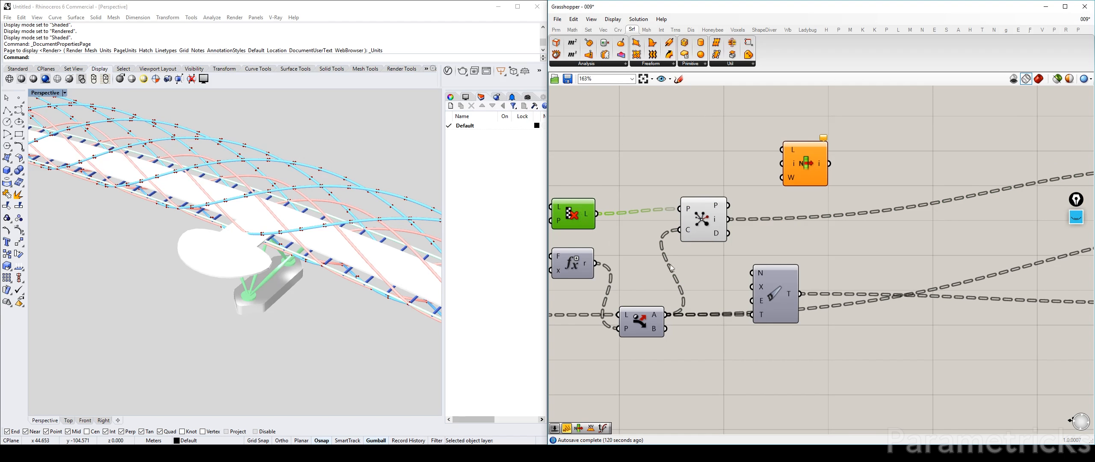
# Wire the Dispatch component's A output into the new List Item's L input, and Closest Point's i output into its index input
pyautogui.moveTo(691, 238); pyautogui.dragTo(601, 281, button='right')
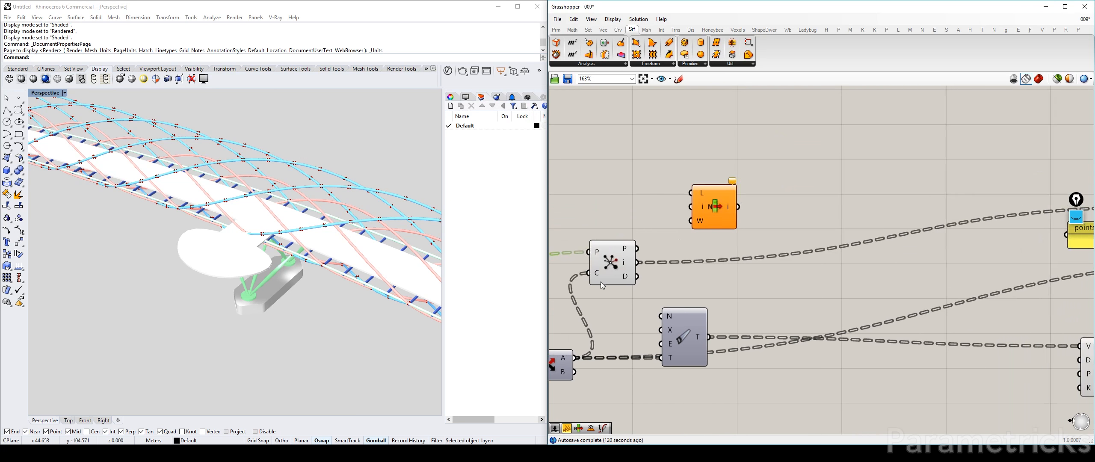
pyautogui.moveTo(578, 359); pyautogui.dragTo(691, 194)
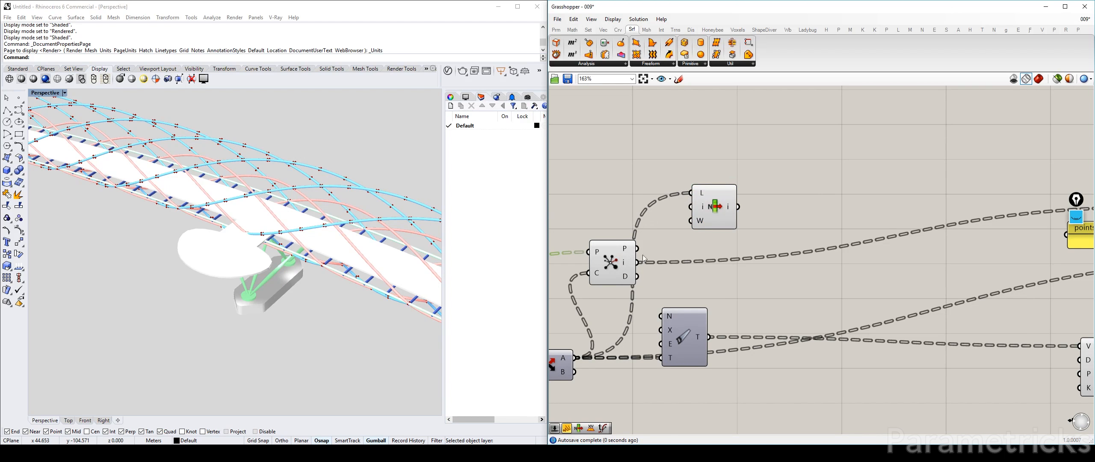
pyautogui.moveTo(637, 262); pyautogui.dragTo(692, 207)
# Give the new List Item's index input an expression that adds to x, and move List Item and Closest Point closer together
pyautogui.click(712, 207)
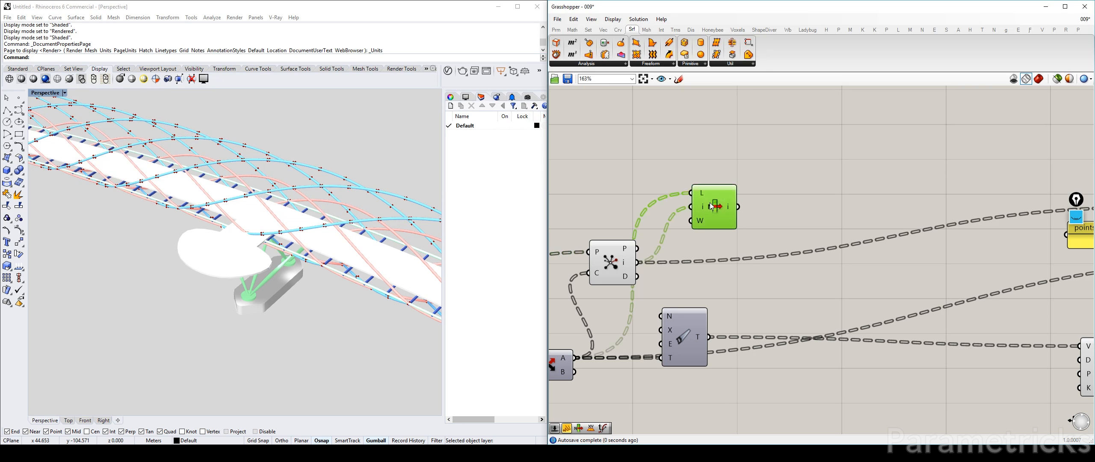
pyautogui.rightClick(703, 206)
pyautogui.moveTo(780, 294)
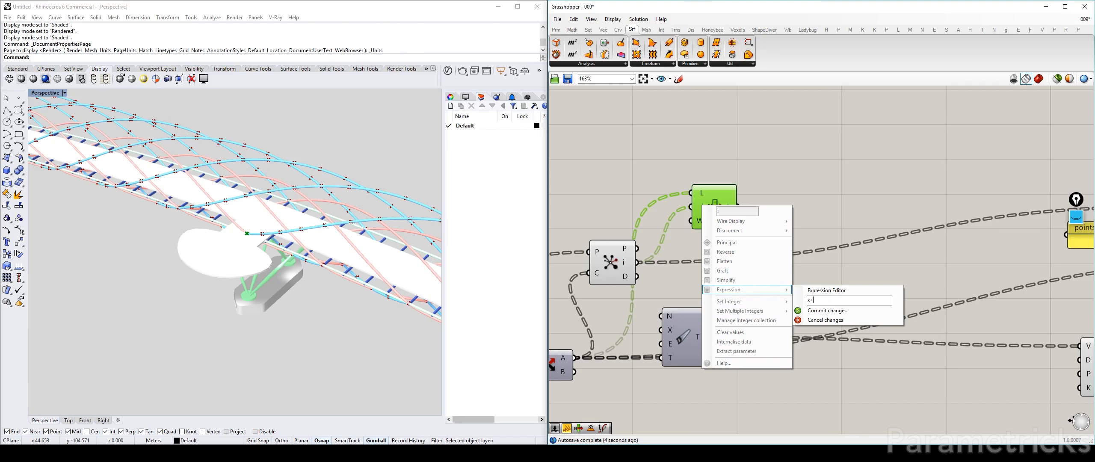
pyautogui.click(827, 310)
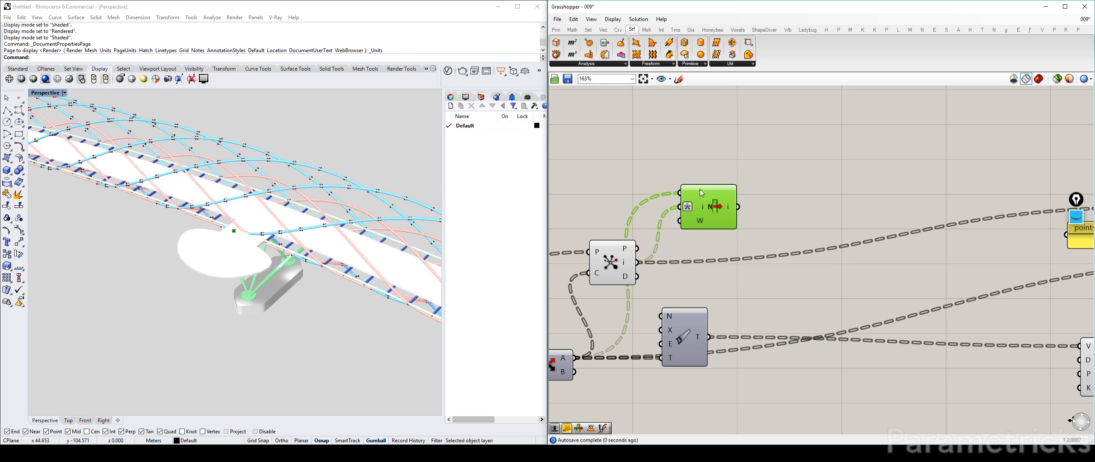
pyautogui.moveTo(709, 211); pyautogui.dragTo(687, 211)
pyautogui.moveTo(617, 262); pyautogui.dragTo(622, 252)
# Add an Evaluate component beside the new List Item
pyautogui.moveTo(884, 196); pyautogui.dragTo(689, 201, button='right')
pyautogui.moveTo(985, 212)
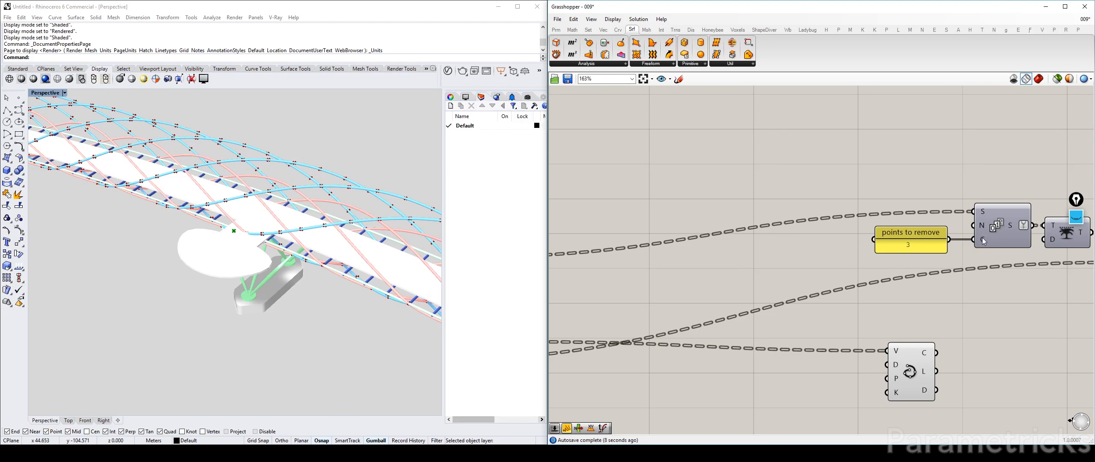
pyautogui.moveTo(715, 232); pyautogui.dragTo(972, 198, button='right')
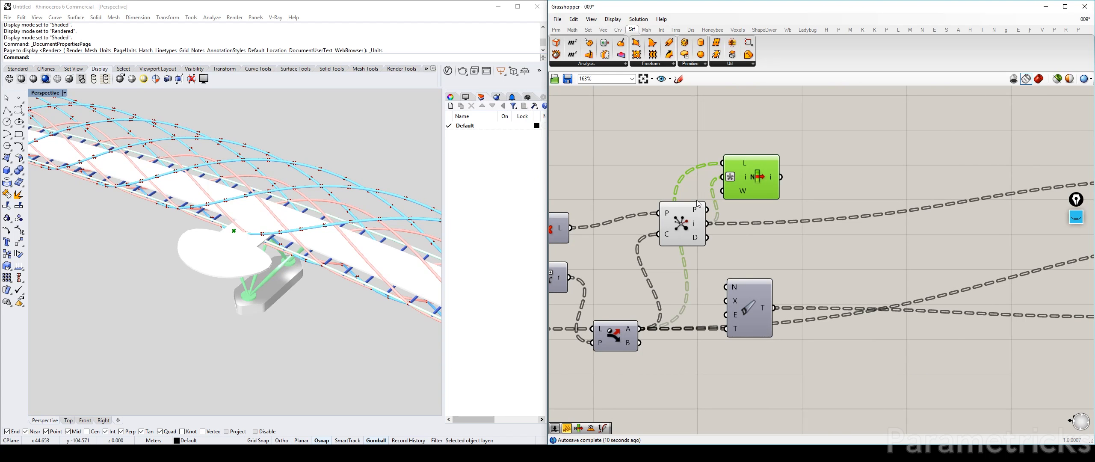
pyautogui.moveTo(853, 146); pyautogui.dragTo(729, 156, button='right')
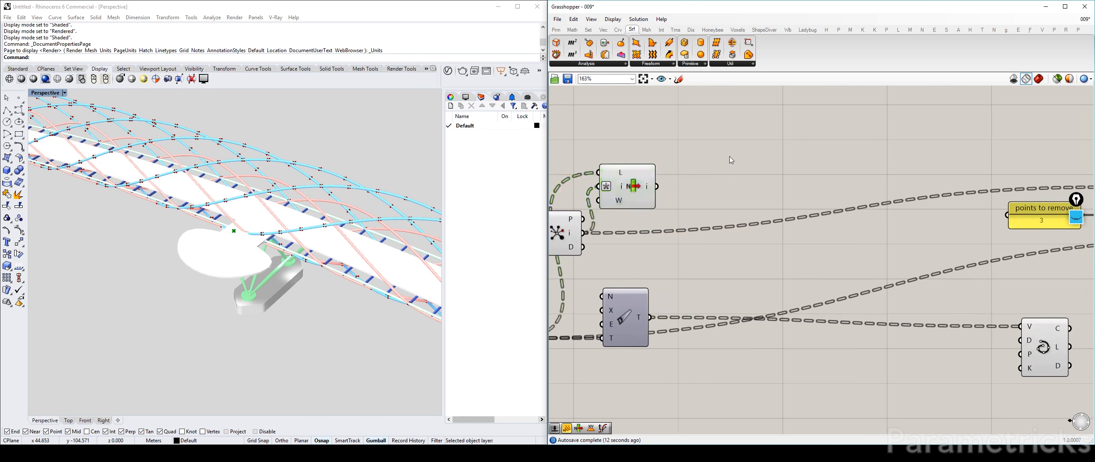
pyautogui.doubleClick(729, 156)
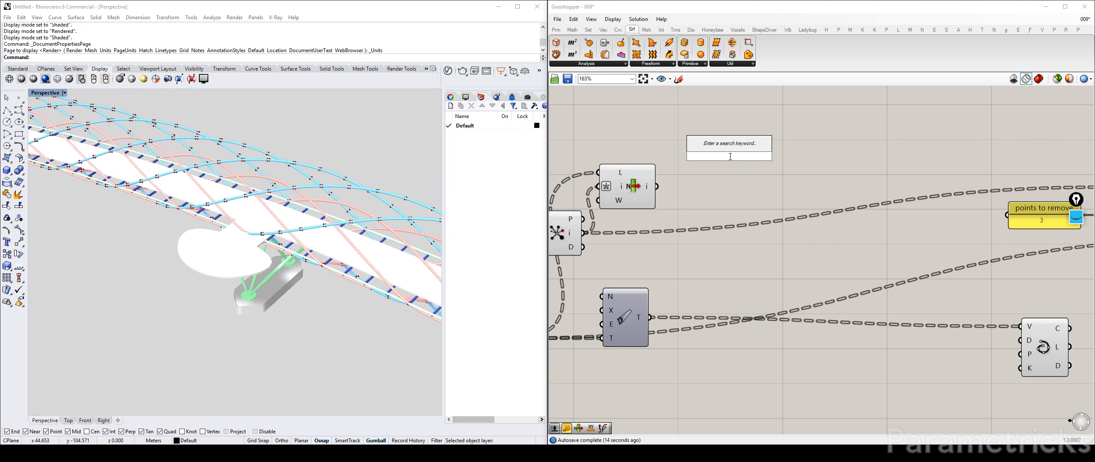
pyautogui.write('eval')
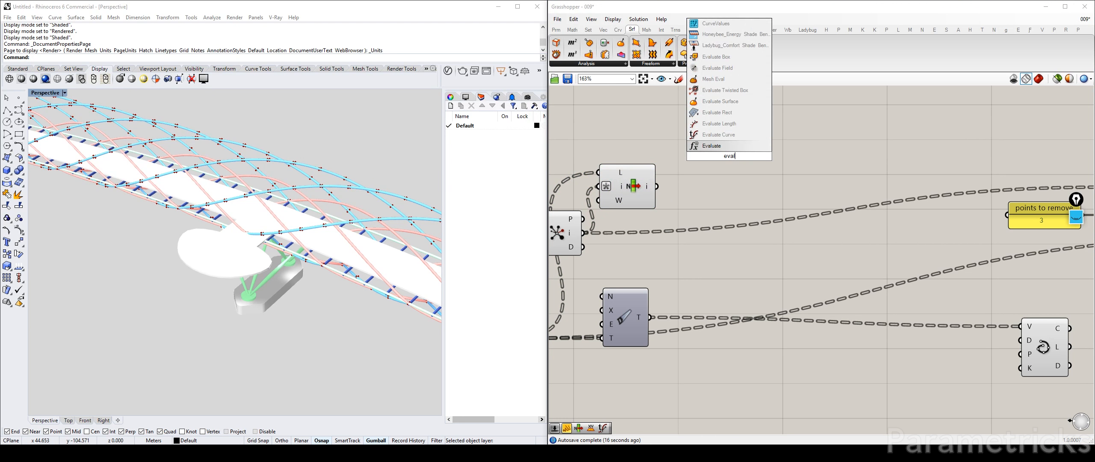
pyautogui.click(711, 148)
pyautogui.moveTo(724, 150); pyautogui.dragTo(738, 157)
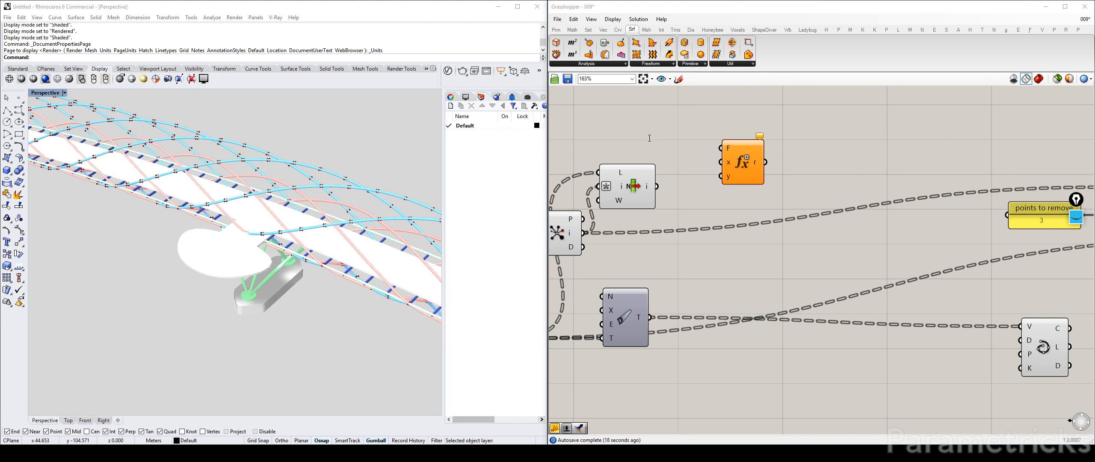
# Add a panel above the new List Item containing the expression if(x.z>y.z,-1, 1)
pyautogui.doubleClick(649, 137)
pyautogui.write('""')
pyautogui.press('Return')
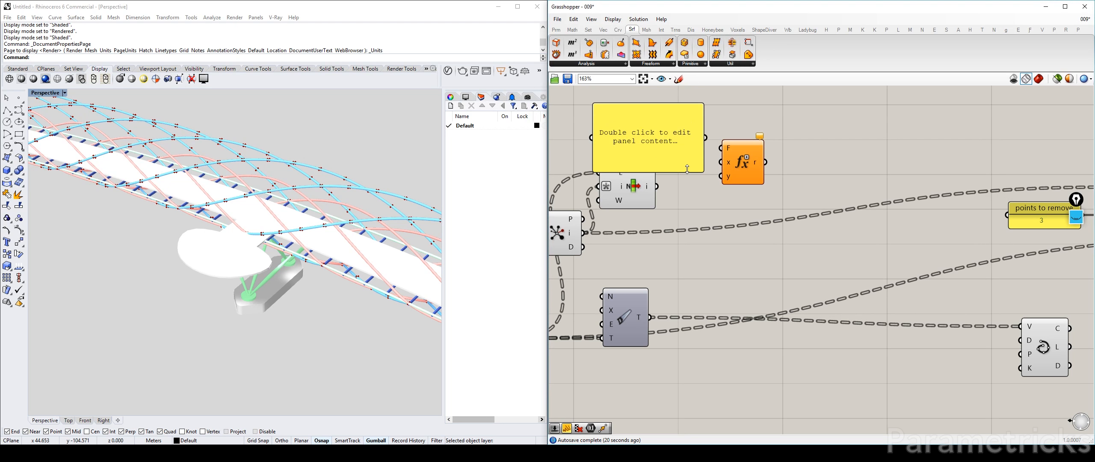
pyautogui.click(653, 114)
pyautogui.doubleClick(654, 115)
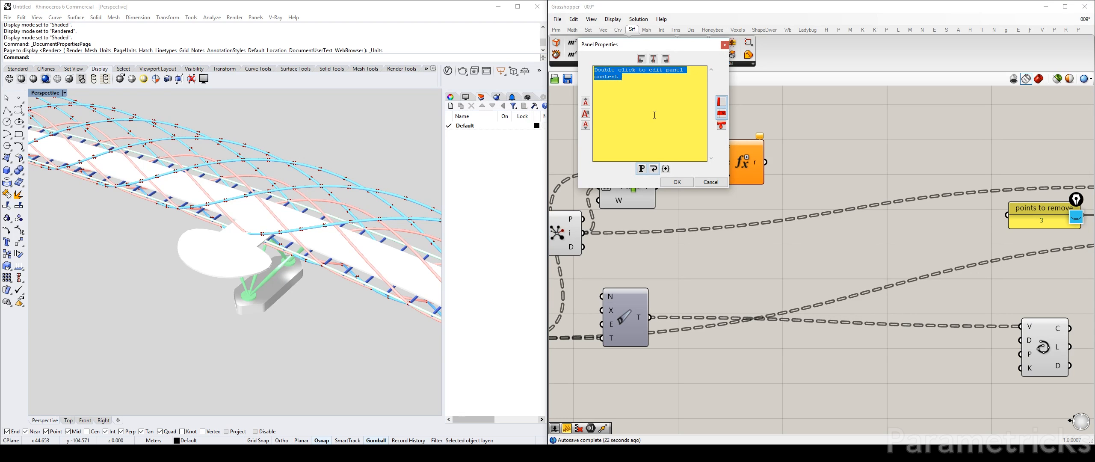
pyautogui.write('if(x.z>y.z,-1, 1')
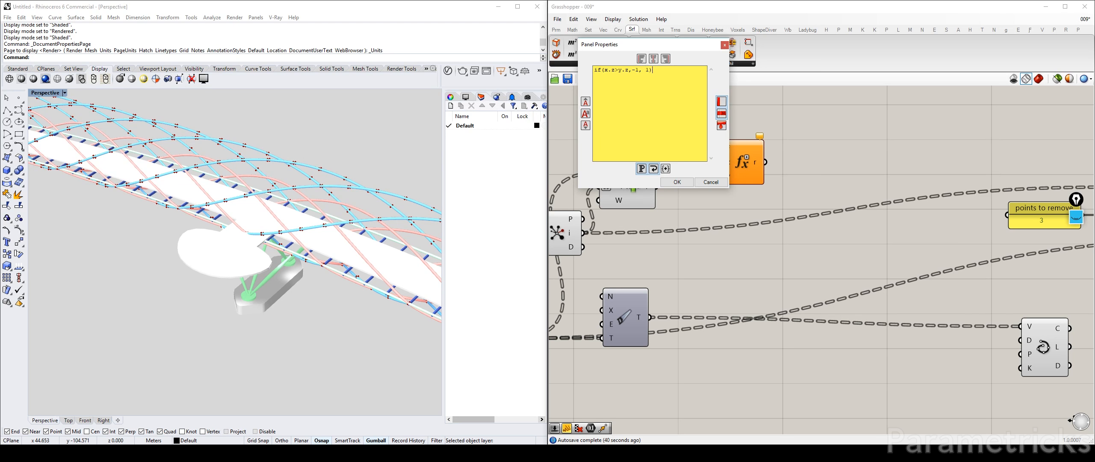
pyautogui.click(677, 182)
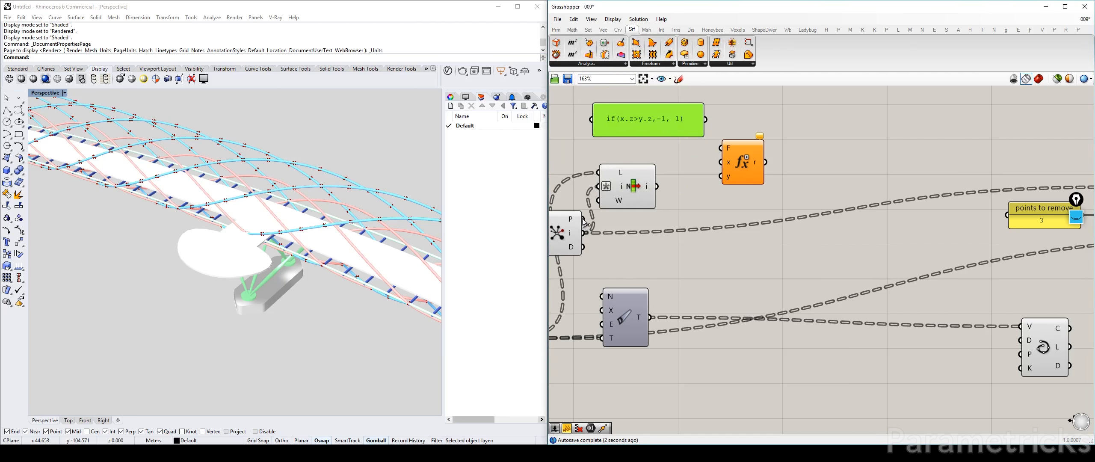
# Wire Closest Point's P output to Evaluate's x, the List Item output to y, and the expression panel to F
pyautogui.moveTo(583, 219); pyautogui.dragTo(721, 162)
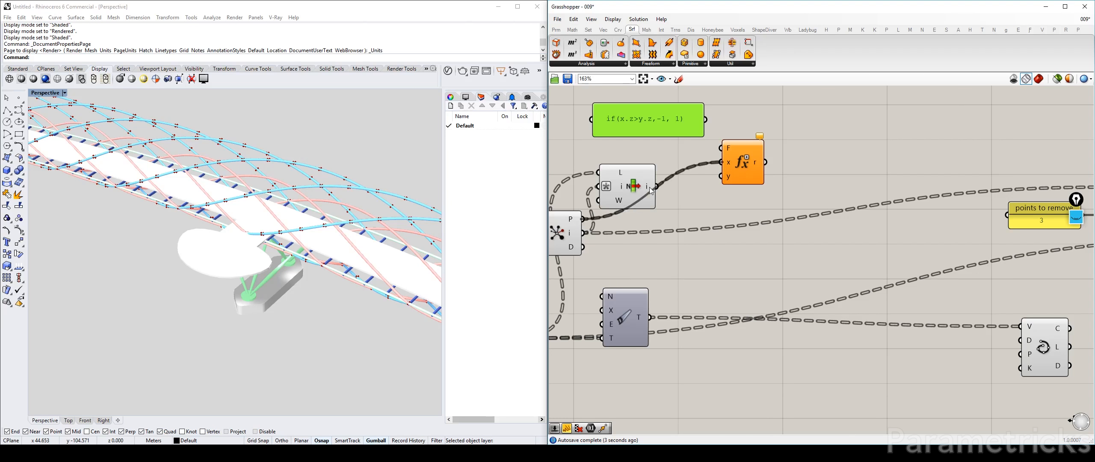
pyautogui.moveTo(650, 190); pyautogui.dragTo(721, 176)
pyautogui.moveTo(705, 119); pyautogui.dragTo(721, 148)
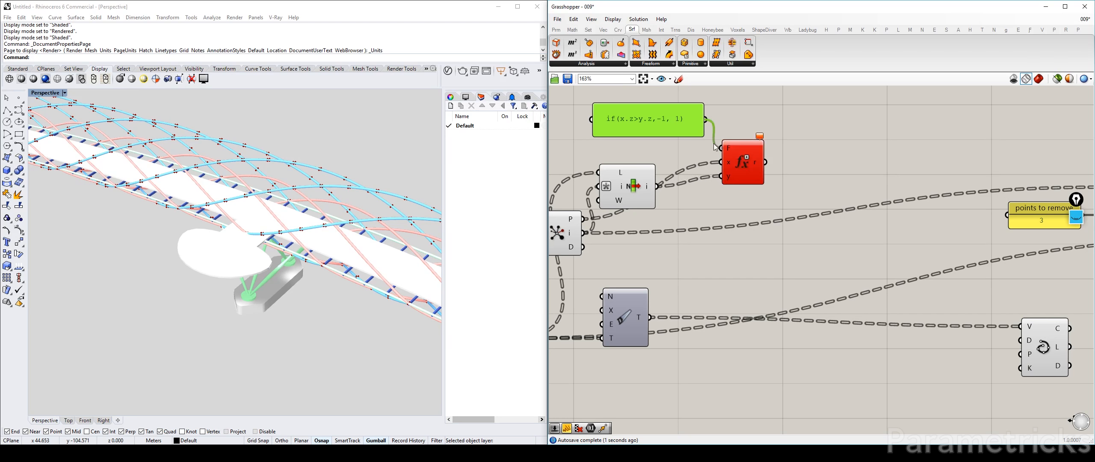
pyautogui.moveTo(671, 129); pyautogui.dragTo(647, 148)
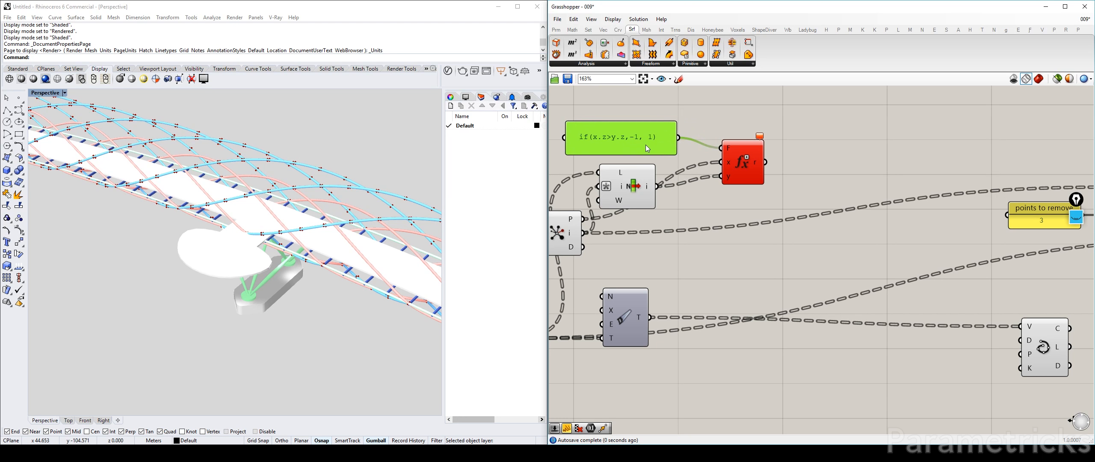
# Disconnect the expression panel from Evaluate's F input
pyautogui.rightClick(729, 148)
pyautogui.click(723, 149)
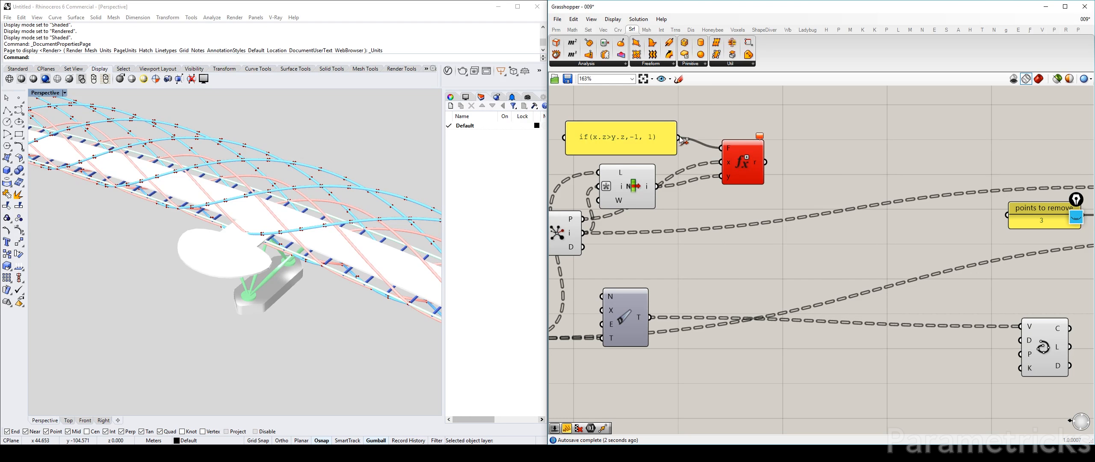
pyautogui.rightClick(727, 148)
pyautogui.click(765, 240)
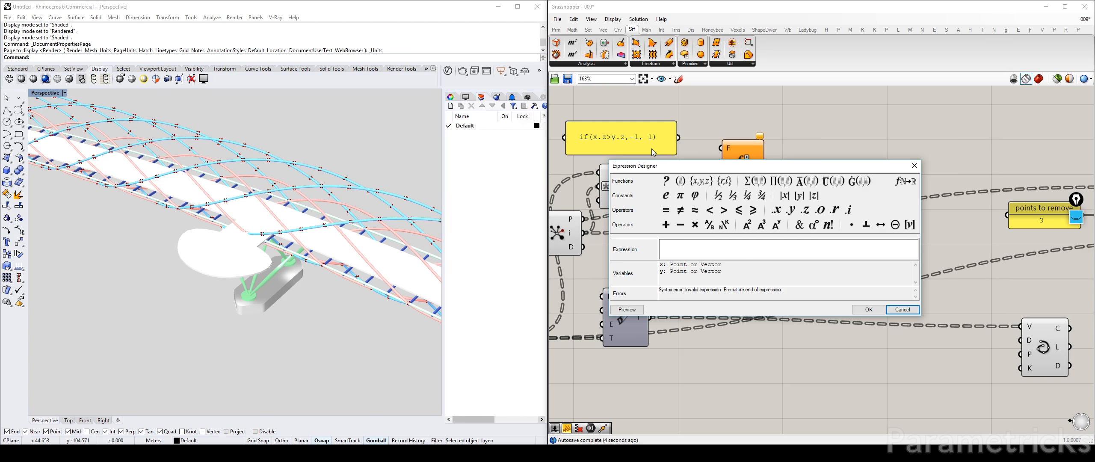
pyautogui.press('Escape')
# Copy the panel's text into Evaluate's F input as the expression if(x.z>y.z,-1, 1)
pyautogui.doubleClick(641, 140)
pyautogui.hotkey('ctrl', 'c')
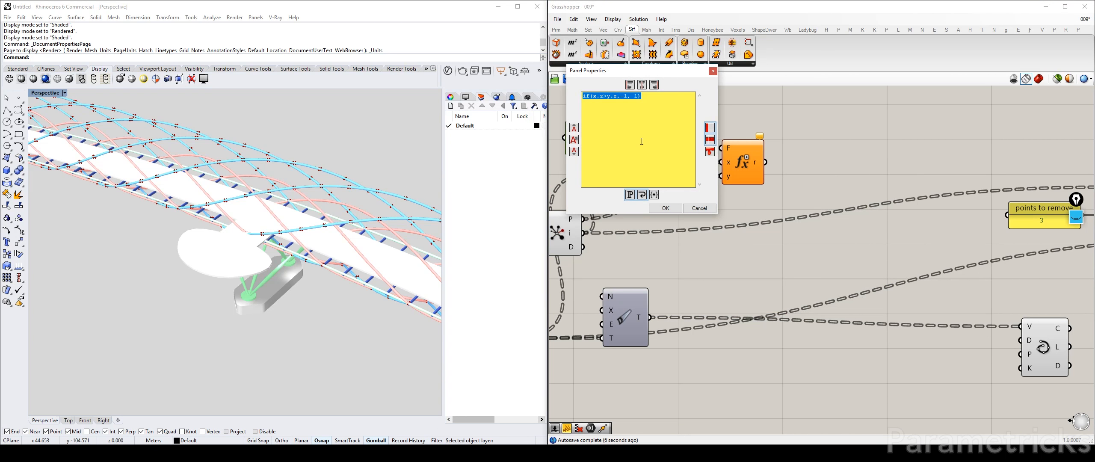
pyautogui.press('Escape')
pyautogui.rightClick(727, 145)
pyautogui.click(759, 236)
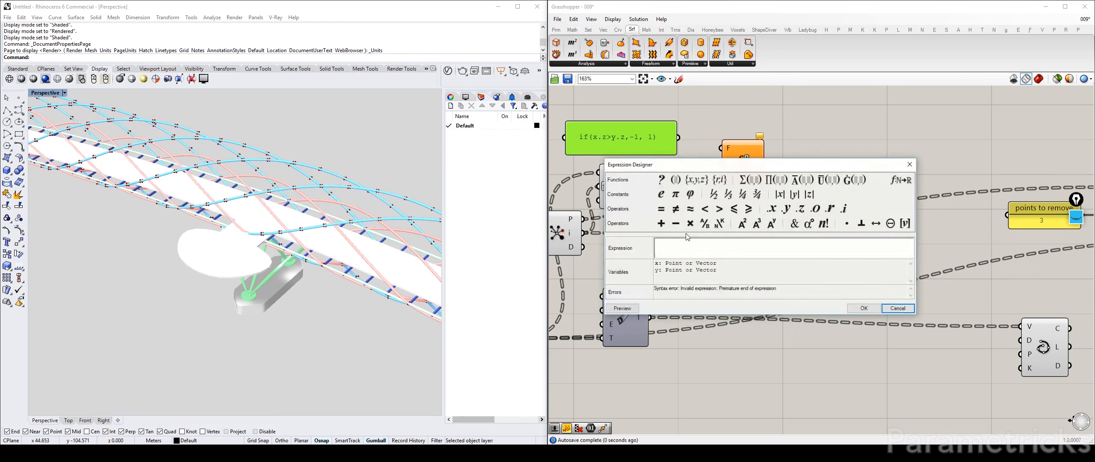
pyautogui.hotkey('ctrl', 'v')
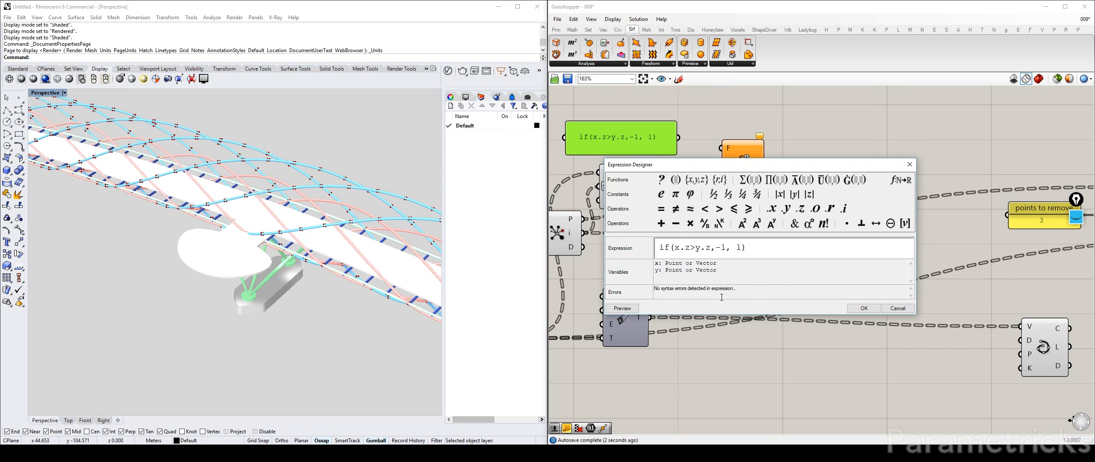
pyautogui.click(864, 308)
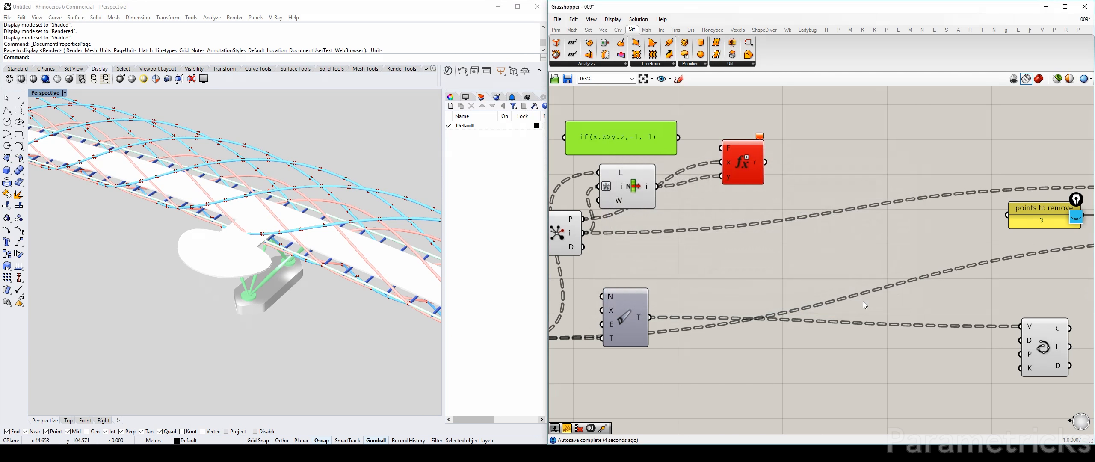
# Check Evaluate's message and Closest Point's output, and space the List Item and expression panel farther apart
pyautogui.moveTo(629, 190); pyautogui.dragTo(632, 200)
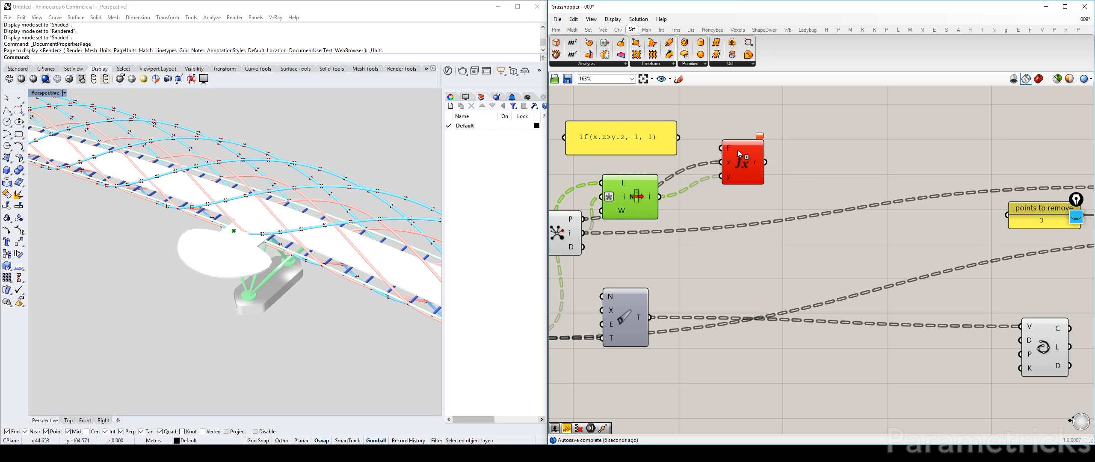
pyautogui.moveTo(761, 136)
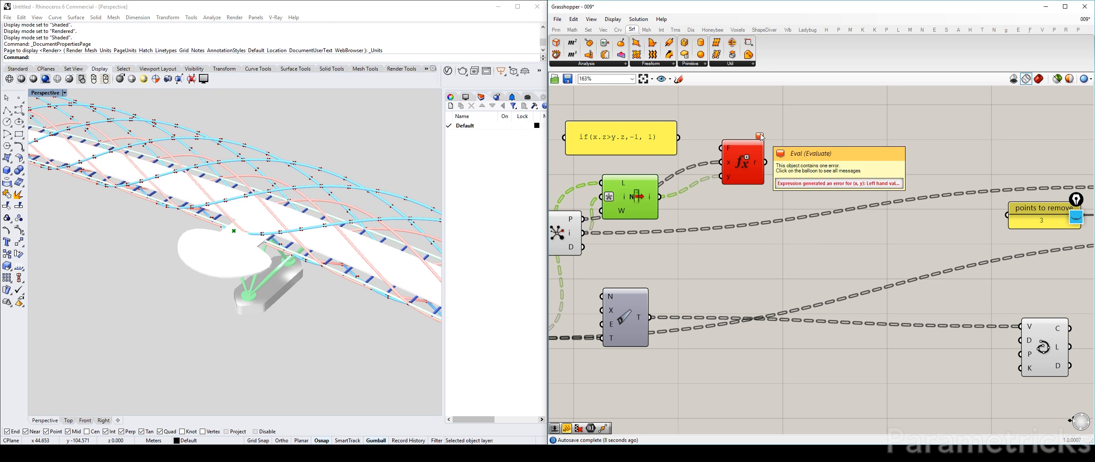
pyautogui.moveTo(686, 189); pyautogui.dragTo(738, 198, button='right')
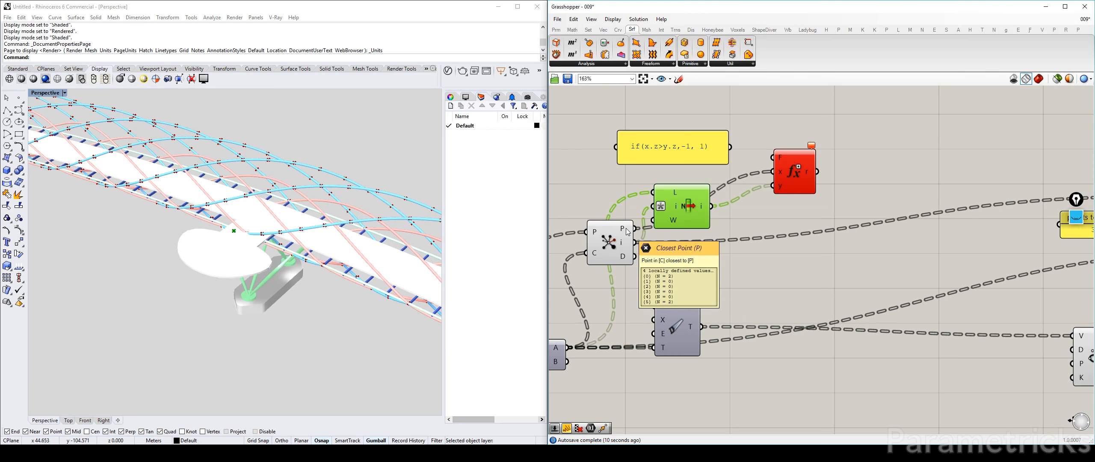
pyautogui.moveTo(626, 231); pyautogui.dragTo(726, 200, button='right')
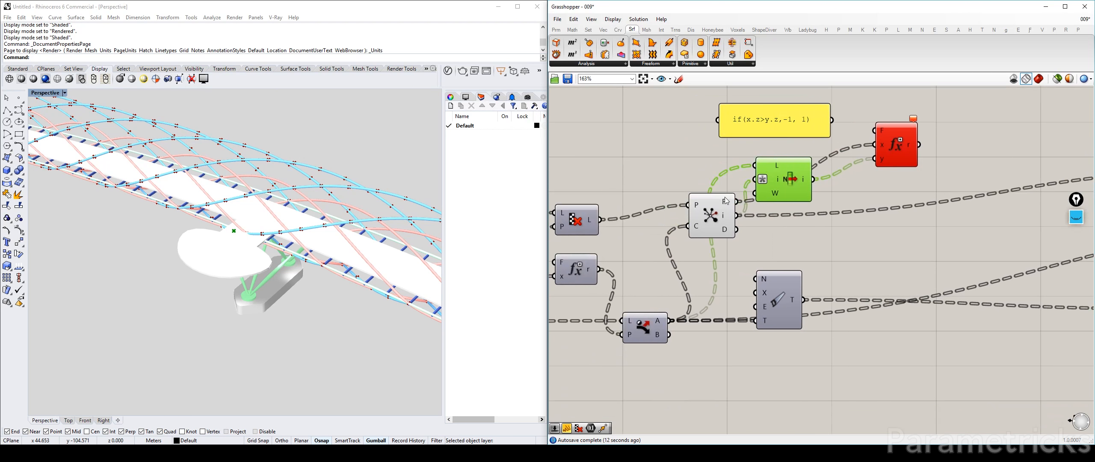
pyautogui.moveTo(706, 246); pyautogui.dragTo(688, 285, button='right')
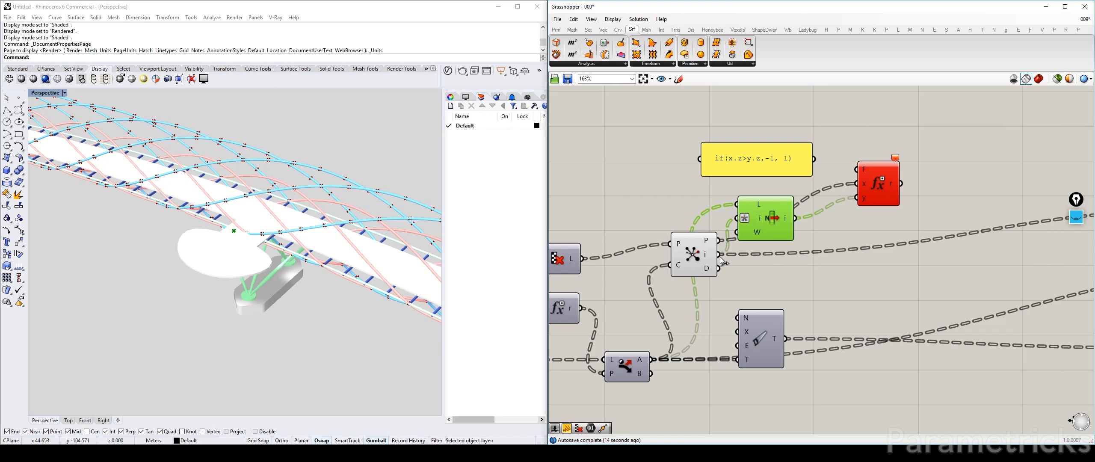
pyautogui.moveTo(776, 219); pyautogui.dragTo(789, 209)
pyautogui.moveTo(771, 161); pyautogui.dragTo(772, 122)
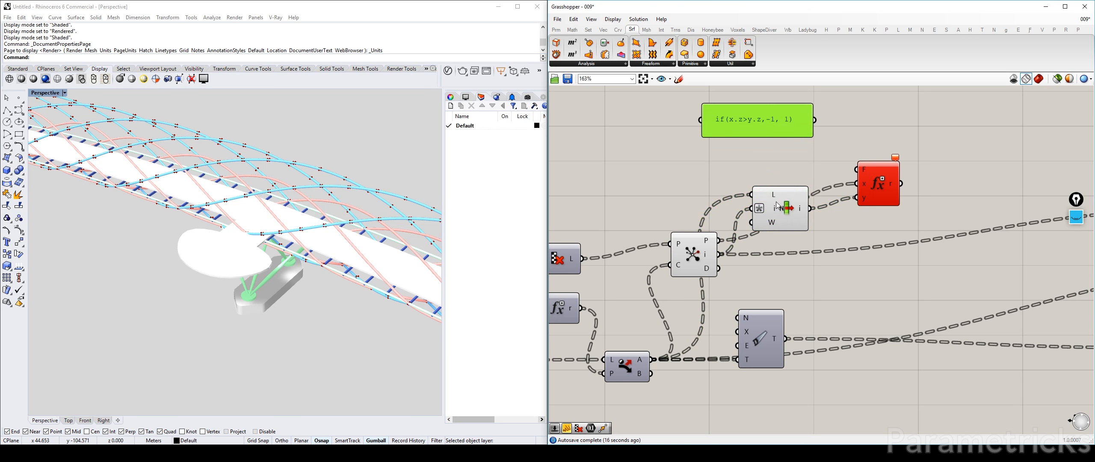
# Space the List Item, Clean Tree and Closest Point components apart, with Closest Point between the List Item and Clean Tree
pyautogui.moveTo(775, 201); pyautogui.dragTo(775, 169)
pyautogui.moveTo(759, 327); pyautogui.dragTo(757, 347)
pyautogui.moveTo(696, 253); pyautogui.dragTo(689, 247)
pyautogui.moveTo(696, 238)
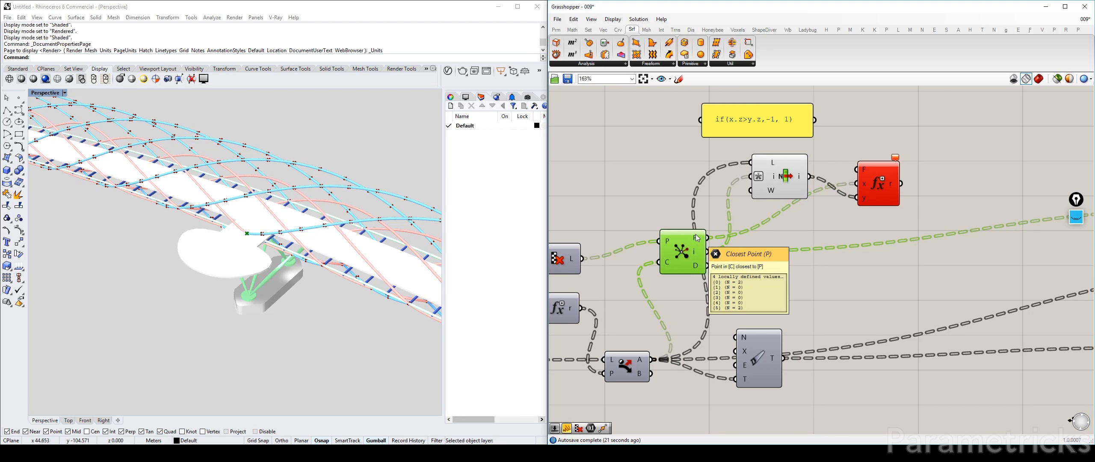
pyautogui.moveTo(696, 234); pyautogui.dragTo(738, 242, button='right')
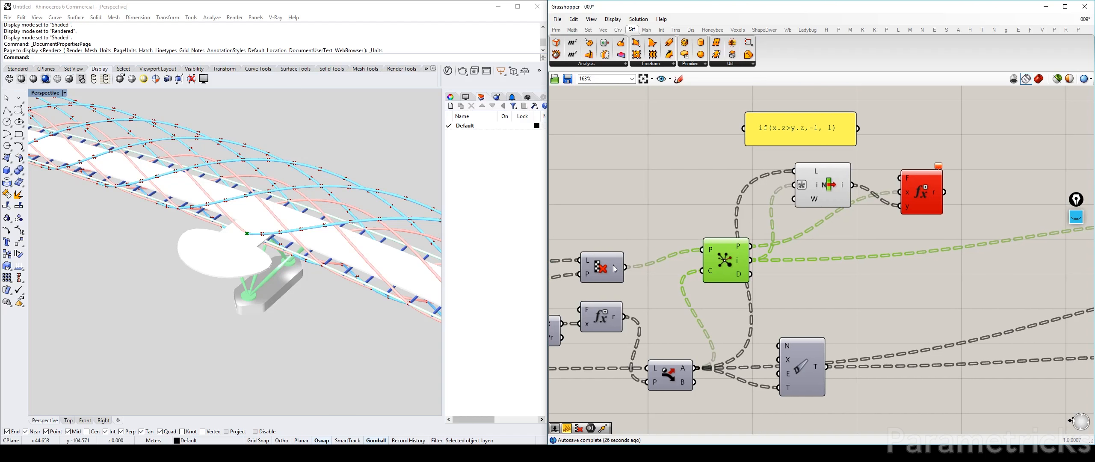
pyautogui.moveTo(614, 268)
pyautogui.moveTo(712, 288); pyautogui.dragTo(680, 220, button='right')
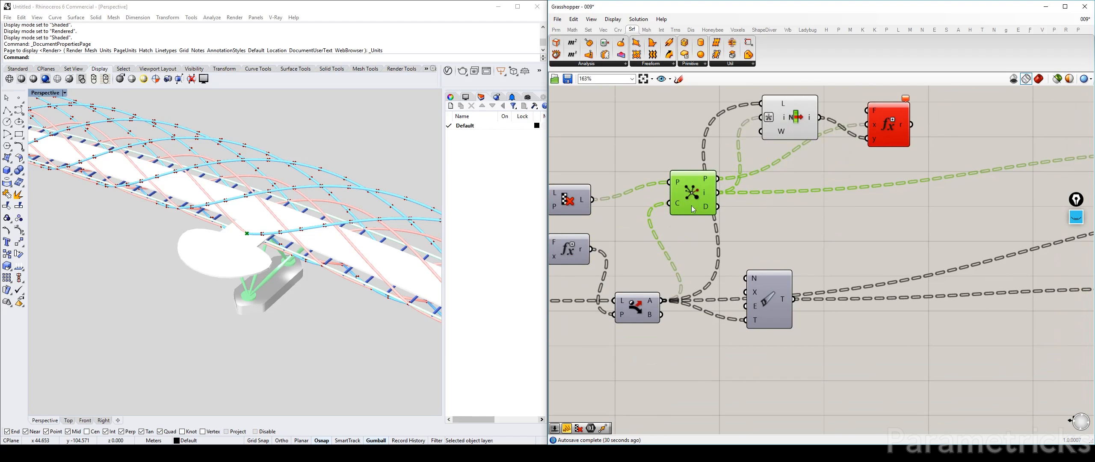
pyautogui.moveTo(710, 213); pyautogui.dragTo(779, 201)
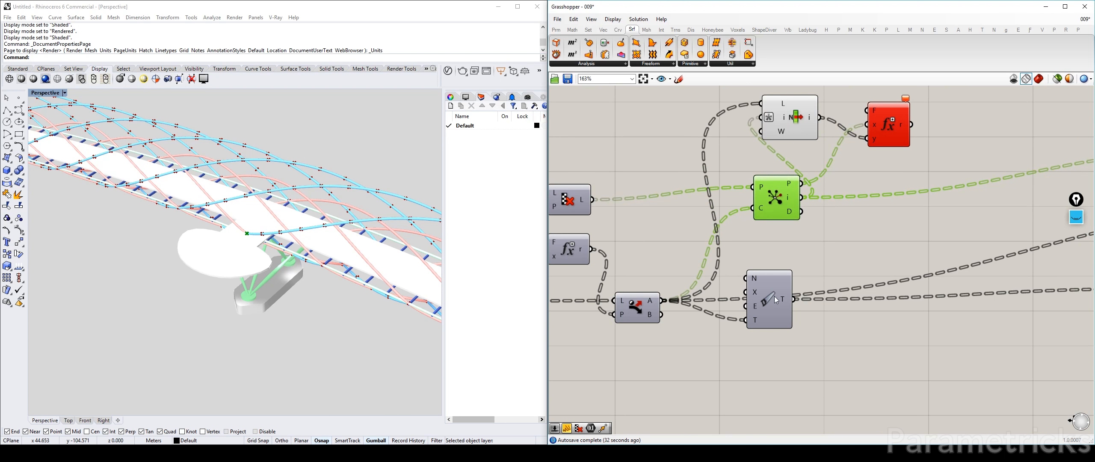
# Wire Clean Tree's output to Closest Point's C, and insert a copy of Clean Tree between Cull Pattern and Closest Point's P
pyautogui.moveTo(776, 300); pyautogui.dragTo(754, 209)
pyautogui.keyDown('alt'); pyautogui.moveTo(689, 218); pyautogui.dragTo(614, 220); pyautogui.keyUp('alt')
pyautogui.moveTo(703, 239); pyautogui.dragTo(804, 248, button='right')
pyautogui.hotkey('ctrl', 'z')
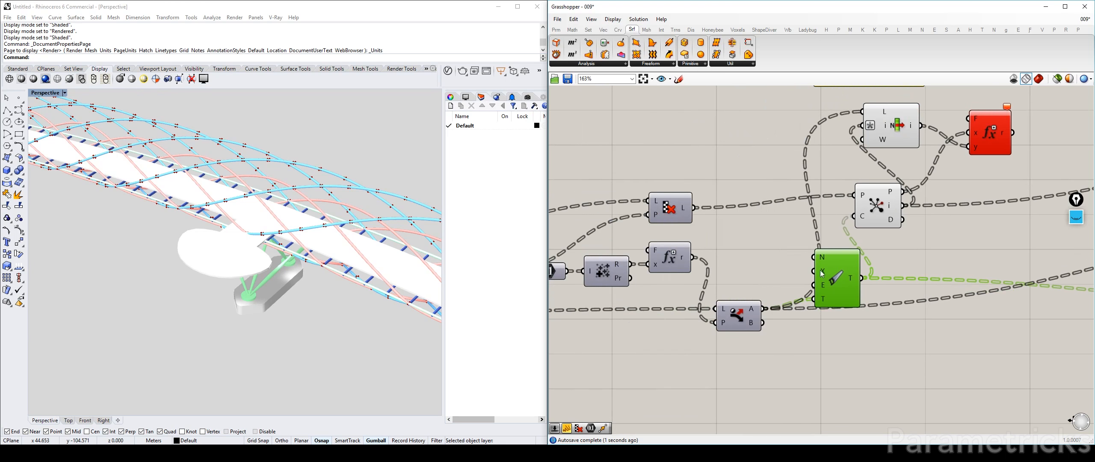
pyautogui.keyDown('alt'); pyautogui.moveTo(835, 283); pyautogui.dragTo(735, 159); pyautogui.keyUp('alt')
pyautogui.moveTo(694, 208); pyautogui.dragTo(714, 175)
pyautogui.moveTo(763, 154); pyautogui.dragTo(769, 194)
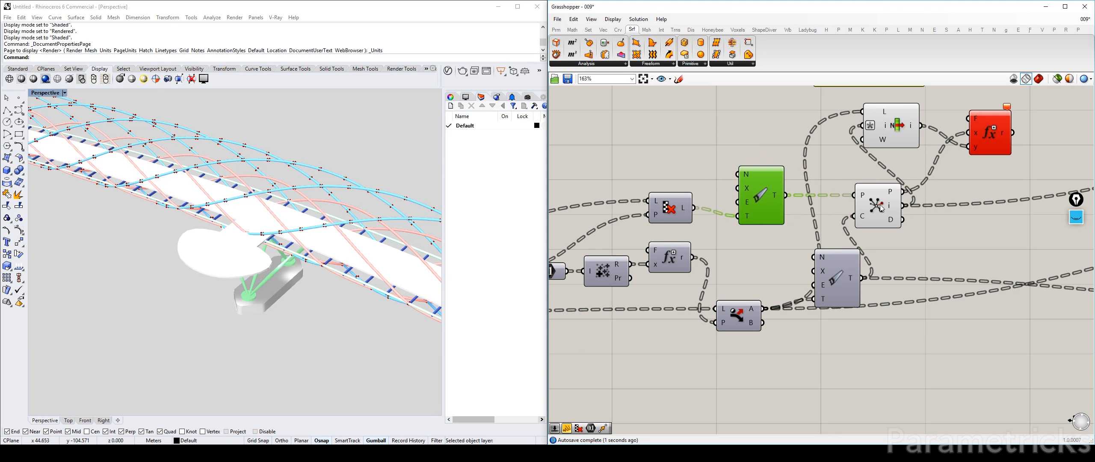
# Connect Clean Tree's output to the List Item's L input and the expression panel to Evaluate's F input
pyautogui.moveTo(890, 193); pyautogui.dragTo(747, 235, button='right')
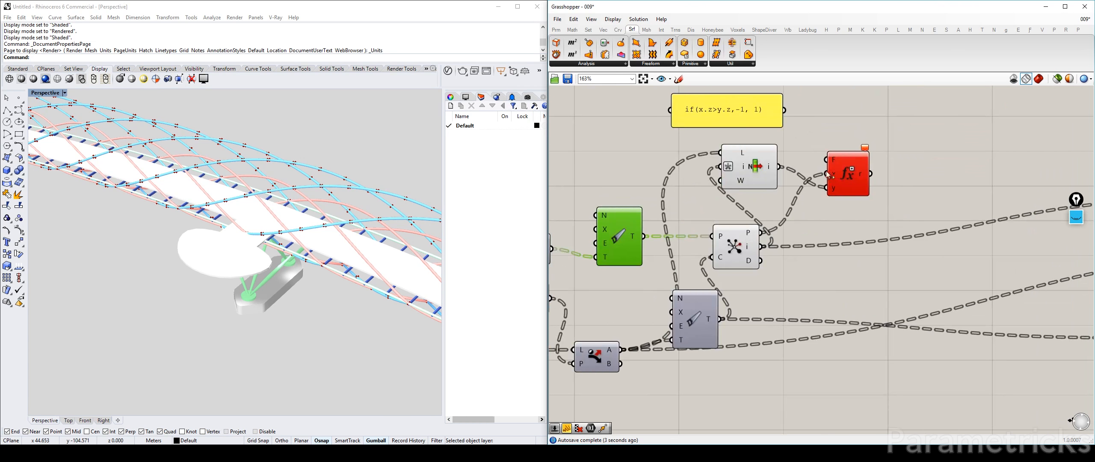
pyautogui.moveTo(769, 170)
pyautogui.moveTo(720, 319); pyautogui.dragTo(721, 153)
pyautogui.moveTo(784, 110); pyautogui.dragTo(788, 175)
pyautogui.moveTo(860, 188); pyautogui.dragTo(779, 187, button='right')
pyautogui.moveTo(779, 171); pyautogui.dragTo(829, 184)
# Reposition the List Item beneath the Closest Point wires and lower Evaluate to line up with them
pyautogui.click(689, 190)
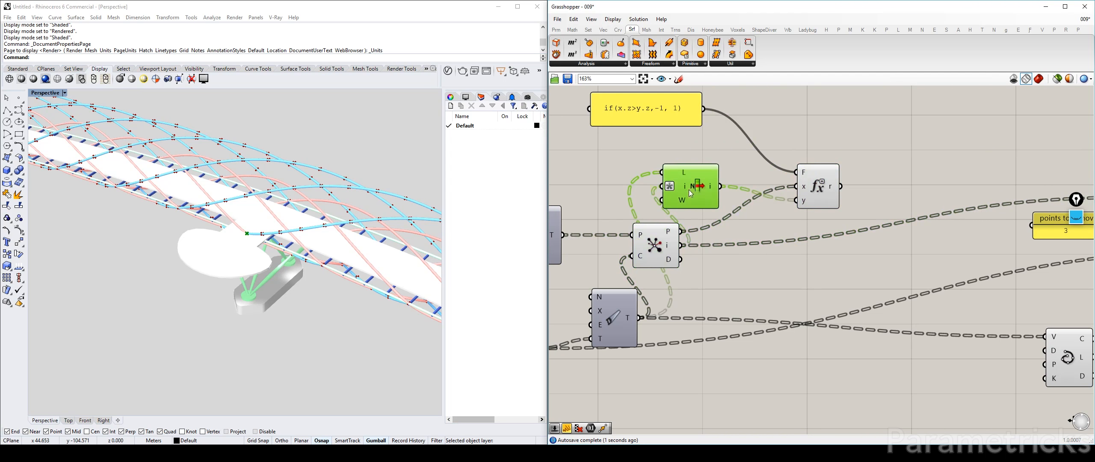
pyautogui.moveTo(689, 190); pyautogui.dragTo(749, 279)
pyautogui.moveTo(812, 188); pyautogui.dragTo(812, 247)
# Inspect Evaluate's results in a temporary copy of the expression panel, and delete that copy
pyautogui.keyDown('alt'); pyautogui.moveTo(642, 113); pyautogui.dragTo(709, 202); pyautogui.keyUp('alt')
pyautogui.moveTo(801, 194); pyautogui.dragTo(698, 197, button='right')
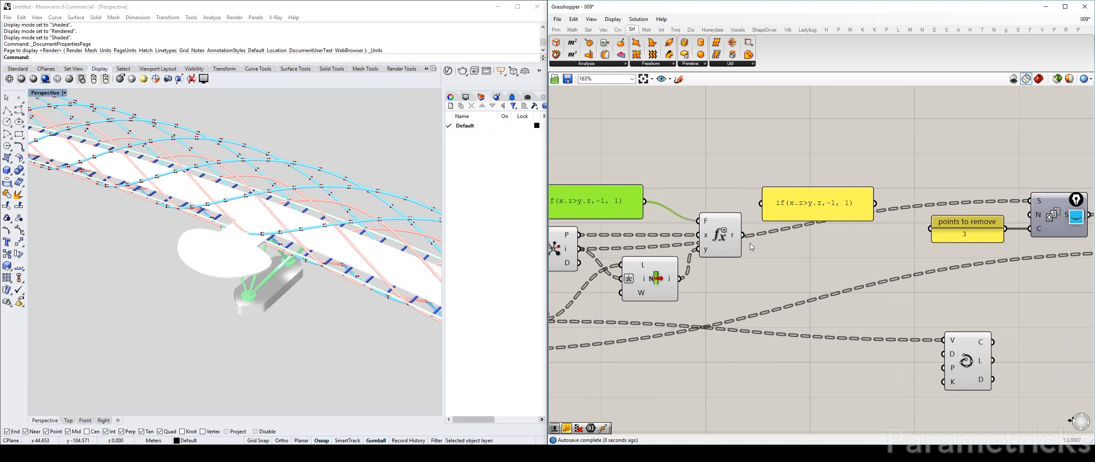
pyautogui.moveTo(752, 247); pyautogui.dragTo(609, 259, button='right')
pyautogui.moveTo(600, 247)
pyautogui.mouseDown()
pyautogui.moveTo(641, 216)
pyautogui.moveTo(720, 229)
pyautogui.moveTo(719, 341)
pyautogui.moveTo(729, 182)
pyautogui.mouseUp()
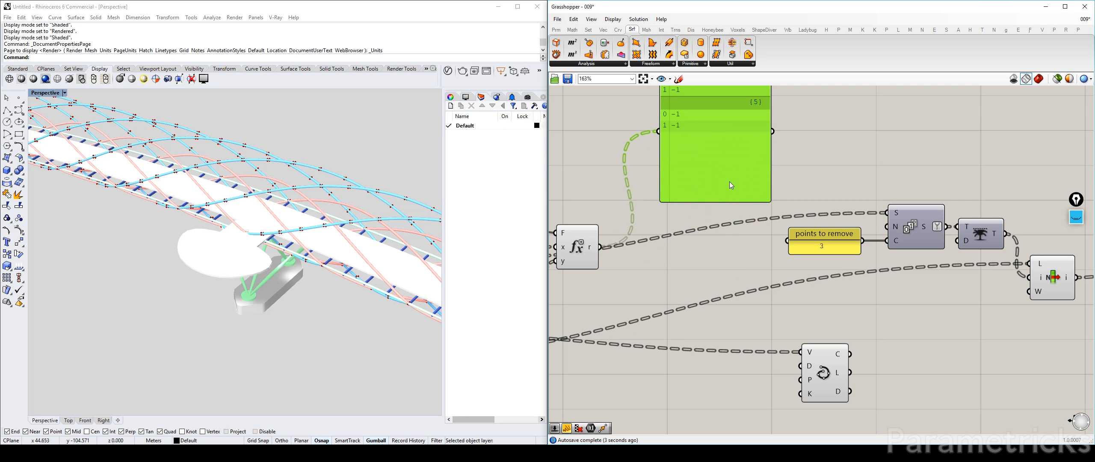
pyautogui.press('Delete')
# Move the points to remove panel, Series, Trim Tree and final List Item closer to Evaluate and slightly lower
pyautogui.moveTo(959, 268); pyautogui.dragTo(872, 234, button='right')
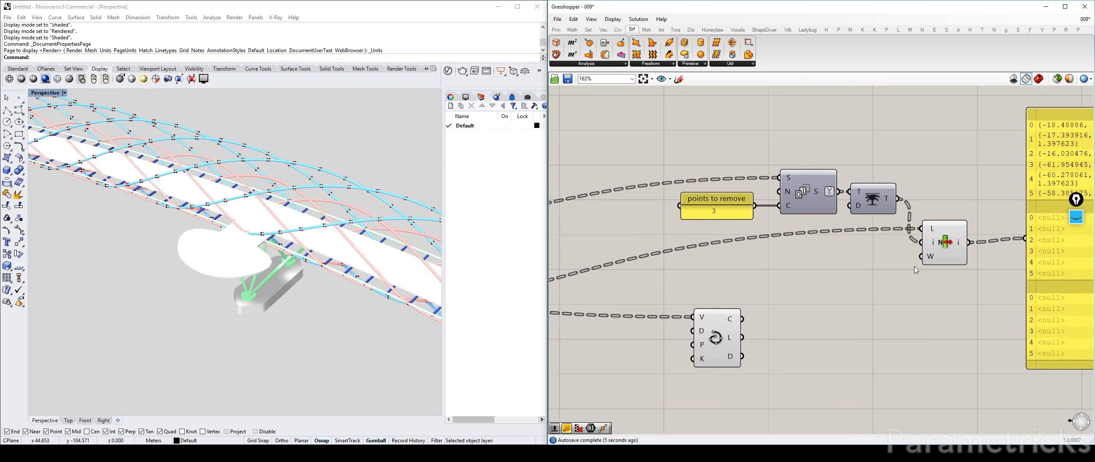
pyautogui.moveTo(952, 279); pyautogui.dragTo(724, 140)
pyautogui.moveTo(824, 200); pyautogui.dragTo(689, 185)
pyautogui.moveTo(689, 187); pyautogui.dragTo(839, 199, button='right')
pyautogui.moveTo(839, 199); pyautogui.dragTo(837, 259)
pyautogui.click(745, 196)
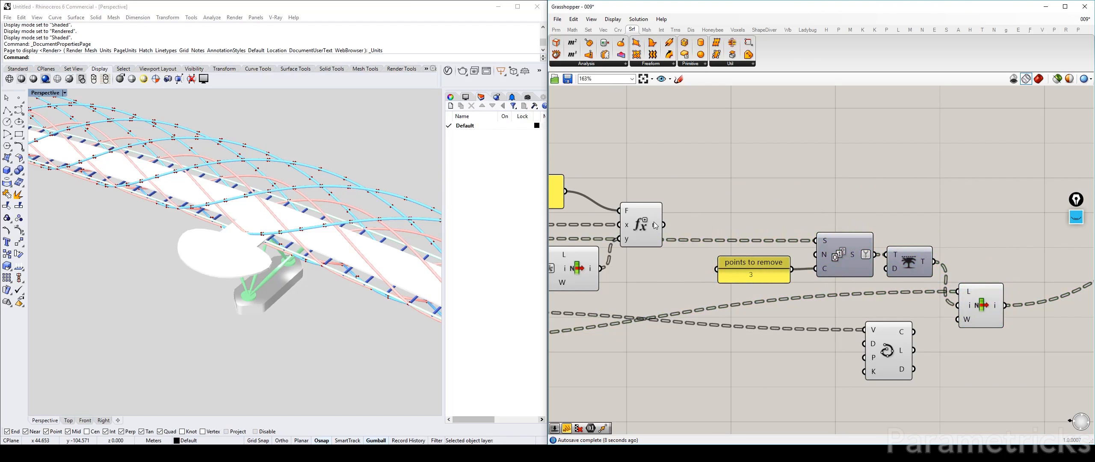
# Check the data at Series' Start input and Closest Point, and shift Evaluate slightly above the index wire
pyautogui.moveTo(655, 225)
pyautogui.moveTo(827, 236)
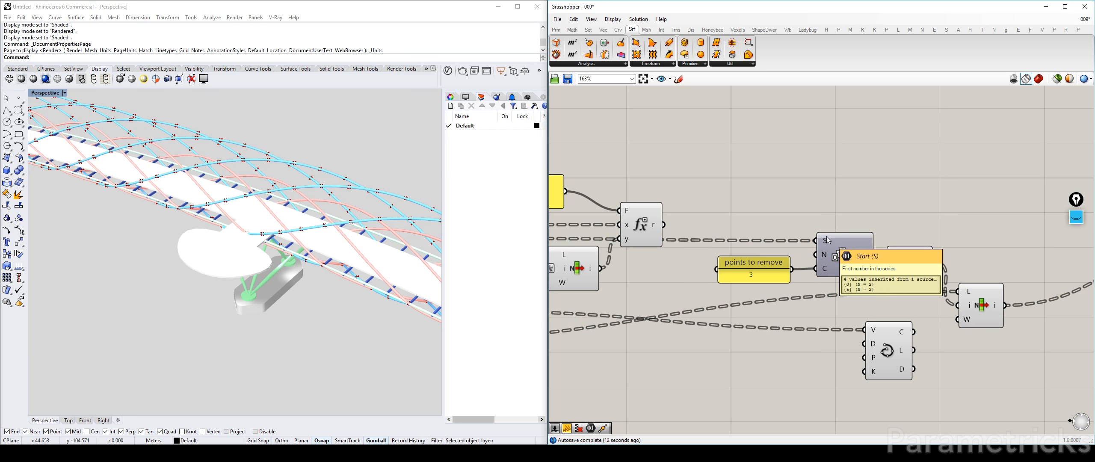
pyautogui.moveTo(630, 226); pyautogui.dragTo(796, 194, button='right')
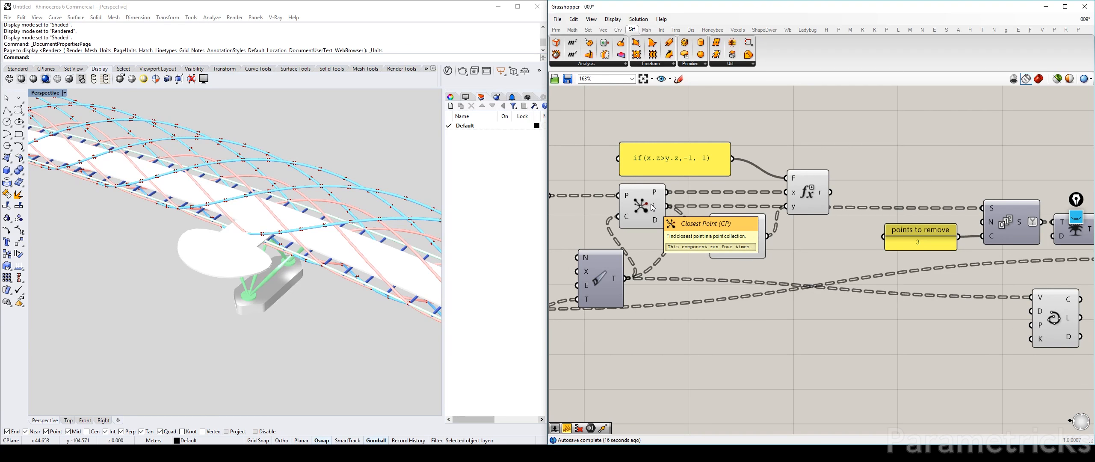
pyautogui.moveTo(812, 197); pyautogui.dragTo(656, 201, button='right')
pyautogui.moveTo(656, 201); pyautogui.dragTo(807, 184)
pyautogui.click(793, 152)
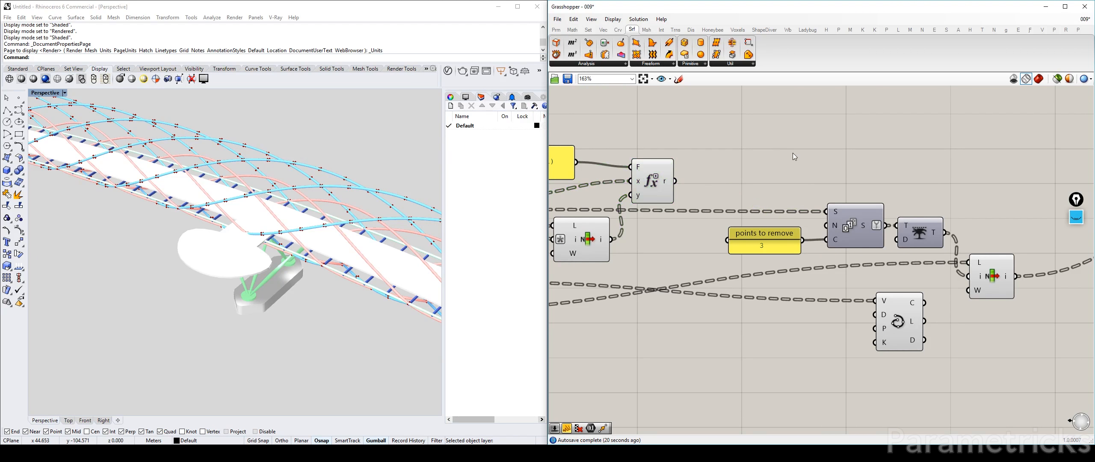
# Inspect Trim Tree's output in a temporary copy of the expression panel, and delete that copy
pyautogui.moveTo(602, 168); pyautogui.dragTo(633, 168, button='right')
pyautogui.keyDown('alt'); pyautogui.moveTo(553, 171); pyautogui.dragTo(964, 189); pyautogui.keyUp('alt')
pyautogui.moveTo(964, 190); pyautogui.dragTo(821, 198, button='right')
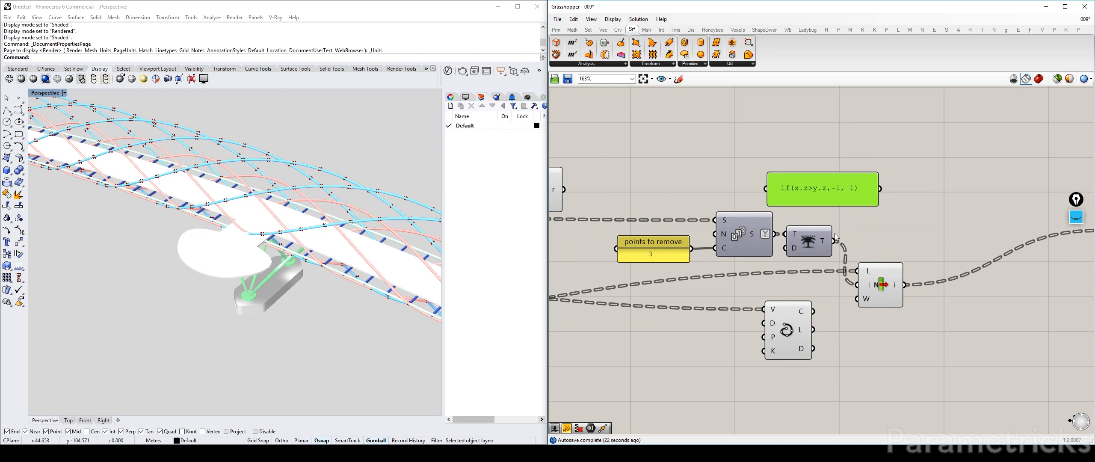
pyautogui.moveTo(834, 242); pyautogui.dragTo(765, 190)
pyautogui.moveTo(843, 198); pyautogui.dragTo(744, 208, button='right')
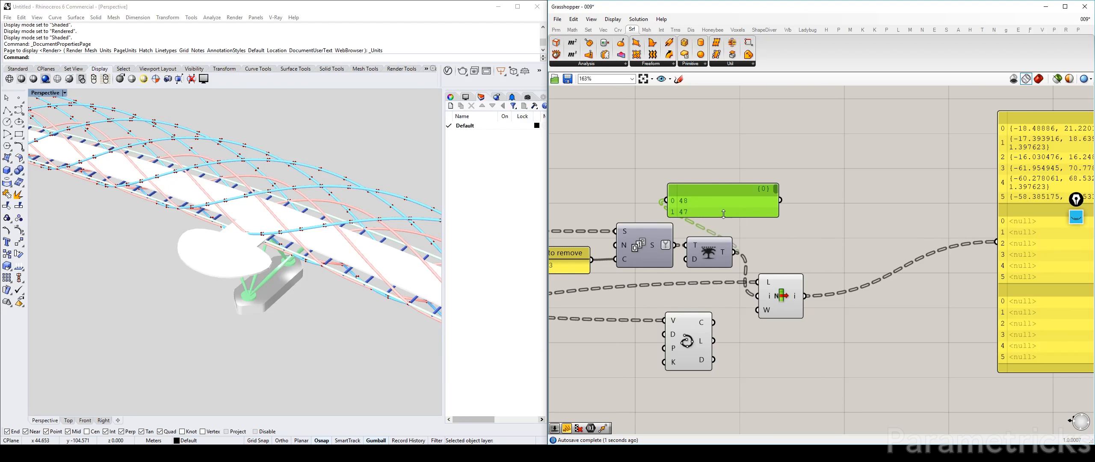
pyautogui.press('Delete')
# Move the panel listing the selected point coordinates closer to the final List Item
pyautogui.moveTo(846, 263); pyautogui.dragTo(923, 223, button='right')
pyautogui.scroll(-1, 923, 223)
pyautogui.moveTo(1037, 231); pyautogui.dragTo(968, 231, button='right')
pyautogui.moveTo(1017, 228); pyautogui.dragTo(947, 200)
# Replace the final List Item's L source with Clean Tree's output, and wire Evaluate's r output to Series' N input
pyautogui.moveTo(839, 214); pyautogui.dragTo(943, 223, button='right')
pyautogui.moveTo(587, 264); pyautogui.dragTo(710, 250, button='right')
pyautogui.moveTo(718, 248); pyautogui.dragTo(629, 270, button='right')
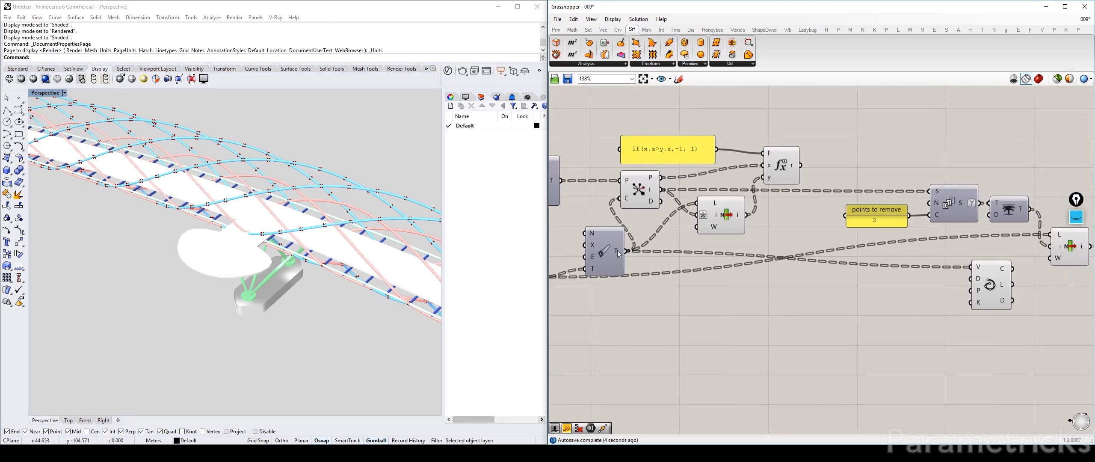
pyautogui.moveTo(626, 251); pyautogui.dragTo(1051, 235)
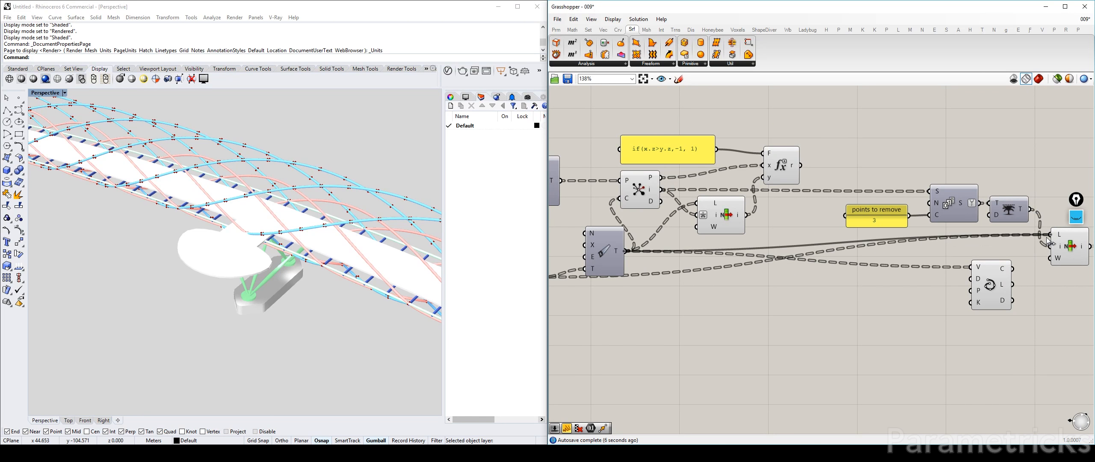
pyautogui.moveTo(899, 212); pyautogui.dragTo(765, 243, button='right')
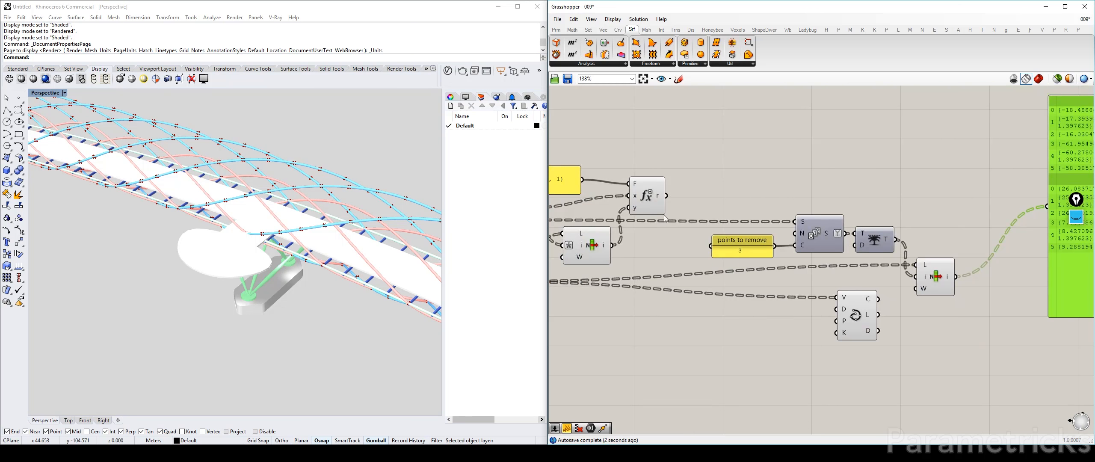
pyautogui.moveTo(667, 195); pyautogui.dragTo(795, 233)
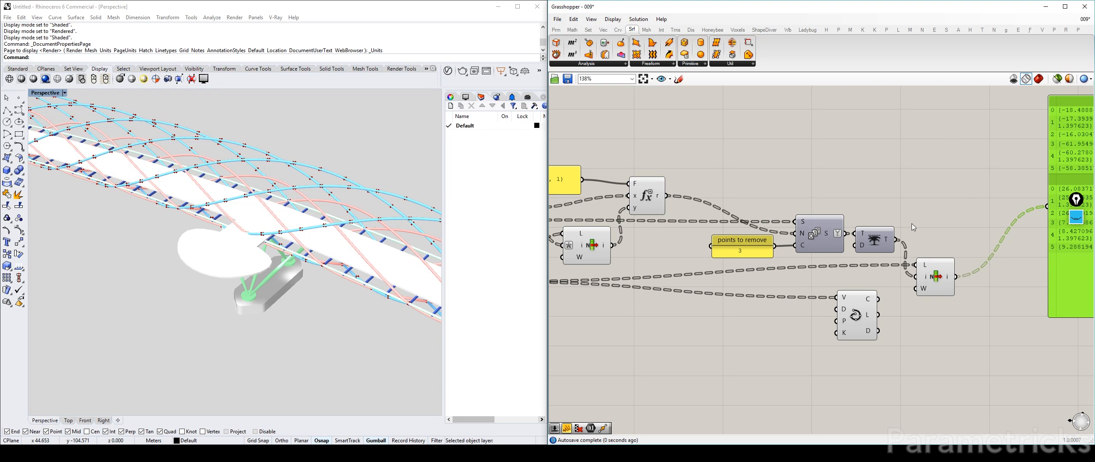
pyautogui.moveTo(913, 227); pyautogui.dragTo(879, 258, button='right')
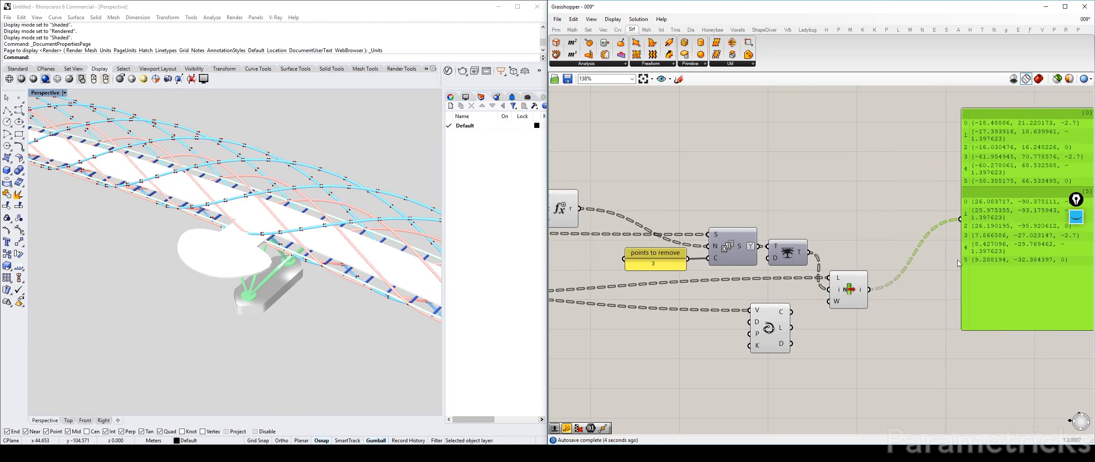
# Duplicate the coordinates panel and feed it Trim Tree's output to inspect the point indices
pyautogui.moveTo(1002, 269); pyautogui.dragTo(845, 177)
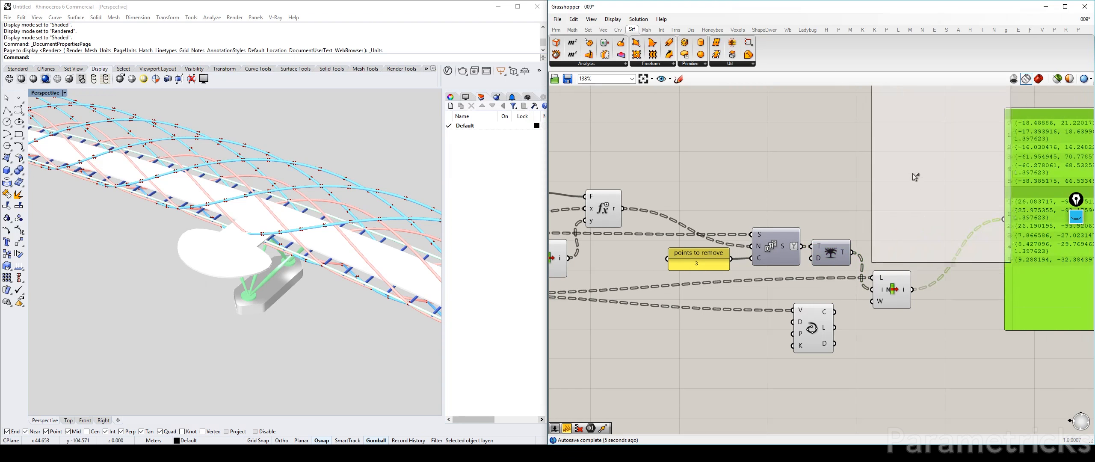
pyautogui.hotkey('ctrl', 'v')
pyautogui.moveTo(858, 147); pyautogui.dragTo(862, 149)
pyautogui.moveTo(645, 216); pyautogui.dragTo(645, 290, button='right')
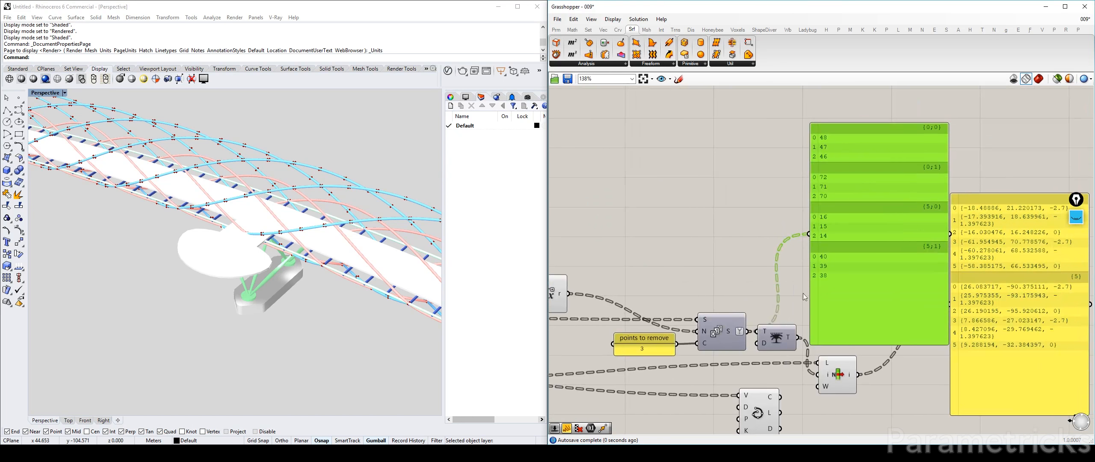
# Disconnect Evaluate from Series' N, set N's stored number to 1, and reconnect Evaluate's r output to N
pyautogui.moveTo(624, 283)
pyautogui.mouseDown()
pyautogui.moveTo(754, 321)
pyautogui.moveTo(616, 287)
pyautogui.mouseUp()
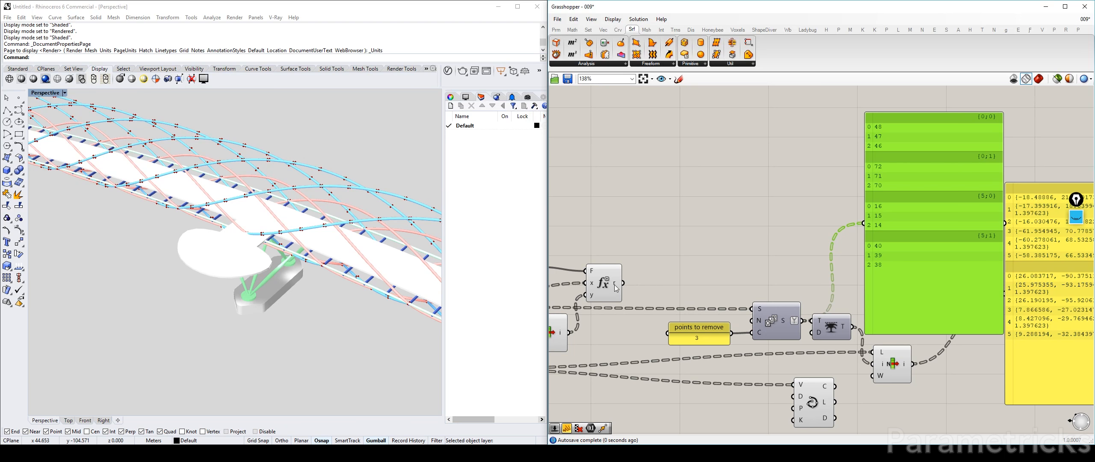
pyautogui.rightClick(763, 324)
pyautogui.moveTo(805, 378)
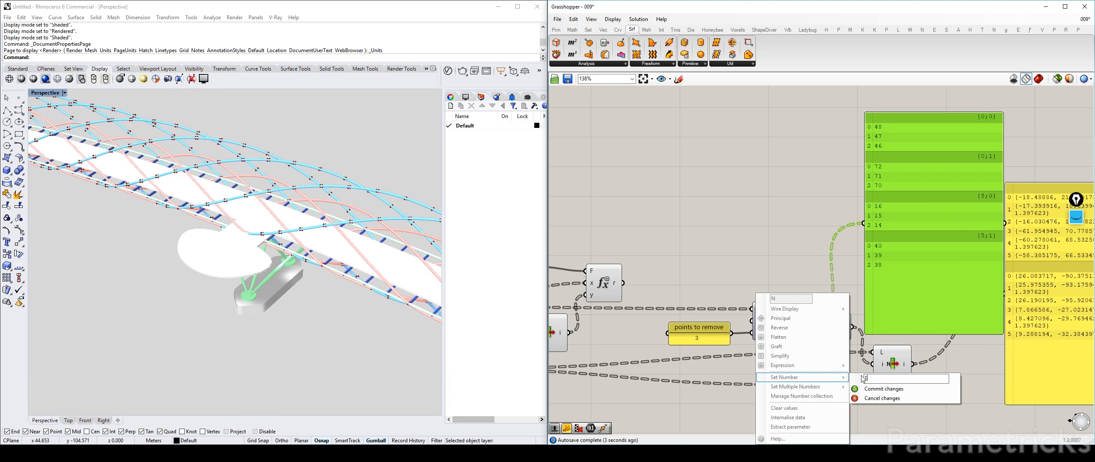
pyautogui.write('1')
pyautogui.click(884, 389)
pyautogui.moveTo(626, 282); pyautogui.dragTo(752, 322)
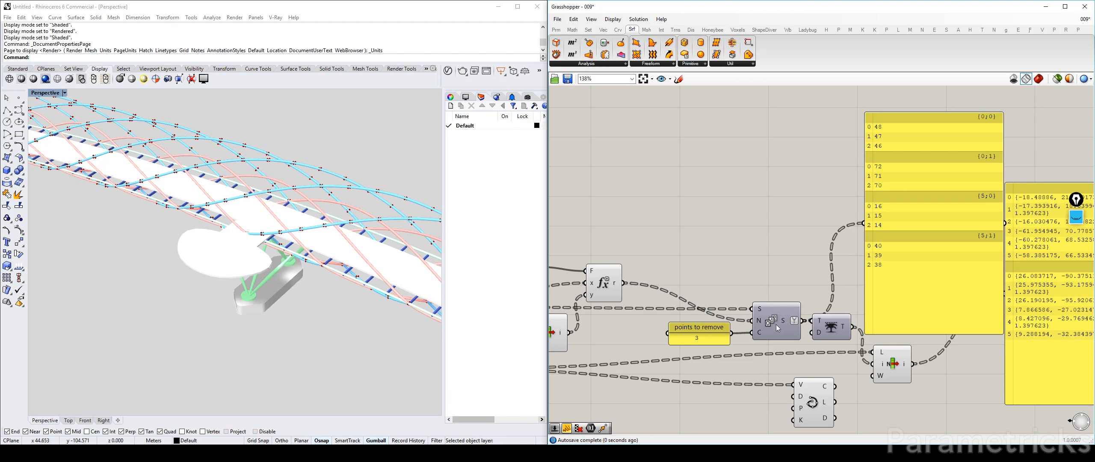
# Delete the panel listing Trim Tree's indices and turn off Evaluate's preview
pyautogui.moveTo(769, 266); pyautogui.dragTo(813, 232, button='right')
pyautogui.click(625, 288)
pyautogui.click(789, 209)
pyautogui.press('Delete')
pyautogui.moveTo(724, 241); pyautogui.dragTo(742, 249)
# Examine in the Rhino viewport the points from the neighbour List Item, Closest Point and final List Item around the bridge supports
pyautogui.click(666, 298)
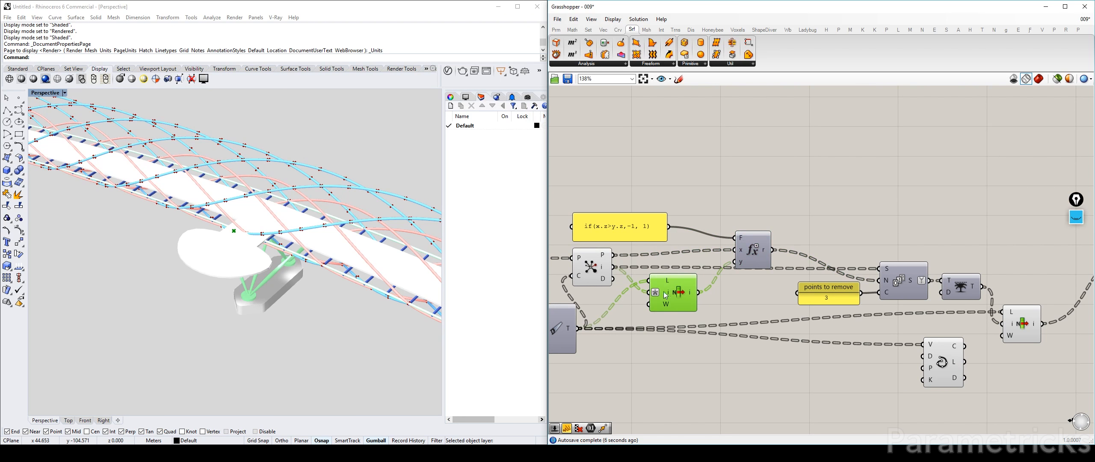
pyautogui.click(596, 270)
pyautogui.moveTo(949, 239); pyautogui.dragTo(800, 202, button='right')
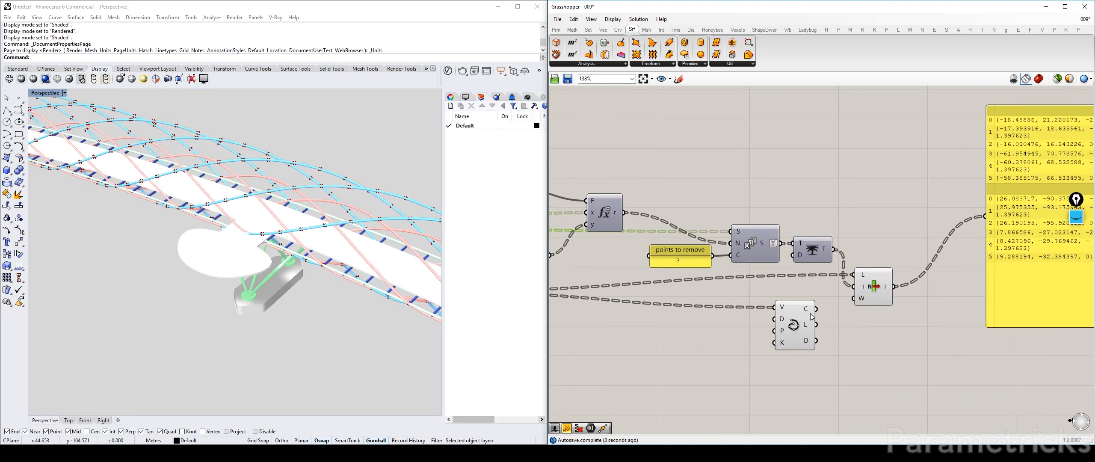
pyautogui.click(875, 288)
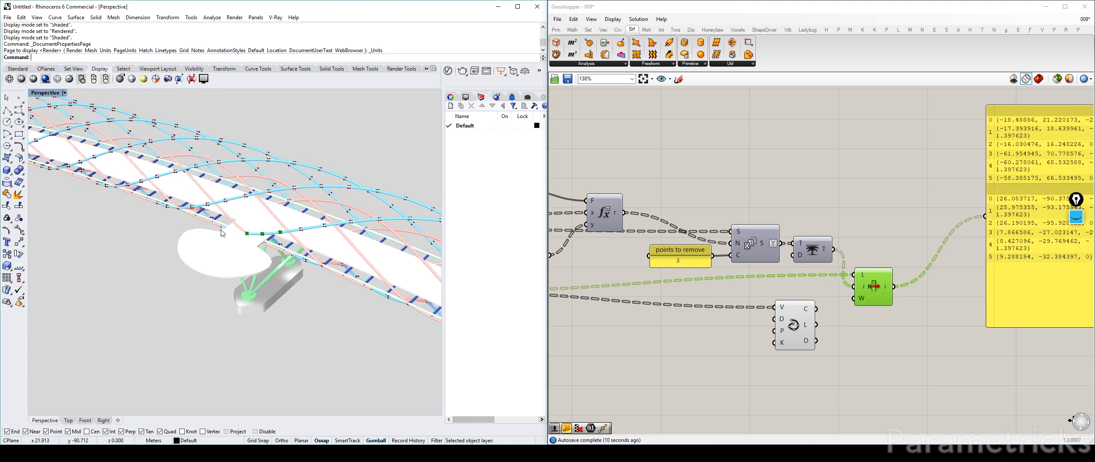
pyautogui.scroll(-2, 260, 250)
pyautogui.scroll(-2, 260, 249)
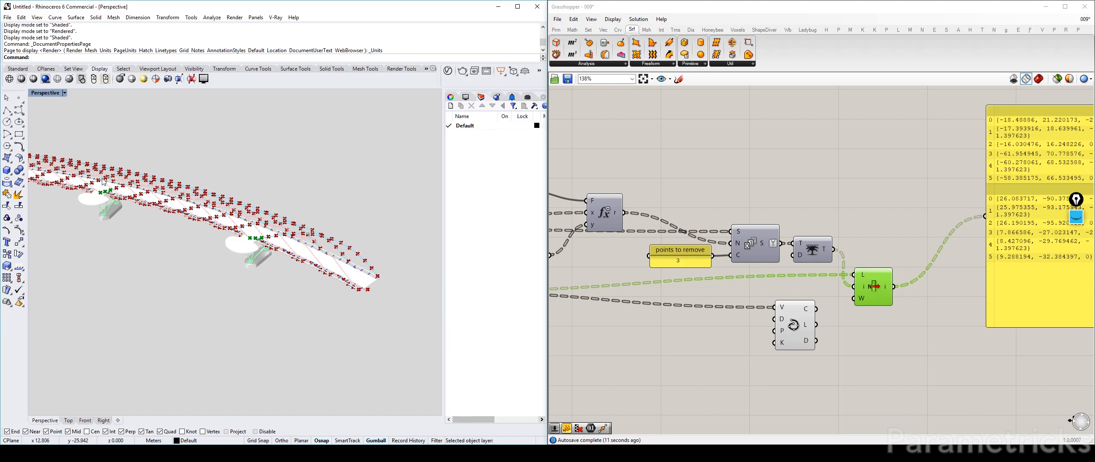
pyautogui.moveTo(111, 188); pyautogui.dragTo(323, 212, button='right')
pyautogui.scroll(8, 429, 171)
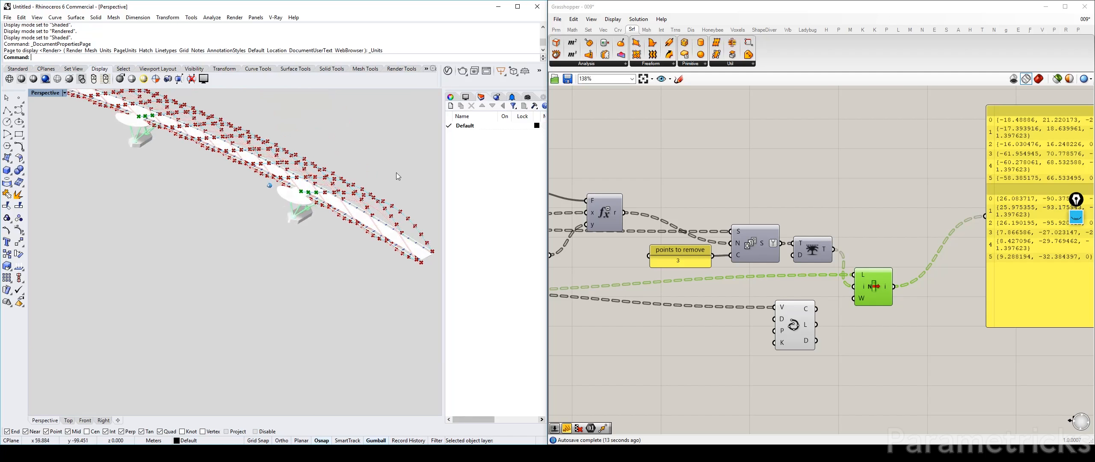
pyautogui.scroll(6, 388, 179)
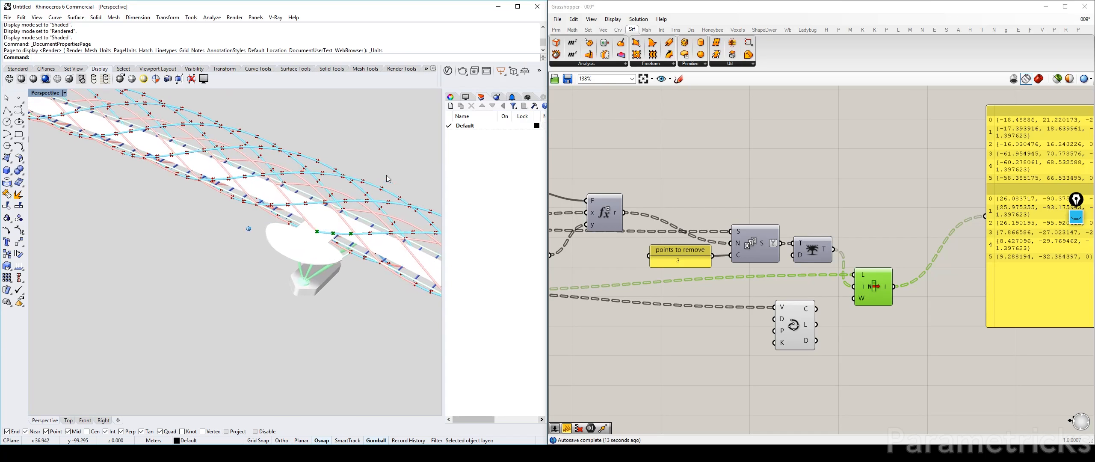
pyautogui.moveTo(387, 175); pyautogui.dragTo(400, 165, button='right')
# Add a Curve Closest Point component beside Interpolate, shifting Interpolate aside to make room
pyautogui.moveTo(905, 228); pyautogui.dragTo(787, 167, button='right')
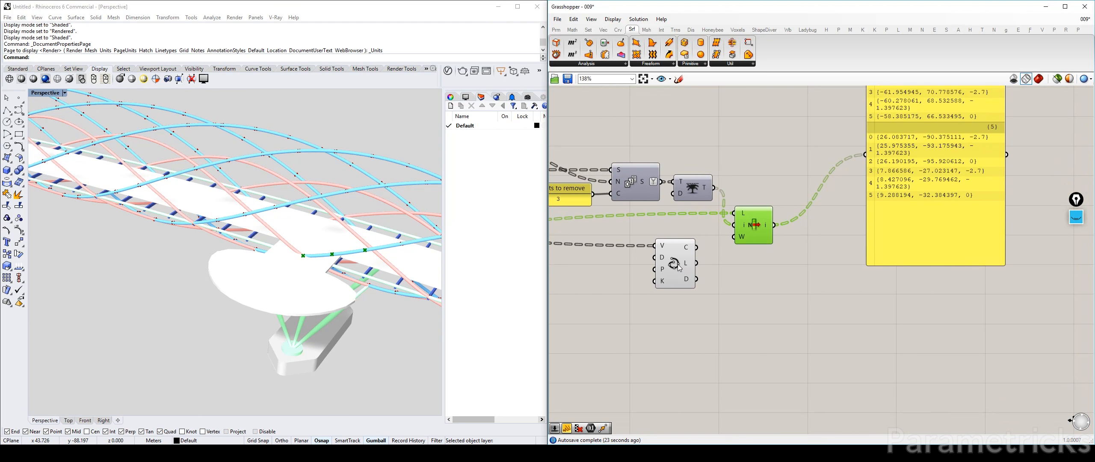
pyautogui.moveTo(680, 265); pyautogui.dragTo(731, 287)
pyautogui.doubleClick(635, 274)
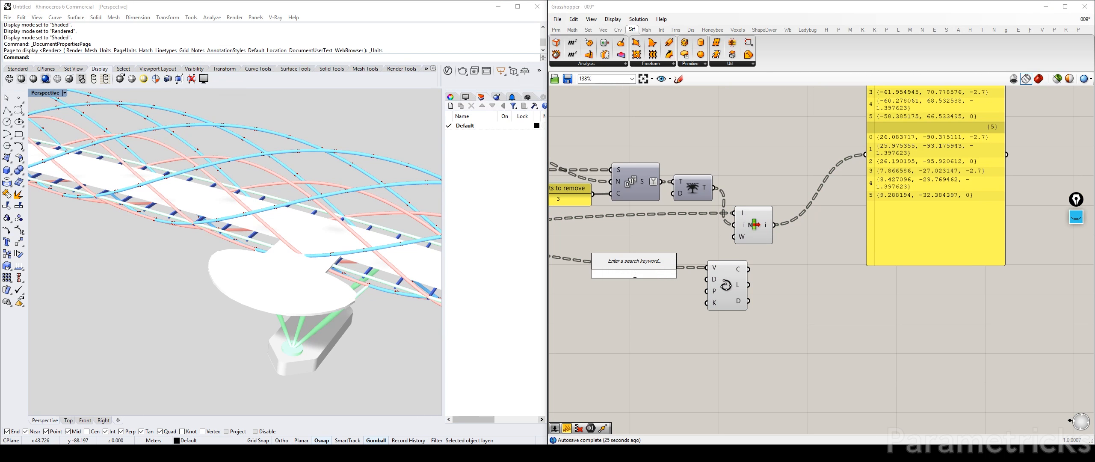
pyautogui.write('poin clo')
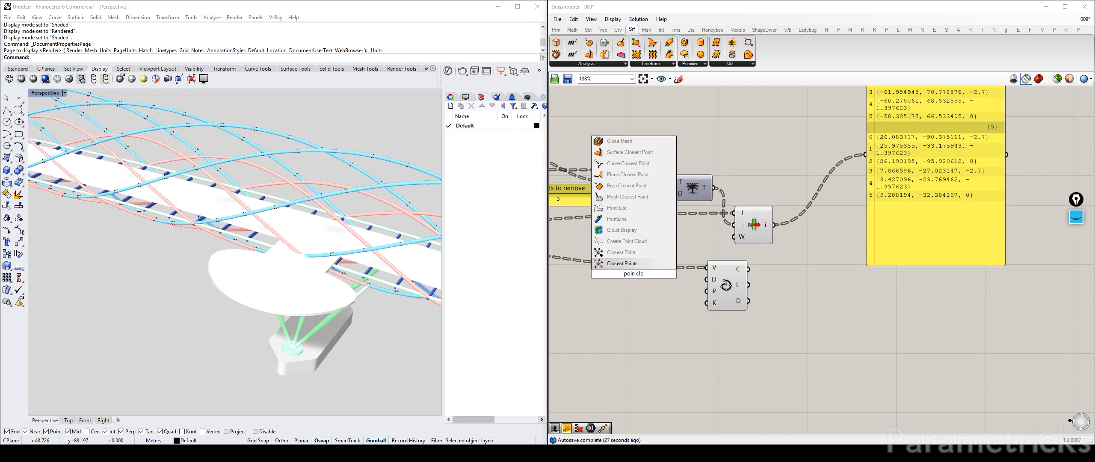
pyautogui.write('sest curve')
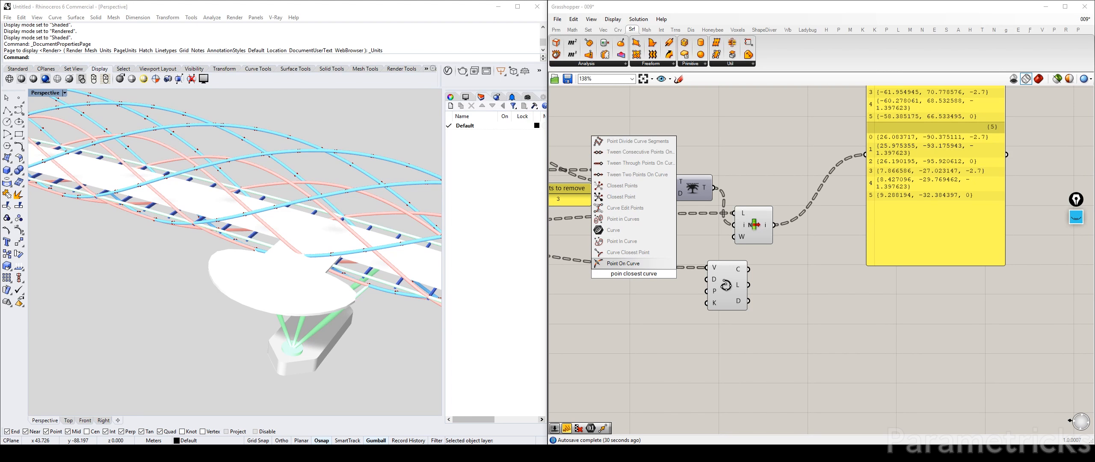
pyautogui.click(643, 253)
pyautogui.moveTo(647, 282); pyautogui.dragTo(804, 278)
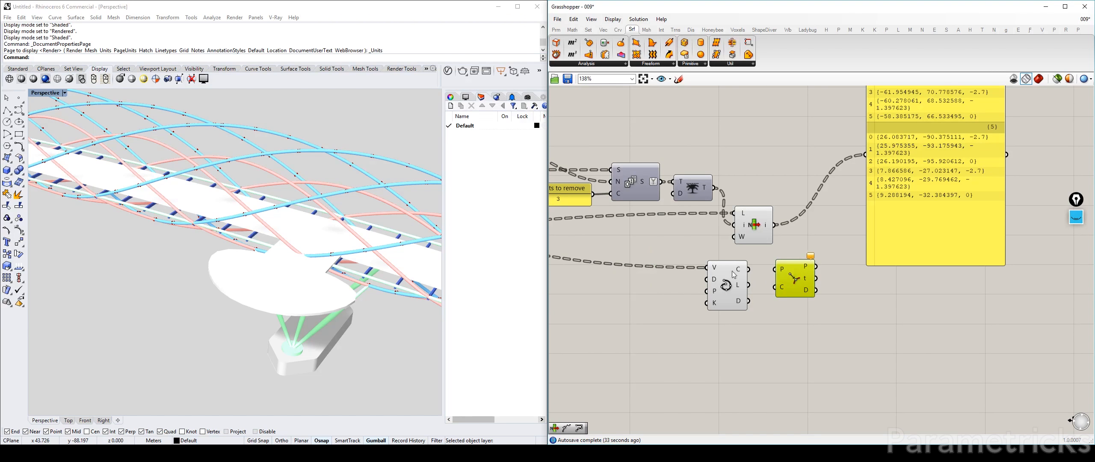
# Move the coordinates panel out of the way and connect the final List Item's output to Curve Closest Point's P input
pyautogui.moveTo(759, 240); pyautogui.dragTo(1006, 262, button='right')
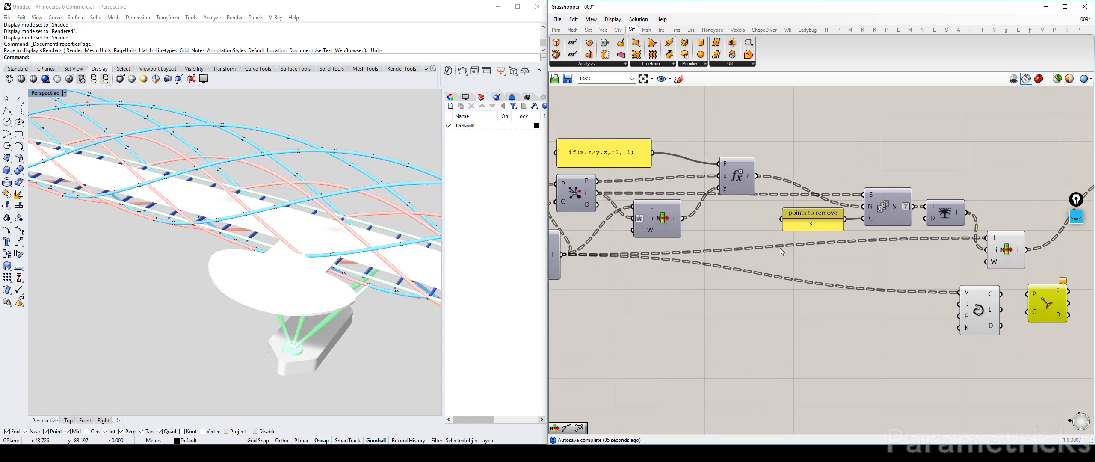
pyautogui.moveTo(888, 251); pyautogui.dragTo(597, 258, button='right')
pyautogui.click(714, 254)
pyautogui.moveTo(714, 254); pyautogui.dragTo(707, 251)
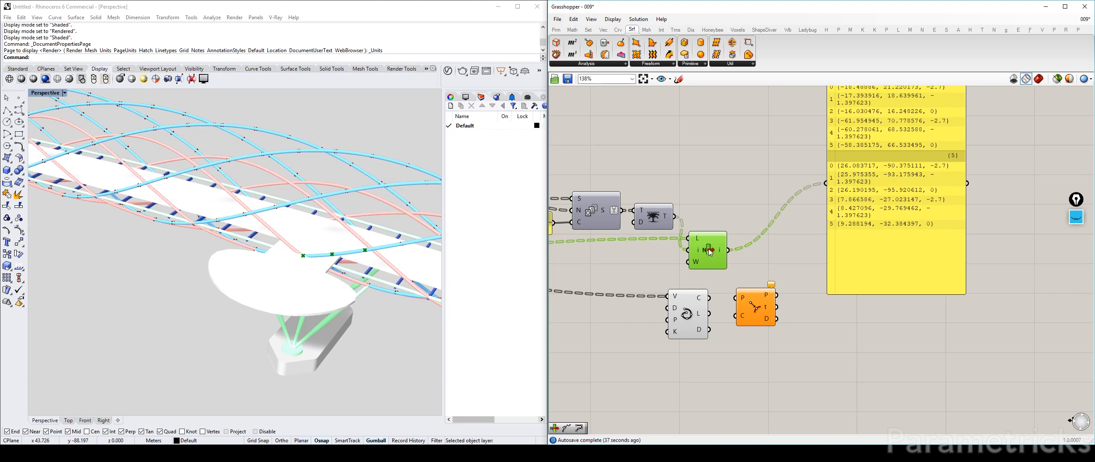
pyautogui.moveTo(875, 231); pyautogui.dragTo(898, 158)
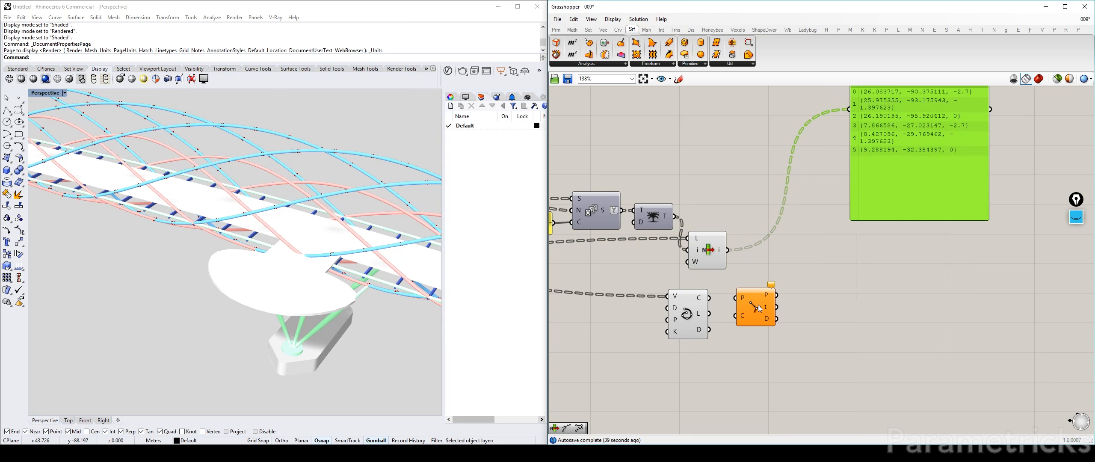
pyautogui.moveTo(728, 251); pyautogui.dragTo(726, 292)
# Tighten the layout by moving the points to remove panel, Series, Trim Tree and the final List Item closer to Evaluate
pyautogui.moveTo(591, 217); pyautogui.dragTo(848, 199, button='right')
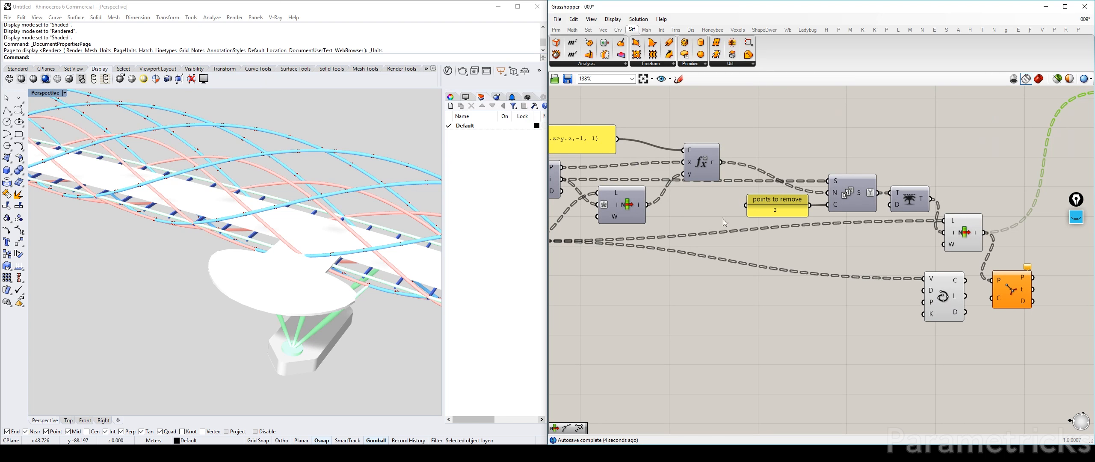
pyautogui.moveTo(722, 226); pyautogui.dragTo(634, 219, button='right')
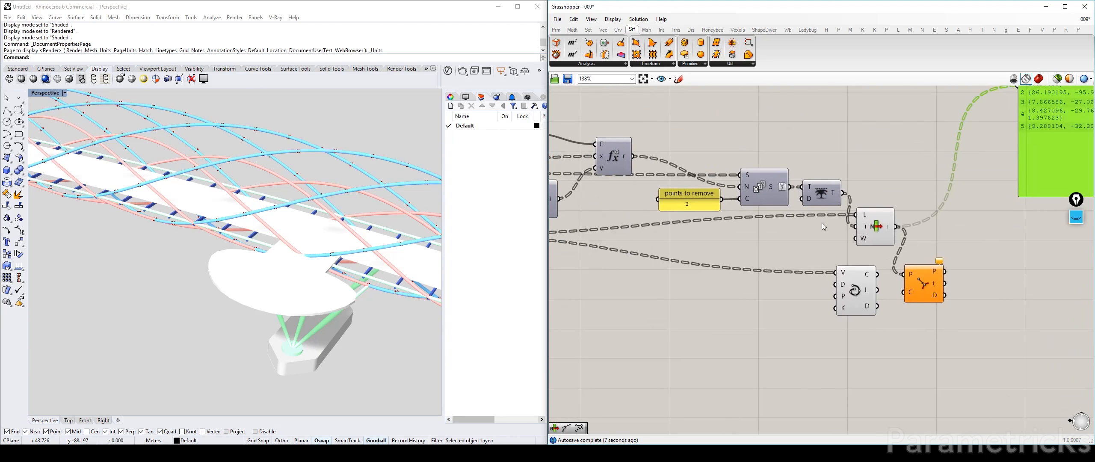
pyautogui.moveTo(818, 220); pyautogui.dragTo(902, 257, button='right')
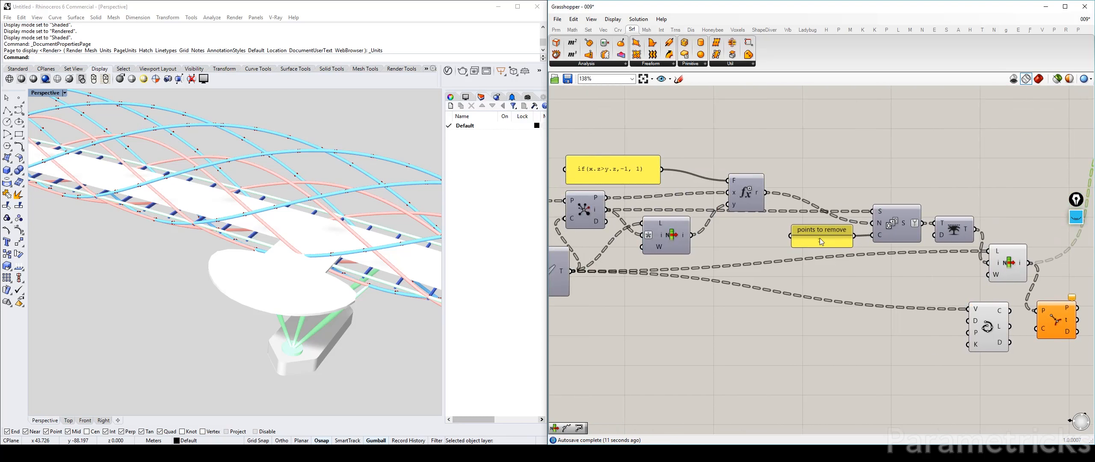
pyautogui.moveTo(819, 237); pyautogui.dragTo(741, 236)
pyautogui.moveTo(893, 235); pyautogui.dragTo(835, 234)
pyautogui.click(943, 231)
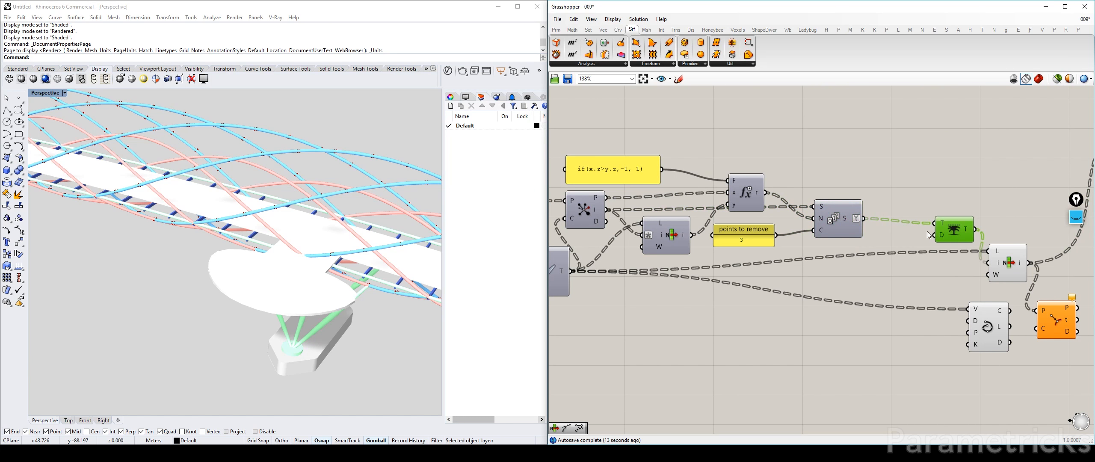
pyautogui.moveTo(927, 231); pyautogui.dragTo(884, 227)
pyautogui.moveTo(1007, 259); pyautogui.dragTo(955, 260)
pyautogui.moveTo(690, 254); pyautogui.dragTo(783, 250, button='right')
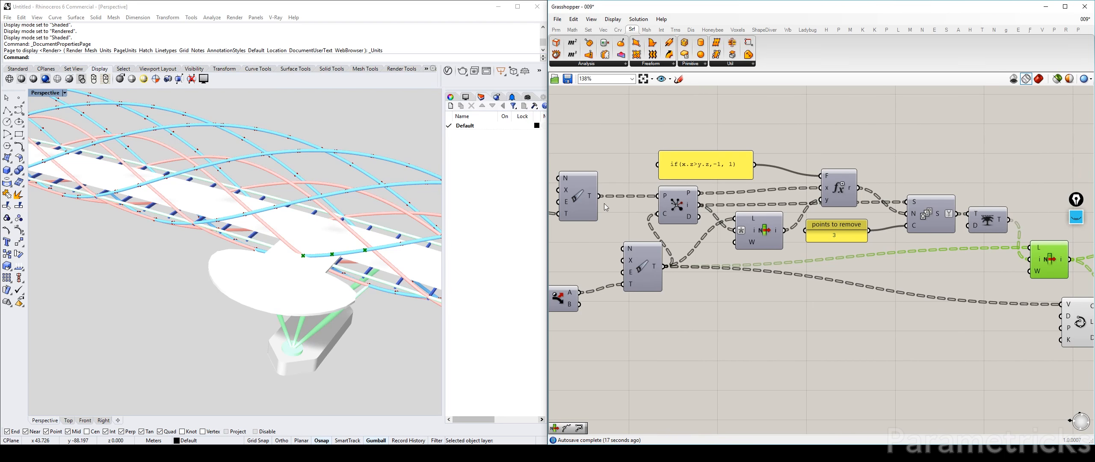
pyautogui.moveTo(772, 226); pyautogui.dragTo(648, 253, button='right')
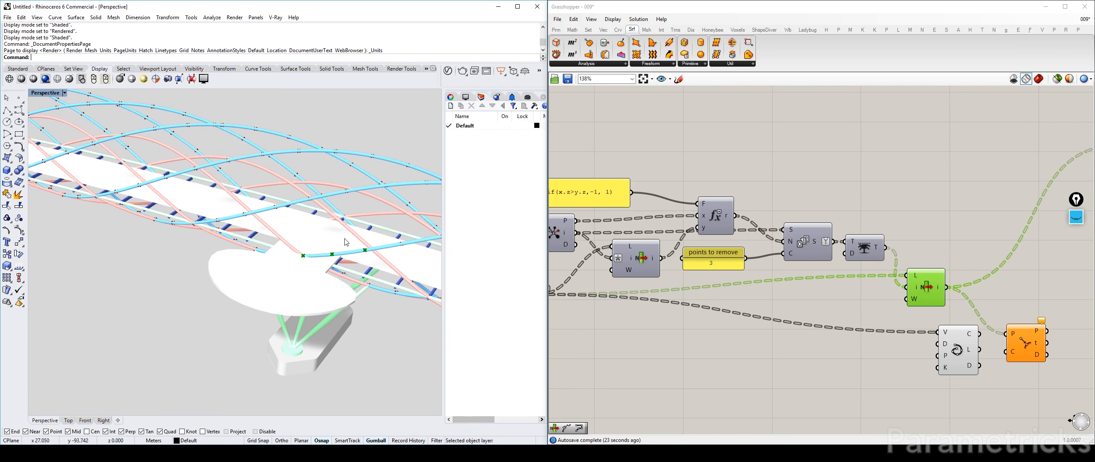
pyautogui.moveTo(869, 217); pyautogui.dragTo(947, 211, button='right')
pyautogui.scroll(-3, 698, 192)
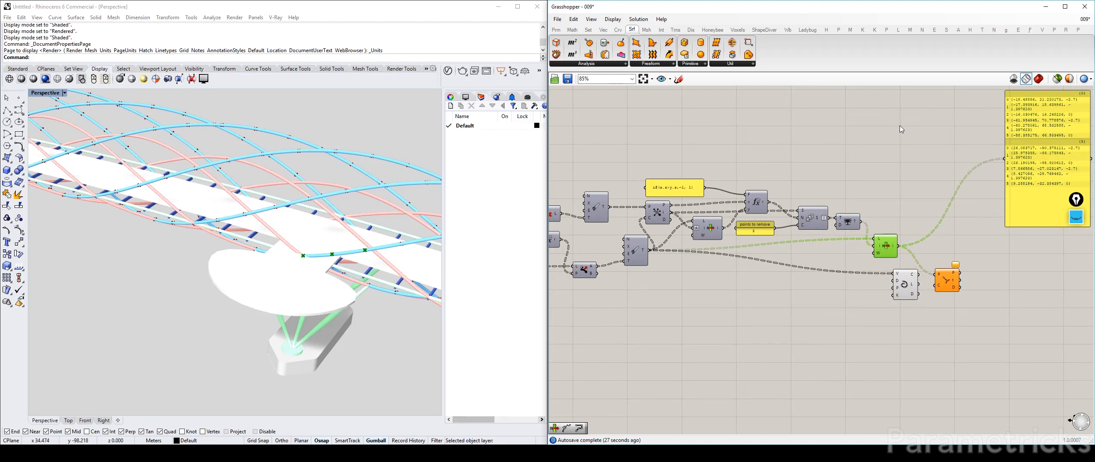
pyautogui.moveTo(900, 125); pyautogui.dragTo(768, 132)
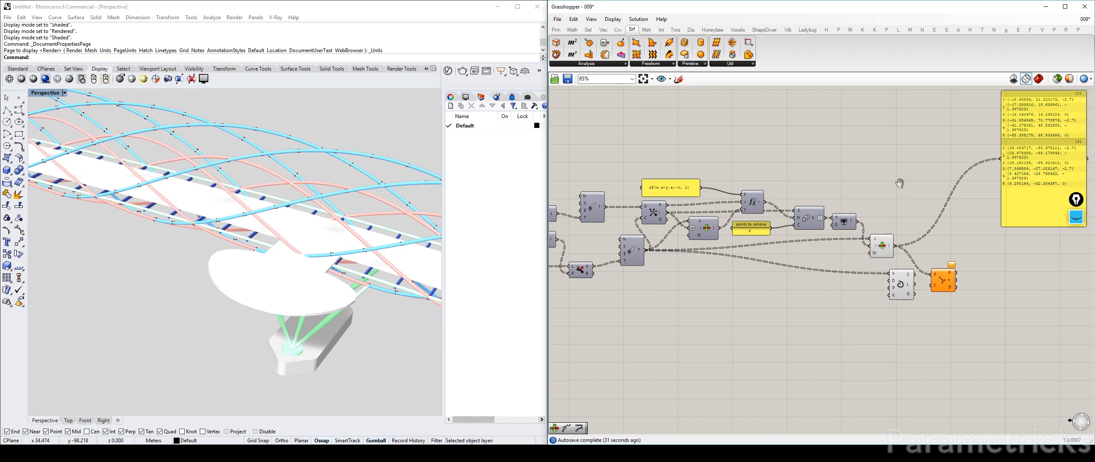
# Move Curve Closest Point next to the final List Item and connect Interpolate's C output to its C input
pyautogui.scroll(5, 750, 240)
pyautogui.click(738, 273)
pyautogui.moveTo(738, 273); pyautogui.dragTo(726, 228)
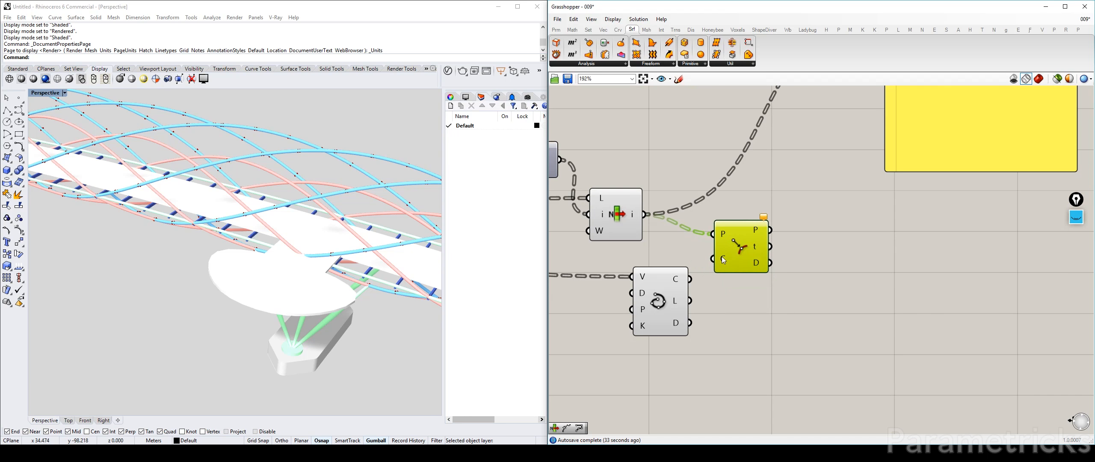
pyautogui.click(678, 279)
pyautogui.moveTo(678, 279); pyautogui.dragTo(712, 258)
# Feed Curve Closest Point's t output into the panel to inspect the curve parameters
pyautogui.scroll(-2, 792, 273)
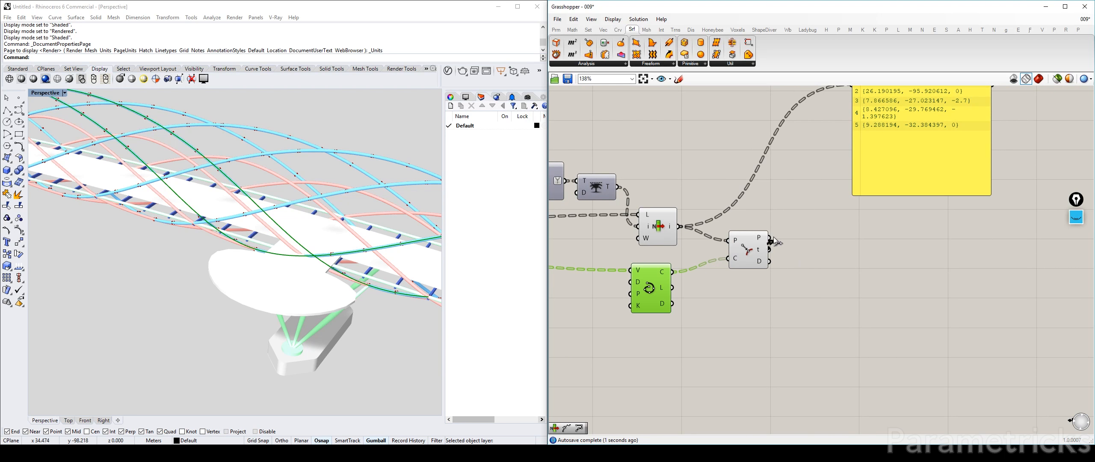
pyautogui.moveTo(775, 242); pyautogui.dragTo(854, 86)
pyautogui.moveTo(870, 127); pyautogui.dragTo(855, 175, button='right')
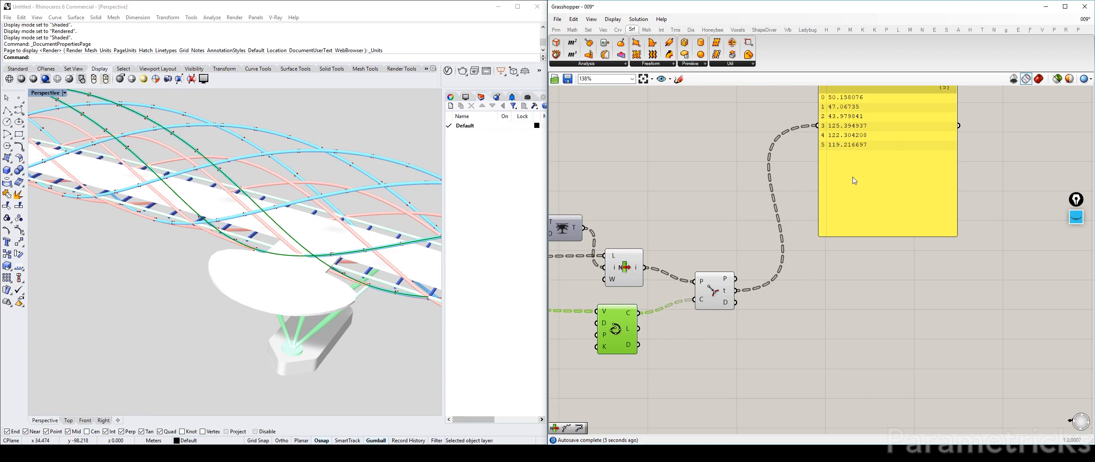
# Add a Shatter component and connect Interpolate's C output to its C input and Curve Closest Point's t output to its t input
pyautogui.doubleClick(825, 304)
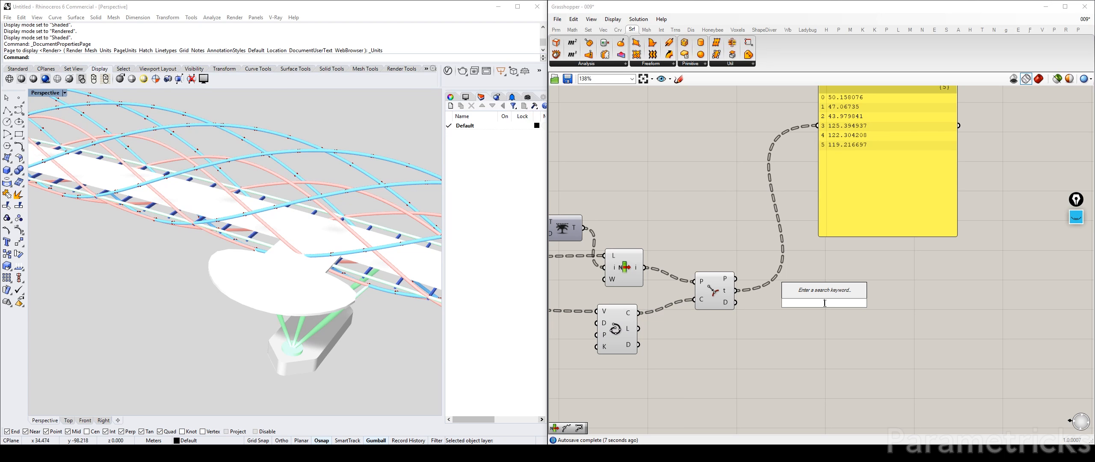
pyautogui.write('shatter')
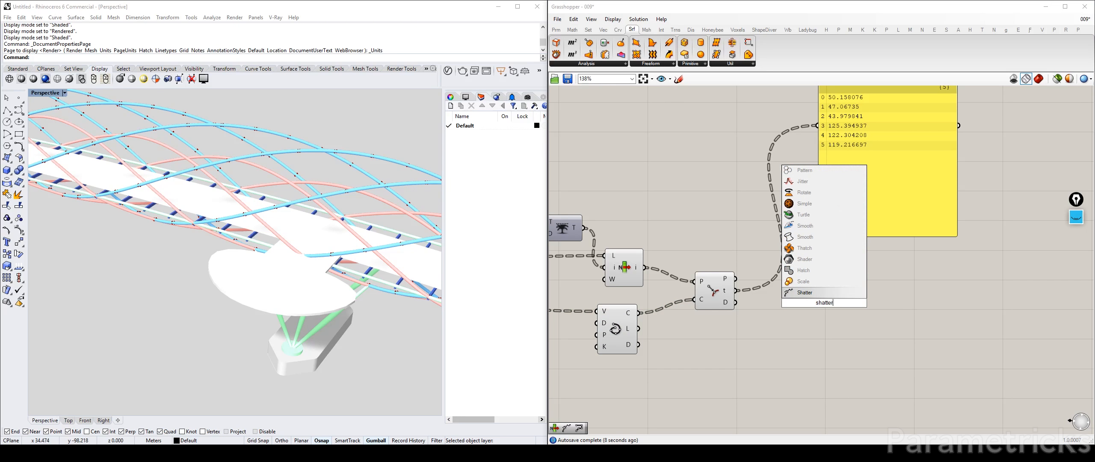
pyautogui.click(805, 293)
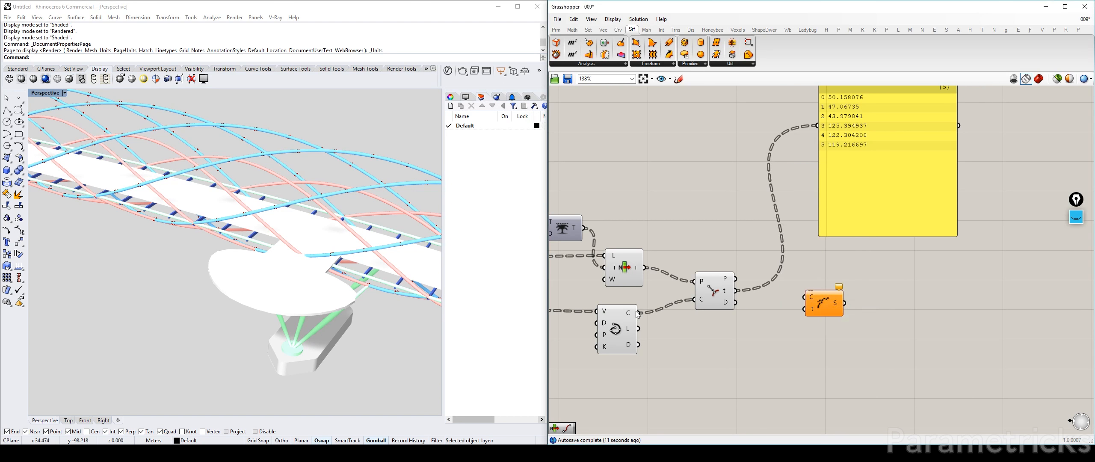
pyautogui.moveTo(639, 313); pyautogui.dragTo(805, 297)
pyautogui.moveTo(736, 291); pyautogui.dragTo(804, 308)
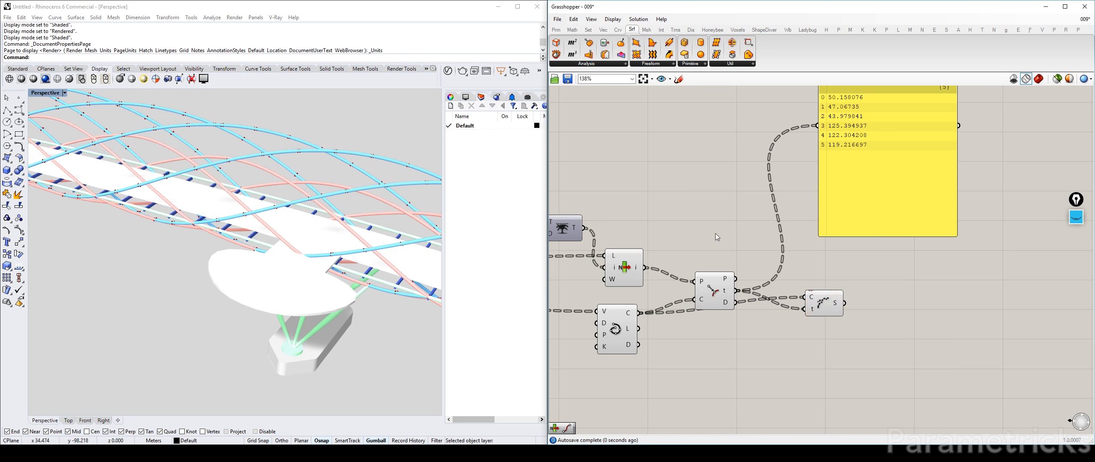
# Turn off the preview of the final List Item, Interpolate and Curve Closest Point
pyautogui.moveTo(587, 366); pyautogui.dragTo(711, 201)
pyautogui.hotkey('ctrl', 'q')
pyautogui.moveTo(712, 178); pyautogui.dragTo(549, 230, button='right')
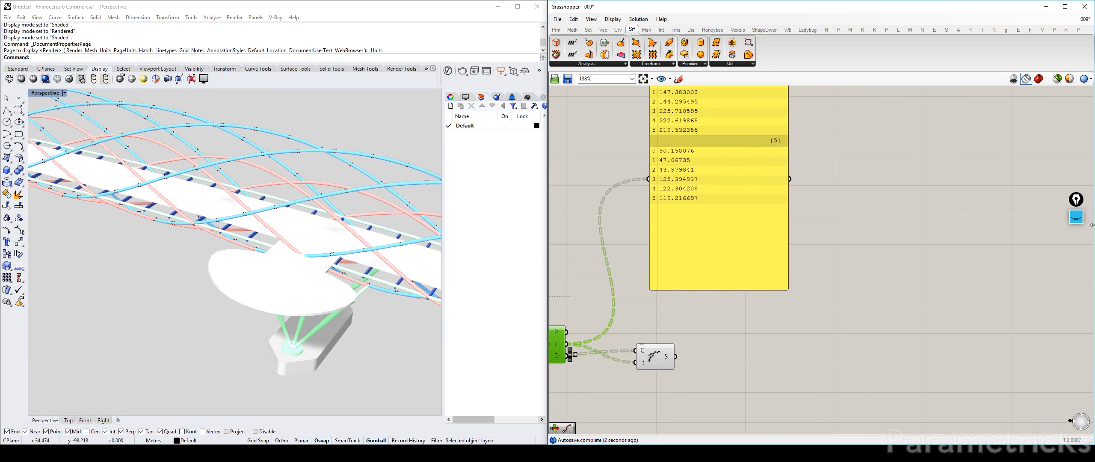
# Feed Shatter's S output into the panel and place the panel beside Shatter to list the curve segments
pyautogui.moveTo(720, 338); pyautogui.dragTo(837, 262, button='right')
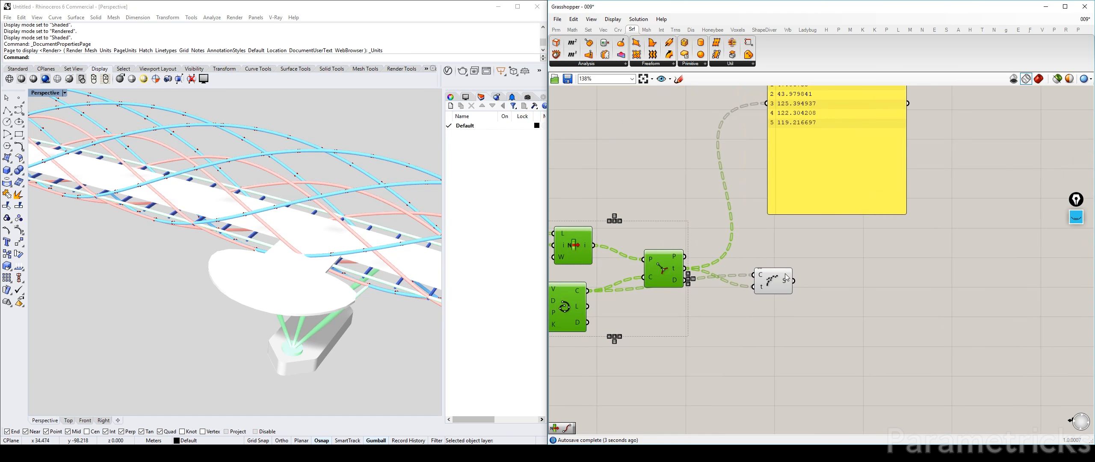
pyautogui.moveTo(794, 281); pyautogui.dragTo(772, 173)
pyautogui.moveTo(867, 155); pyautogui.dragTo(946, 254)
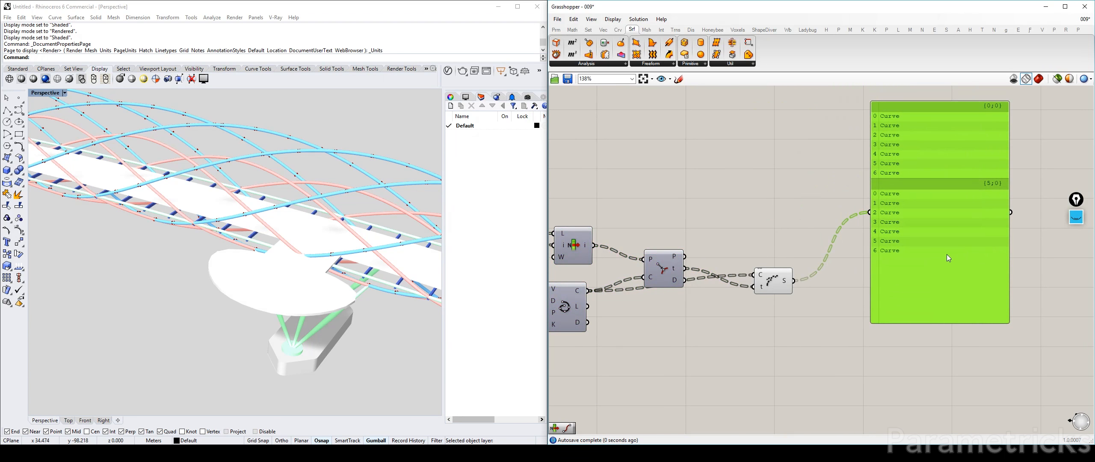
# Arrange Shatter, Curve Closest Point and Interpolate closer together and inspect the shattered curves around the bridge support
pyautogui.moveTo(763, 286); pyautogui.dragTo(722, 309)
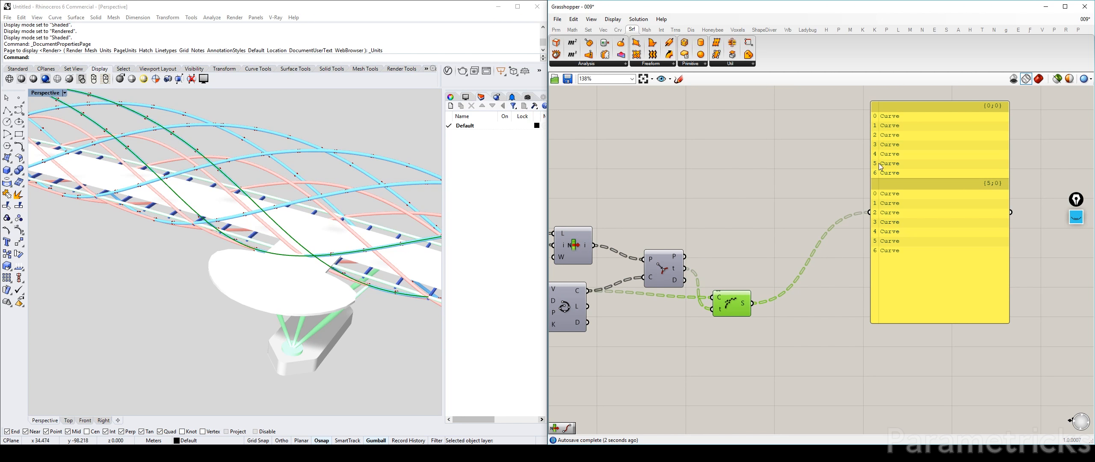
pyautogui.click(279, 246)
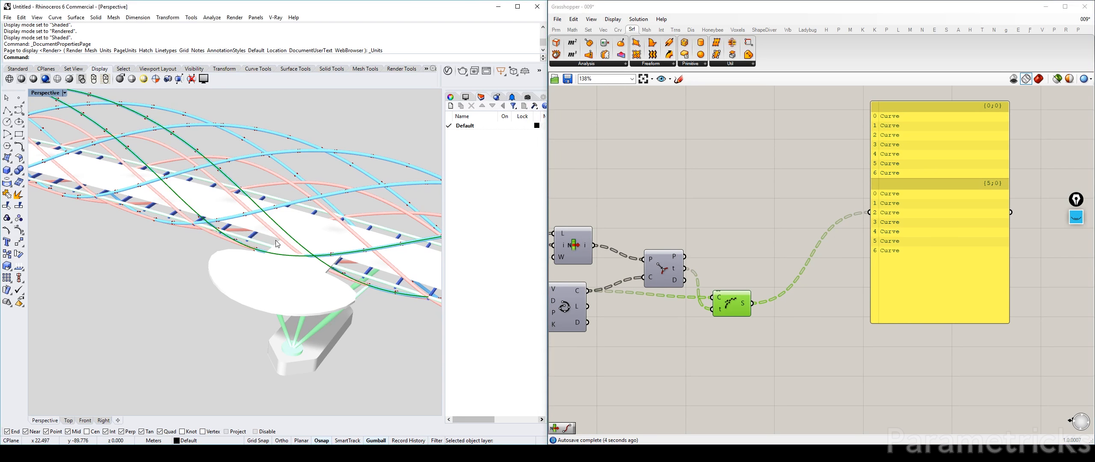
pyautogui.moveTo(277, 244); pyautogui.dragTo(287, 256, button='right')
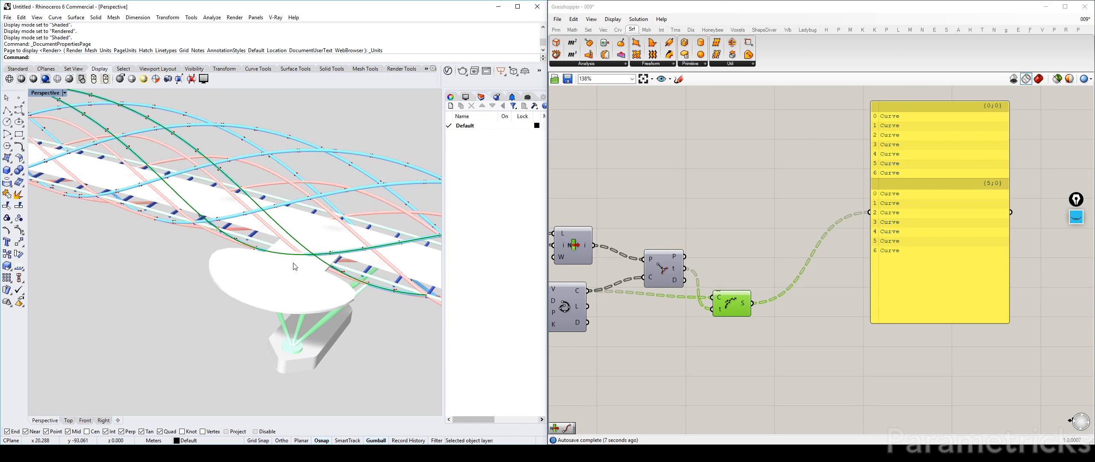
pyautogui.moveTo(759, 217); pyautogui.dragTo(790, 244, button='right')
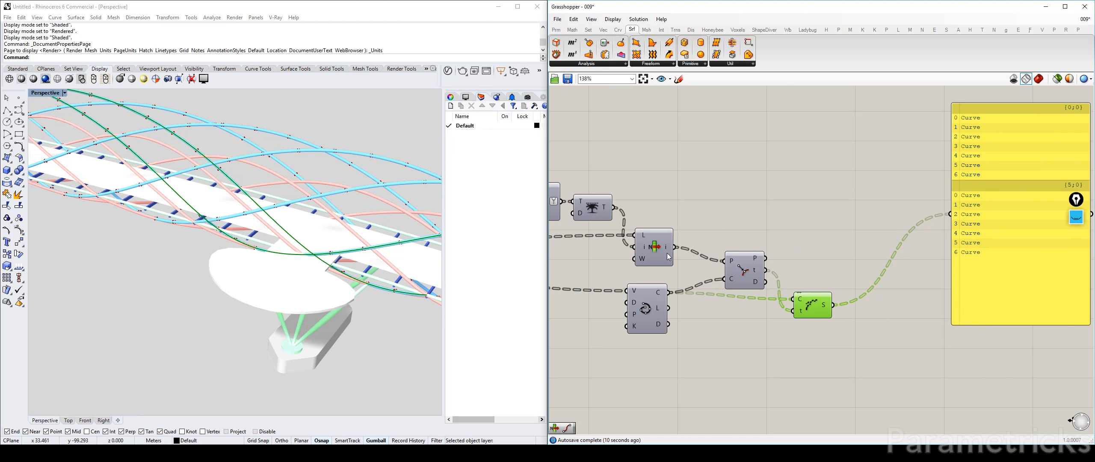
pyautogui.moveTo(755, 272)
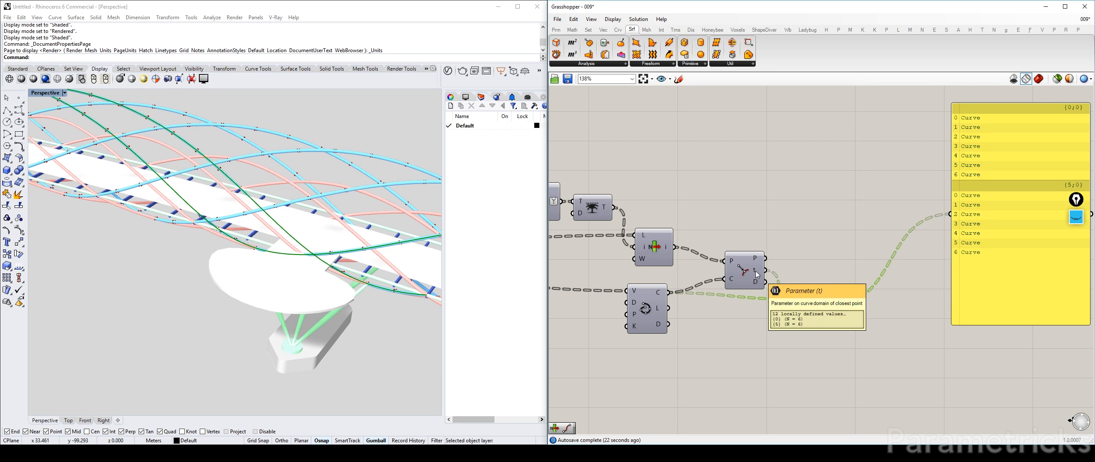
pyautogui.moveTo(756, 274); pyautogui.dragTo(718, 273)
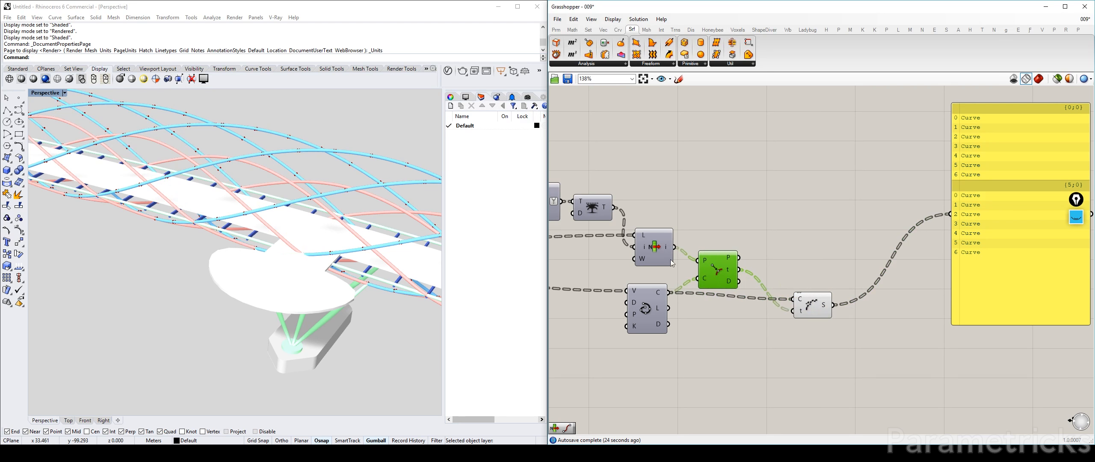
pyautogui.moveTo(651, 316); pyautogui.dragTo(658, 314)
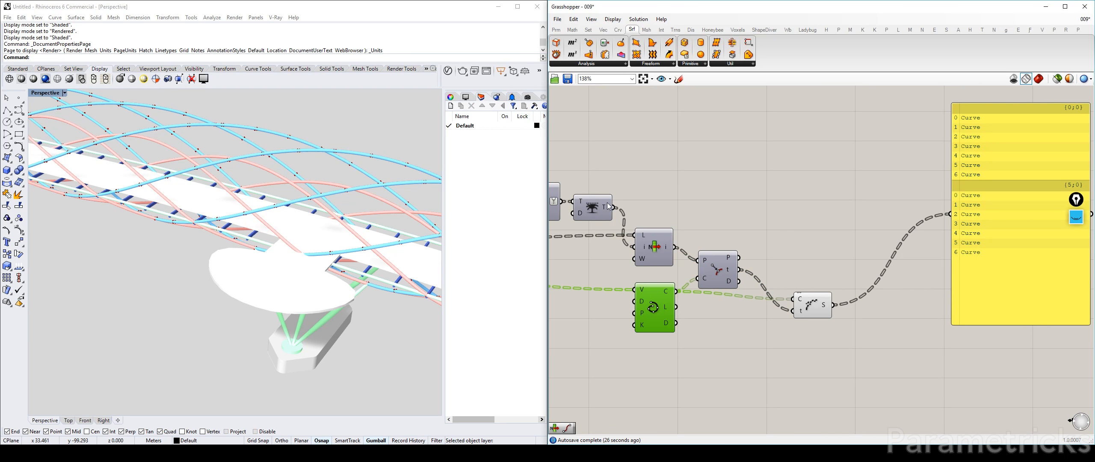
# Add a Length component below Shatter and connect Shatter's S output to its C input
pyautogui.moveTo(776, 223); pyautogui.dragTo(647, 220, button='right')
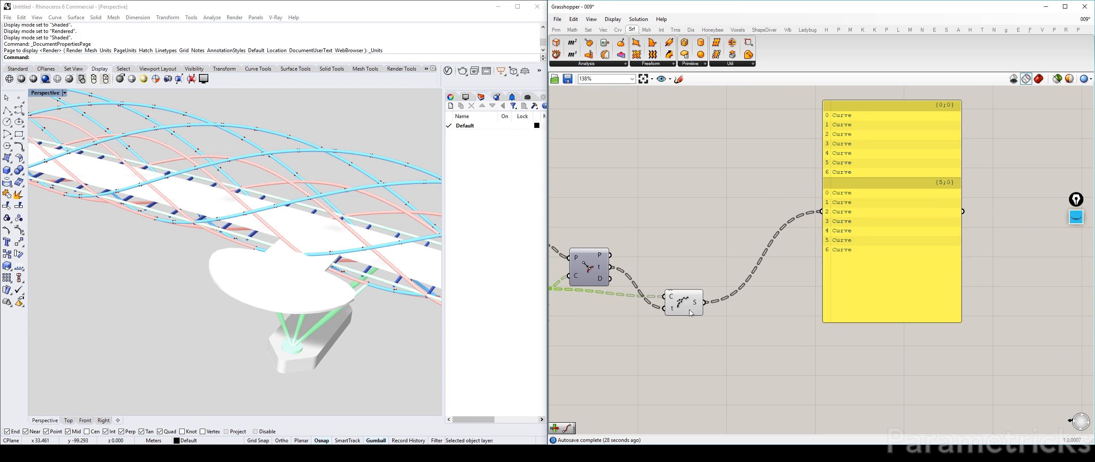
pyautogui.doubleClick(699, 239)
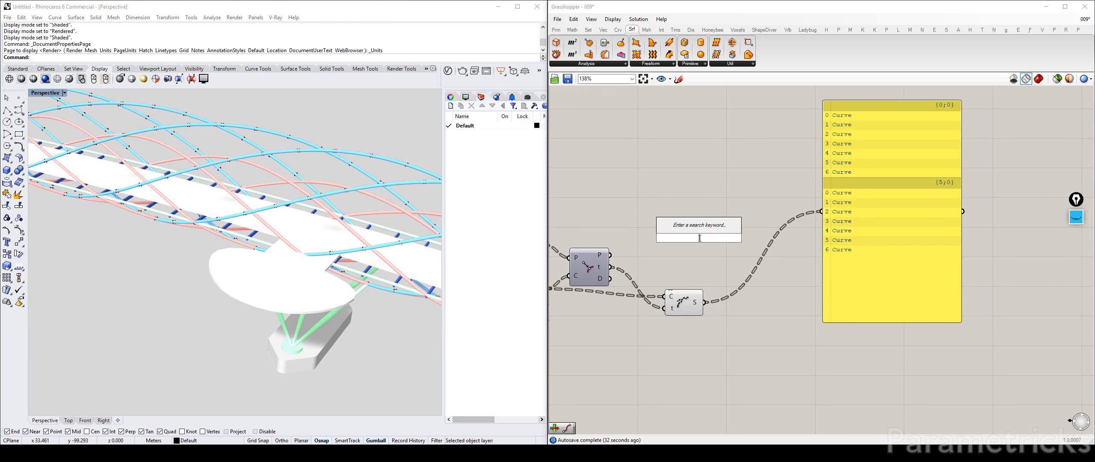
pyautogui.doubleClick(696, 345)
pyautogui.write('length')
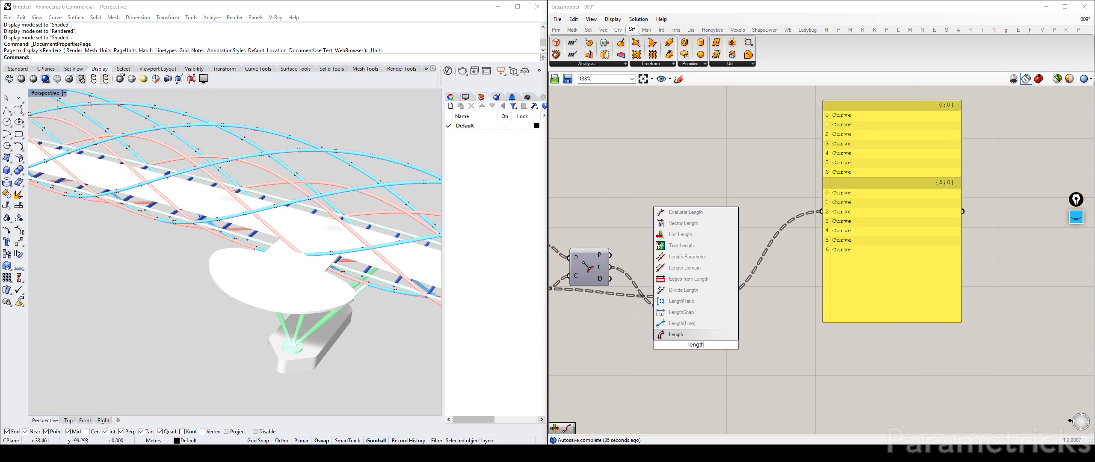
pyautogui.press('Return')
pyautogui.moveTo(704, 302); pyautogui.dragTo(676, 344)
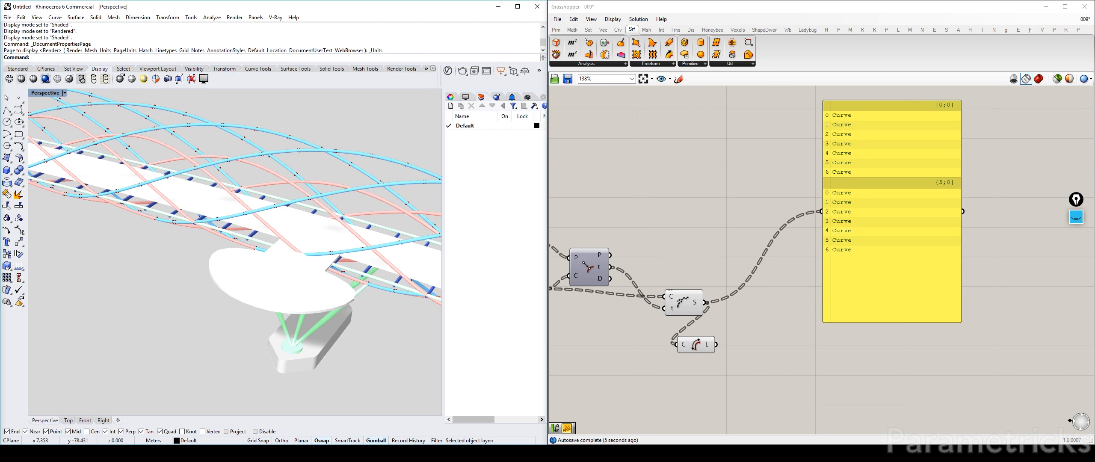
# Move the curve panel farther away, shift Shatter closer to Curve Closest Point and place Length above it
pyautogui.moveTo(861, 261); pyautogui.dragTo(908, 233)
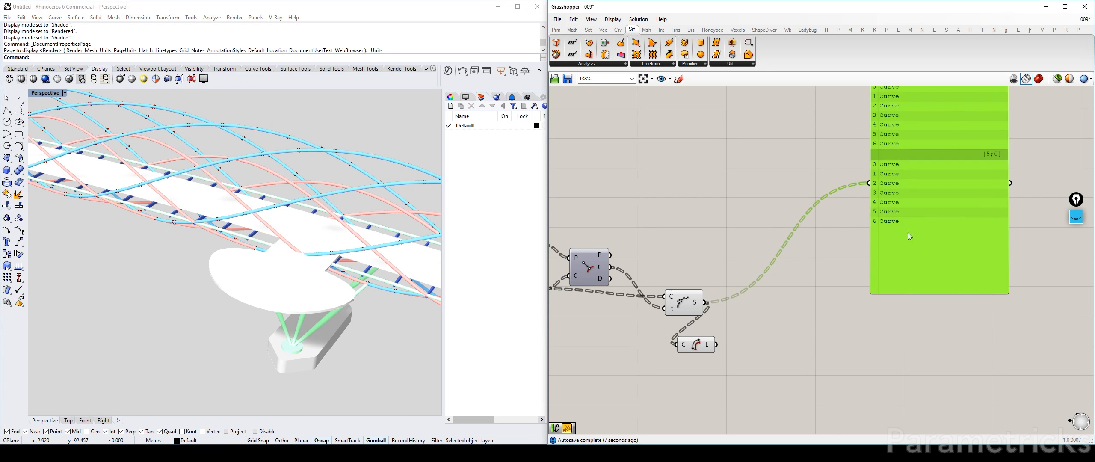
pyautogui.moveTo(685, 306); pyautogui.dragTo(640, 302)
pyautogui.moveTo(696, 347); pyautogui.dragTo(698, 263)
pyautogui.click(765, 334)
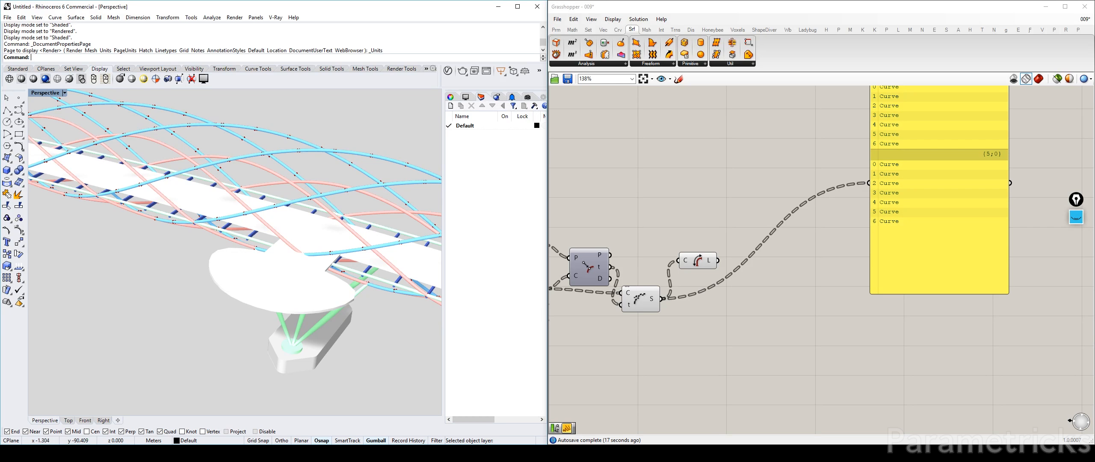
# Add an Evaluate expression component above the Length component
pyautogui.click(720, 209)
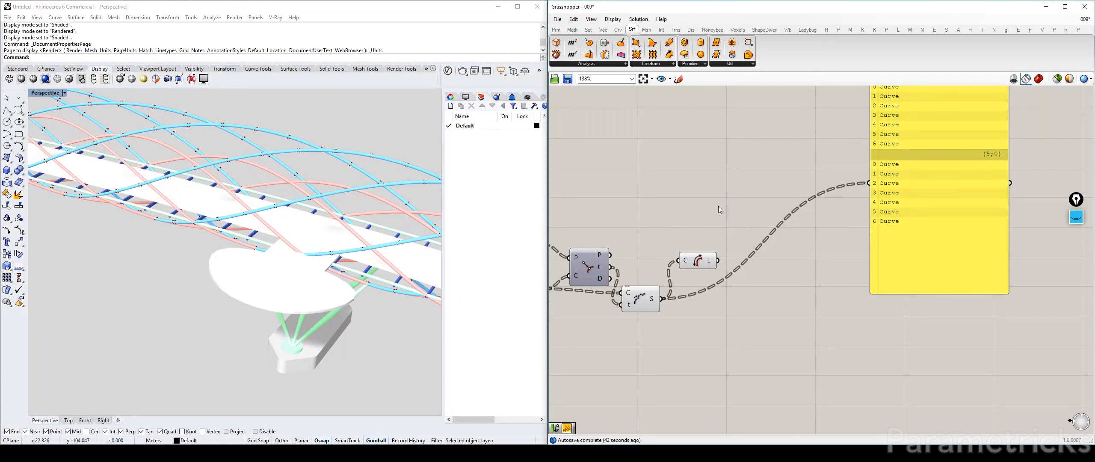
pyautogui.doubleClick(719, 209)
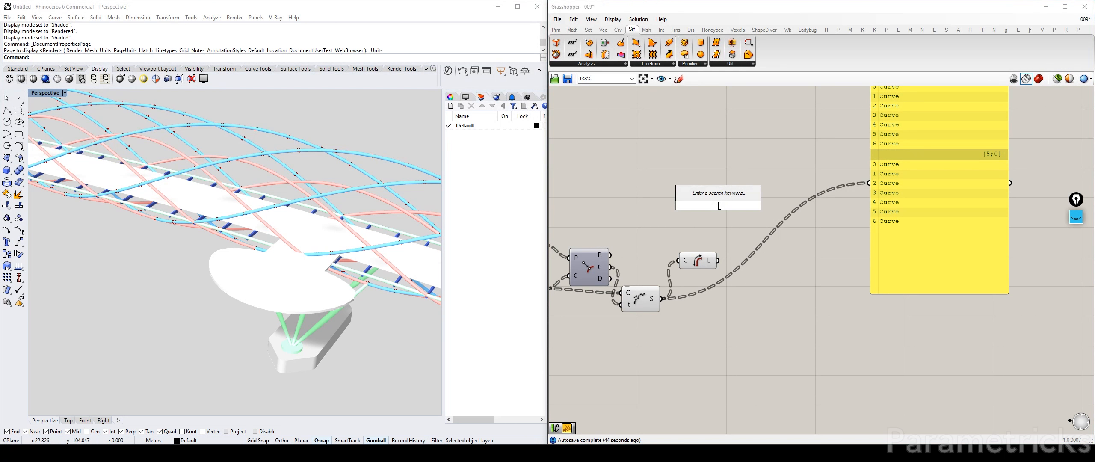
pyautogui.write('eval')
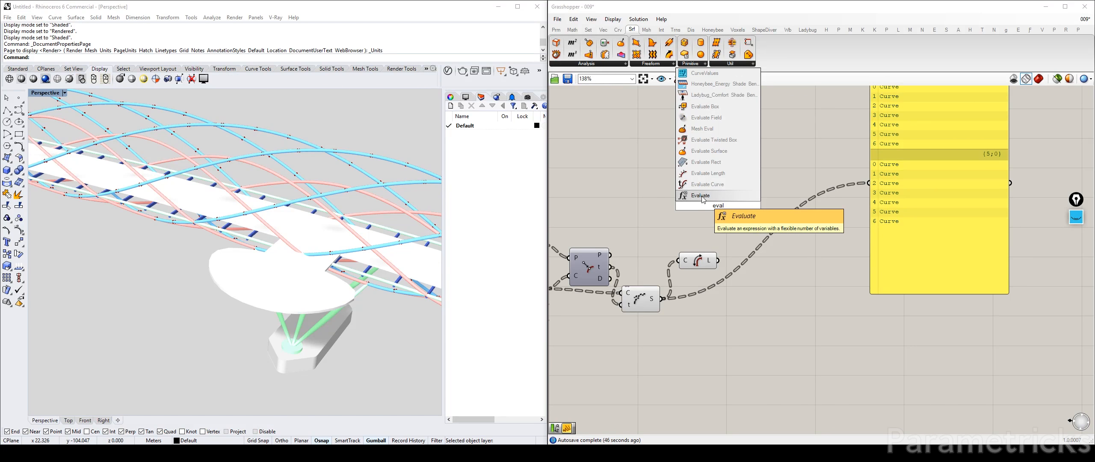
pyautogui.click(704, 197)
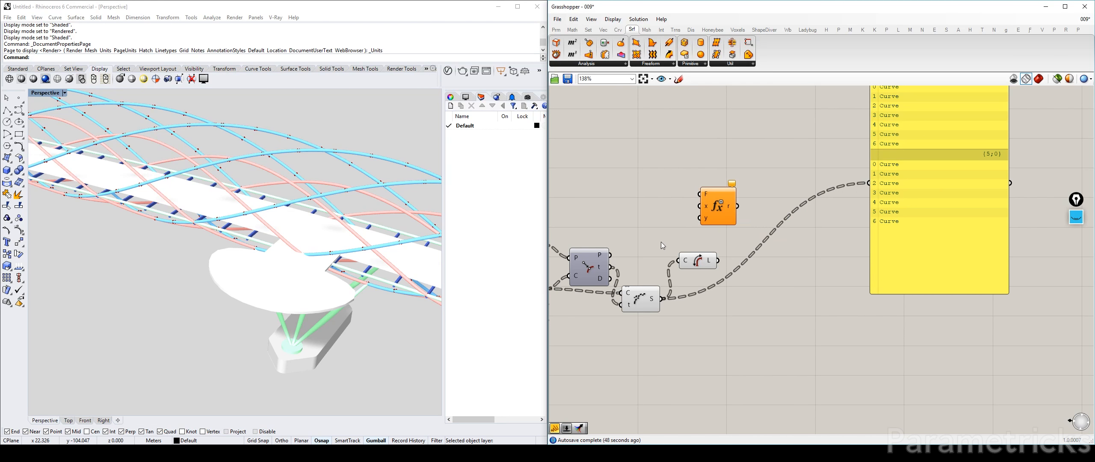
# Add a Sort List component, connecting Length's L output to its K input and Shatter's S output to its A input
pyautogui.doubleClick(749, 322)
pyautogui.write('sor')
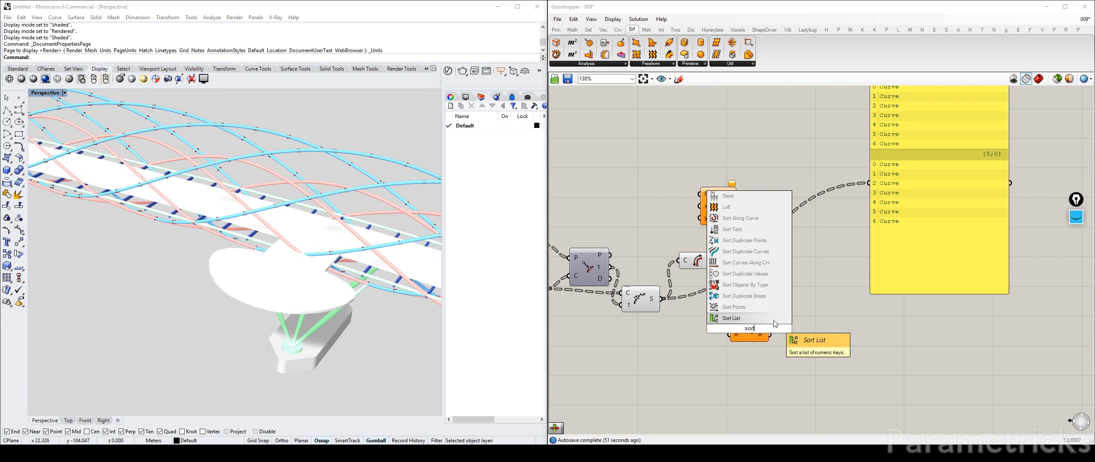
pyautogui.press('Return')
pyautogui.moveTo(719, 260); pyautogui.dragTo(730, 323)
pyautogui.moveTo(662, 299); pyautogui.dragTo(752, 301)
# Turn off the preview of the Shatter component
pyautogui.click(698, 261)
pyautogui.click(641, 300)
pyautogui.hotkey('ctrl', 'q')
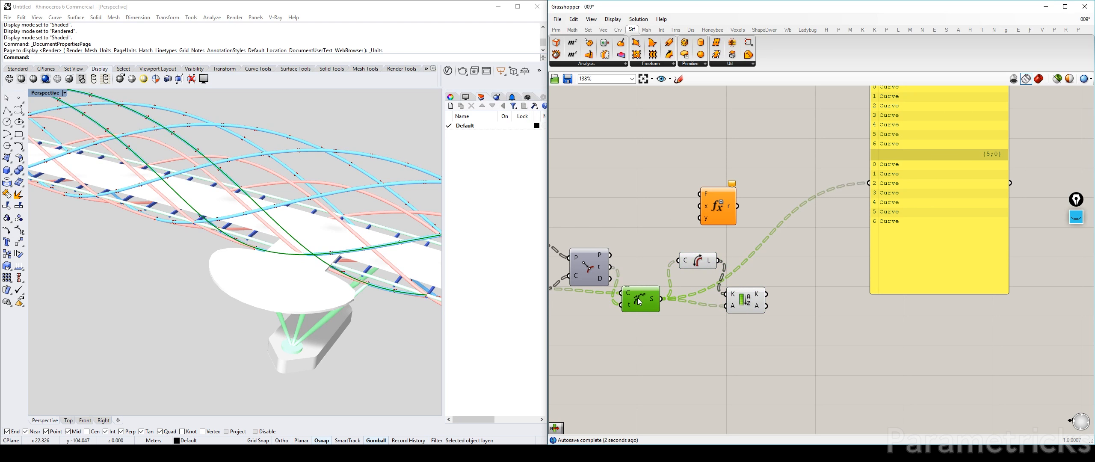
# Add a List Item component beside Sort List, connect Sort List's A output to its L input, and move the curve panel aside
pyautogui.doubleClick(794, 339)
pyautogui.write('item')
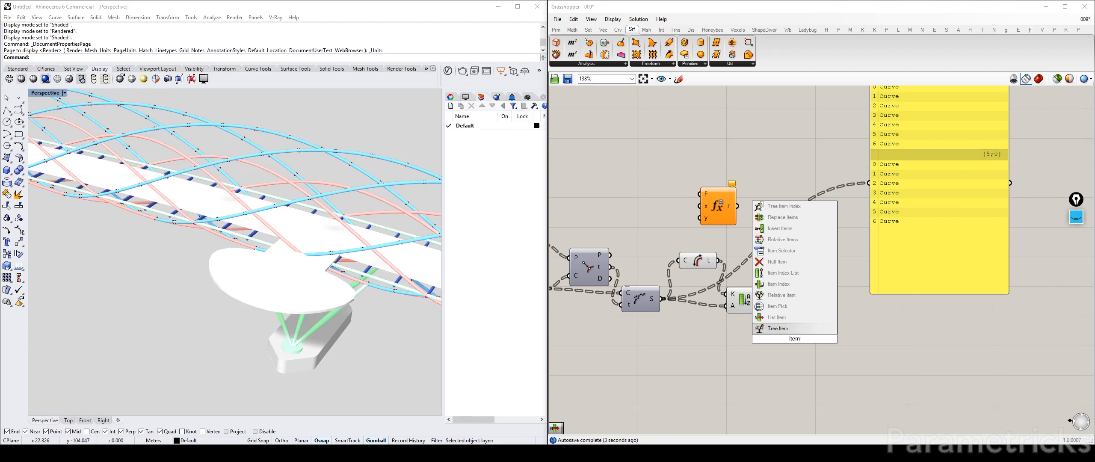
pyautogui.click(782, 319)
pyautogui.moveTo(766, 306); pyautogui.dragTo(775, 327)
pyautogui.click(789, 337)
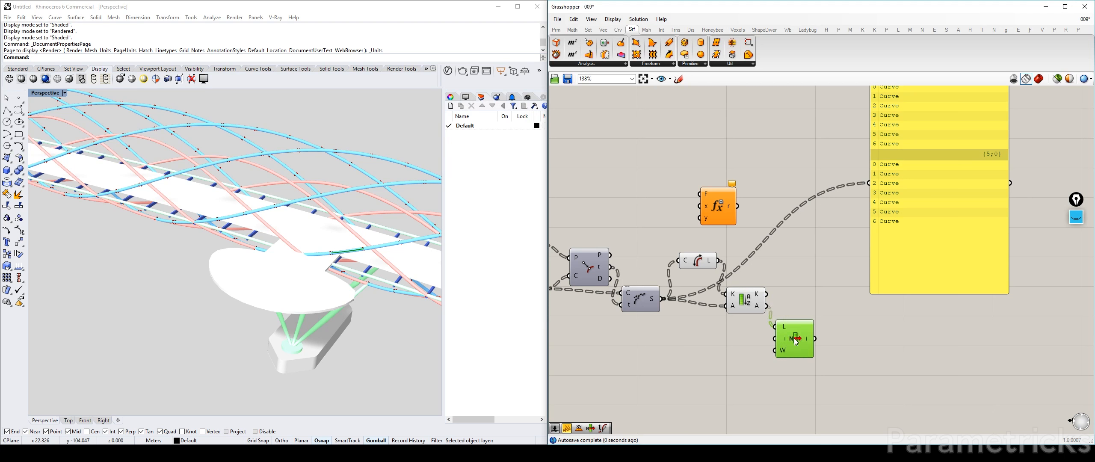
pyautogui.moveTo(786, 281); pyautogui.dragTo(659, 246, button='right')
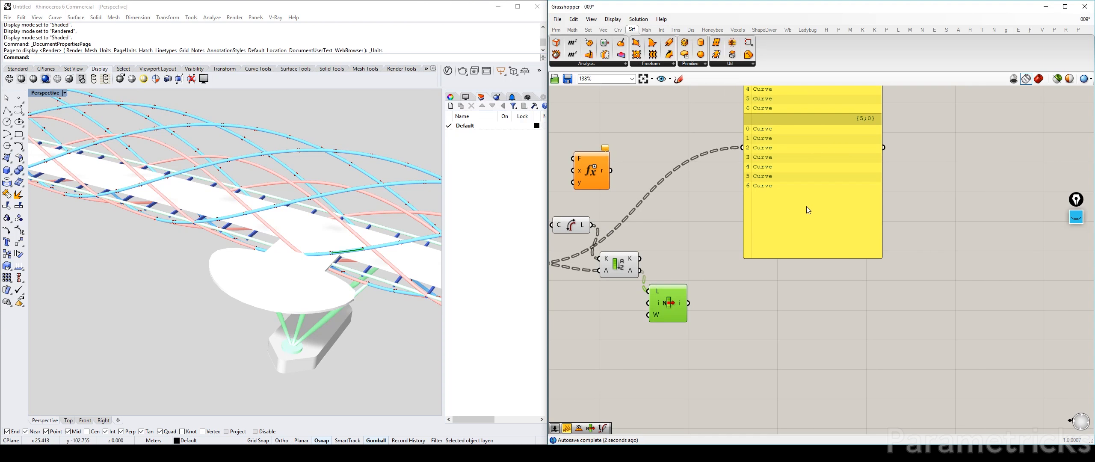
pyautogui.moveTo(792, 209); pyautogui.dragTo(854, 194)
pyautogui.moveTo(665, 294); pyautogui.dragTo(672, 278)
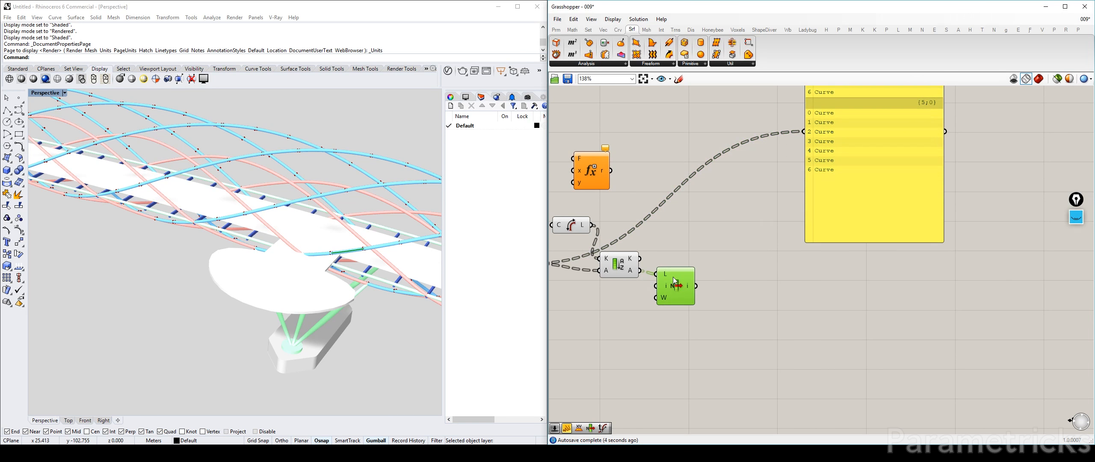
# Duplicate the Length component beside the new List Item and feed List Item's i output into its C input
pyautogui.keyDown('alt'); pyautogui.moveTo(562, 226); pyautogui.dragTo(728, 292); pyautogui.keyUp('alt')
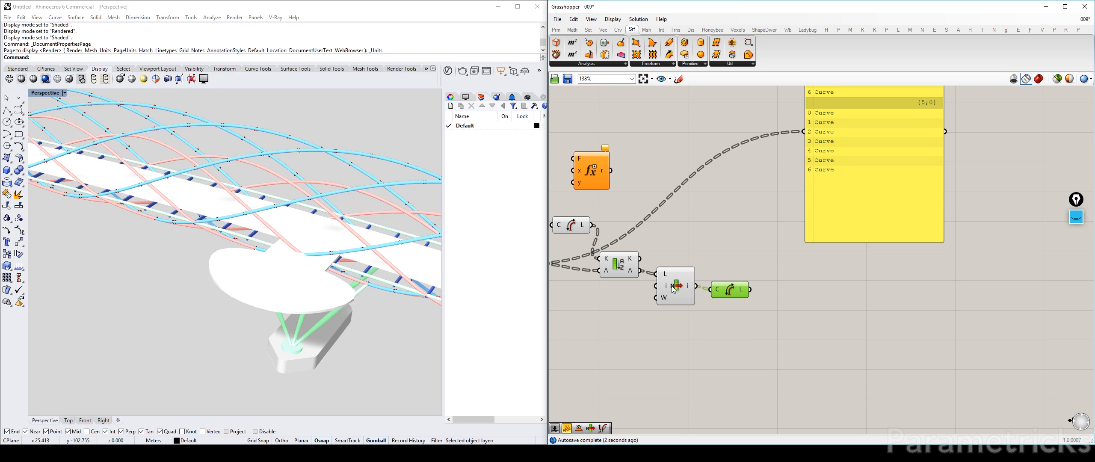
pyautogui.click(673, 290)
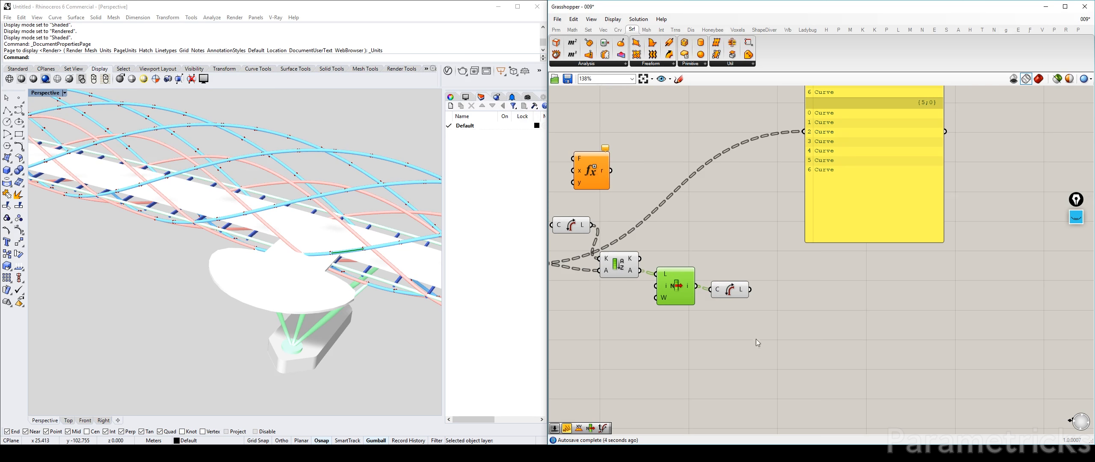
pyautogui.click(727, 290)
pyautogui.moveTo(728, 290); pyautogui.dragTo(725, 286)
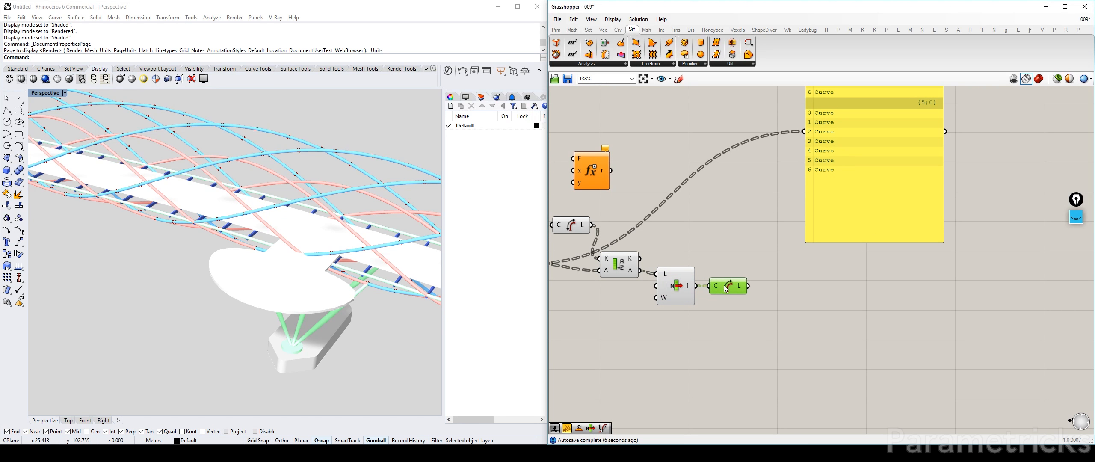
# Add an empty panel below List Item and move Evaluate beside the second Length component
pyautogui.doubleClick(684, 348)
pyautogui.write('panel')
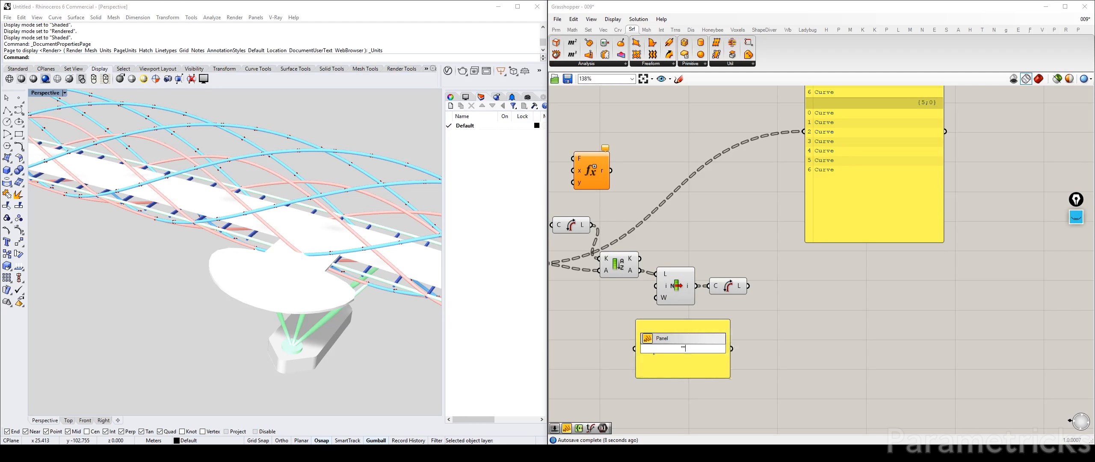
pyautogui.press('Return')
pyautogui.moveTo(592, 168); pyautogui.dragTo(800, 261)
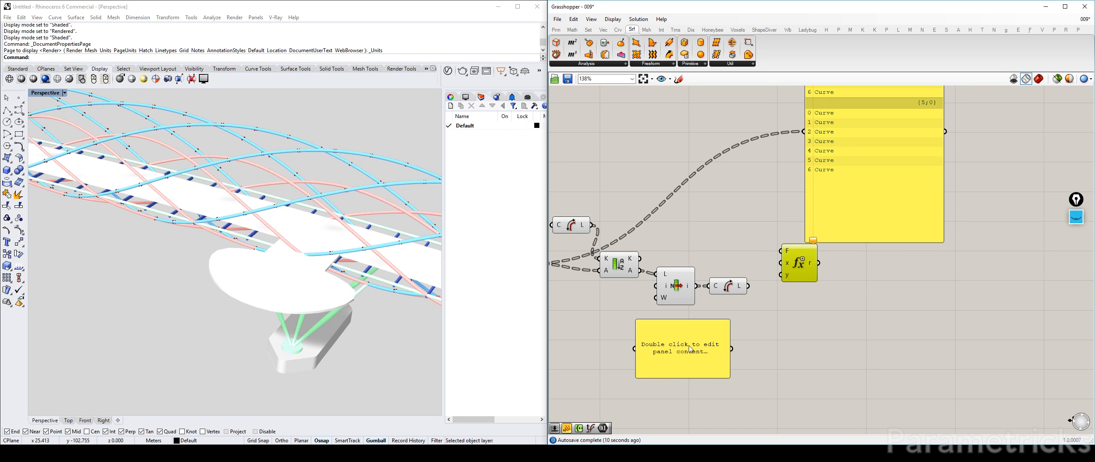
pyautogui.click(713, 329)
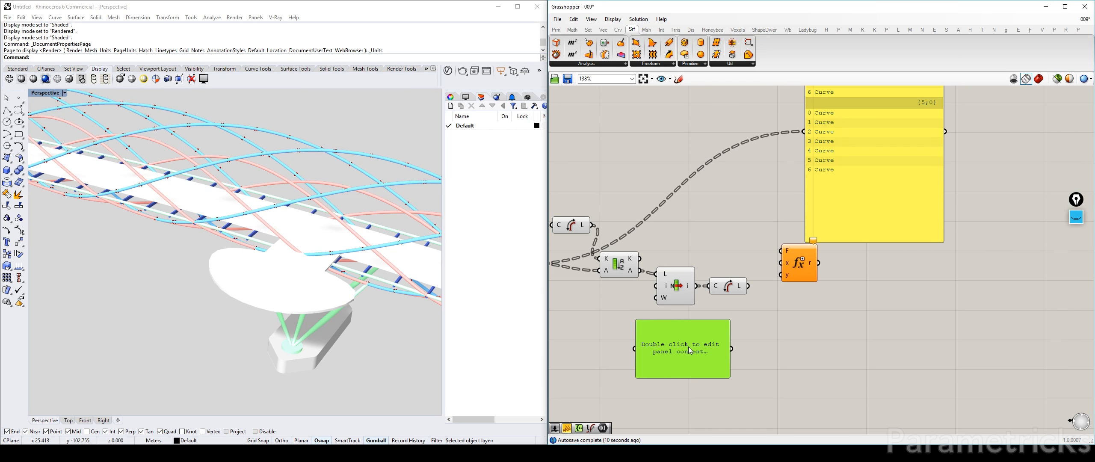
pyautogui.click(733, 291)
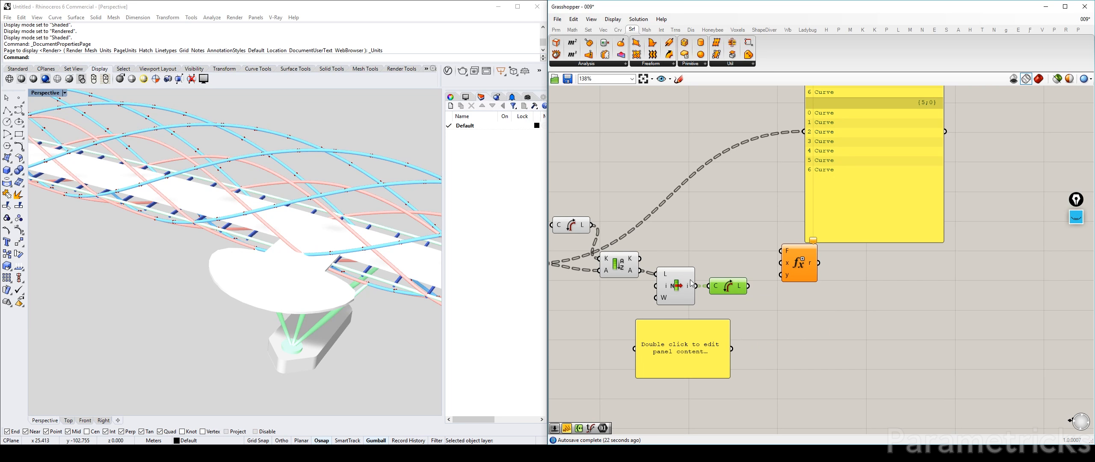
# Enter the expression if(x+0.2<y, false, true) in the new panel and resize it to fit on one line below List Item
pyautogui.doubleClick(682, 344)
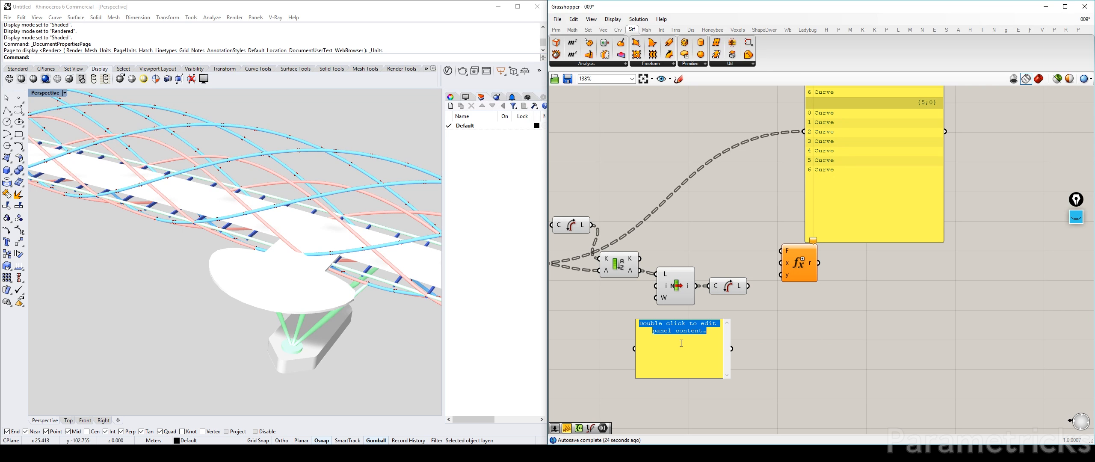
pyautogui.write('if(')
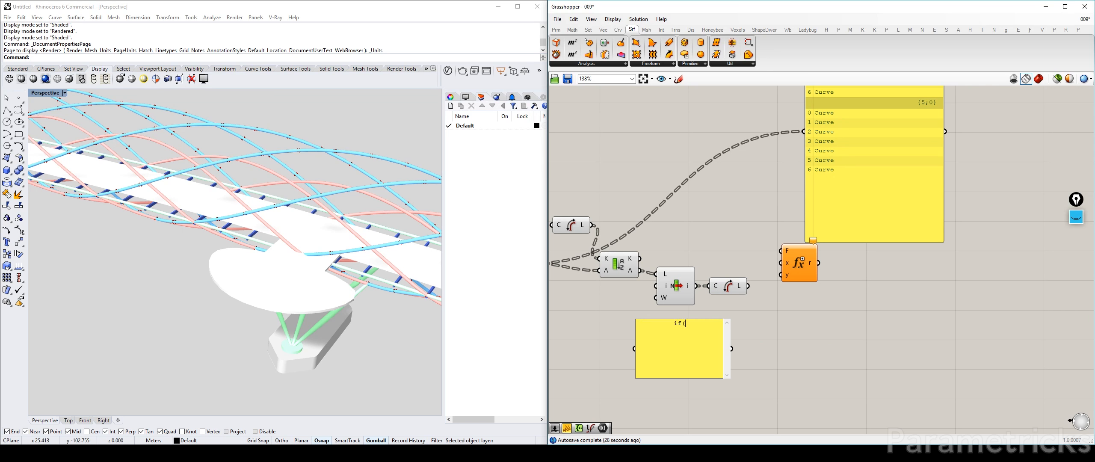
pyautogui.write('x+0.2')
pyautogui.write('<y,')
pyautogui.write('false, true)')
pyautogui.click(754, 369)
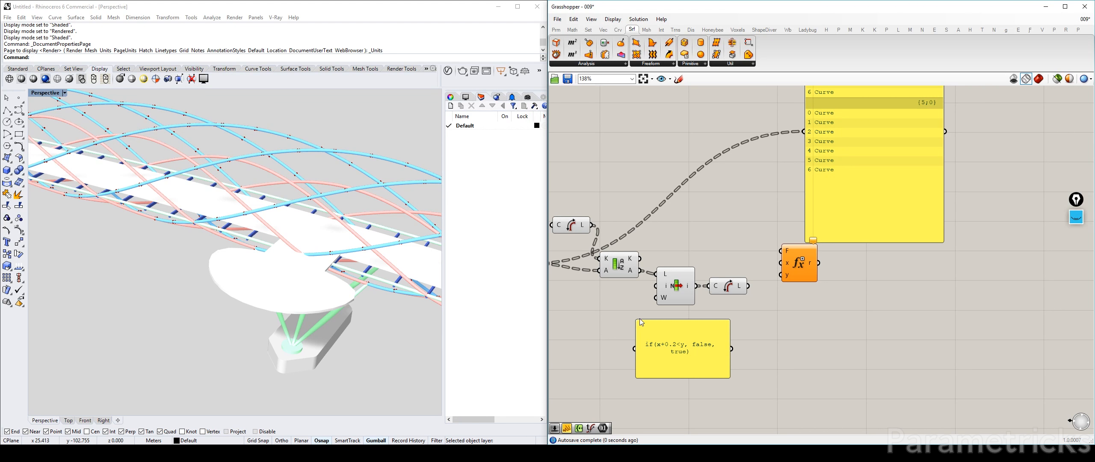
pyautogui.moveTo(636, 325); pyautogui.dragTo(594, 346)
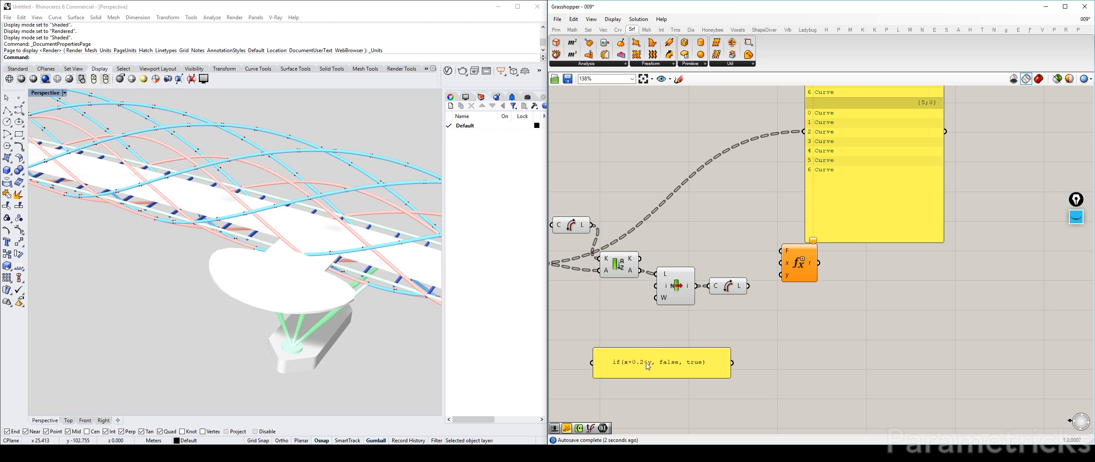
pyautogui.moveTo(649, 365); pyautogui.dragTo(661, 329)
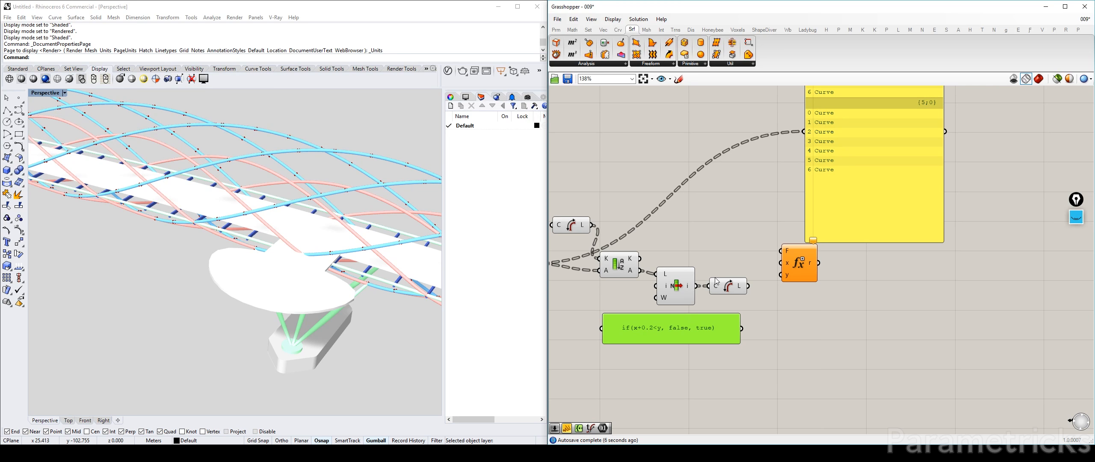
# Tidy the expression panel's position and pull List Item and the second Length closer to Sort List
pyautogui.moveTo(701, 280); pyautogui.dragTo(756, 265, button='right')
pyautogui.moveTo(629, 208); pyautogui.dragTo(629, 216)
pyautogui.moveTo(727, 295); pyautogui.dragTo(663, 260, button='right')
pyautogui.moveTo(670, 279); pyautogui.dragTo(661, 291)
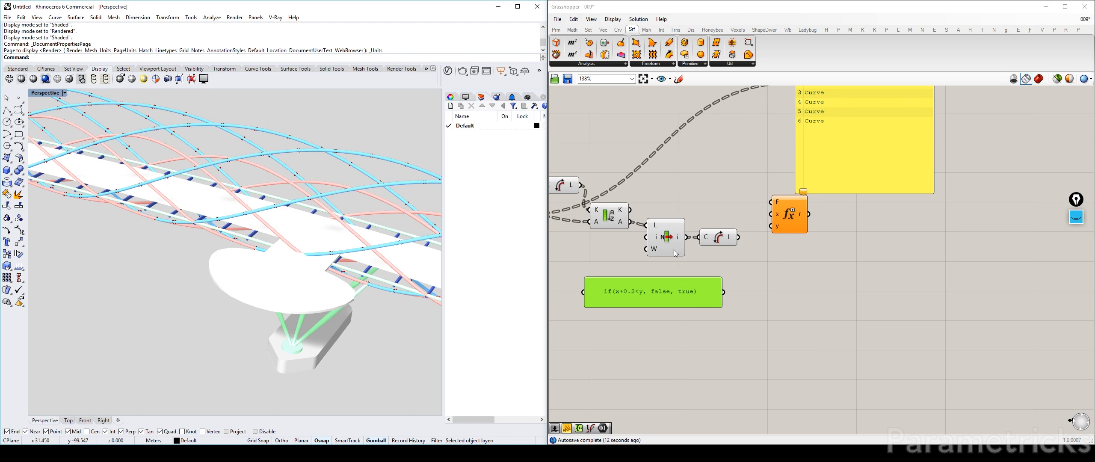
pyautogui.moveTo(703, 208); pyautogui.dragTo(735, 197, button='right')
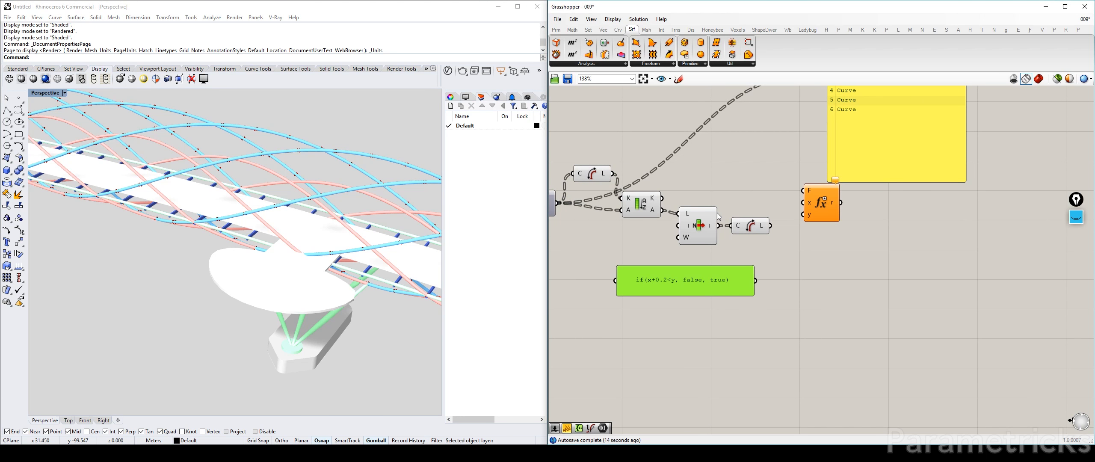
pyautogui.scroll(1, 745, 102)
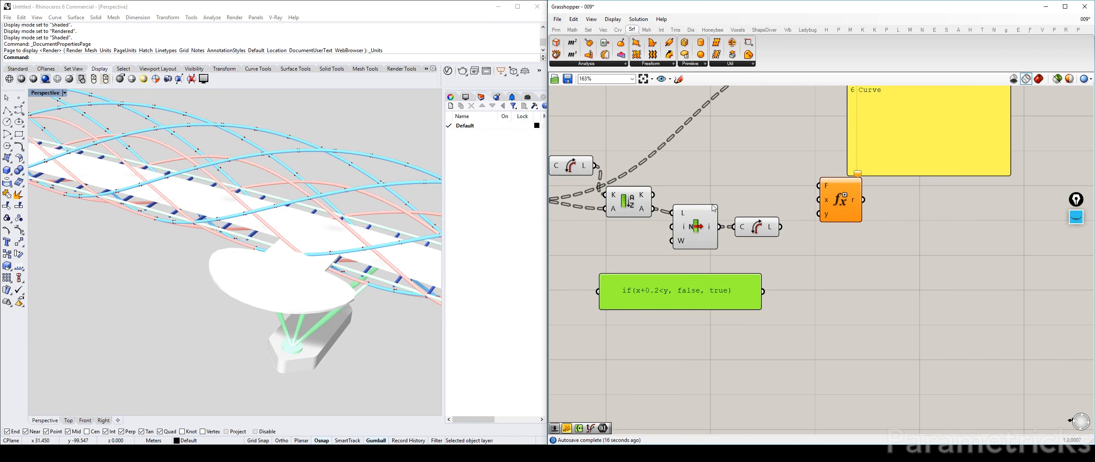
pyautogui.click(687, 242)
pyautogui.moveTo(687, 242); pyautogui.dragTo(679, 237)
pyautogui.moveTo(773, 254); pyautogui.dragTo(762, 251)
# Shorten the curve panel, feed the second Length's L output into it instead, and place it beside Evaluate
pyautogui.moveTo(878, 90); pyautogui.dragTo(842, 184, button='right')
pyautogui.moveTo(840, 192); pyautogui.dragTo(884, 277)
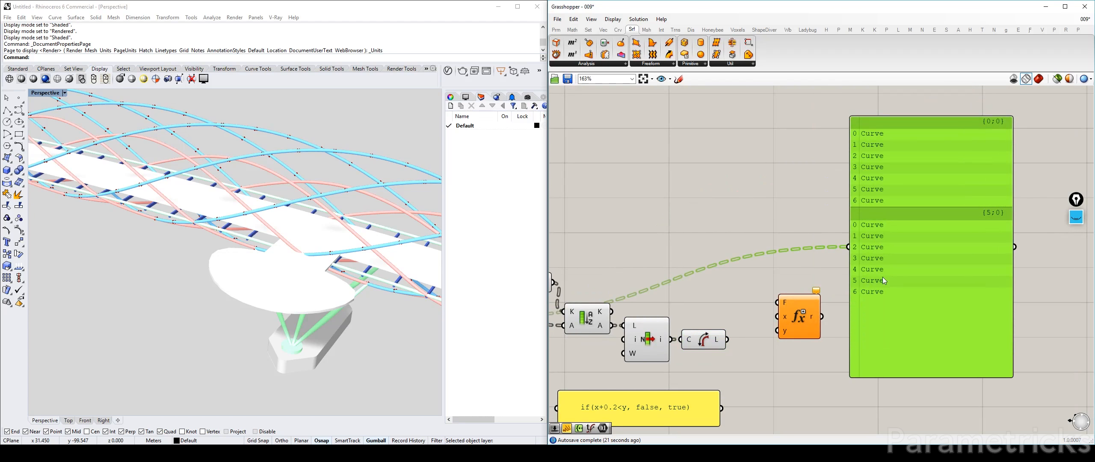
pyautogui.moveTo(890, 380); pyautogui.dragTo(890, 259)
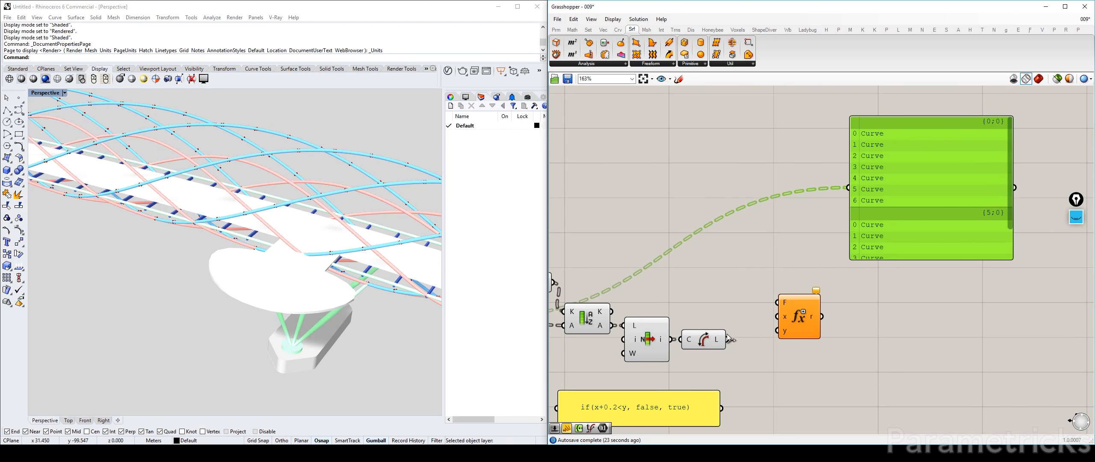
pyautogui.moveTo(727, 339); pyautogui.dragTo(850, 188)
pyautogui.moveTo(909, 213); pyautogui.dragTo(928, 133, button='right')
pyautogui.moveTo(926, 140); pyautogui.dragTo(929, 240)
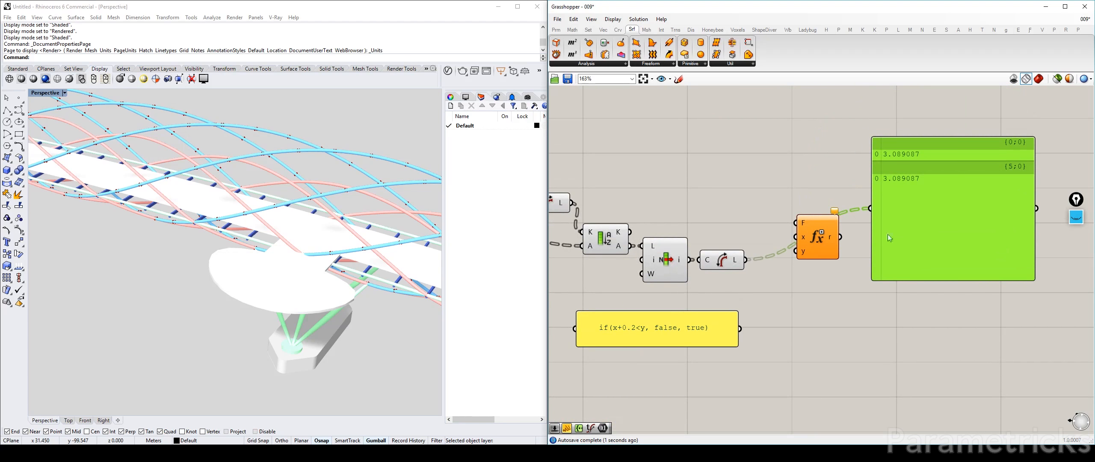
# Move Evaluate below the second Length, connect that Length's L output to x and the expression panel to F, and place the panel above List Item
pyautogui.moveTo(808, 239); pyautogui.dragTo(794, 300)
pyautogui.moveTo(746, 259); pyautogui.dragTo(782, 297)
pyautogui.moveTo(688, 335); pyautogui.dragTo(782, 283)
pyautogui.moveTo(665, 193); pyautogui.dragTo(682, 192)
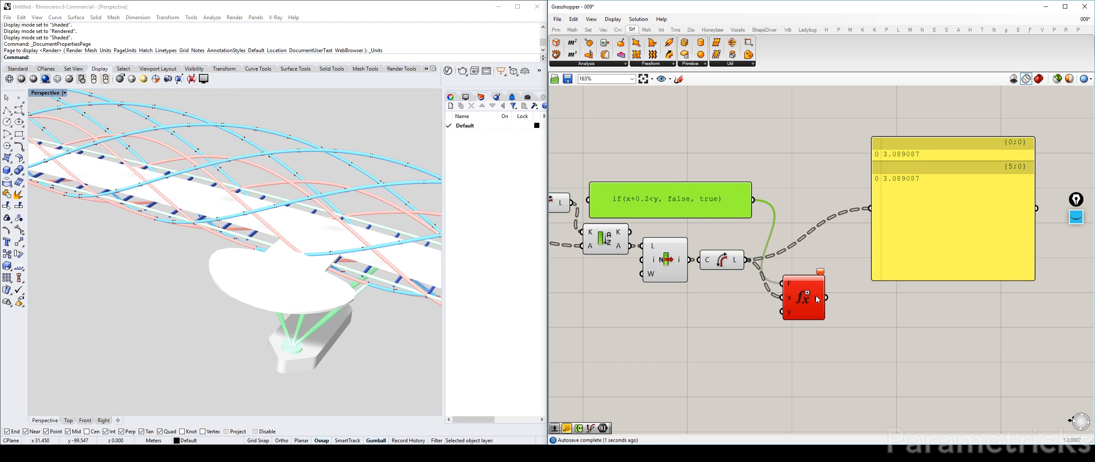
# Reposition Evaluate, connect Sort List's K output to y, and feed Evaluate's r result into the yellow output panel
pyautogui.moveTo(800, 296); pyautogui.dragTo(808, 276)
pyautogui.moveTo(707, 262); pyautogui.dragTo(775, 269, button='right')
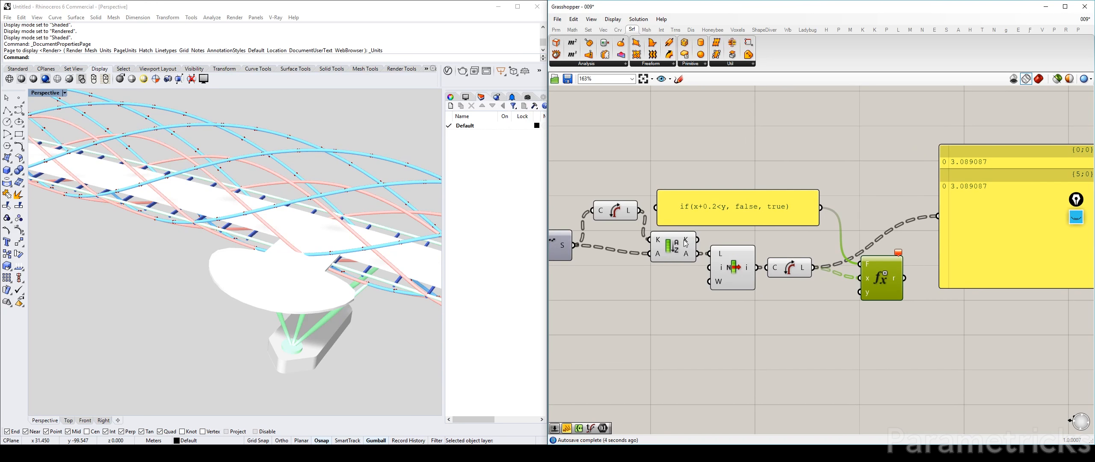
pyautogui.moveTo(710, 263); pyautogui.dragTo(669, 272, button='right')
pyautogui.moveTo(647, 251)
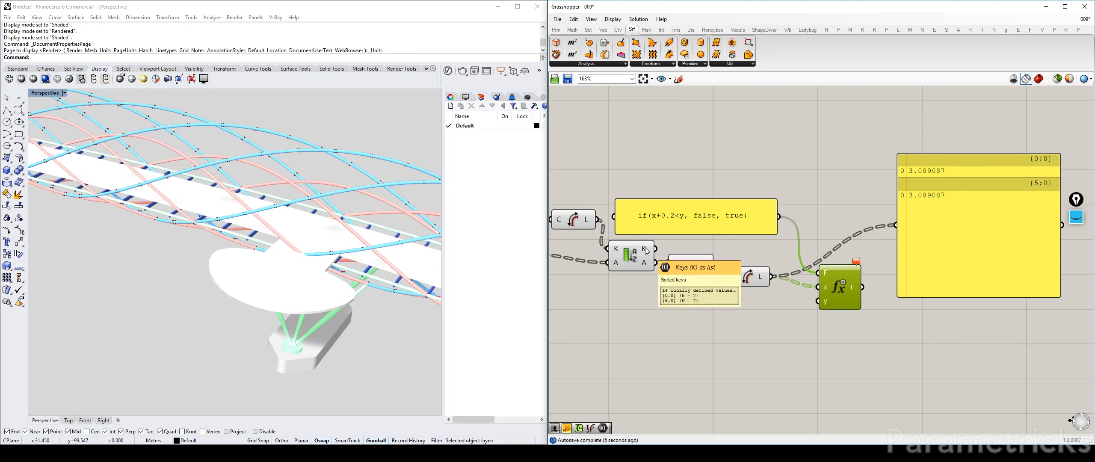
pyautogui.moveTo(655, 249); pyautogui.dragTo(827, 314)
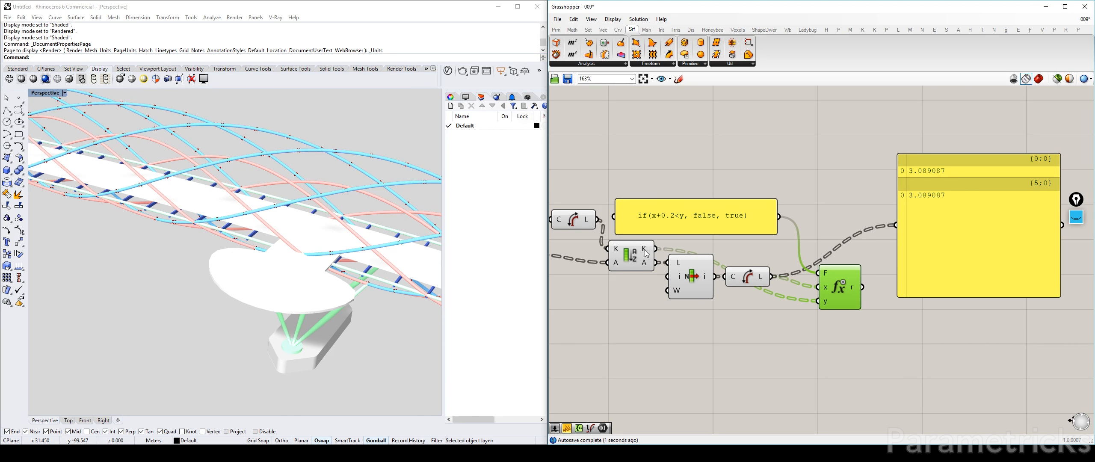
pyautogui.moveTo(646, 254)
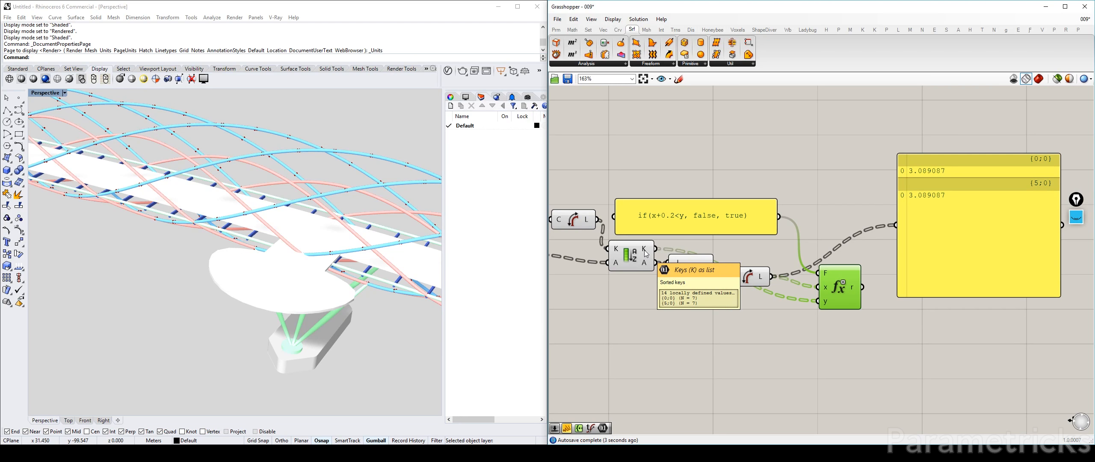
pyautogui.moveTo(862, 287); pyautogui.dragTo(898, 225)
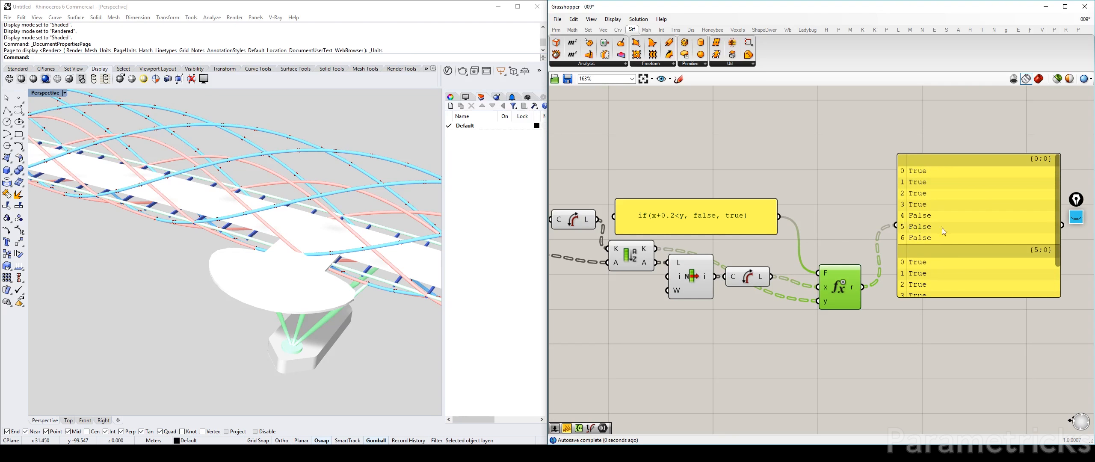
# Enlarge the result panel so both branches of true/false values fit without scrolling
pyautogui.moveTo(965, 298); pyautogui.dragTo(852, 226, button='right')
pyautogui.moveTo(852, 224); pyautogui.dragTo(855, 315)
pyautogui.moveTo(842, 248); pyautogui.dragTo(873, 313, button='right')
pyautogui.moveTo(885, 250); pyautogui.dragTo(930, 211)
# Add Cull Pattern beside Evaluate, connecting Evaluate's r to P and Sort List's sorted A output to L
pyautogui.doubleClick(782, 174)
pyautogui.write('cull')
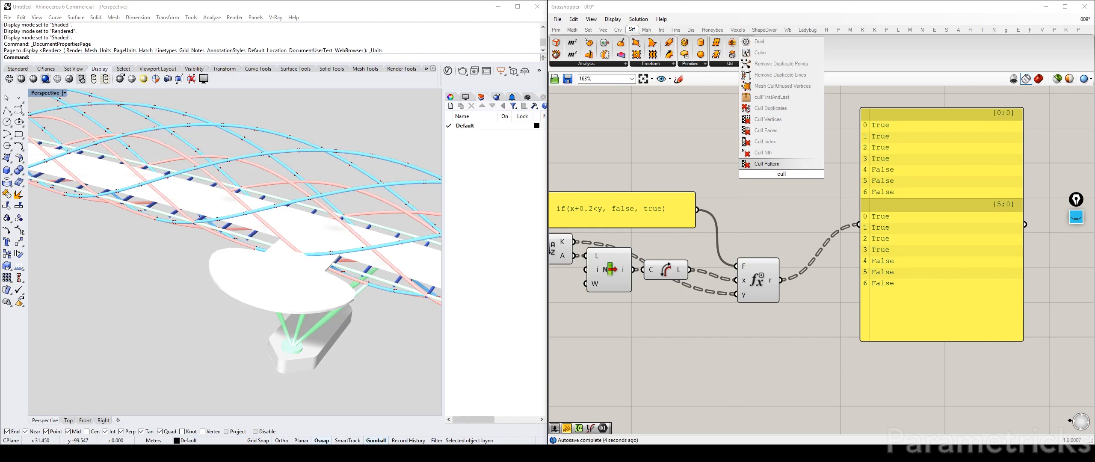
pyautogui.click(768, 164)
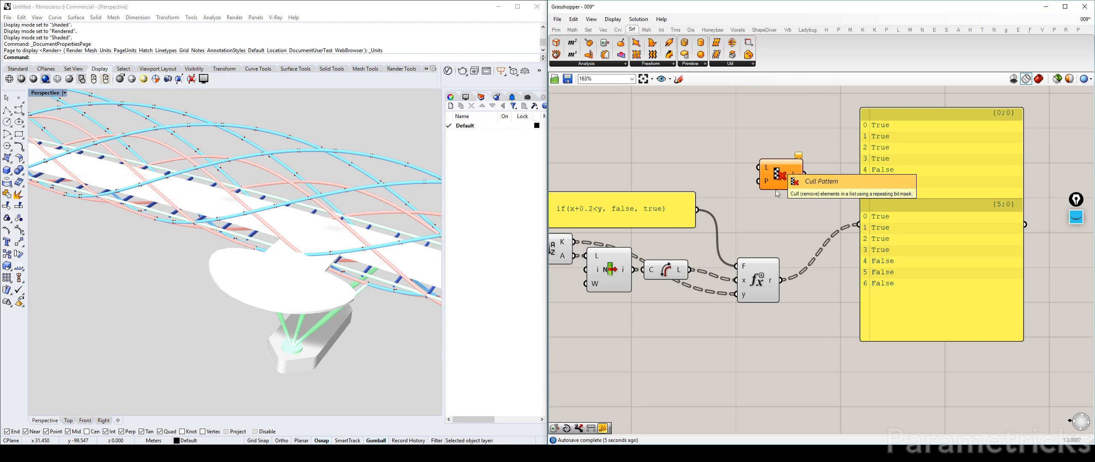
pyautogui.moveTo(780, 281); pyautogui.dragTo(764, 181)
pyautogui.moveTo(654, 243); pyautogui.dragTo(750, 231, button='right')
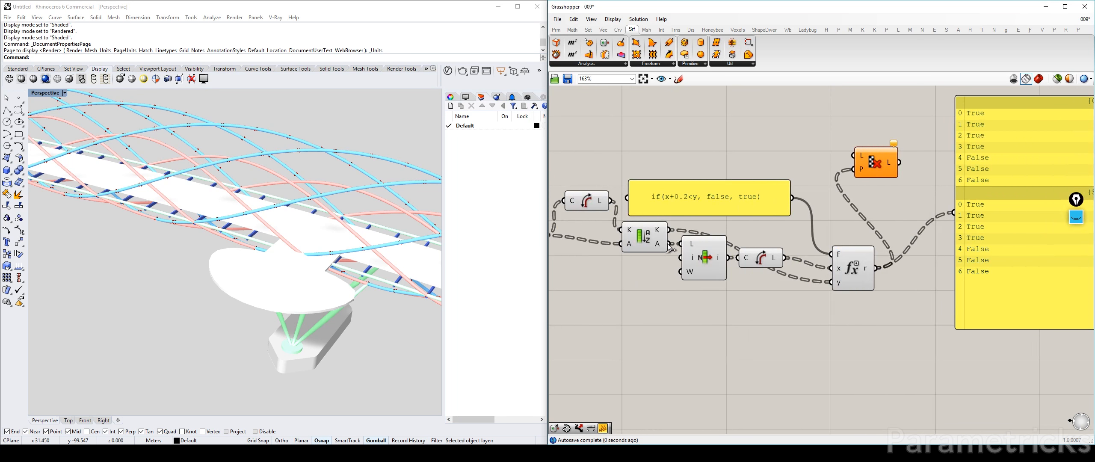
pyautogui.moveTo(669, 244); pyautogui.dragTo(857, 156)
pyautogui.moveTo(902, 209); pyautogui.dragTo(747, 225, button='right')
pyautogui.moveTo(722, 180); pyautogui.dragTo(780, 269)
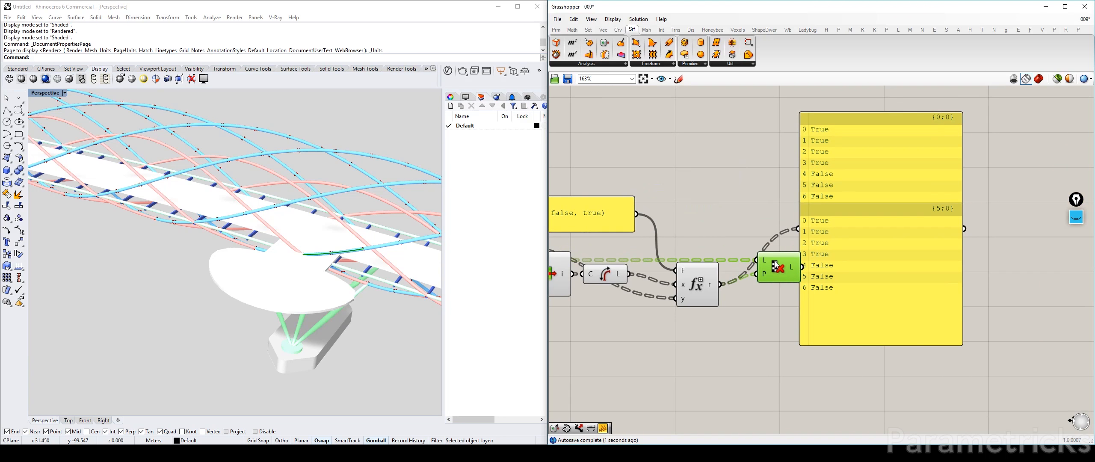
# Turn off the preview of the sorting, length and Evaluate components, and move the result panel clear of Cull Pattern
pyautogui.moveTo(674, 372); pyautogui.dragTo(816, 320, button='right')
pyautogui.moveTo(840, 324); pyautogui.dragTo(560, 113)
pyautogui.middleClick(700, 116)
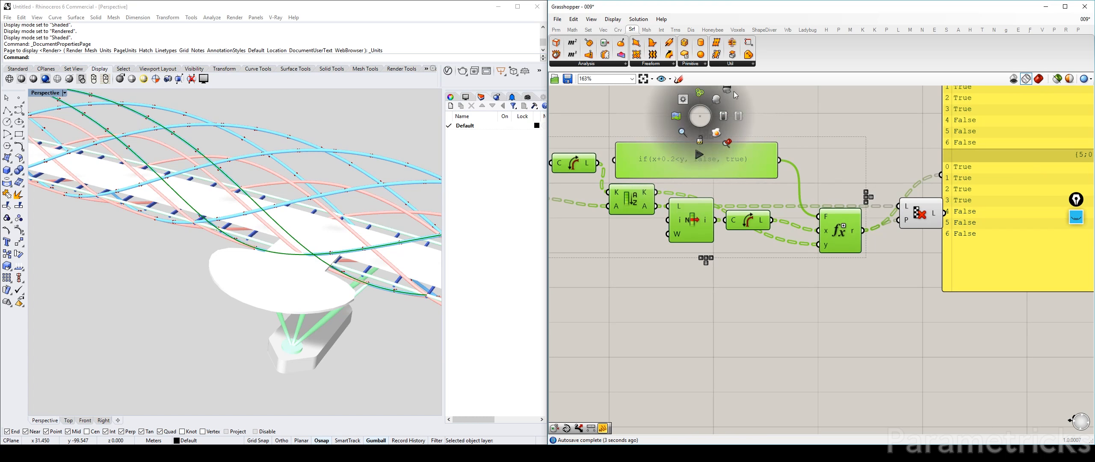
pyautogui.click(731, 92)
pyautogui.click(851, 113)
pyautogui.moveTo(891, 186); pyautogui.dragTo(707, 217, button='right')
pyautogui.click(733, 245)
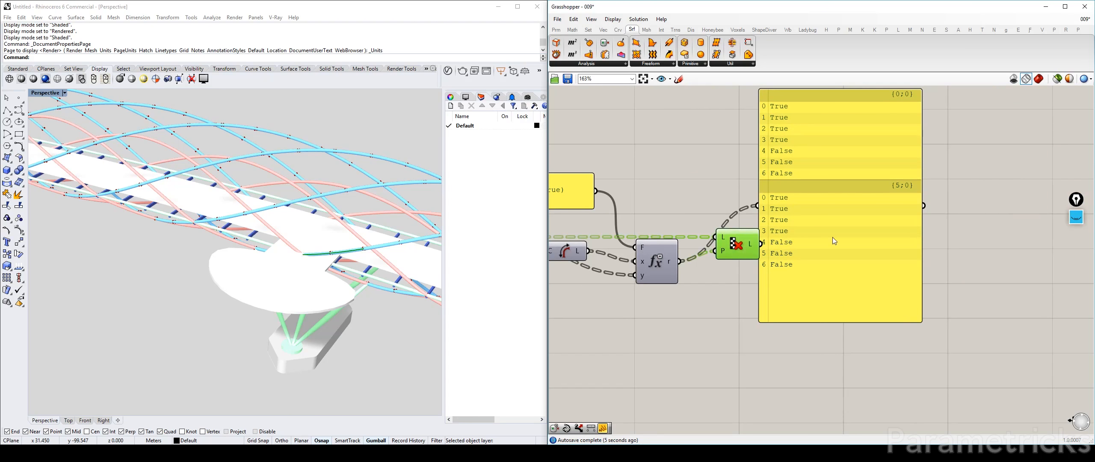
pyautogui.moveTo(832, 231); pyautogui.dragTo(908, 219, button='right')
pyautogui.moveTo(908, 219); pyautogui.dragTo(975, 207)
# Swap the expression's outcomes so it reads if(x+0.2<y, true,false), and check Cull Pattern's curves near the support
pyautogui.moveTo(590, 172); pyautogui.dragTo(678, 201, button='right')
pyautogui.doubleClick(679, 200)
pyautogui.doubleClick(669, 156)
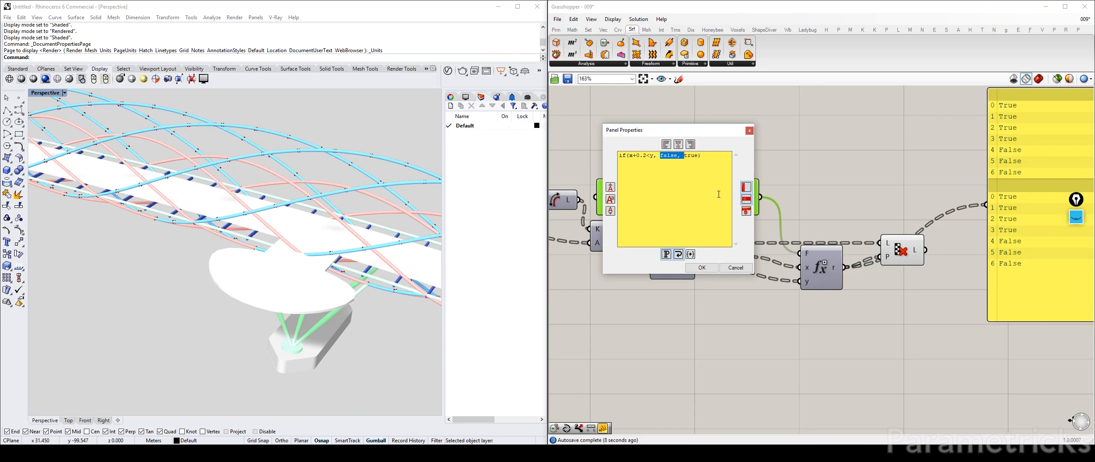
pyautogui.write('true,')
pyautogui.hotkey('shift', 'Right')
pyautogui.hotkey('shift', 'Right')
pyautogui.hotkey('shift', 'Right')
pyautogui.hotkey('shift', 'Right')
pyautogui.write('false')
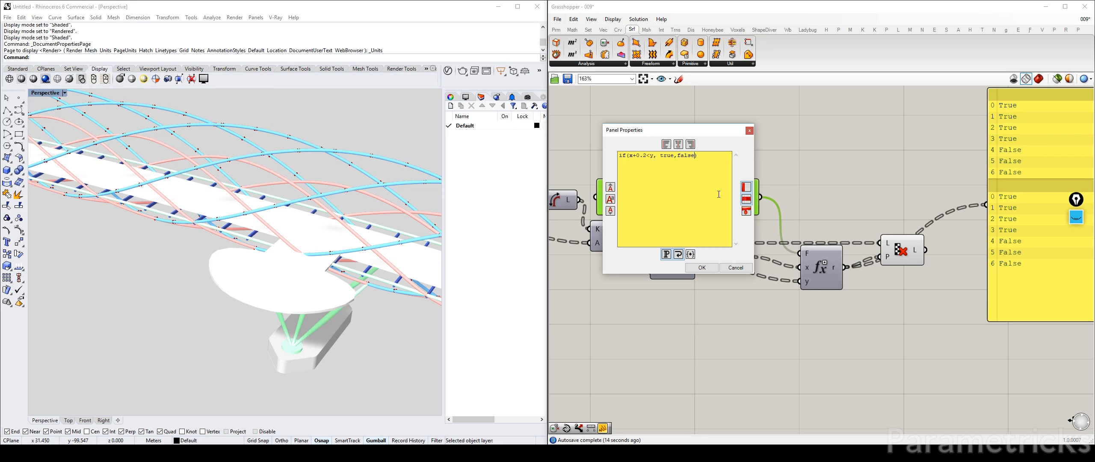
pyautogui.click(702, 267)
pyautogui.click(913, 251)
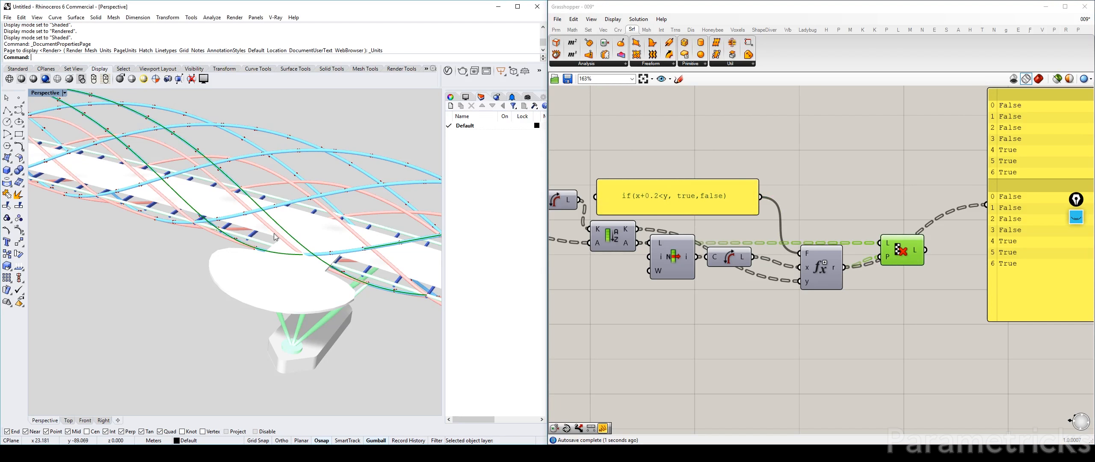
pyautogui.scroll(2, 349, 259)
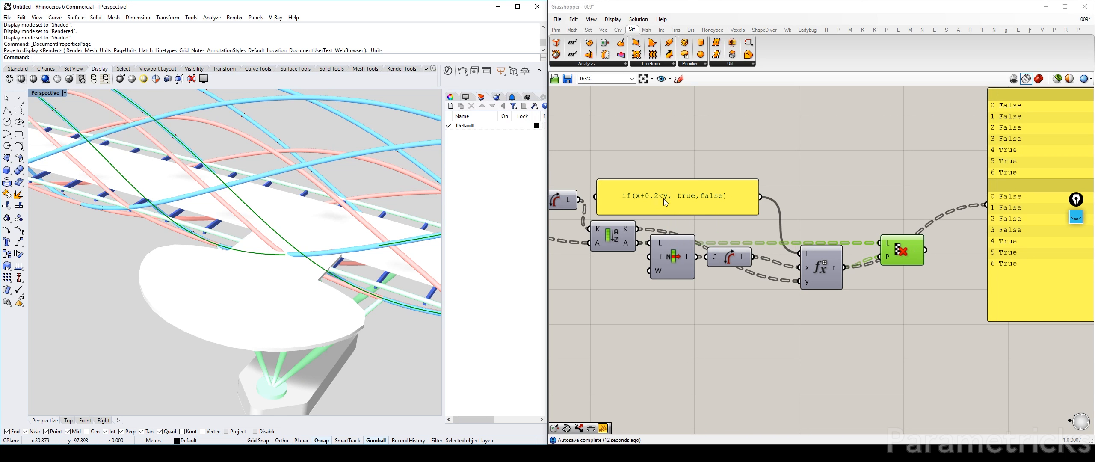
# Remove the space from the expression so it reads if(x+0.2<y,true,false), and highlight Cull Pattern's curves again
pyautogui.moveTo(627, 231)
pyautogui.doubleClick(676, 196)
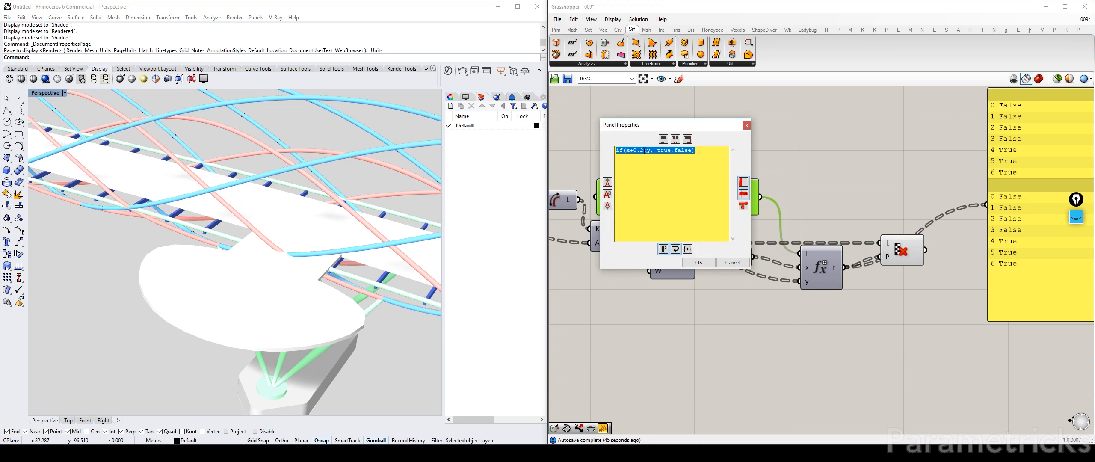
pyautogui.press('BackSpace')
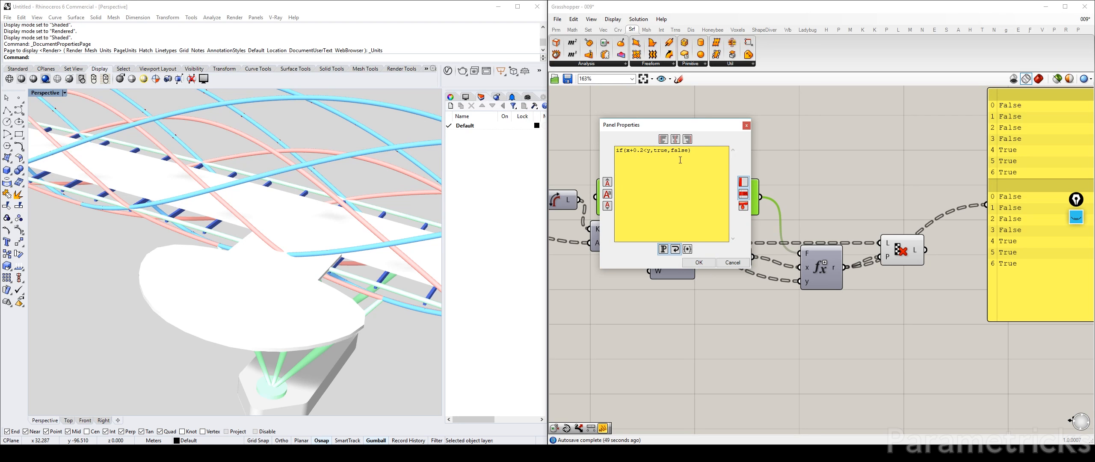
pyautogui.click(699, 262)
pyautogui.click(777, 180)
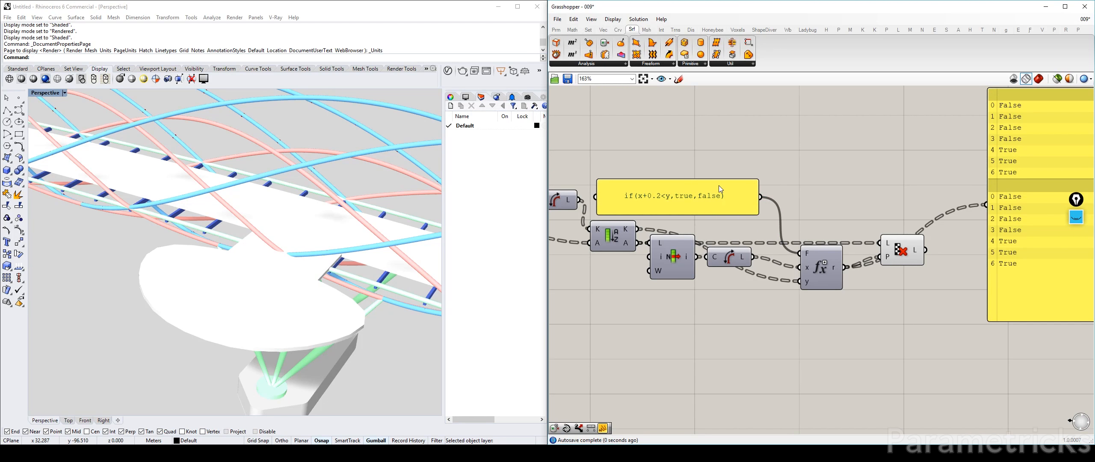
pyautogui.moveTo(909, 250); pyautogui.dragTo(804, 252, button='right')
pyautogui.click(805, 251)
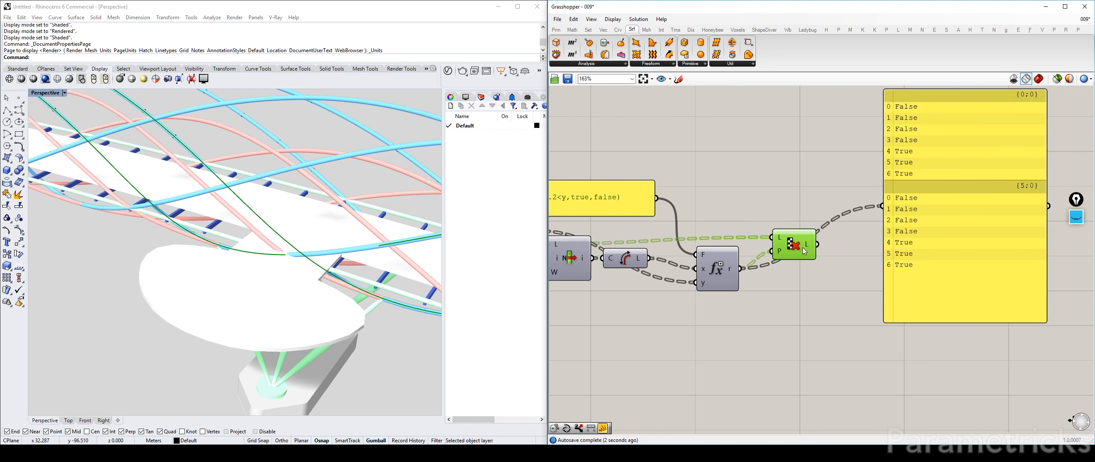
pyautogui.moveTo(803, 248); pyautogui.dragTo(804, 247)
pyautogui.click(745, 199)
# Lower List Item and the second Length, shift Evaluate closer to them, and place the result panel farther down
pyautogui.moveTo(745, 198); pyautogui.dragTo(823, 199, button='right')
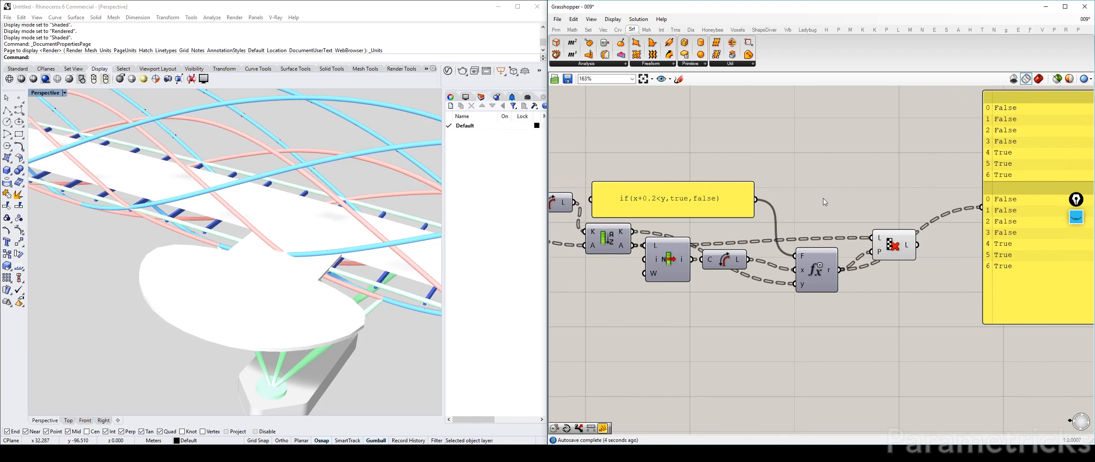
pyautogui.moveTo(678, 257); pyautogui.dragTo(733, 271)
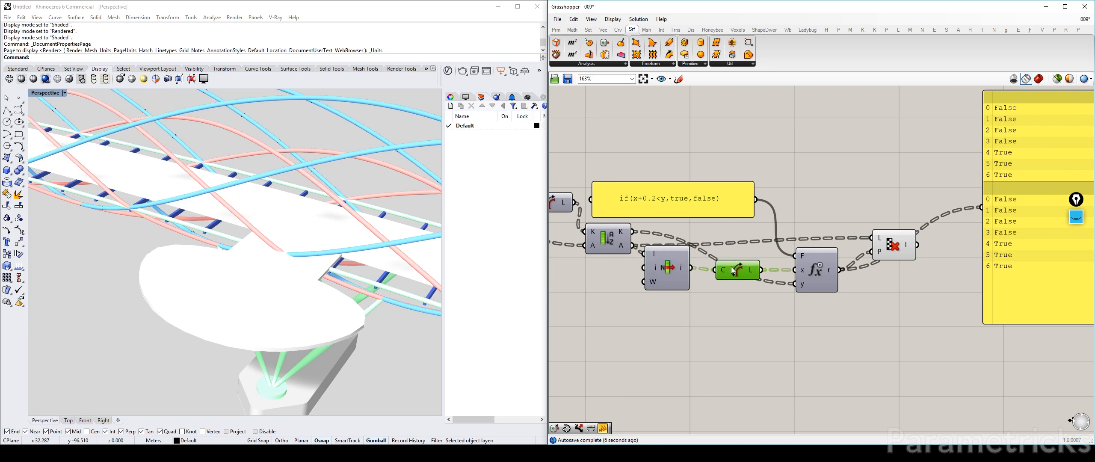
pyautogui.click(807, 196)
pyautogui.moveTo(810, 262); pyautogui.dragTo(801, 262)
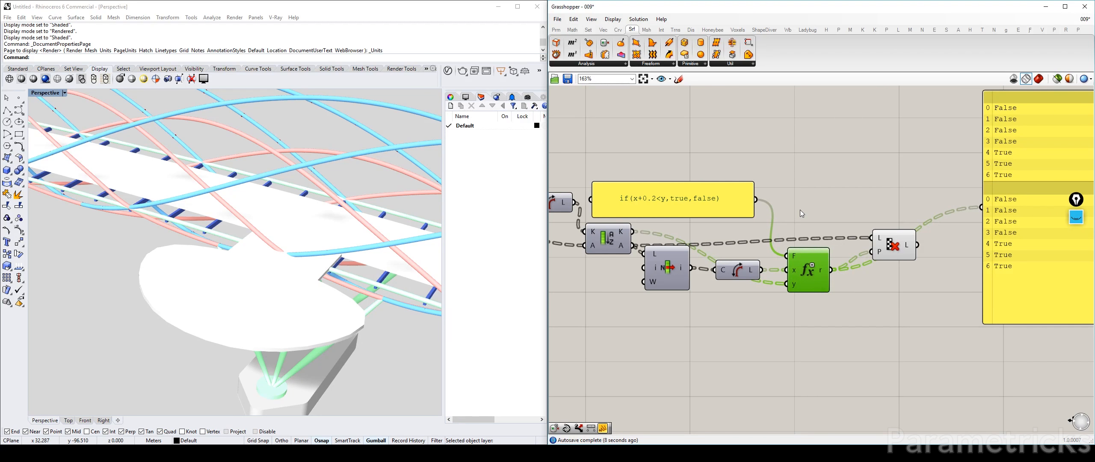
pyautogui.scroll(-3, 790, 181)
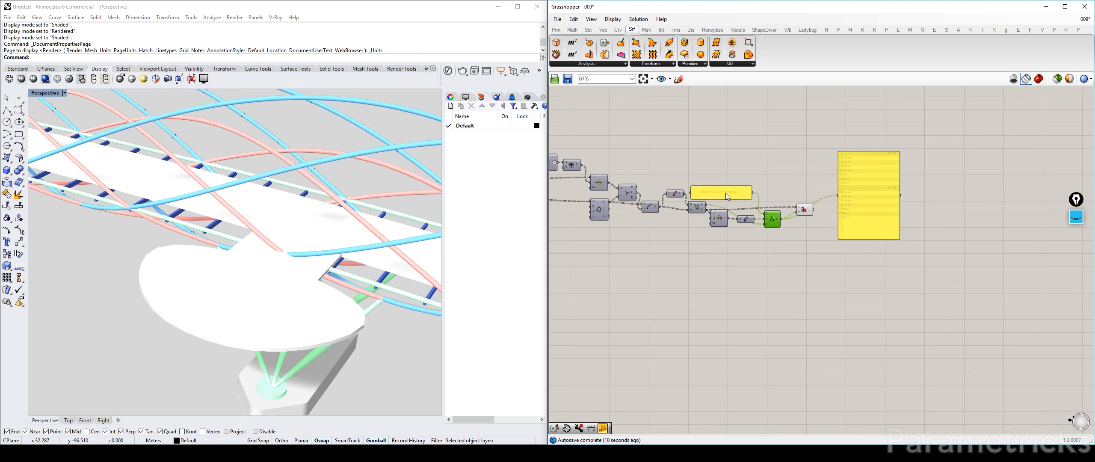
pyautogui.moveTo(689, 194); pyautogui.dragTo(555, 190, button='right')
pyautogui.moveTo(838, 216); pyautogui.dragTo(865, 263)
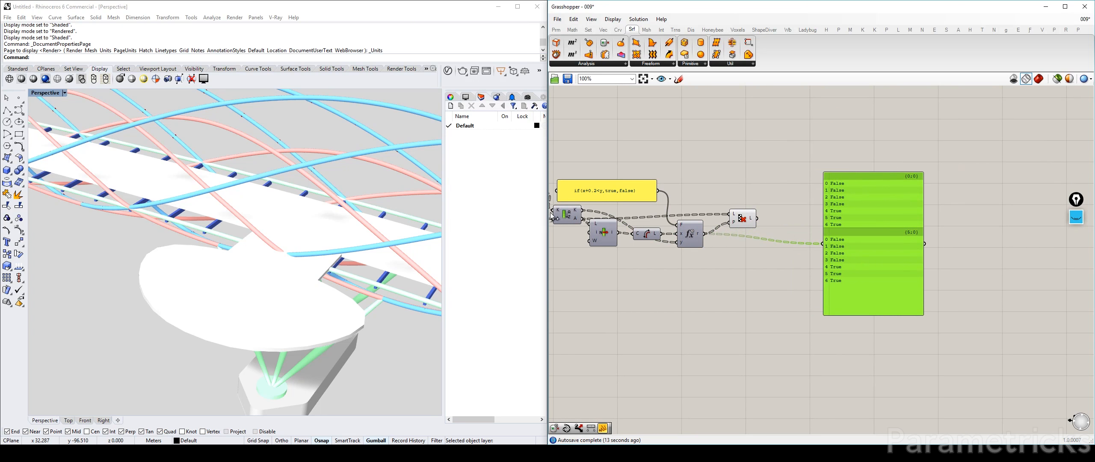
# Highlight the Cull Pattern output and inspect its curves along the bridge between the supports
pyautogui.click(745, 219)
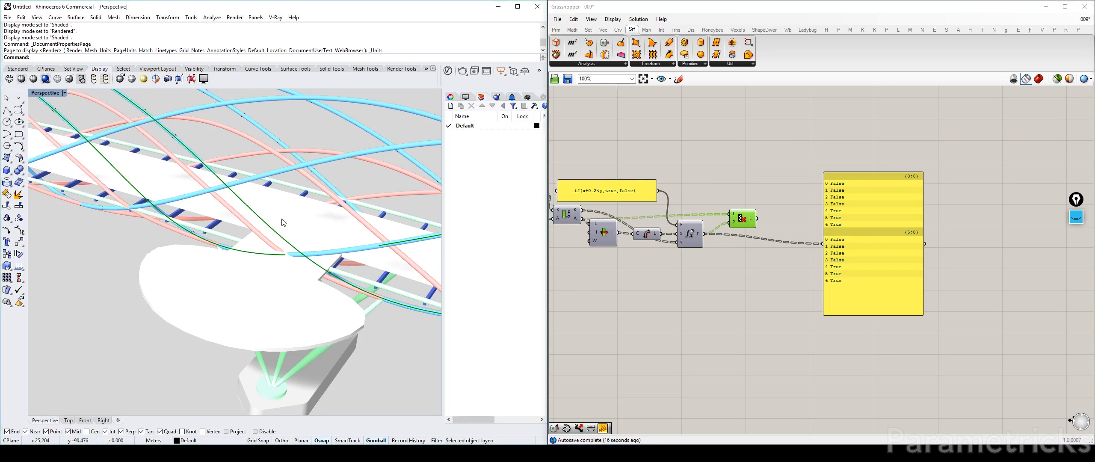
pyautogui.scroll(-6, 282, 219)
pyautogui.moveTo(282, 219); pyautogui.dragTo(319, 210, button='right')
# Trace which components preview the helix point markers, checking the OUTER HELIX POINTS parameter at the definition's start
pyautogui.moveTo(558, 217); pyautogui.dragTo(911, 206, button='right')
pyautogui.moveTo(649, 220); pyautogui.dragTo(928, 261, button='right')
pyautogui.moveTo(657, 238); pyautogui.dragTo(825, 231, button='right')
pyautogui.scroll(-3, 825, 231)
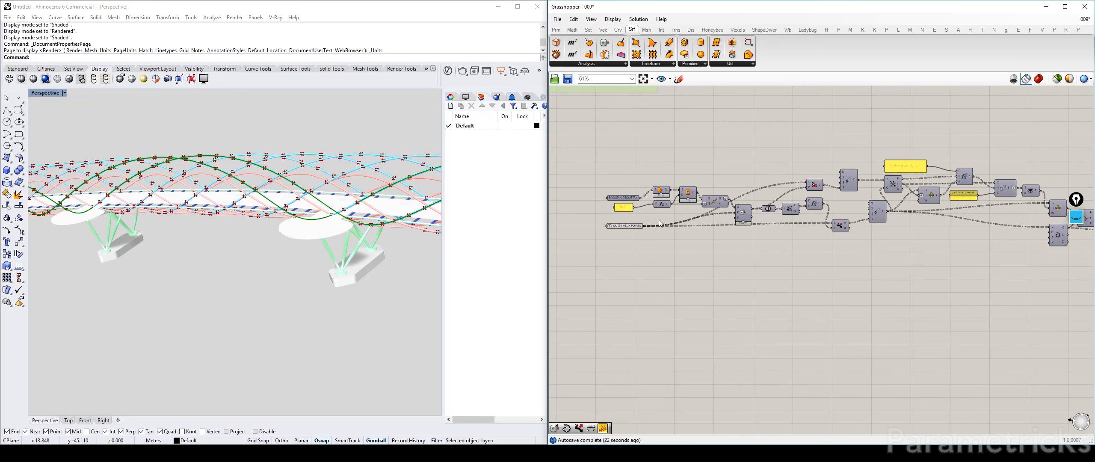
pyautogui.scroll(2, 659, 223)
pyautogui.click(624, 231)
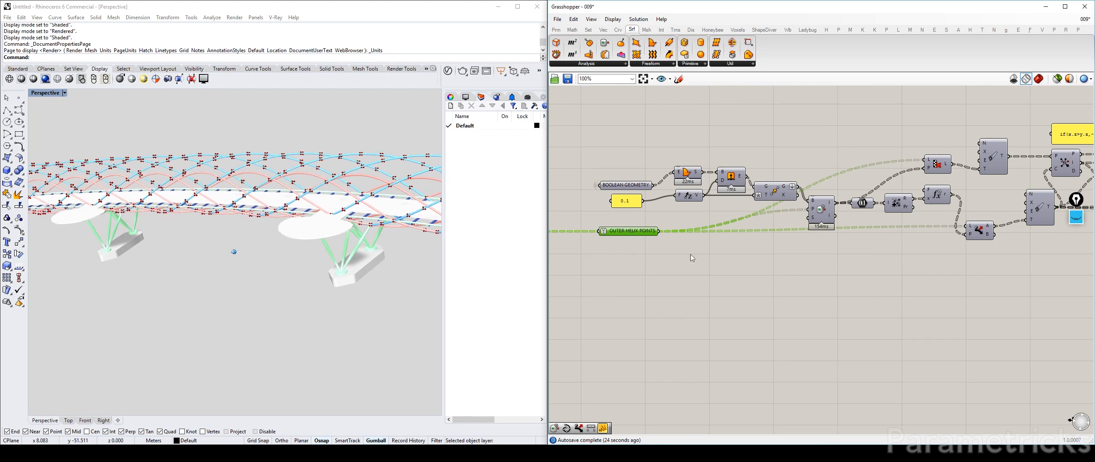
pyautogui.moveTo(761, 256); pyautogui.dragTo(743, 260, button='right')
pyautogui.click(744, 260)
pyautogui.scroll(-2, 745, 260)
pyautogui.moveTo(853, 267); pyautogui.dragTo(752, 251, button='right')
pyautogui.moveTo(968, 232); pyautogui.dragTo(699, 230, button='right')
pyautogui.moveTo(814, 245); pyautogui.dragTo(919, 243, button='right')
pyautogui.scroll(1, 870, 248)
pyautogui.click(859, 242)
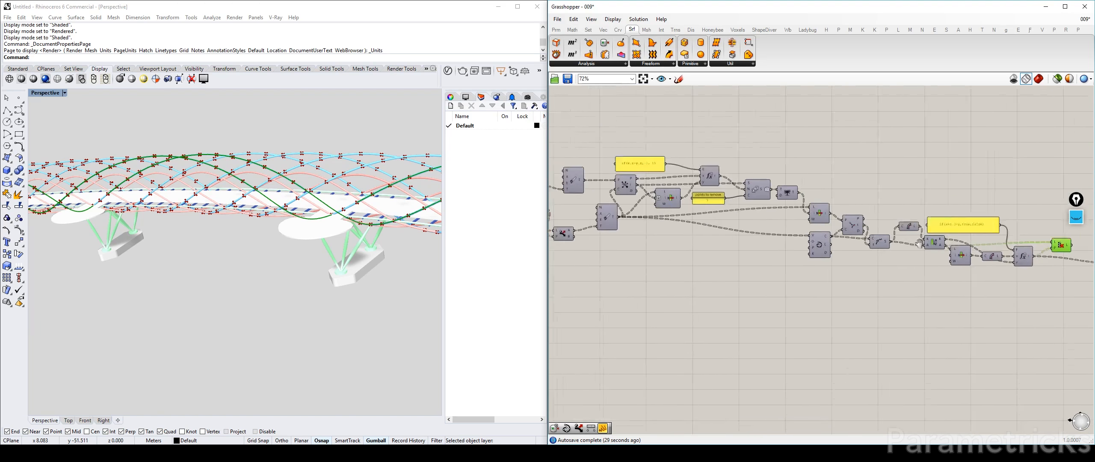
# Hide the preview of the OUTER HELIX POINTS and OUTER HELIX CURVES parameters beside the blue helix group
pyautogui.scroll(-5, 919, 243)
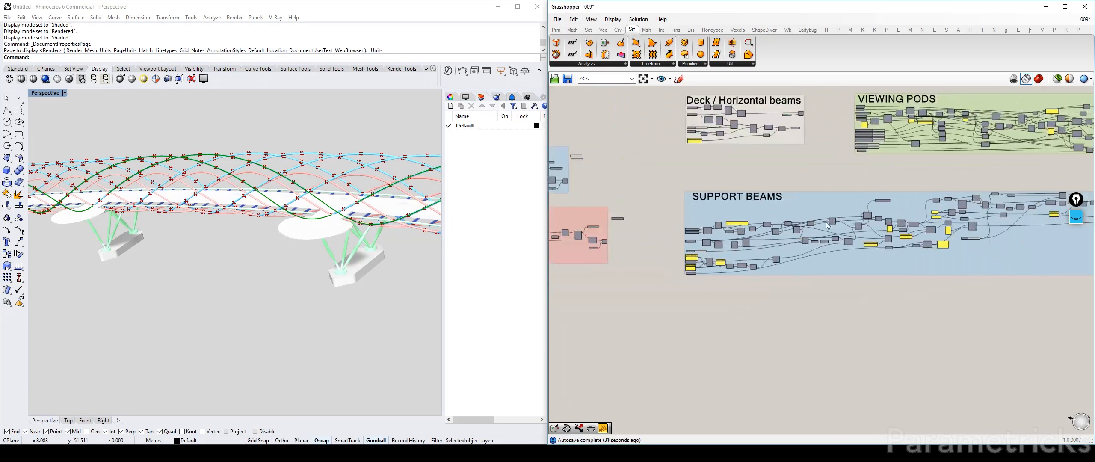
pyautogui.moveTo(826, 223); pyautogui.dragTo(993, 215, button='right')
pyautogui.scroll(7, 748, 153)
pyautogui.moveTo(779, 111); pyautogui.dragTo(712, 196)
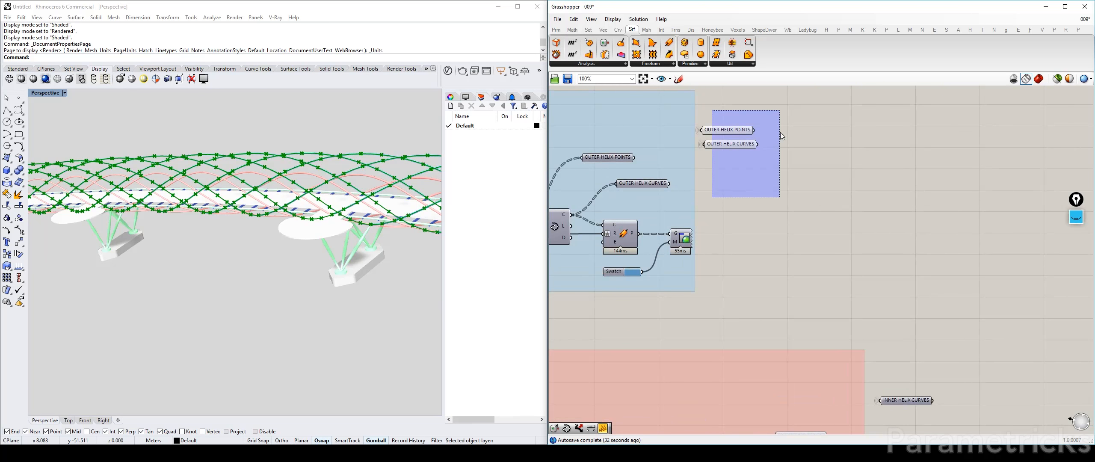
pyautogui.moveTo(781, 136); pyautogui.dragTo(787, 138)
pyautogui.scroll(-7, 838, 170)
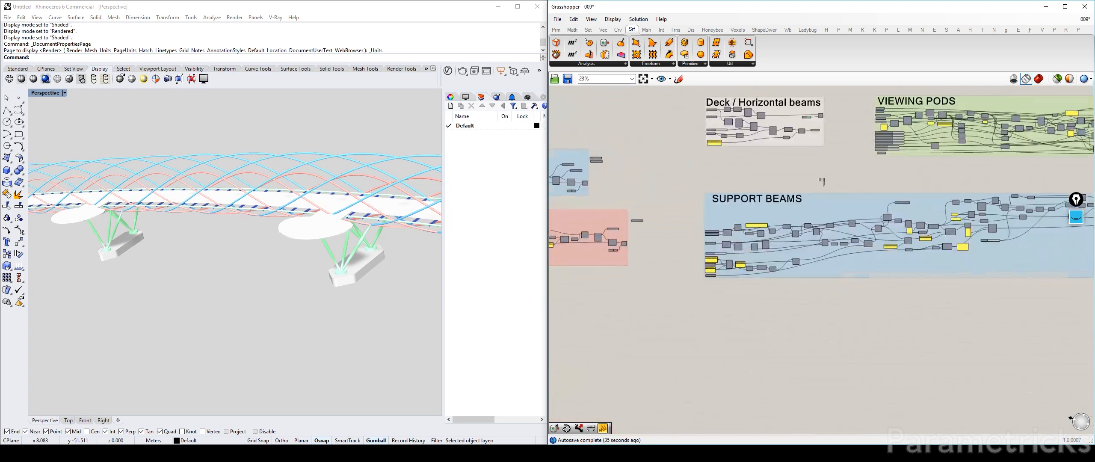
# Highlight Cull Pattern's output again and examine the remaining curves at the bridge end and around the supports
pyautogui.moveTo(822, 182); pyautogui.dragTo(642, 177, button='right')
pyautogui.moveTo(954, 180); pyautogui.dragTo(592, 179, button='right')
pyautogui.scroll(5, 950, 223)
pyautogui.click(820, 209)
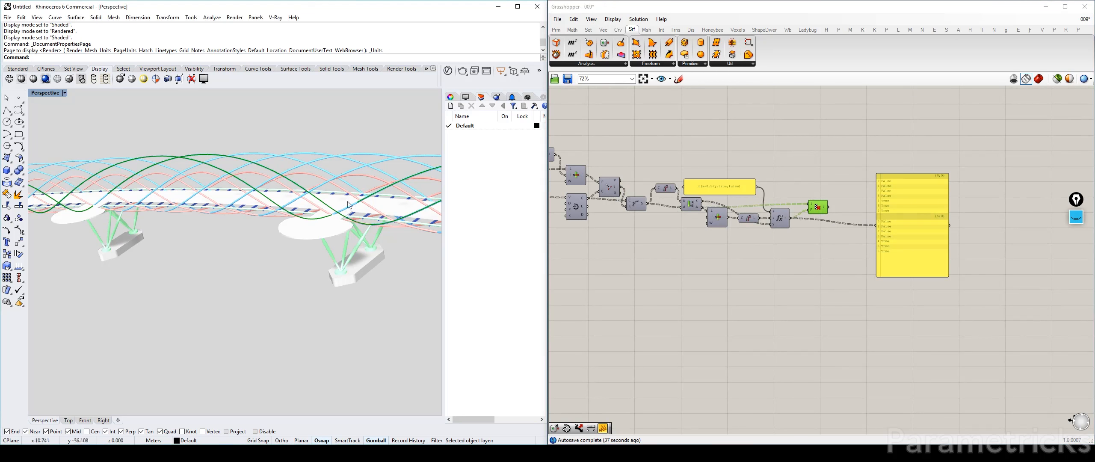
pyautogui.scroll(-6, 178, 222)
pyautogui.moveTo(177, 223); pyautogui.dragTo(161, 212, button='right')
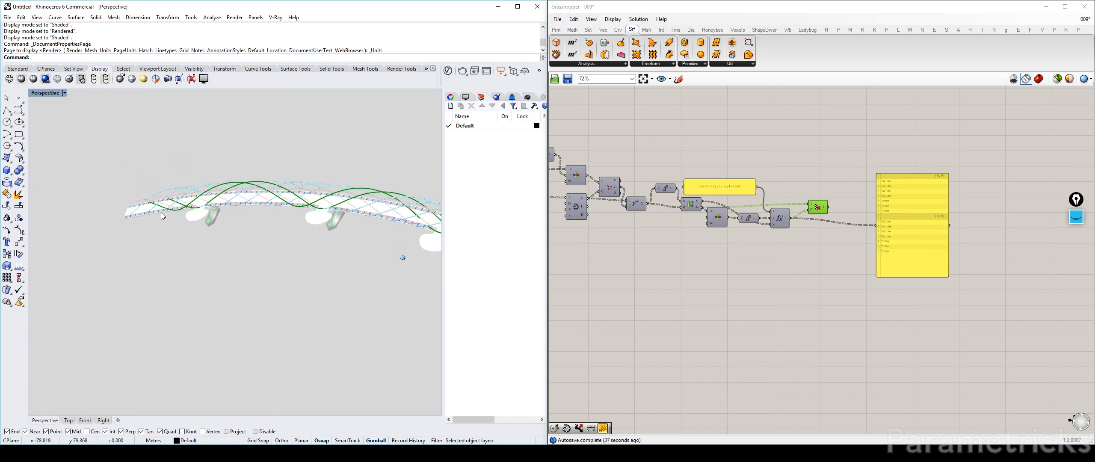
pyautogui.scroll(10, 214, 198)
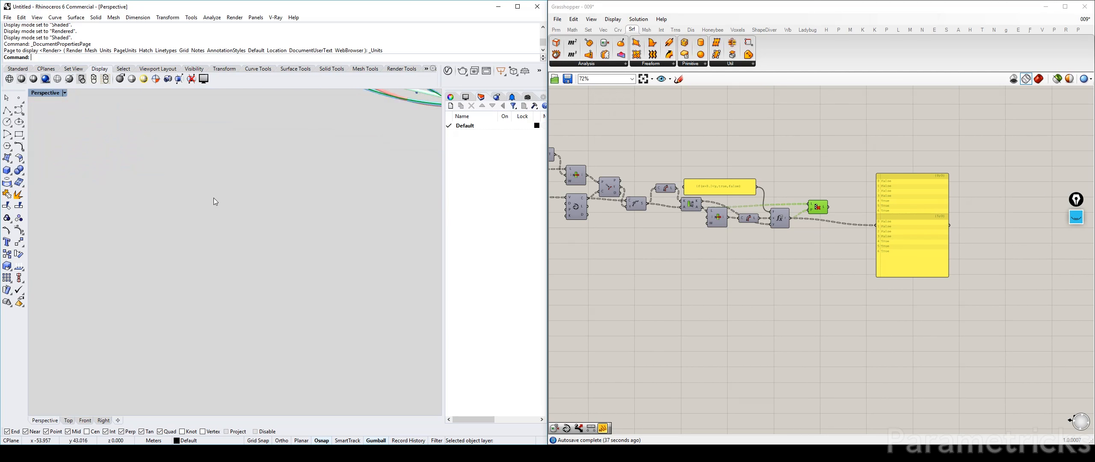
pyautogui.scroll(-5, 214, 198)
pyautogui.moveTo(214, 197); pyautogui.dragTo(281, 173, button='right')
pyautogui.moveTo(220, 156); pyautogui.dragTo(422, 329, button='right')
pyautogui.scroll(10, 354, 250)
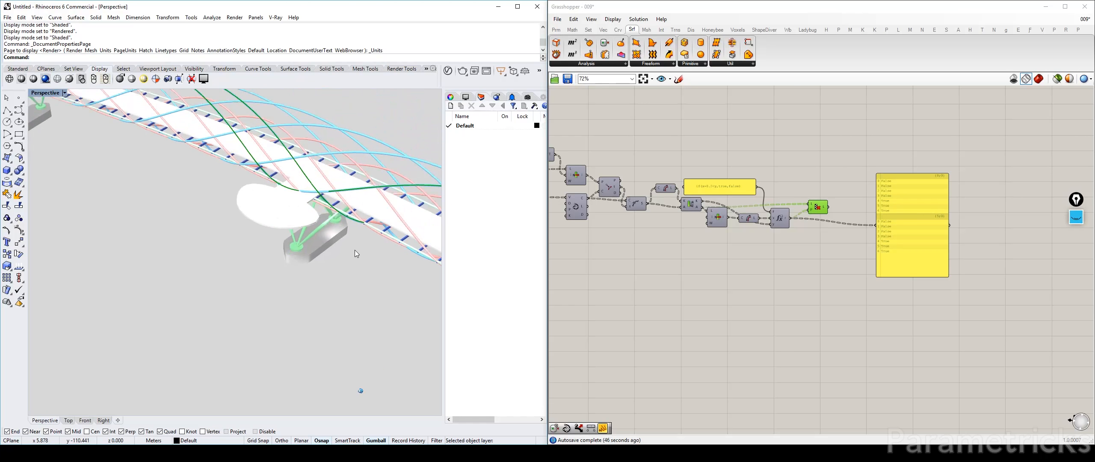
# Compare the bridge curves around the support with and without Cull Pattern's output highlighted
pyautogui.scroll(1, 355, 248)
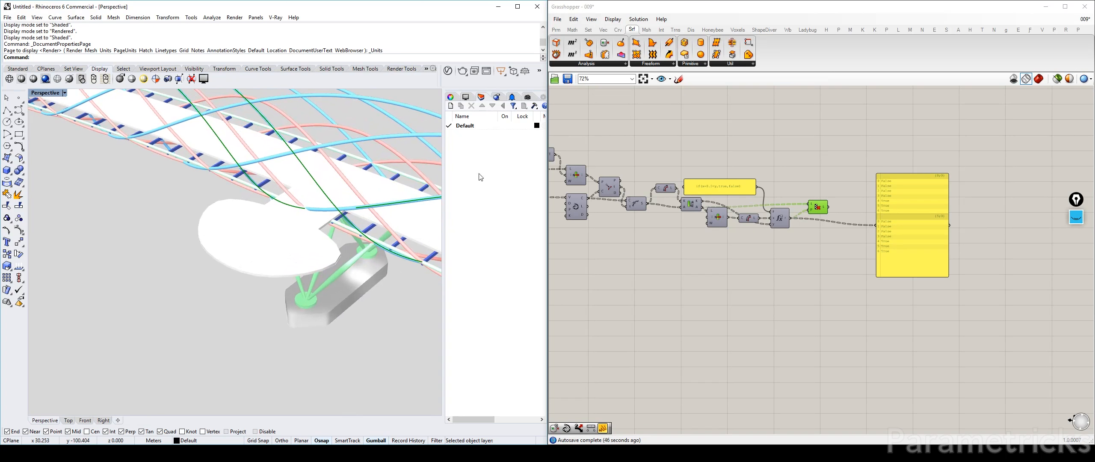
pyautogui.click(687, 137)
pyautogui.scroll(-5, 688, 137)
pyautogui.scroll(-2, 688, 137)
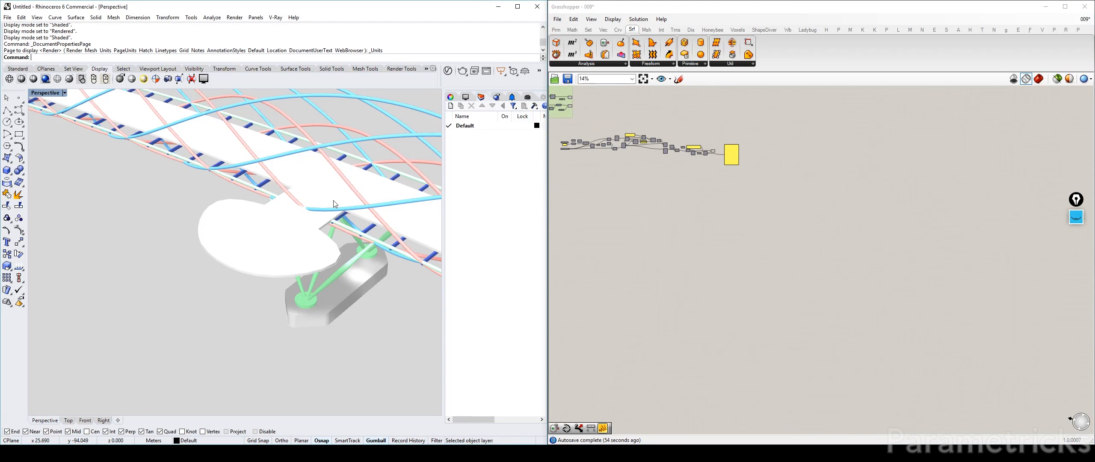
pyautogui.scroll(9, 676, 149)
pyautogui.click(816, 185)
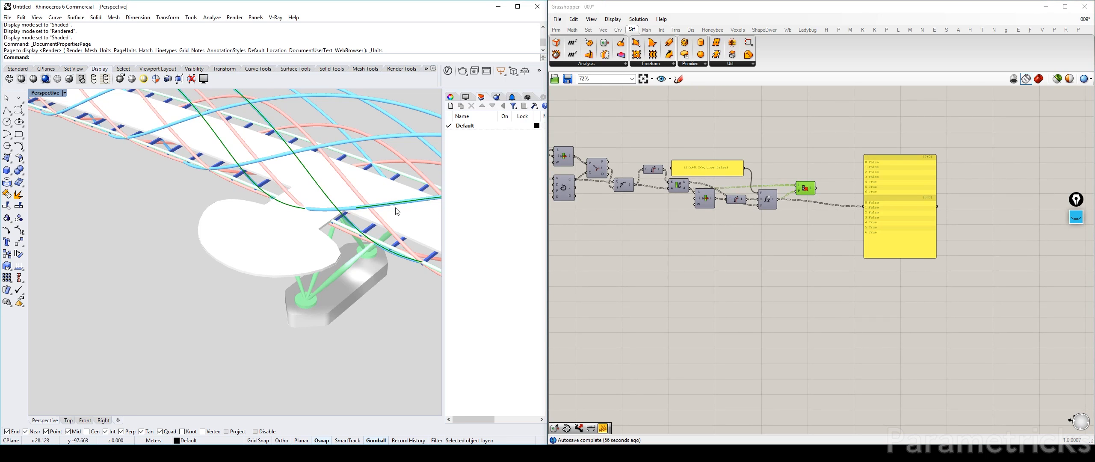
pyautogui.scroll(2, 774, 197)
pyautogui.moveTo(867, 175); pyautogui.dragTo(717, 199, button='right')
pyautogui.scroll(-4, 717, 199)
pyautogui.click(725, 184)
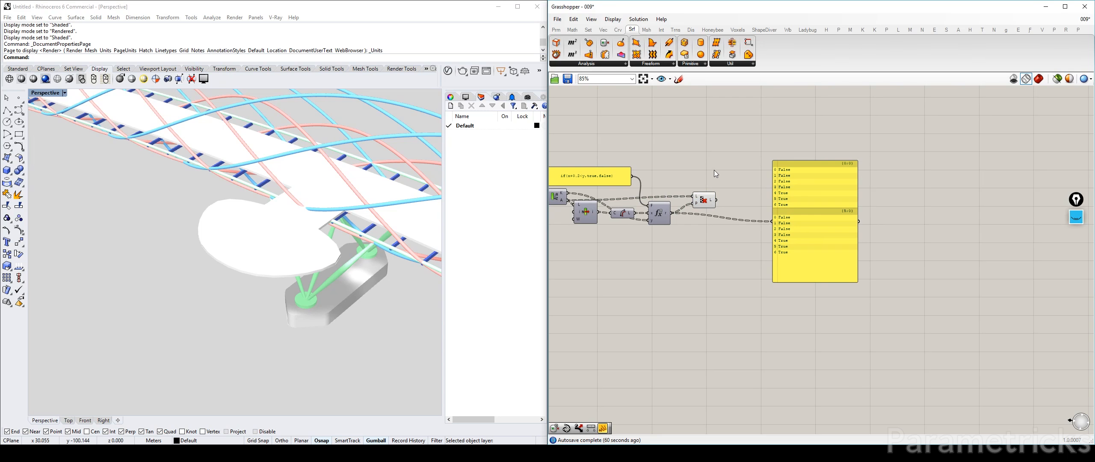
# Select the Pipe, Custom Preview and Swatch components at the end of the blue outer helix group for copying
pyautogui.moveTo(633, 161); pyautogui.dragTo(701, 157, button='right')
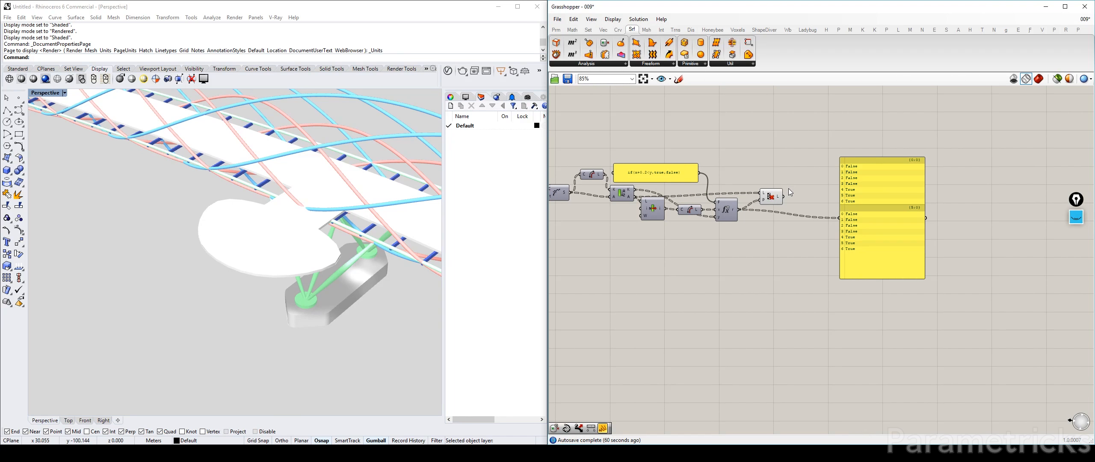
pyautogui.scroll(-3, 638, 171)
pyautogui.moveTo(638, 170); pyautogui.dragTo(974, 183, button='right')
pyautogui.moveTo(640, 186); pyautogui.dragTo(1027, 184, button='right')
pyautogui.scroll(-3, 698, 186)
pyautogui.moveTo(625, 165); pyautogui.dragTo(785, 158, button='right')
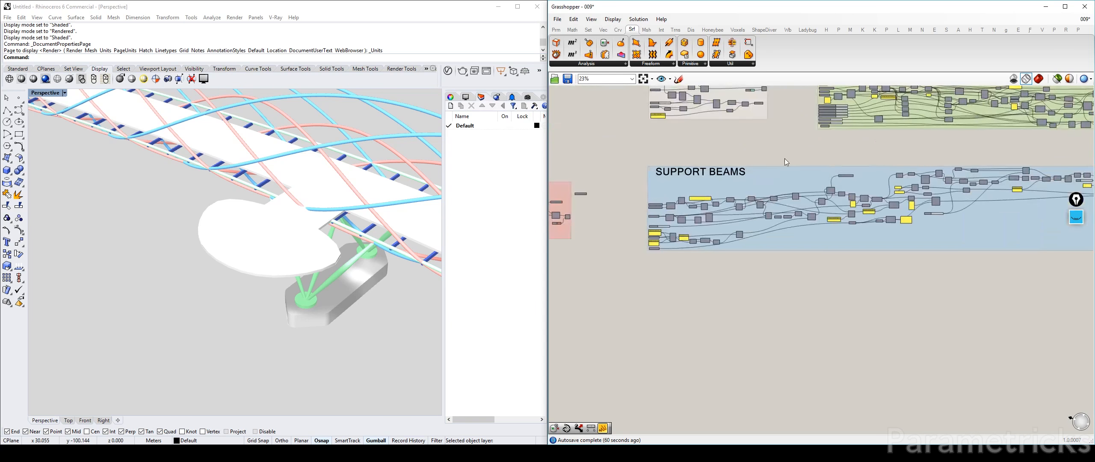
pyautogui.moveTo(712, 161); pyautogui.dragTo(893, 162, button='right')
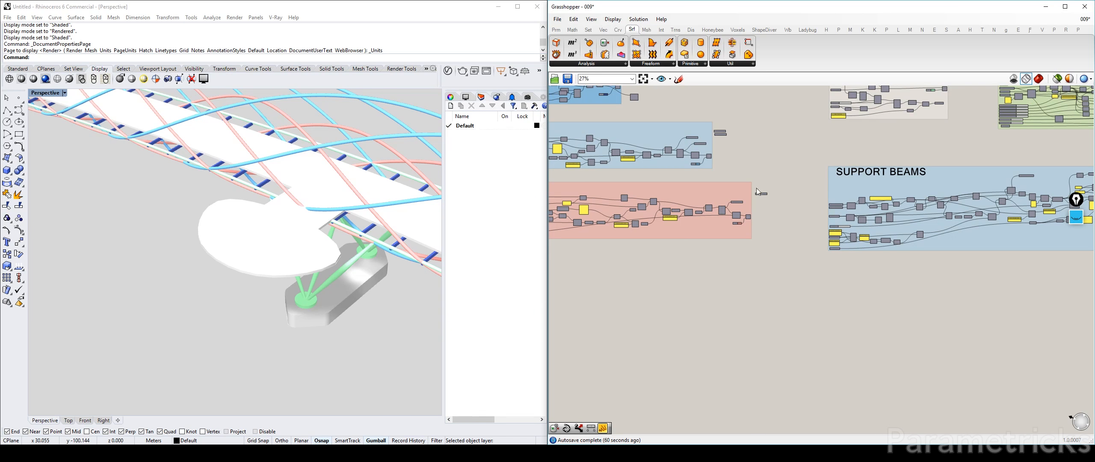
pyautogui.scroll(5, 757, 188)
pyautogui.click(611, 155)
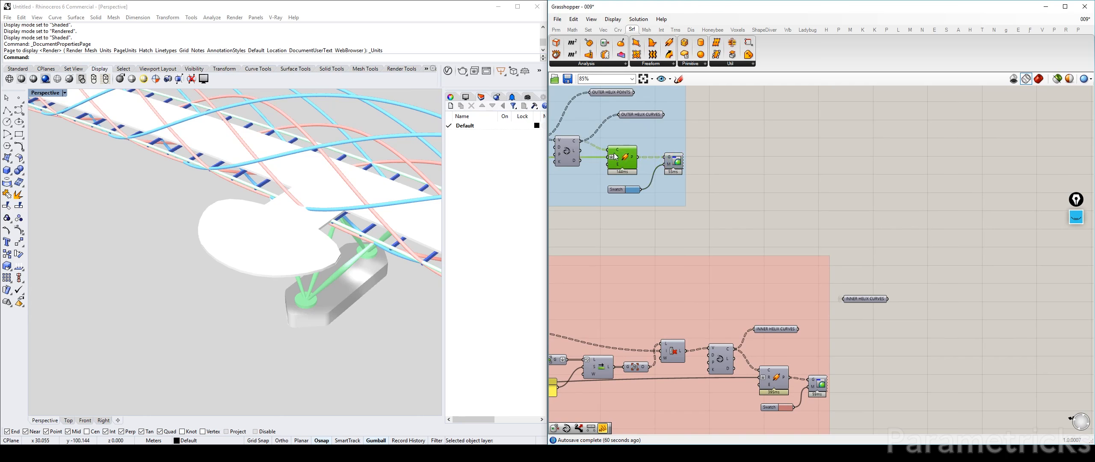
pyautogui.moveTo(611, 155); pyautogui.dragTo(749, 189, button='right')
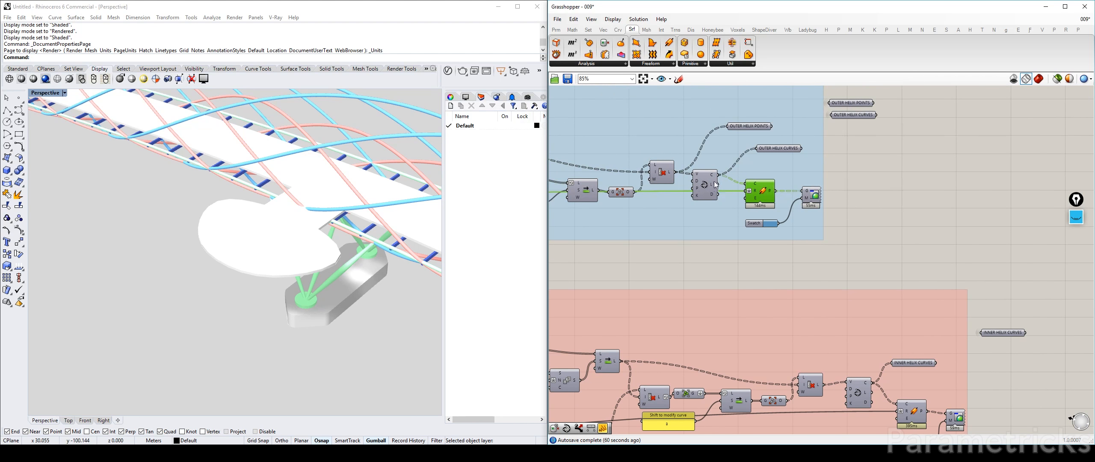
pyautogui.keyDown('shift'); pyautogui.click(811, 198); pyautogui.keyUp('shift')
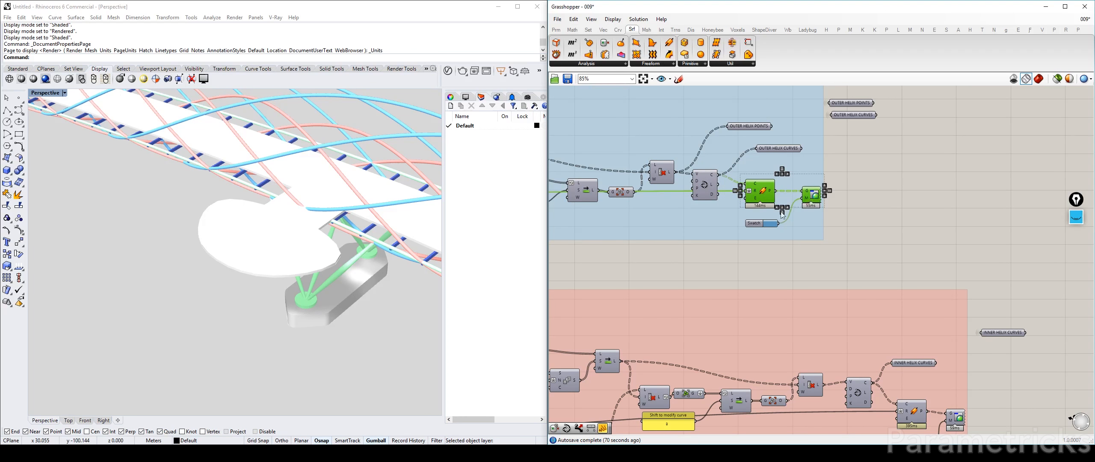
pyautogui.keyDown('shift'); pyautogui.click(753, 225); pyautogui.keyUp('shift')
# Paste the copied Pipe, Custom Preview and Swatch near Cull Pattern and place them above the yellow results panel
pyautogui.scroll(-9, 754, 225)
pyautogui.moveTo(1065, 214); pyautogui.dragTo(697, 199, button='right')
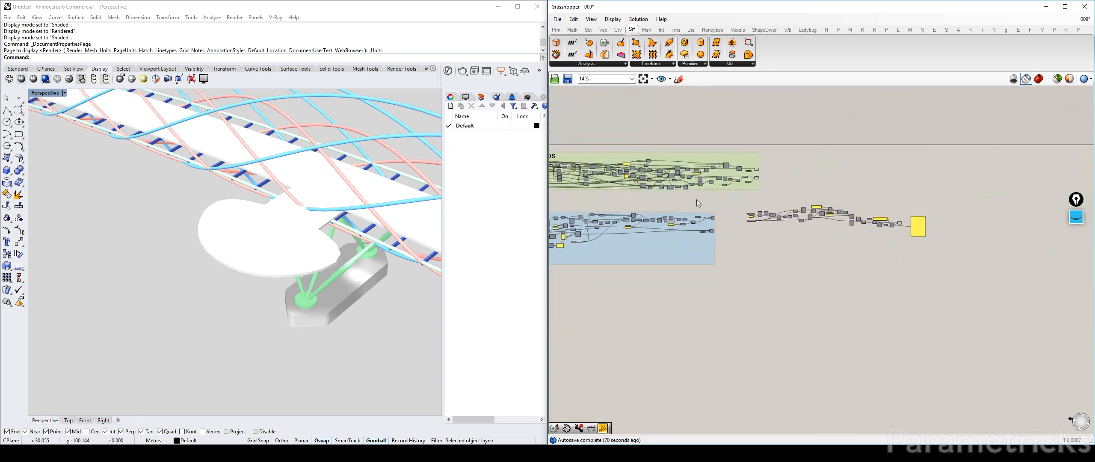
pyautogui.scroll(2, 796, 210)
pyautogui.moveTo(972, 220); pyautogui.dragTo(792, 223, button='right')
pyautogui.scroll(6, 647, 223)
pyautogui.scroll(5, 719, 201)
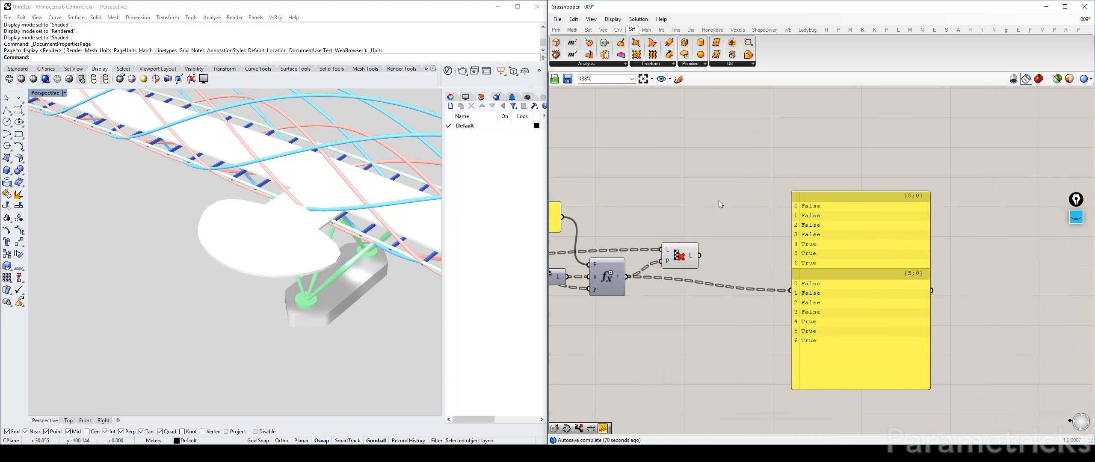
pyautogui.hotkey('ctrl', 'v')
pyautogui.moveTo(782, 242); pyautogui.dragTo(795, 160)
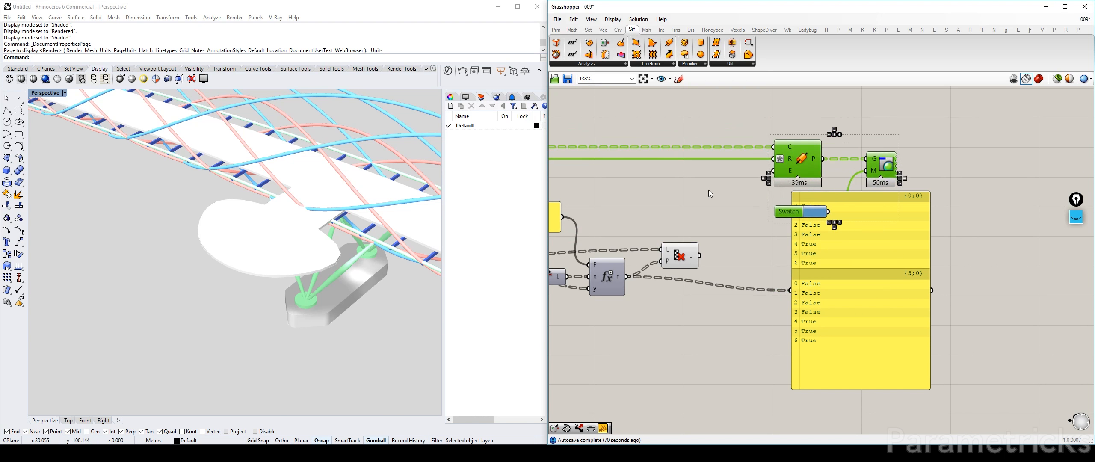
# Add a Merge component and connect Cull Pattern's output to its D1 input
pyautogui.click(727, 210)
pyautogui.doubleClick(739, 221)
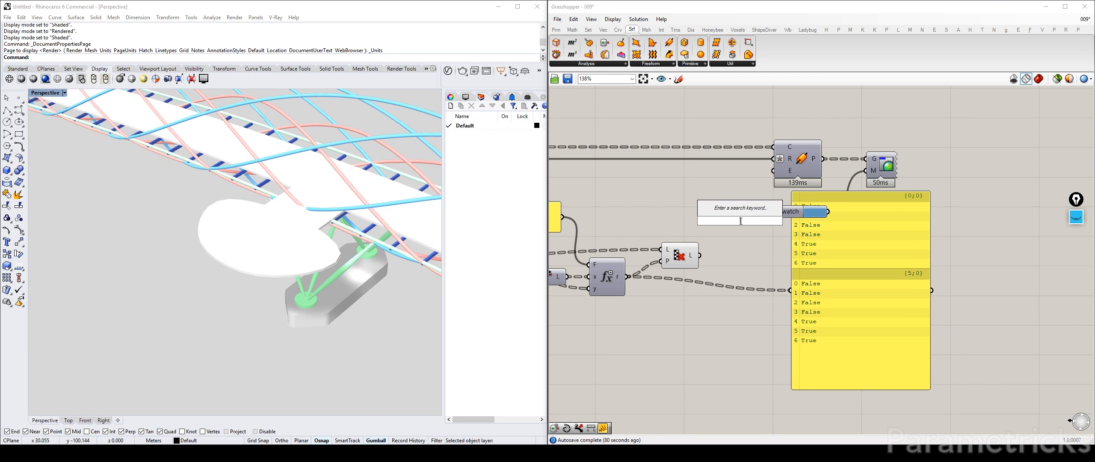
pyautogui.write('merge')
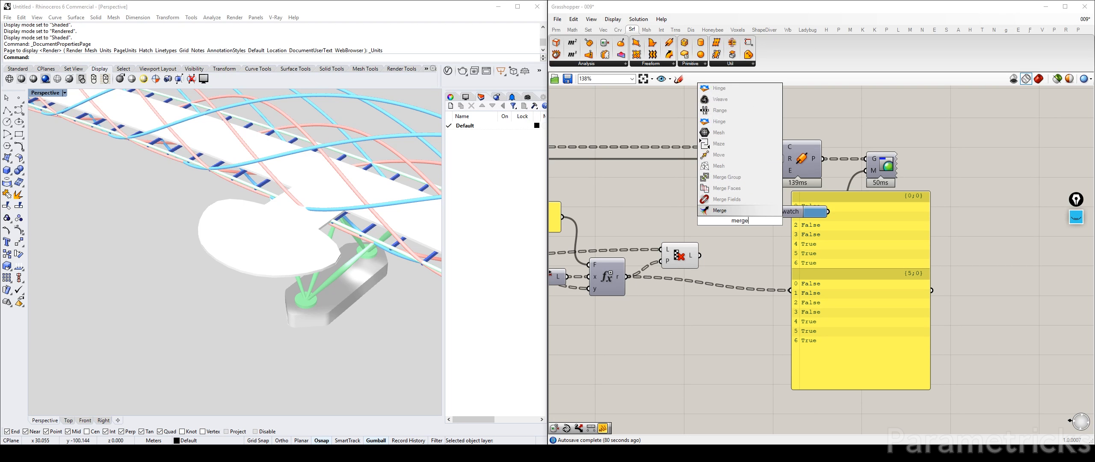
pyautogui.press('Return')
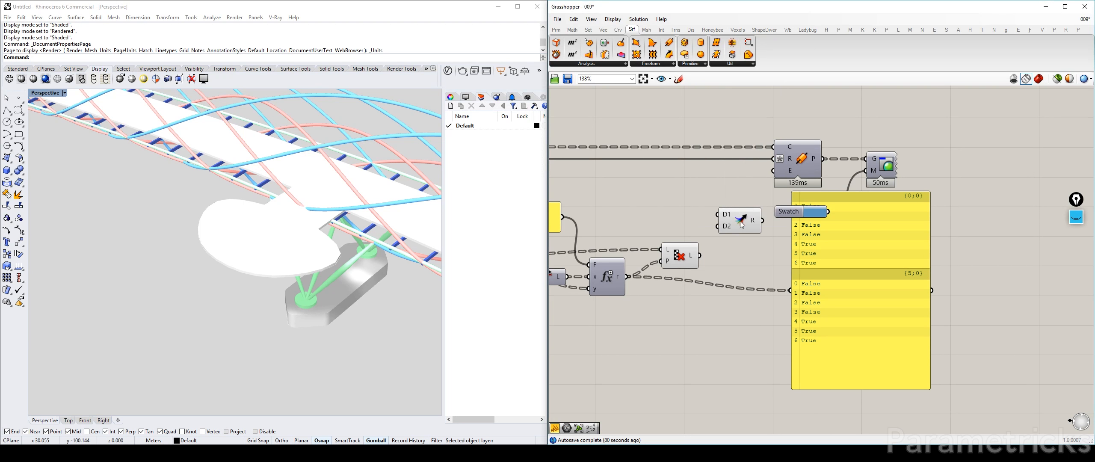
pyautogui.click(684, 258)
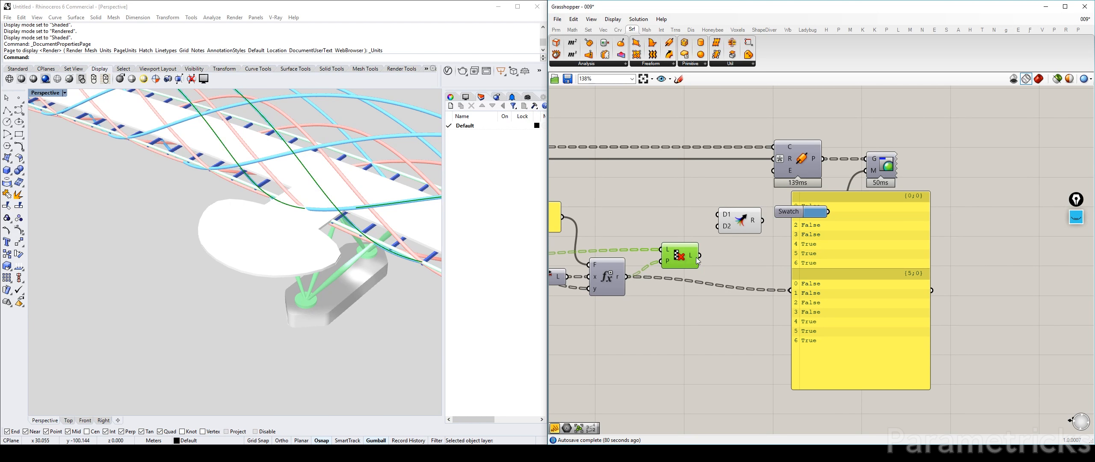
pyautogui.moveTo(706, 216); pyautogui.dragTo(714, 218)
# Wire the remaining branches of helix points into Merge's D2 input, show the merged result in the panel, and rearrange both components
pyautogui.scroll(-2, 714, 226)
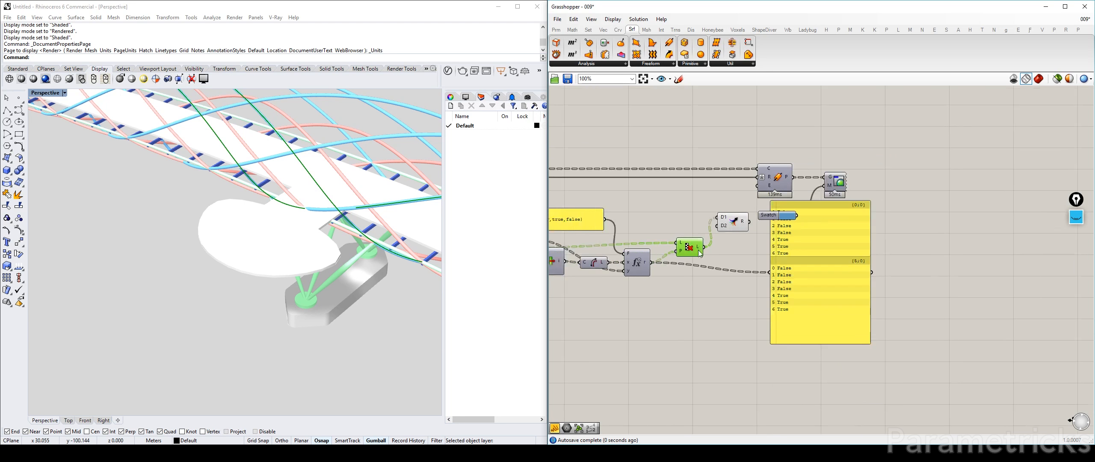
pyautogui.scroll(-5, 699, 251)
pyautogui.moveTo(599, 231); pyautogui.dragTo(658, 246, button='right')
pyautogui.scroll(6, 828, 231)
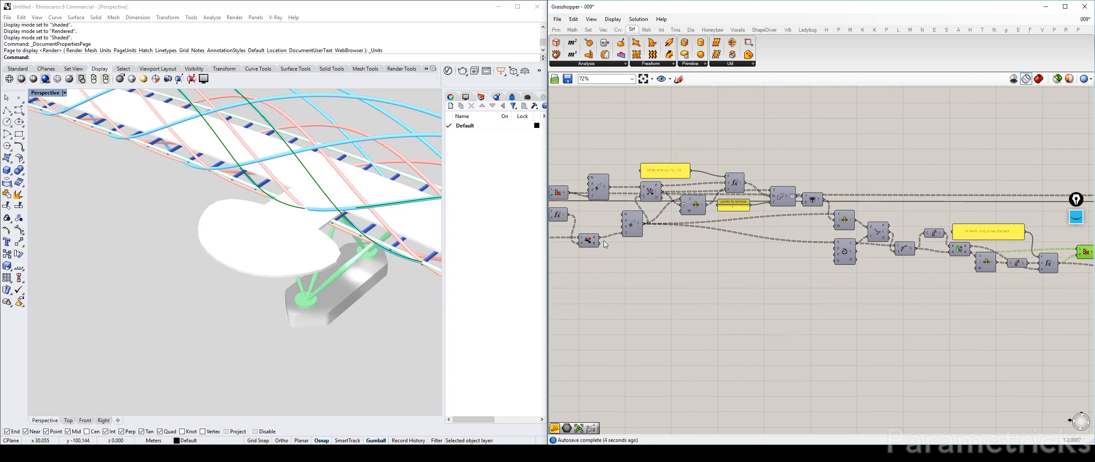
pyautogui.moveTo(607, 248); pyautogui.dragTo(1034, 240)
pyautogui.moveTo(1043, 246); pyautogui.dragTo(700, 239, button='right')
pyautogui.scroll(4, 701, 238)
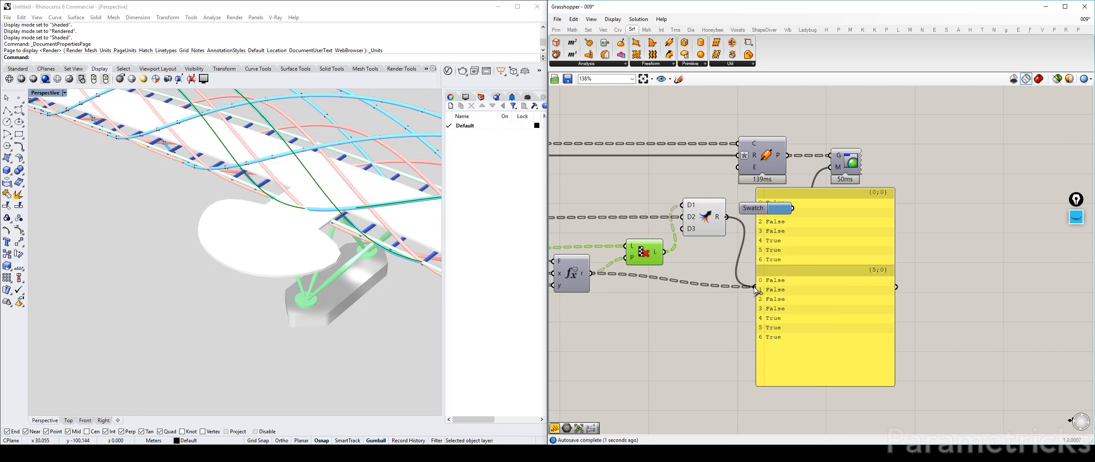
pyautogui.moveTo(754, 287); pyautogui.dragTo(755, 287)
pyautogui.moveTo(825, 273); pyautogui.dragTo(940, 248)
pyautogui.moveTo(689, 224); pyautogui.dragTo(735, 261)
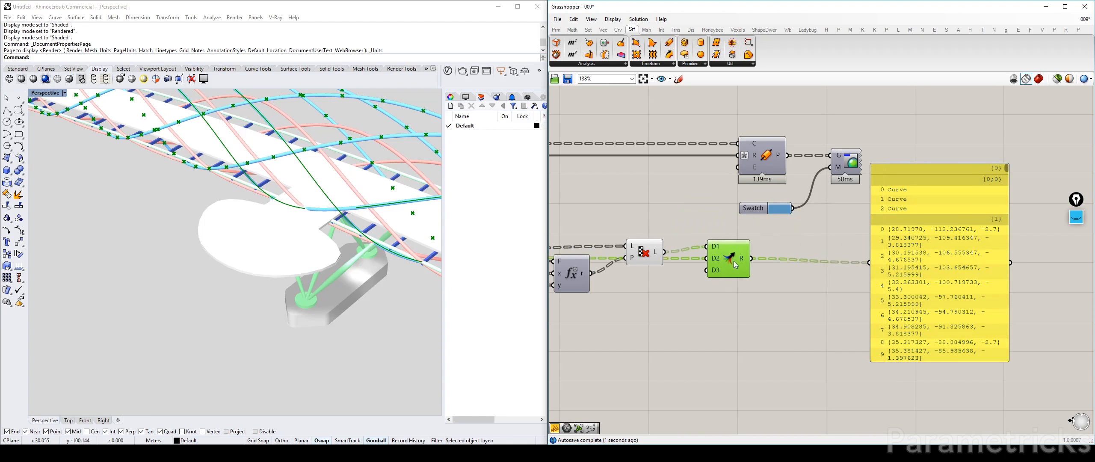
# Duplicate the point component and Interpolate below the originals and wire them together to build curves from the remaining point branches
pyautogui.scroll(-4, 671, 272)
pyautogui.moveTo(966, 254); pyautogui.dragTo(777, 259, button='right')
pyautogui.scroll(2, 777, 259)
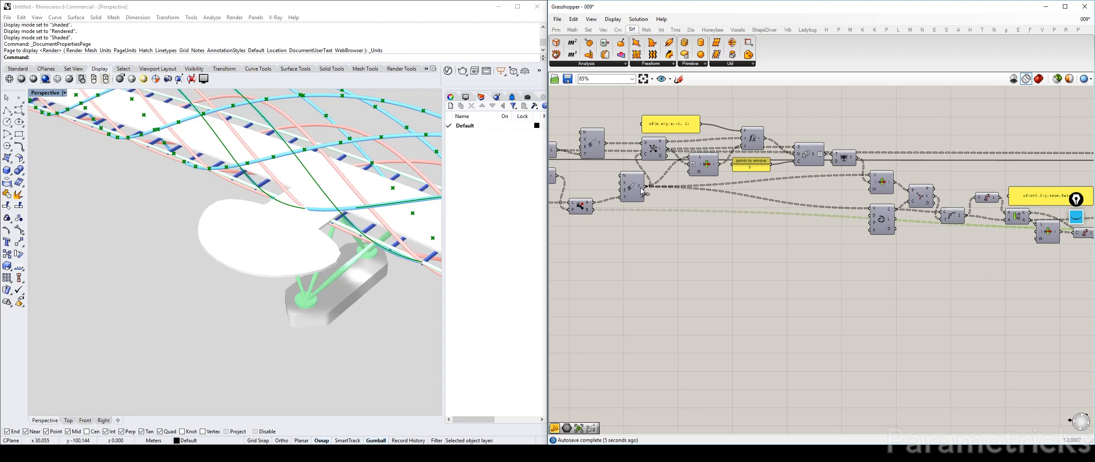
pyautogui.keyDown('alt'); pyautogui.moveTo(639, 193); pyautogui.dragTo(641, 239); pyautogui.keyUp('alt')
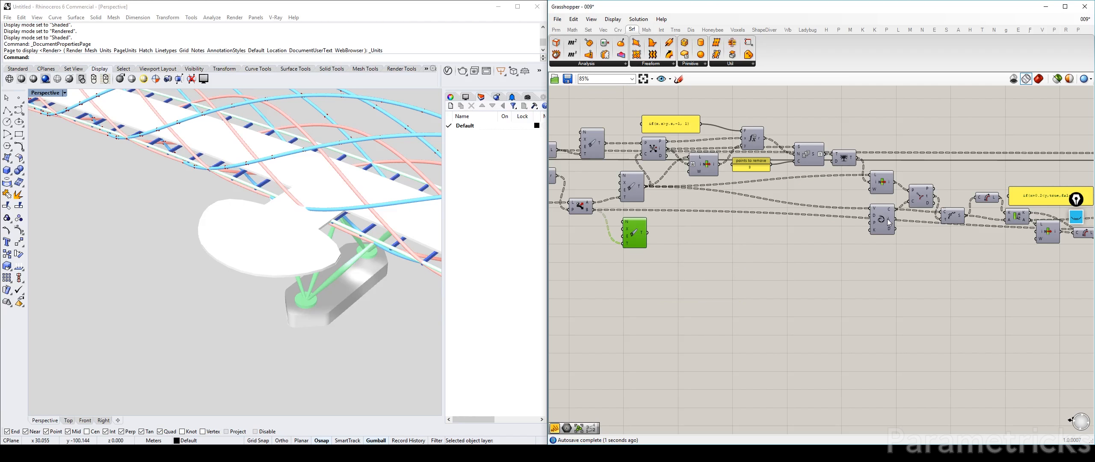
pyautogui.keyDown('alt'); pyautogui.moveTo(881, 219); pyautogui.dragTo(884, 252); pyautogui.keyUp('alt')
pyautogui.moveTo(647, 233); pyautogui.dragTo(871, 240)
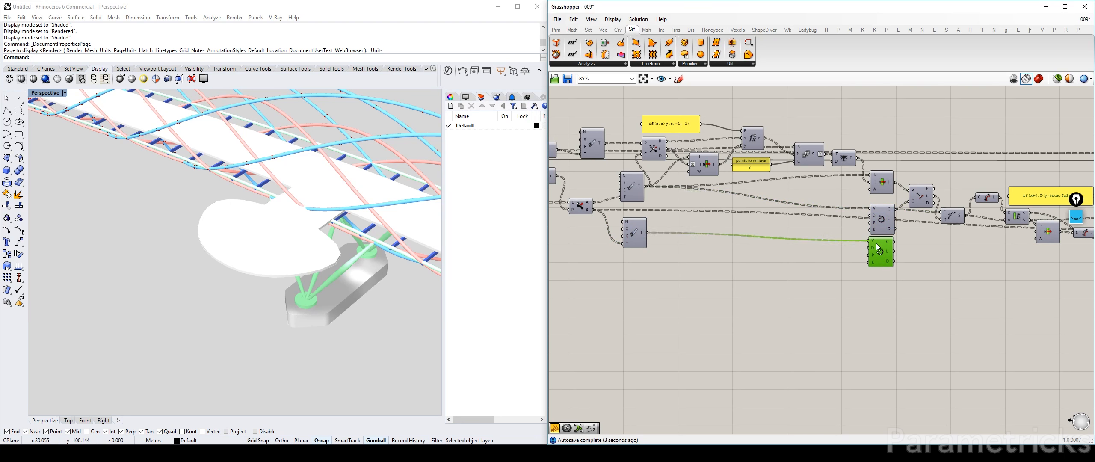
# Replace the points in Merge's D2 input with the duplicated Interpolate's curves and remove the unused D3 input
pyautogui.moveTo(890, 245); pyautogui.dragTo(637, 269, button='right')
pyautogui.moveTo(643, 266); pyautogui.dragTo(959, 255)
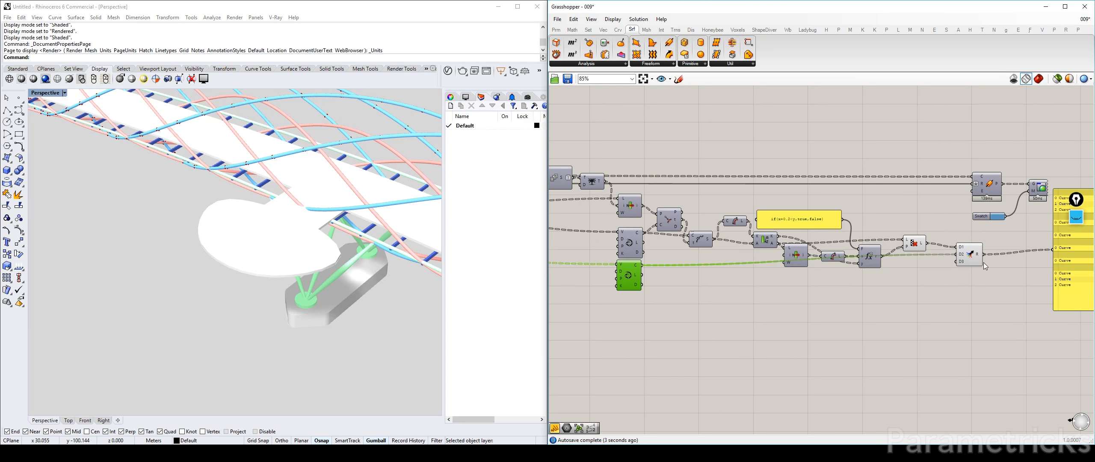
pyautogui.scroll(5, 955, 261)
pyautogui.scroll(-12, 952, 268)
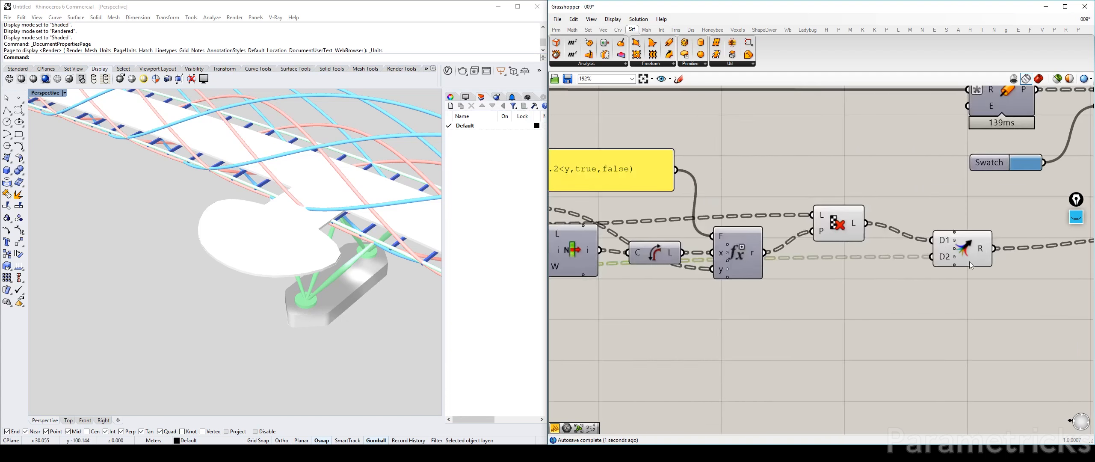
pyautogui.scroll(-4, 817, 231)
pyautogui.scroll(13, 711, 223)
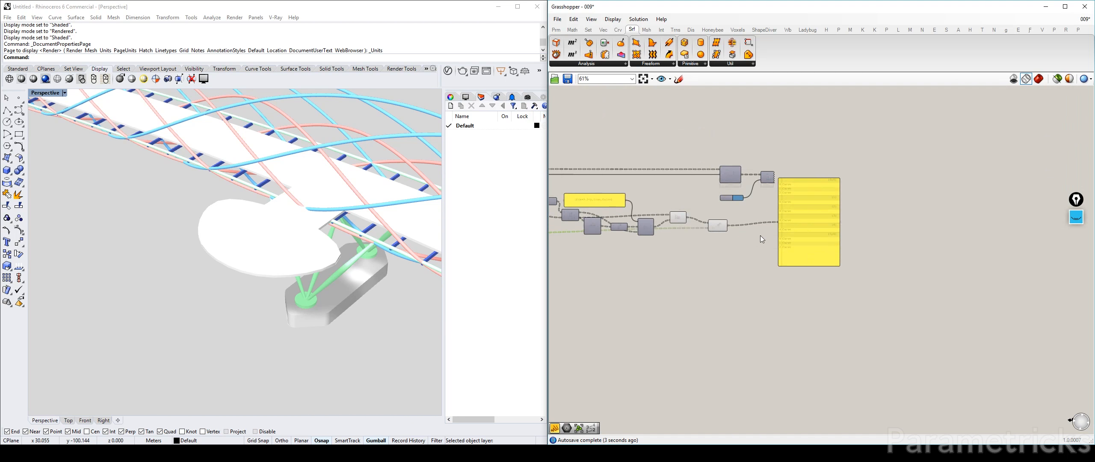
# Simplify the data paths of Cull Pattern's output and hide the component's preview
pyautogui.moveTo(758, 199); pyautogui.dragTo(820, 197, button='right')
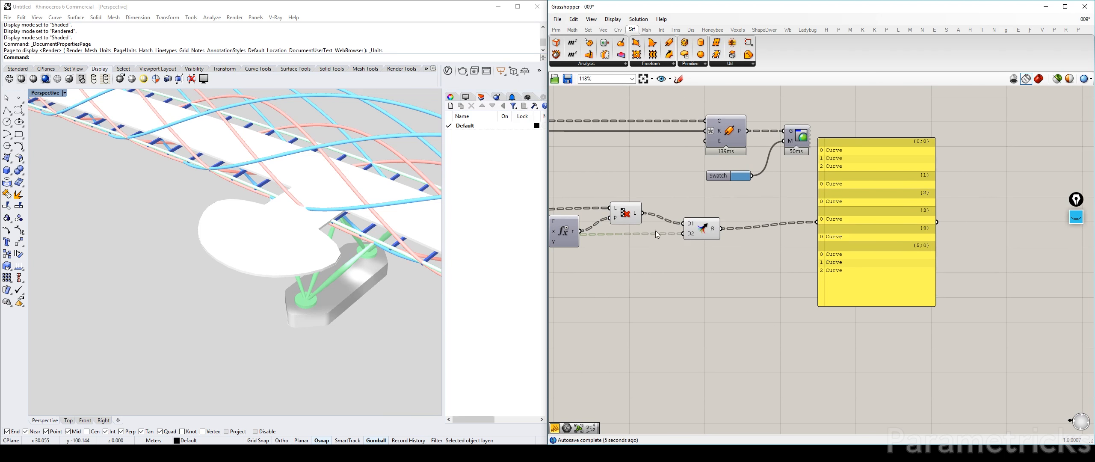
pyautogui.rightClick(635, 218)
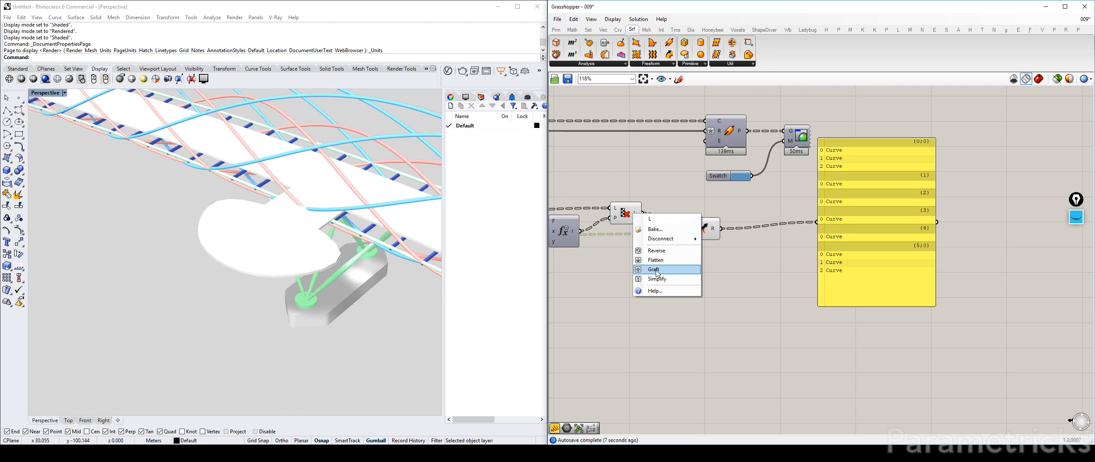
pyautogui.click(655, 281)
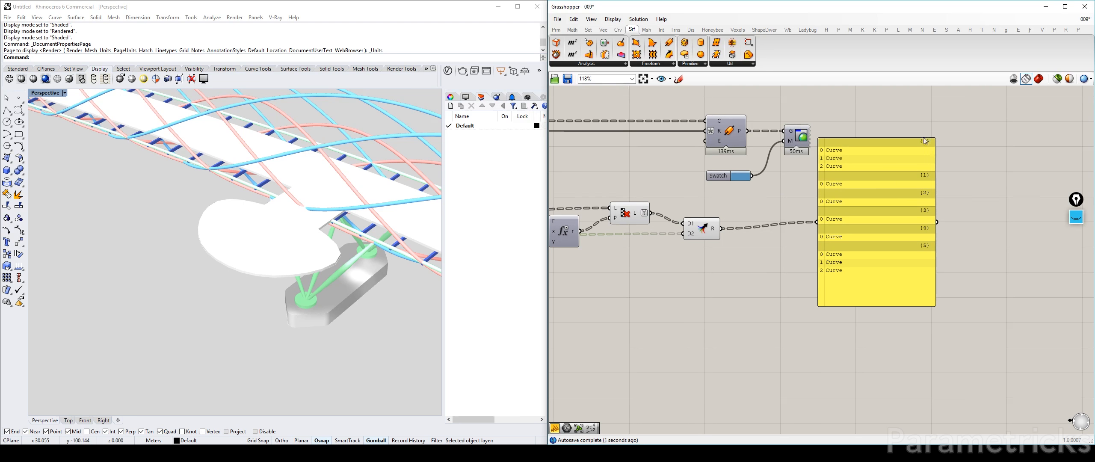
pyautogui.click(629, 213)
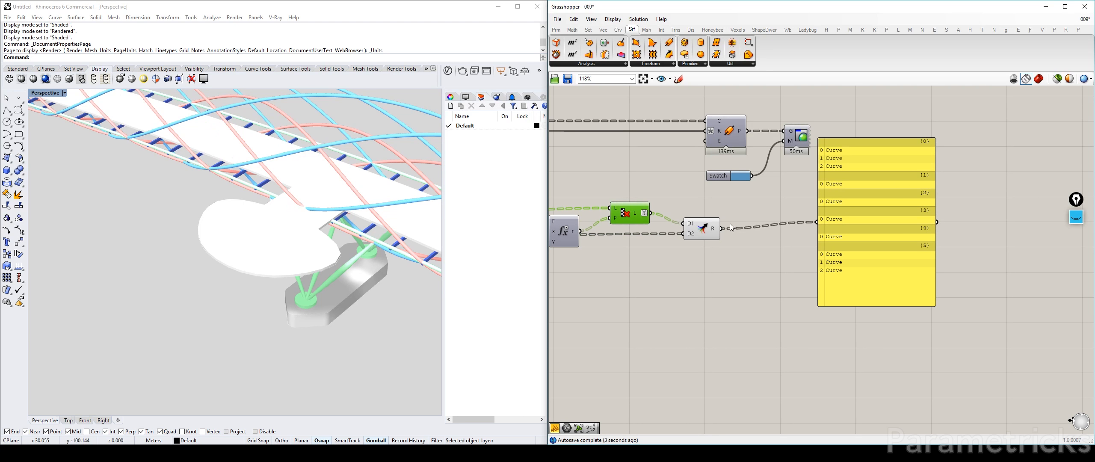
# Connect Merge's result to the pasted Pipe's curve input and highlight its Custom Preview
pyautogui.moveTo(721, 228); pyautogui.dragTo(707, 120)
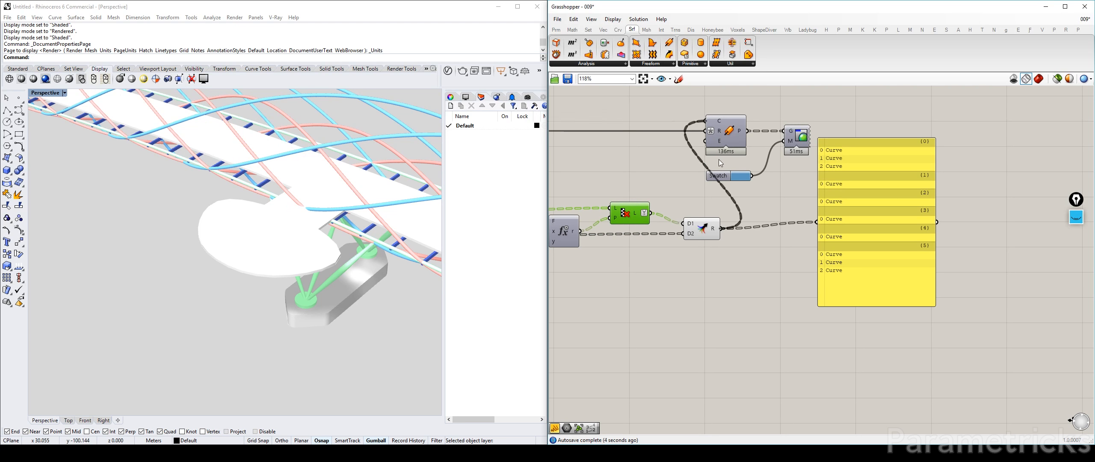
pyautogui.scroll(-2, 721, 161)
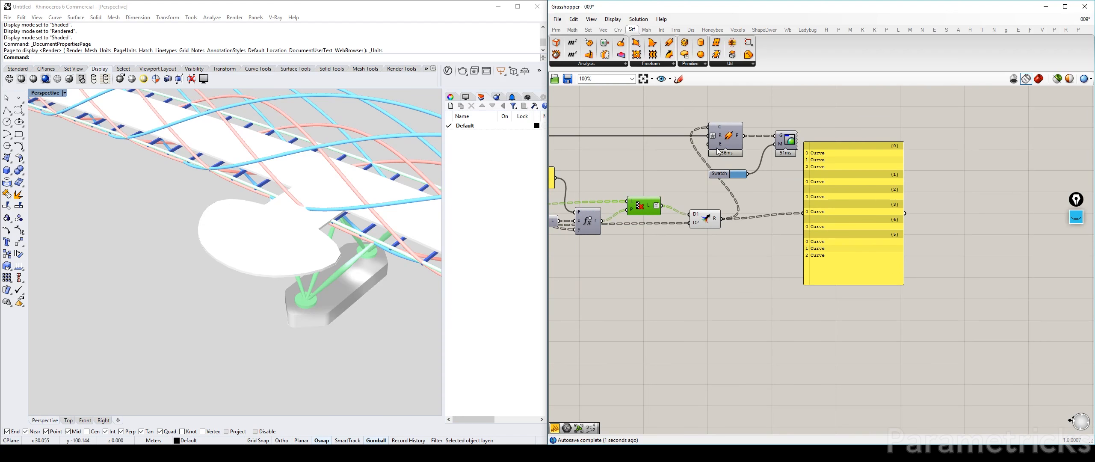
pyautogui.click(790, 143)
# Copy the Diameter of Tubes parameter from the OUTER HELIX group
pyautogui.scroll(-4, 787, 160)
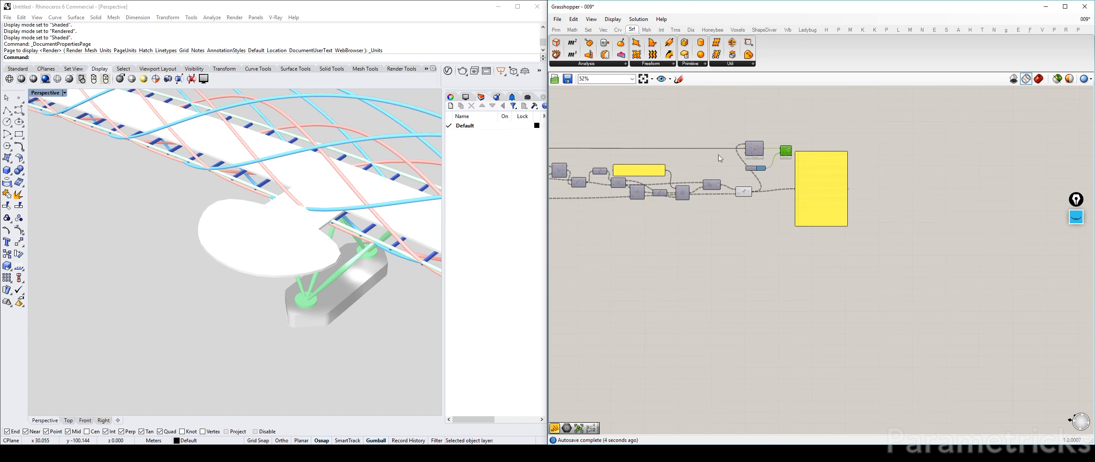
pyautogui.moveTo(719, 155); pyautogui.dragTo(955, 153, button='right')
pyautogui.scroll(-1, 727, 154)
pyautogui.moveTo(655, 155); pyautogui.dragTo(1034, 171, button='right')
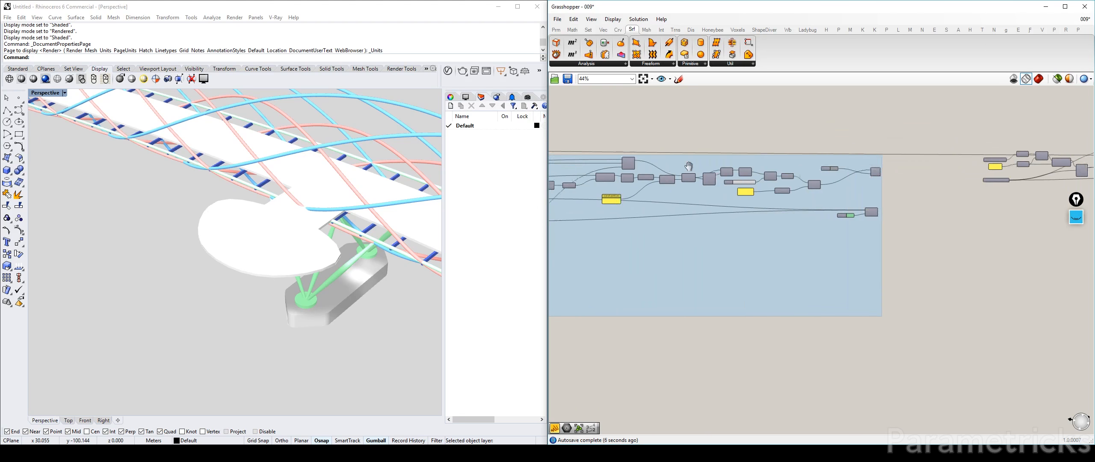
pyautogui.moveTo(689, 165)
pyautogui.mouseDown(button='right')
pyautogui.moveTo(1061, 166)
pyautogui.moveTo(1033, 152)
pyautogui.mouseUp(button='right')
pyautogui.scroll(-5, 792, 145)
pyautogui.moveTo(728, 142); pyautogui.dragTo(873, 149, button='right')
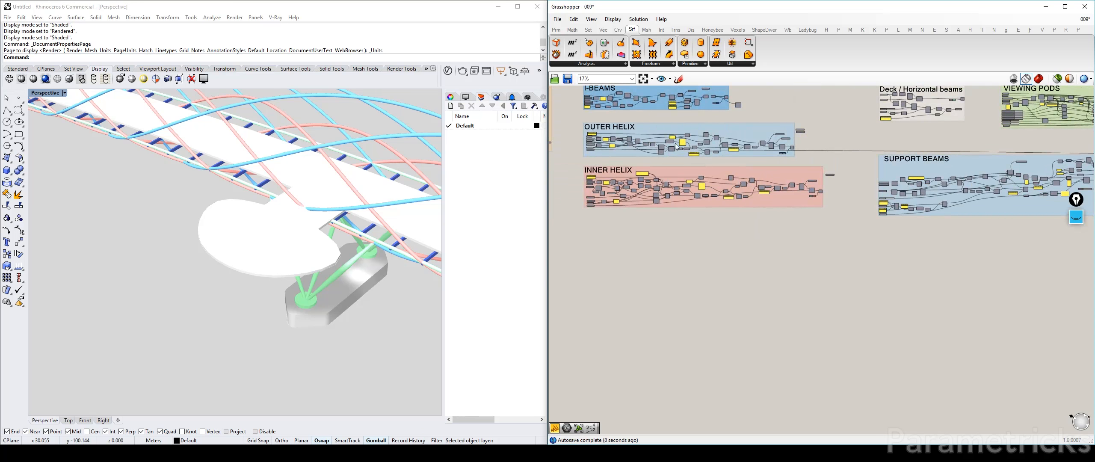
pyautogui.moveTo(678, 147); pyautogui.dragTo(806, 156, button='right')
pyautogui.scroll(13, 719, 156)
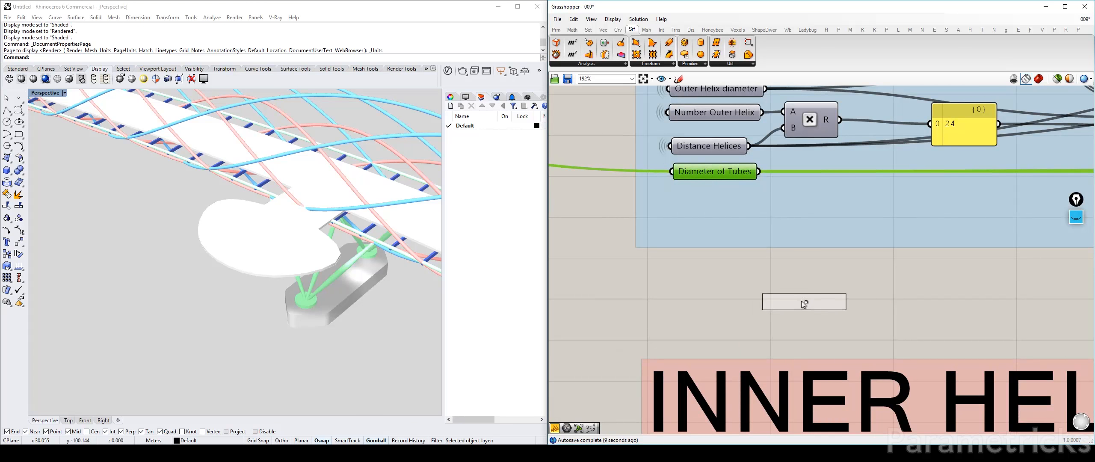
pyautogui.scroll(-3, 802, 299)
# Paste the Diameter of Tubes parameter below OUTER HELIX POINTS and connect it to the radius input of the new Pipe
pyautogui.scroll(-7, 823, 289)
pyautogui.moveTo(937, 270); pyautogui.dragTo(669, 249, button='right')
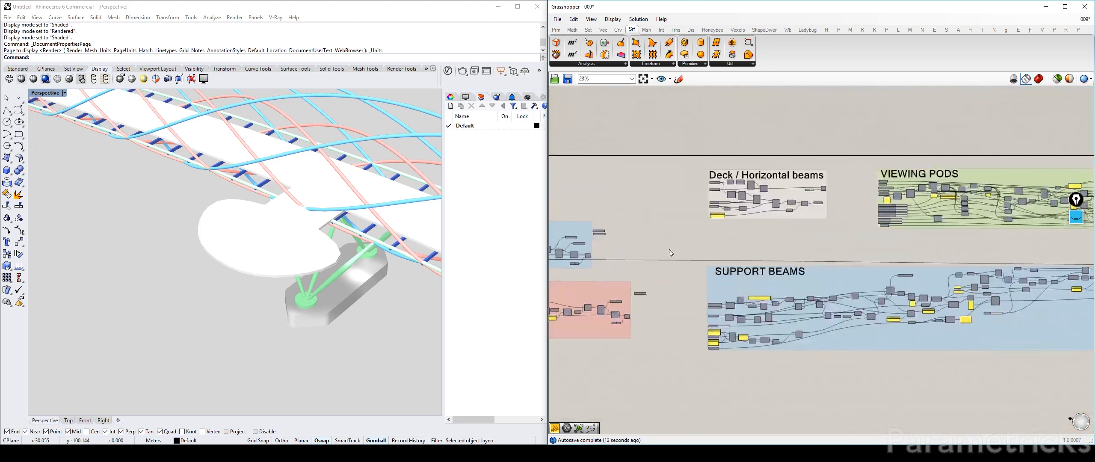
pyautogui.moveTo(985, 262)
pyautogui.mouseDown(button='right')
pyautogui.moveTo(731, 243)
pyautogui.moveTo(745, 247)
pyautogui.mouseUp(button='right')
pyautogui.scroll(5, 792, 253)
pyautogui.scroll(4, 808, 264)
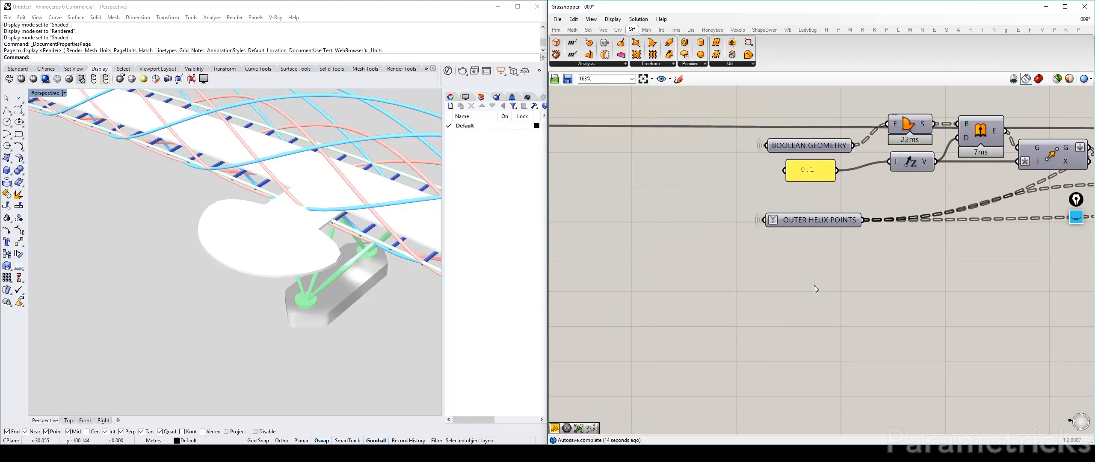
pyautogui.click(817, 258)
pyautogui.scroll(-6, 820, 256)
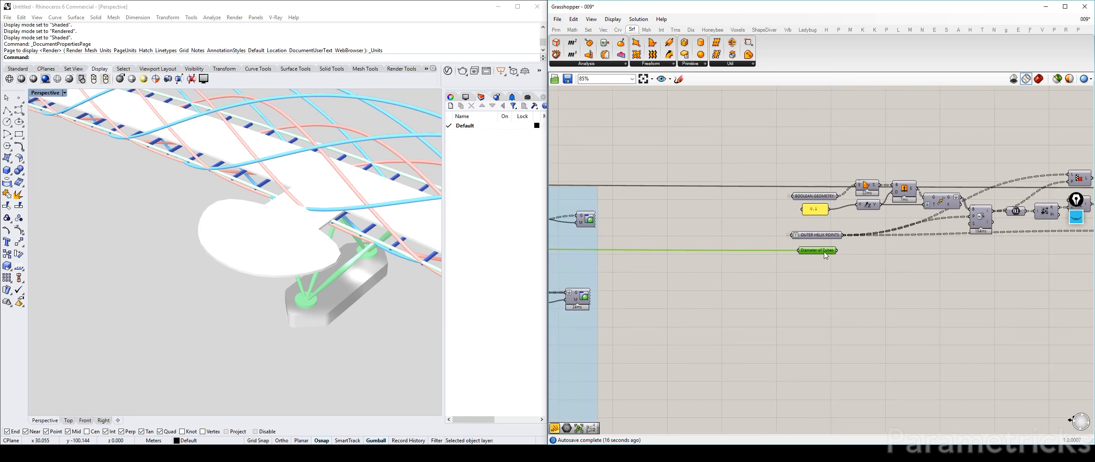
pyautogui.moveTo(696, 291); pyautogui.dragTo(1000, 253)
pyautogui.scroll(3, 992, 256)
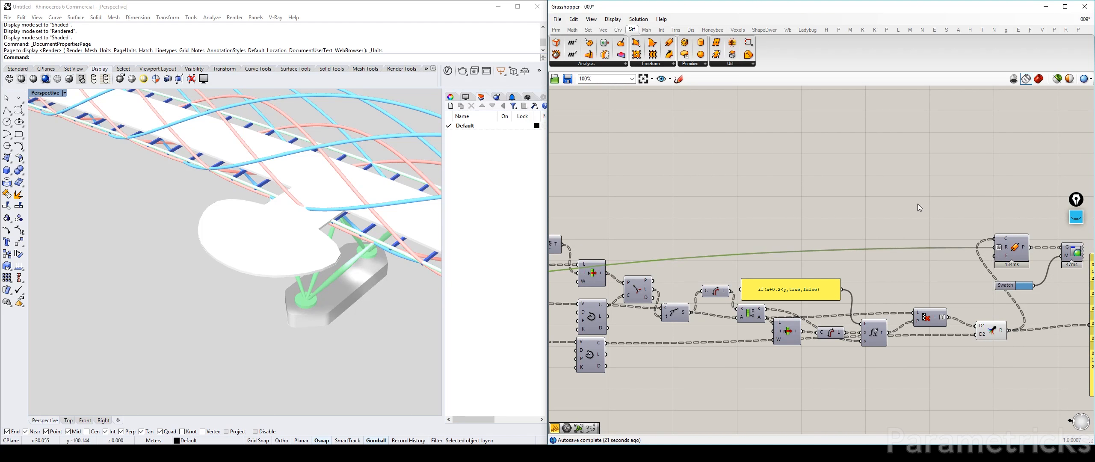
# Move the panel below Merge and shift the Pipe, Swatch and Custom Preview components further away from Merge
pyautogui.moveTo(918, 204); pyautogui.dragTo(706, 169, button='right')
pyautogui.moveTo(736, 233); pyautogui.dragTo(693, 323)
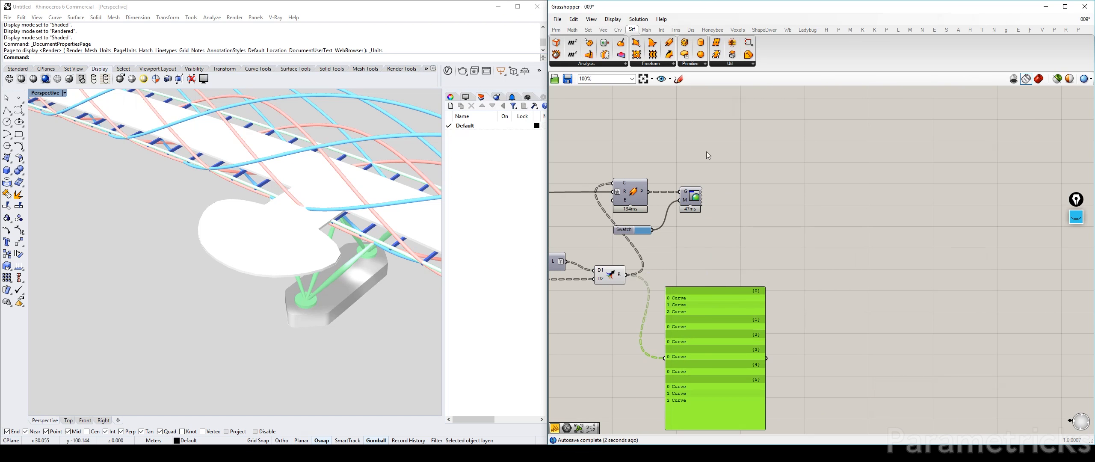
pyautogui.moveTo(707, 151); pyautogui.dragTo(609, 251)
pyautogui.moveTo(626, 198); pyautogui.dragTo(860, 243)
pyautogui.click(613, 270)
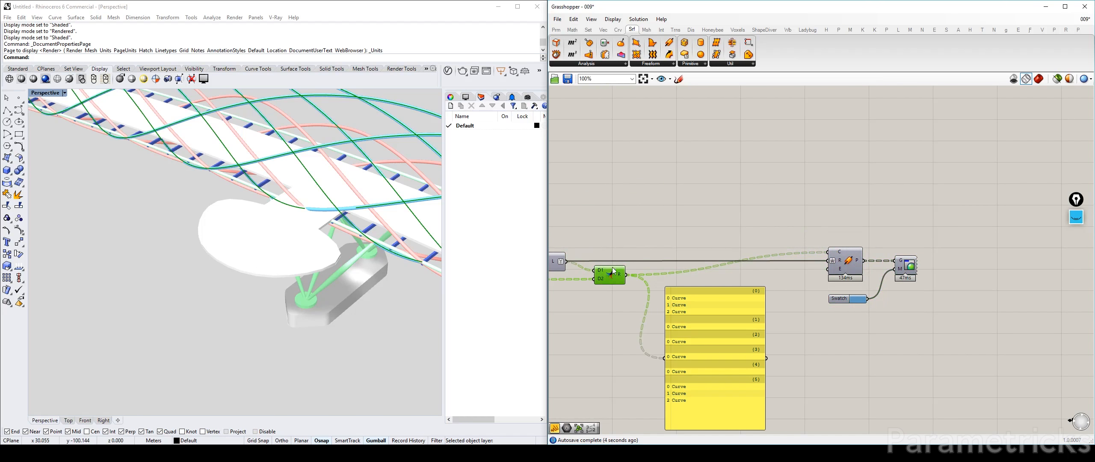
# Delete the original Custom Preview and Swatch at the end of the OUTER HELIX group
pyautogui.scroll(-10, 639, 222)
pyautogui.moveTo(638, 222); pyautogui.dragTo(831, 207, button='right')
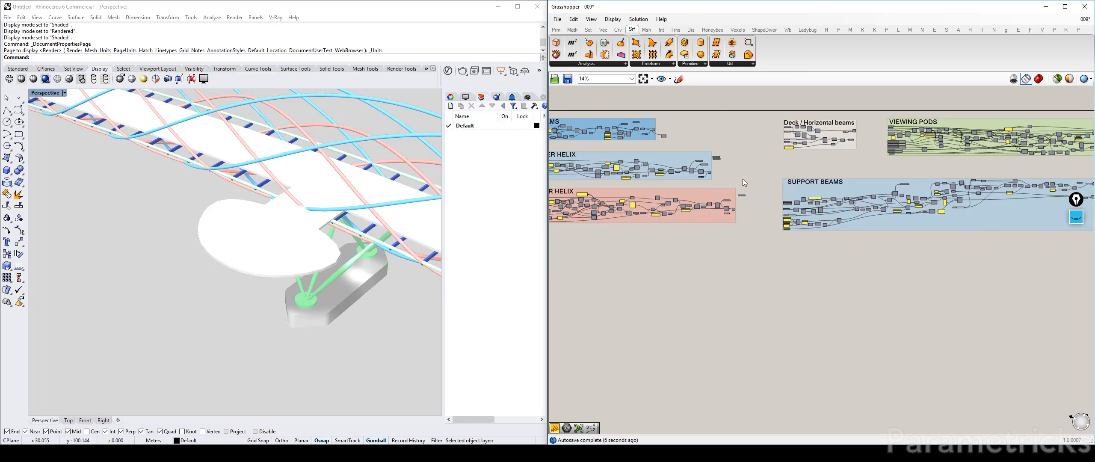
pyautogui.scroll(3, 690, 169)
pyautogui.scroll(10, 719, 173)
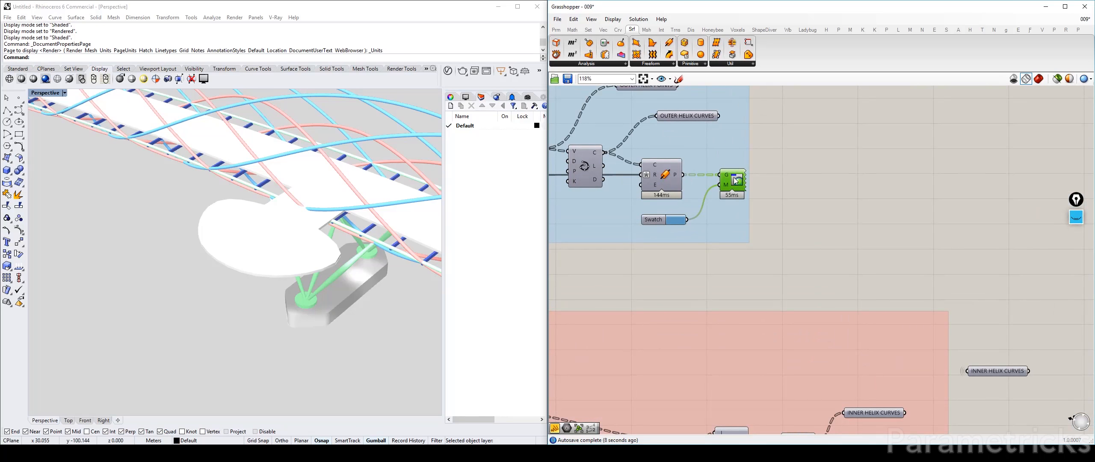
pyautogui.press('Delete')
pyautogui.click(673, 184)
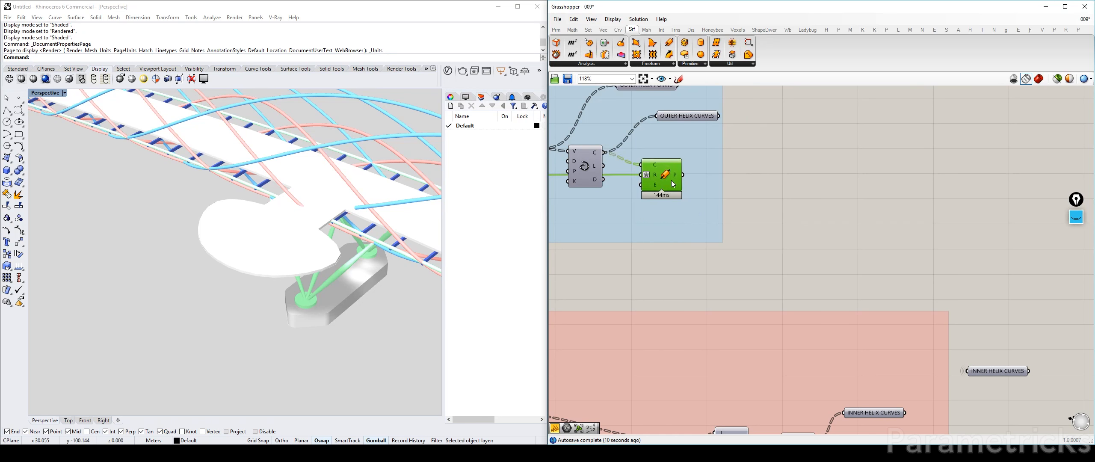
# Set the end caps of the new outer helix Pipe to Flat and check the tubes along the bridge
pyautogui.scroll(-10, 769, 187)
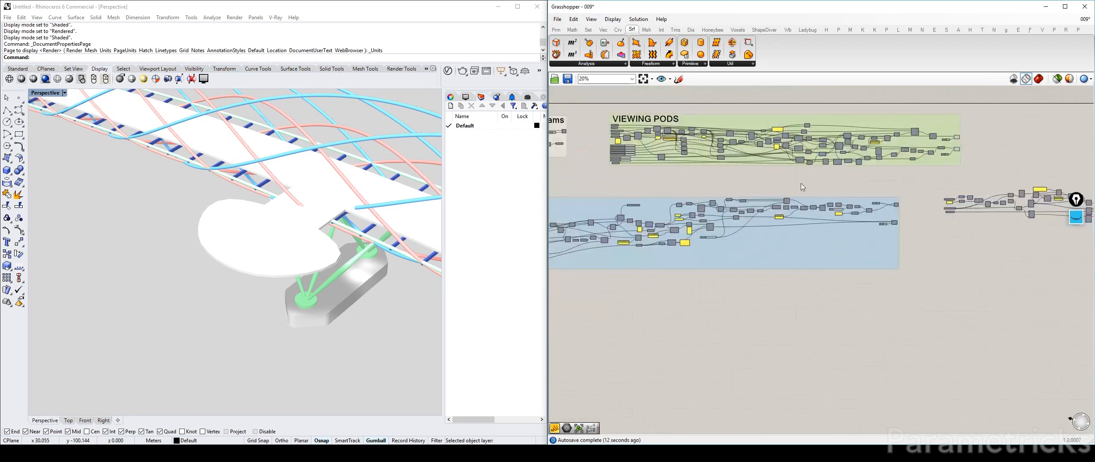
pyautogui.scroll(10, 798, 199)
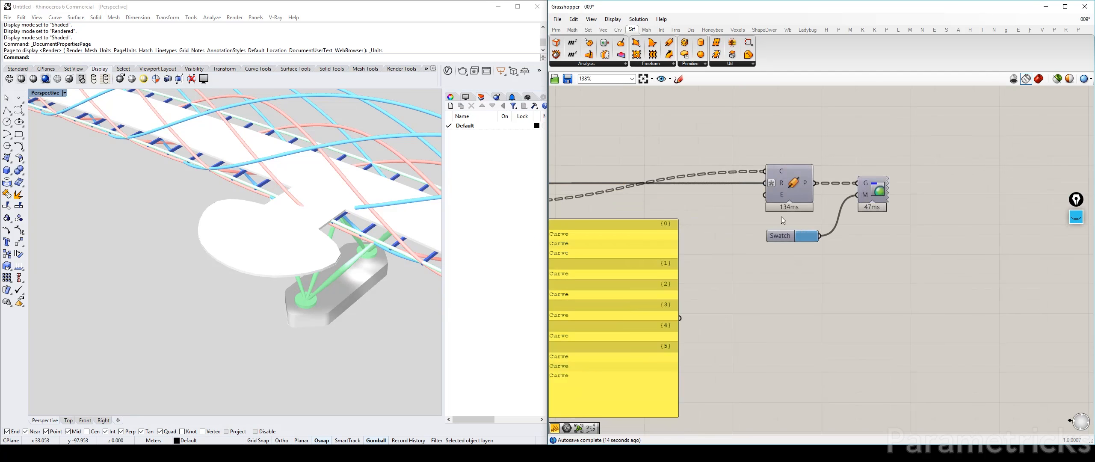
pyautogui.rightClick(781, 198)
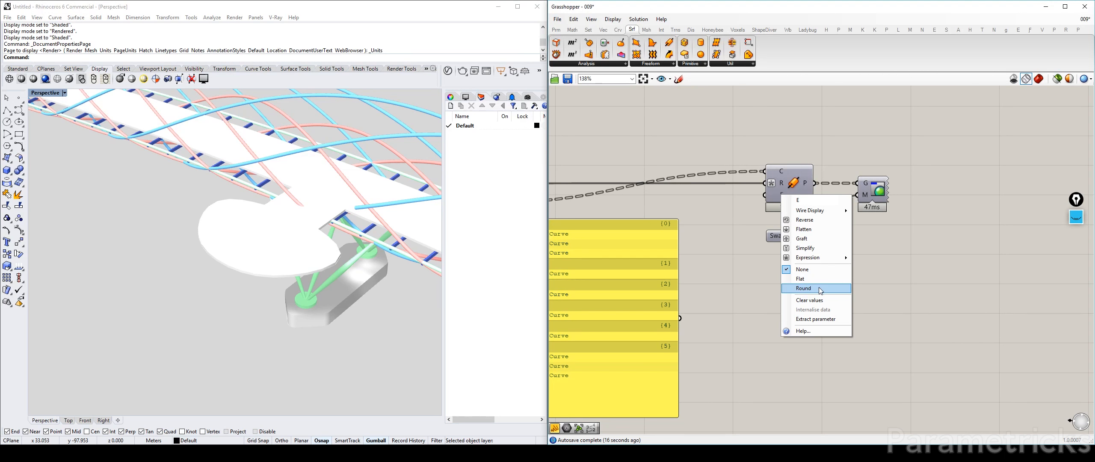
pyautogui.click(807, 281)
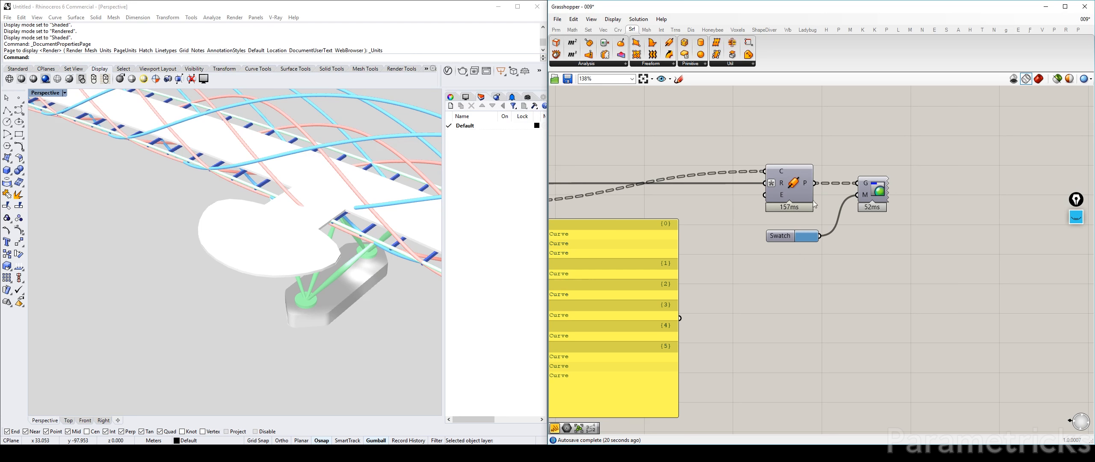
pyautogui.moveTo(310, 209); pyautogui.dragTo(289, 242, button='right')
pyautogui.scroll(-5, 313, 197)
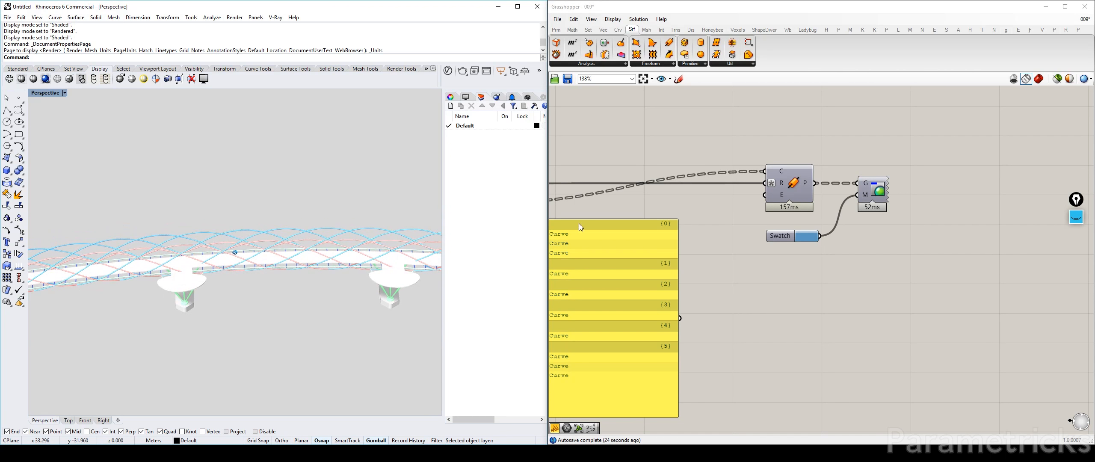
# Delete the curve list panel connected to Merge's result
pyautogui.moveTo(680, 230); pyautogui.dragTo(773, 221, button='right')
pyautogui.scroll(-3, 774, 221)
pyautogui.click(738, 252)
pyautogui.press('Delete')
# Move the Pipe, Swatch and Custom Preview closer to Merge and save the definition
pyautogui.moveTo(919, 156); pyautogui.dragTo(729, 194)
pyautogui.moveTo(641, 251); pyautogui.dragTo(736, 254, button='right')
pyautogui.click(736, 253)
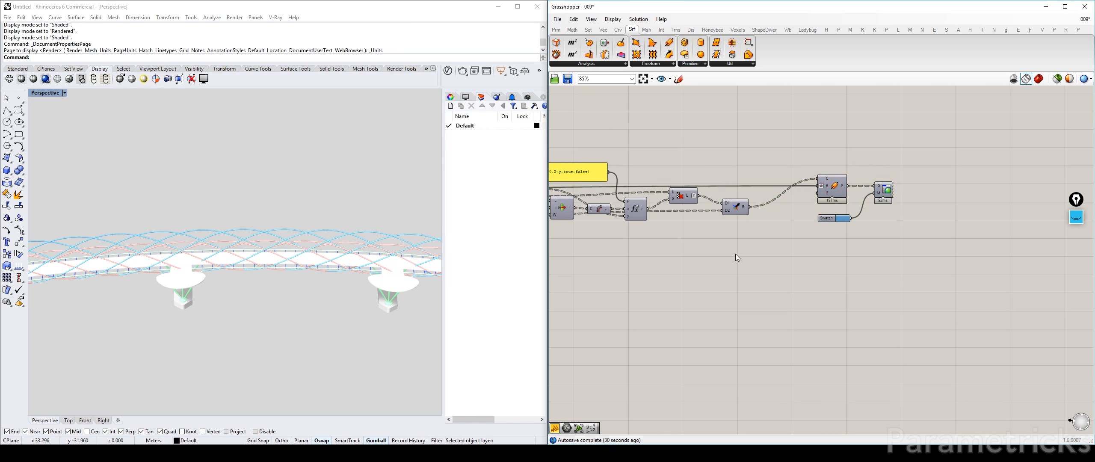
pyautogui.hotkey('ctrl', 's')
# Examine the trimmed outer helix tubes around the viewing pod support up close
pyautogui.moveTo(651, 225); pyautogui.dragTo(742, 201, button='right')
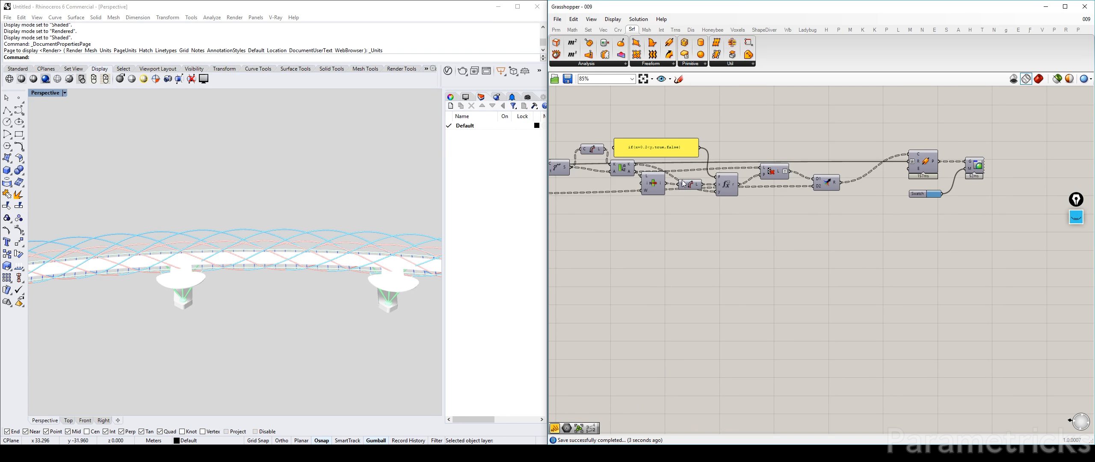
pyautogui.click(431, 199)
pyautogui.scroll(10, 386, 273)
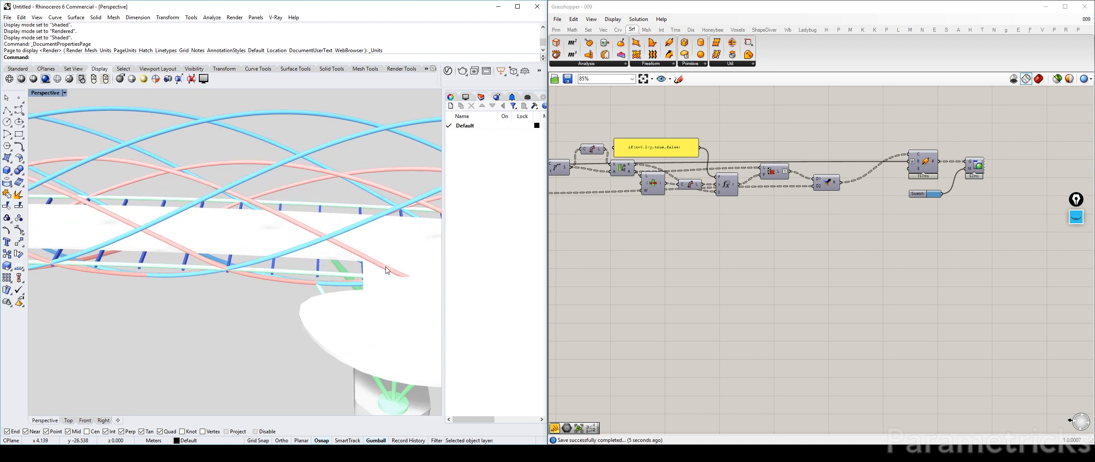
pyautogui.moveTo(386, 267)
pyautogui.mouseDown(button='right')
pyautogui.moveTo(371, 250)
pyautogui.moveTo(377, 266)
pyautogui.mouseUp(button='right')
pyautogui.moveTo(778, 221); pyautogui.dragTo(769, 224, button='right')
pyautogui.click(412, 234)
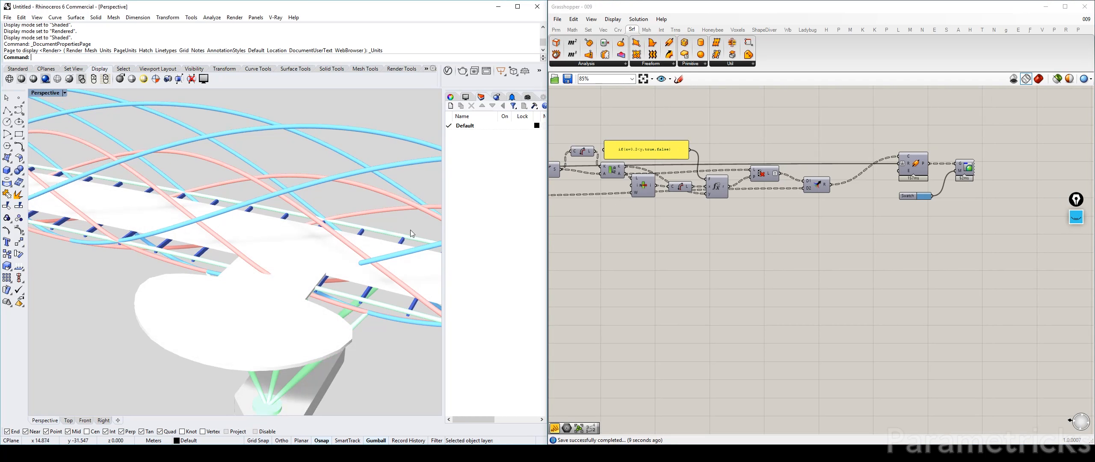
# Mark up the helix ends around the viewing pod with blue numbered screen annotations and clear them all
pyautogui.click(1077, 217)
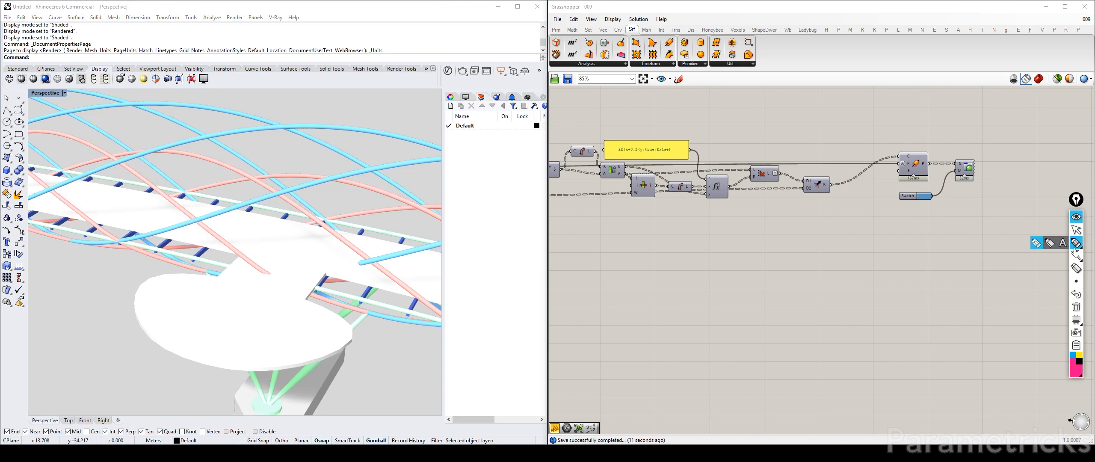
pyautogui.click(1075, 354)
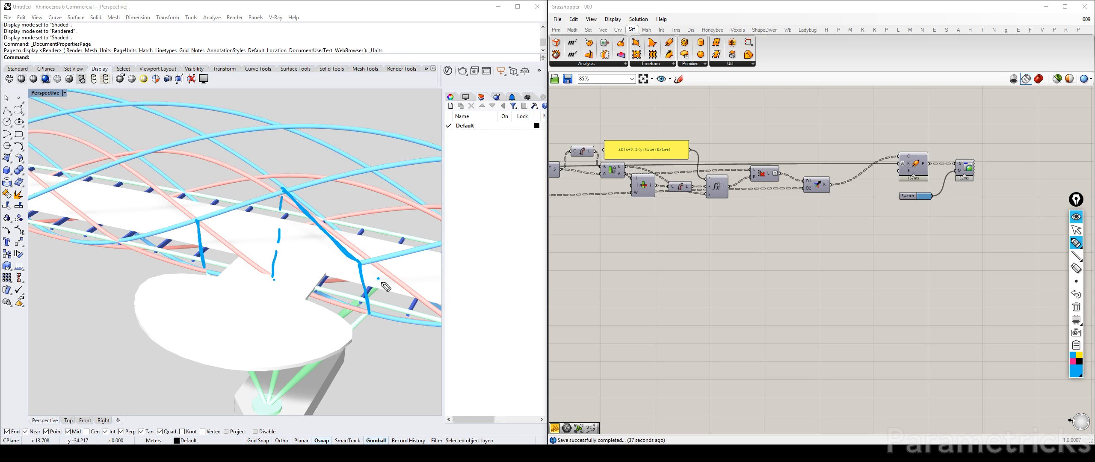
pyautogui.moveTo(379, 279); pyautogui.dragTo(383, 290)
pyautogui.moveTo(348, 215); pyautogui.dragTo(360, 233)
pyautogui.moveTo(218, 238); pyautogui.dragTo(220, 250)
pyautogui.click(1077, 231)
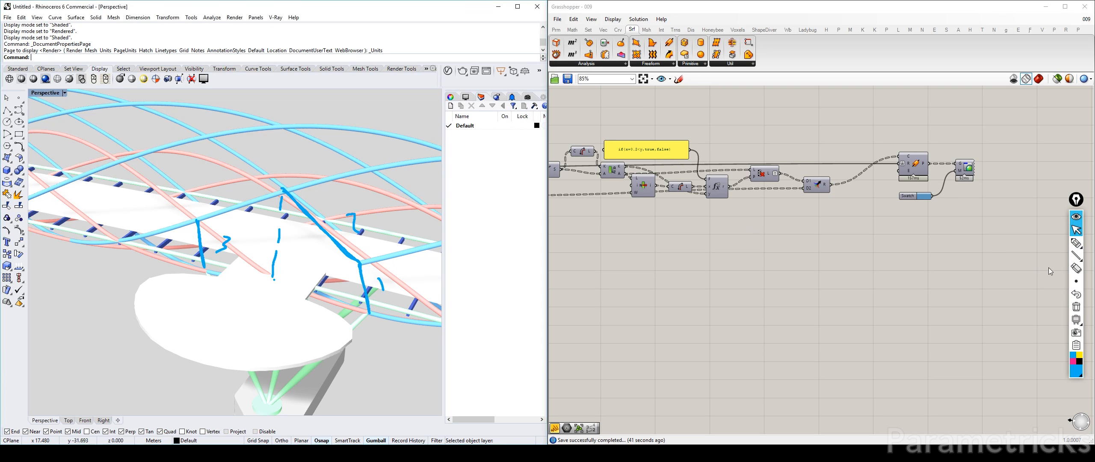
pyautogui.click(1077, 307)
pyautogui.moveTo(866, 242); pyautogui.dragTo(806, 291, button='right')
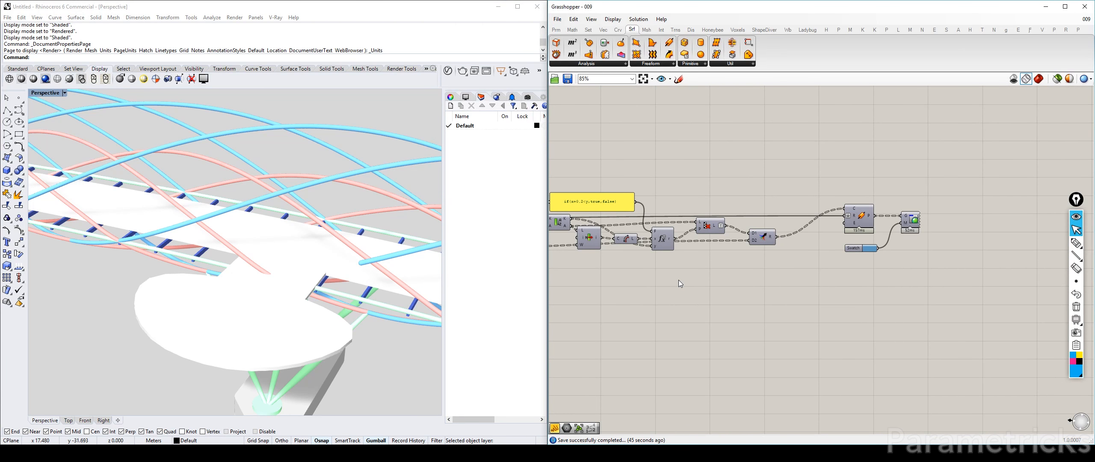